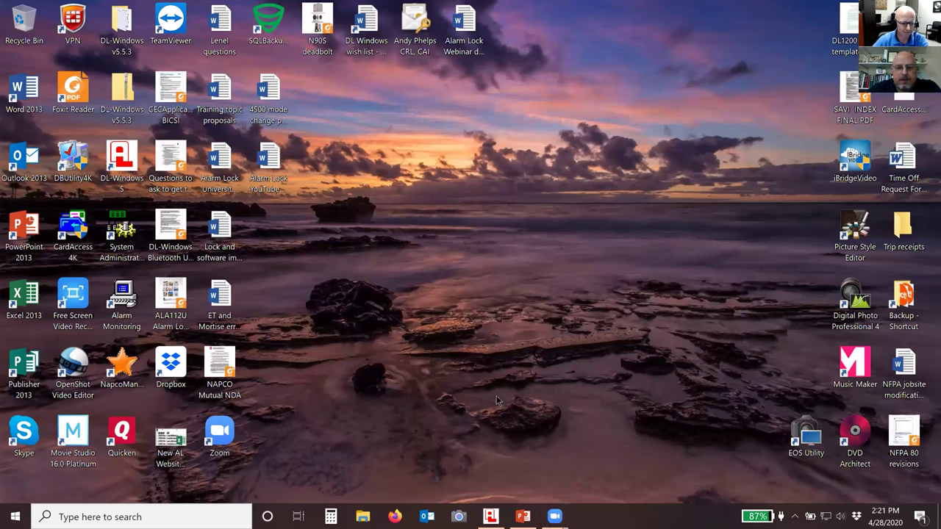
Switch to DL-Windows, expand the ABC Company account's lock profiles and select the 1st Floor Guest Restroom lock.
{"action": "left_click", "coordinate": [493, 517]}
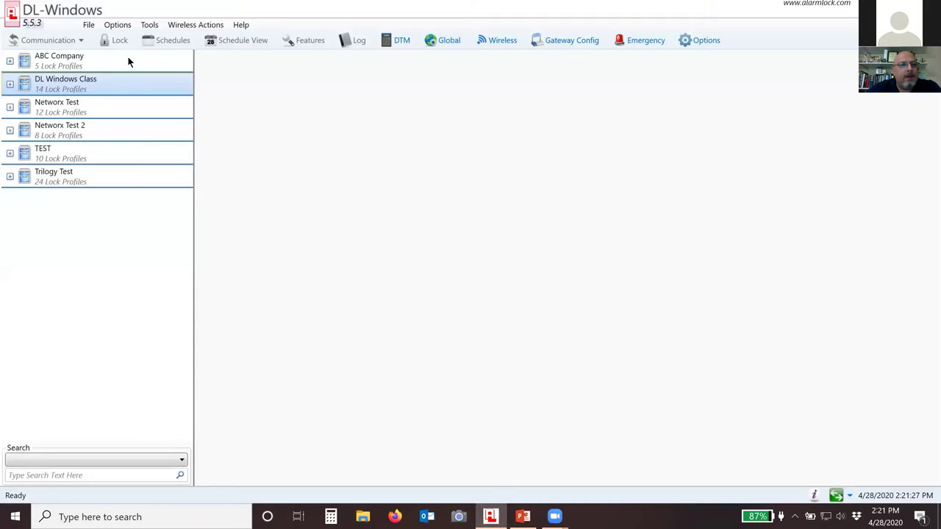
{"action": "left_click", "coordinate": [107, 63]}
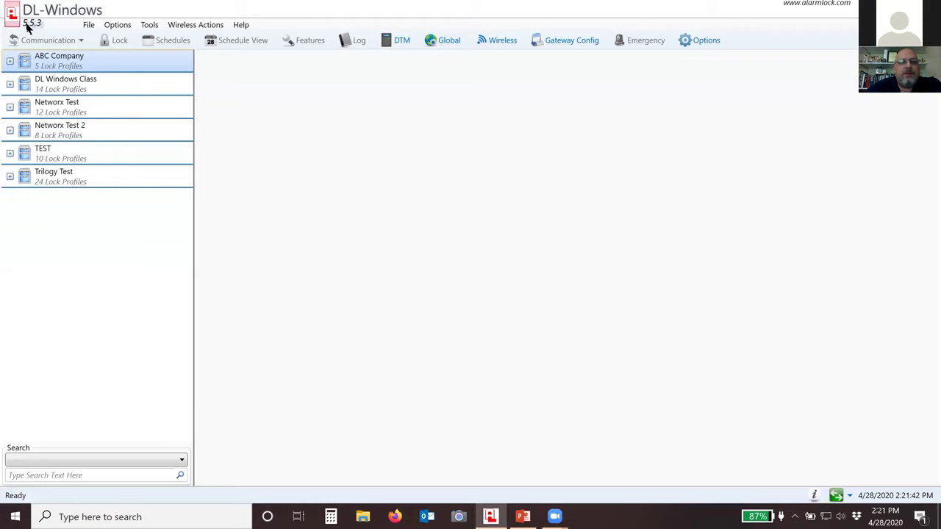
{"action": "left_click", "coordinate": [10, 61]}
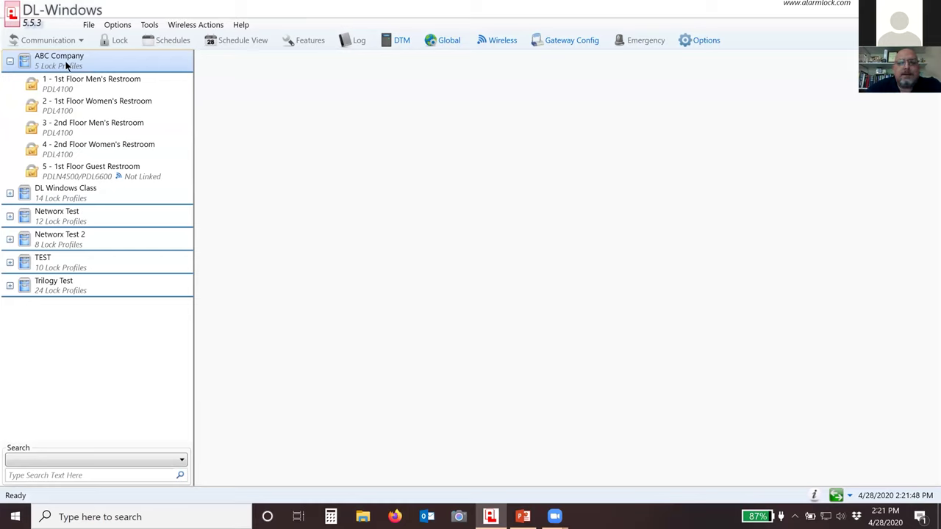
{"action": "left_click_drag", "start_coordinate": [72, 85], "coordinate": [92, 189]}
{"action": "left_click", "coordinate": [80, 179]}
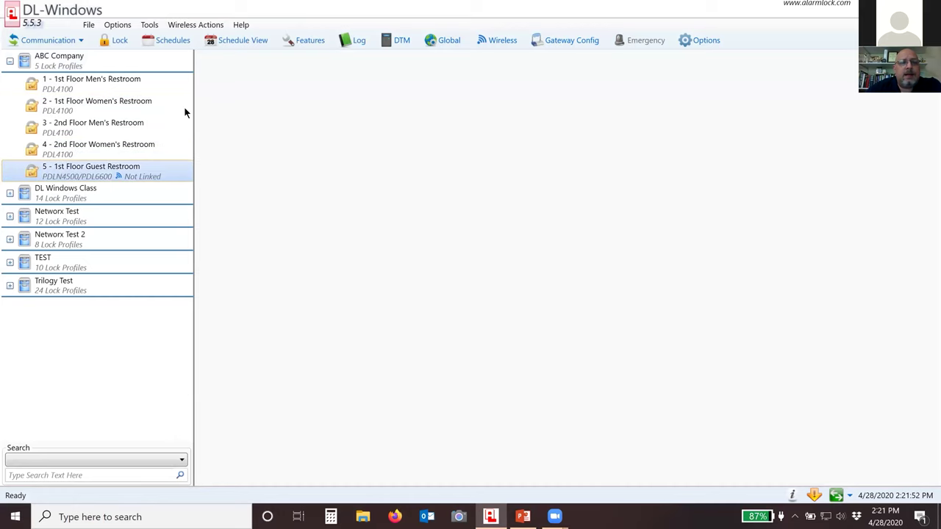
Examine the global user list of ABC Company and close it without making changes.
{"action": "left_click", "coordinate": [439, 43]}
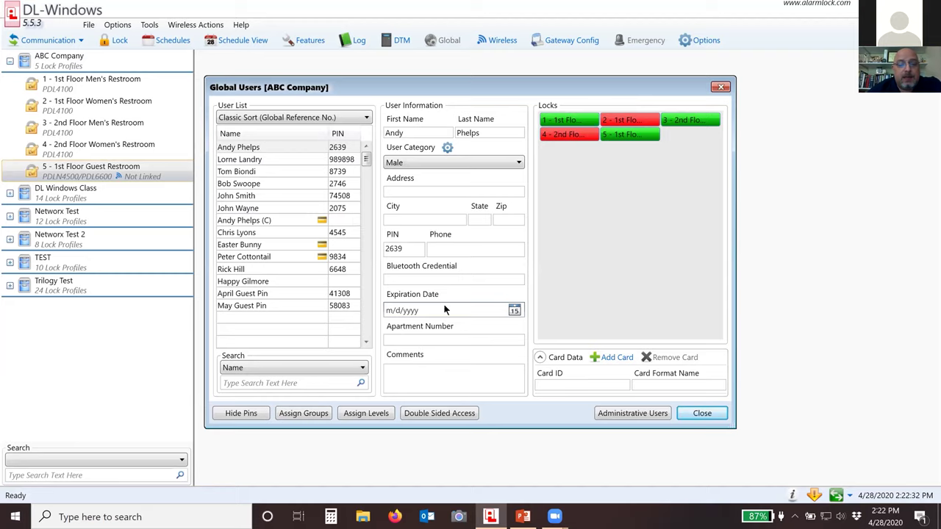
{"action": "left_click", "coordinate": [702, 414]}
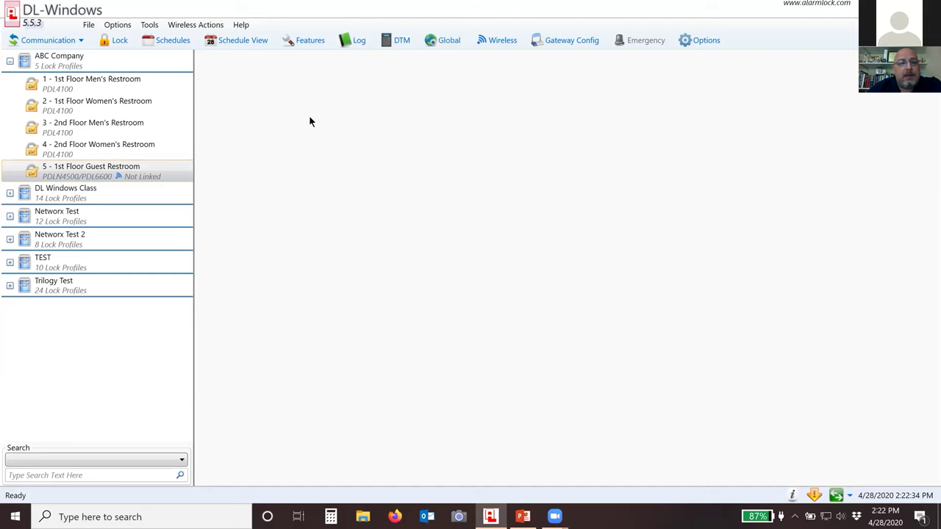
{"action": "left_click", "coordinate": [86, 81]}
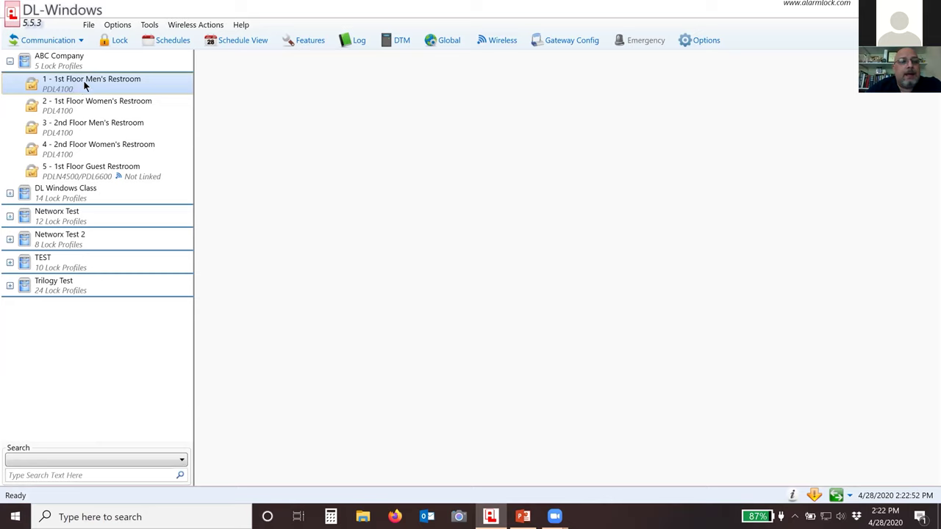
{"action": "left_click", "coordinate": [79, 127]}
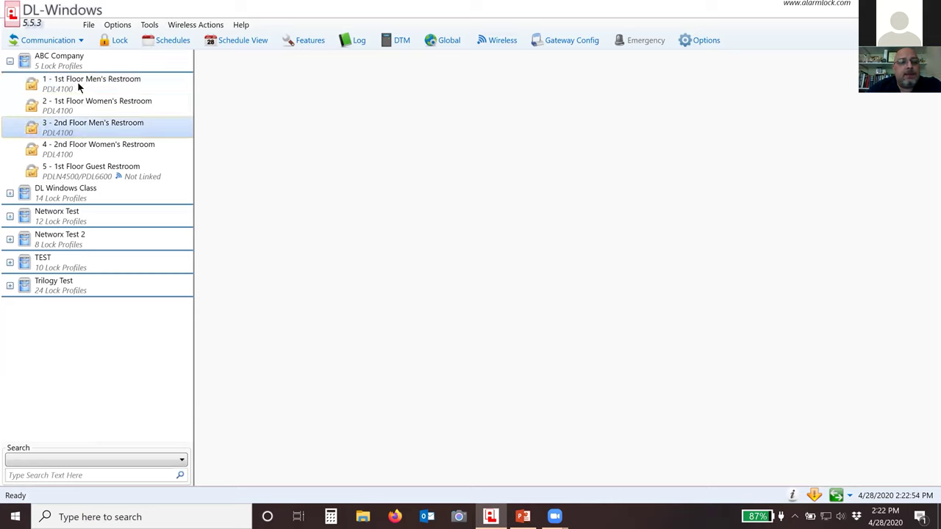
{"action": "left_click", "coordinate": [92, 176]}
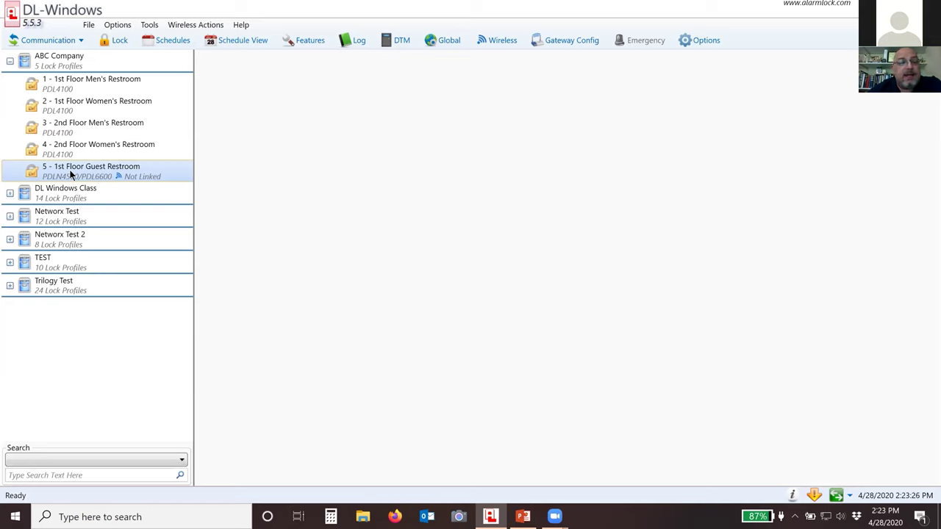
{"action": "left_click", "coordinate": [95, 86]}
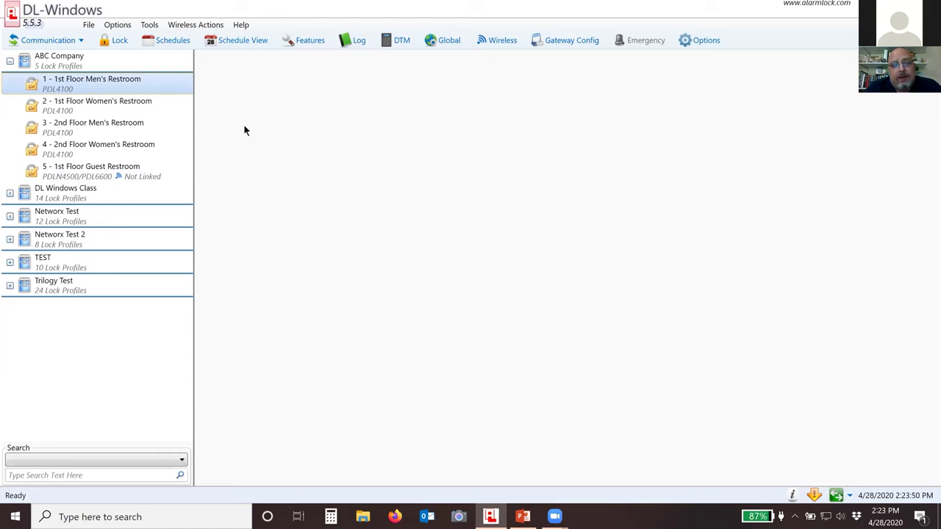
{"action": "left_click", "coordinate": [159, 44]}
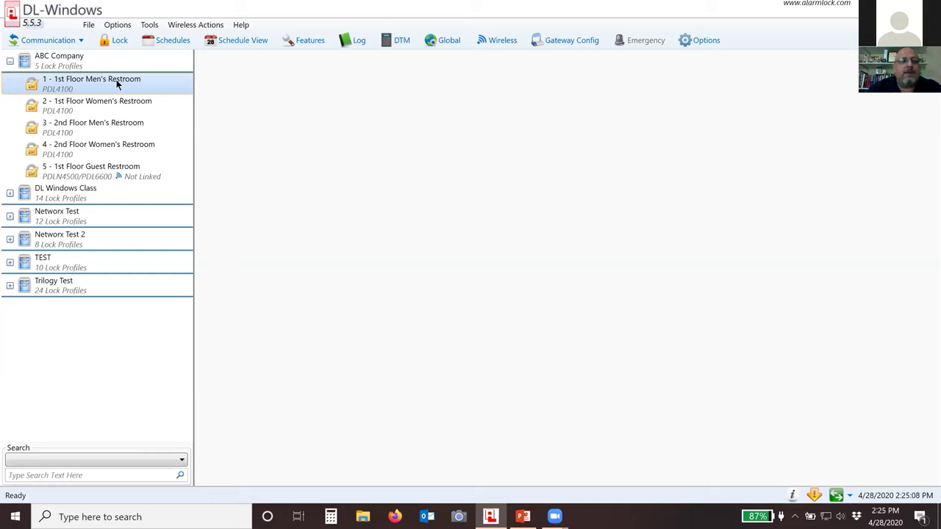
{"action": "left_click", "coordinate": [100, 126]}
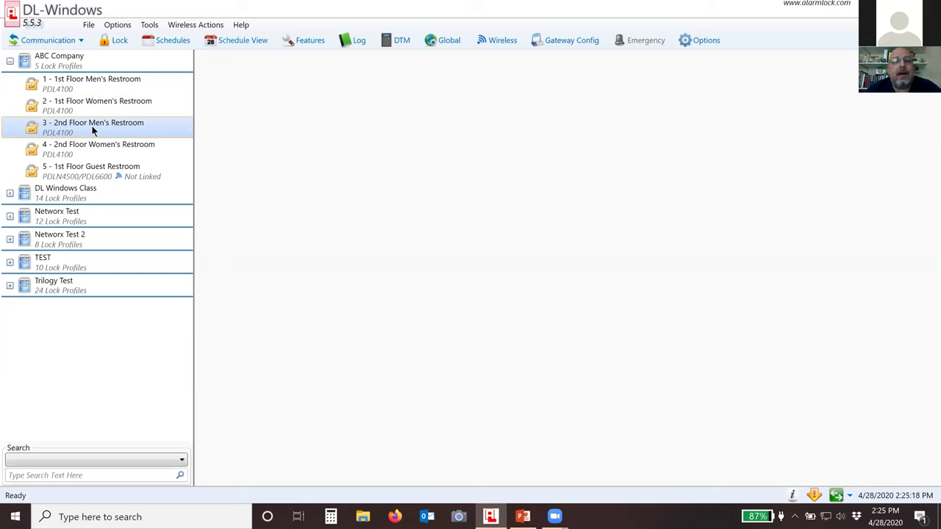
Open the schedules of the 1st Floor Men's Restroom lock, briefly switching to the 2nd Floor Men's Restroom lock for comparison.
{"action": "left_click", "coordinate": [94, 83]}
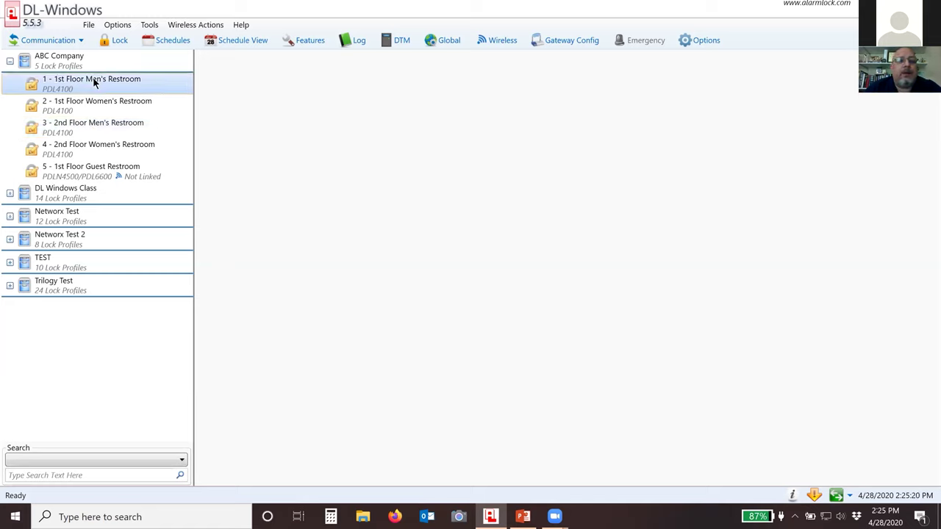
{"action": "left_click", "coordinate": [171, 40]}
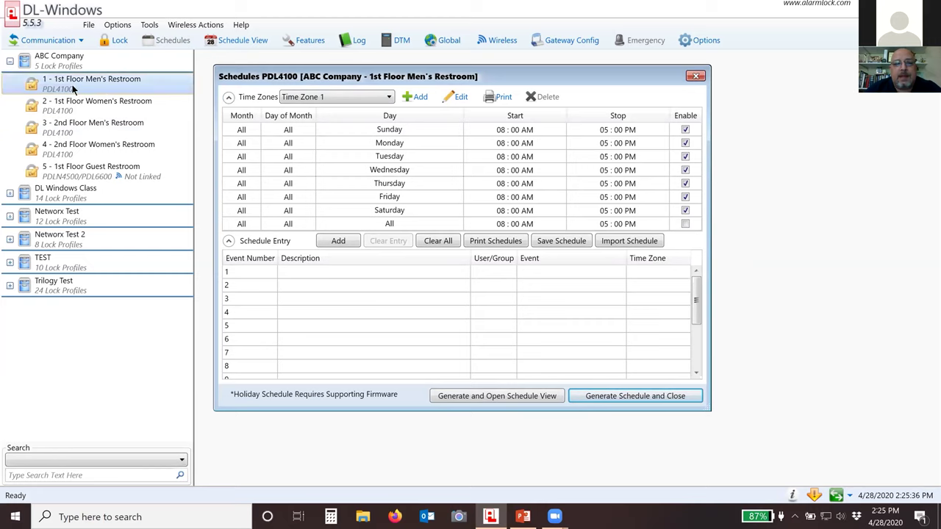
{"action": "left_click", "coordinate": [81, 131]}
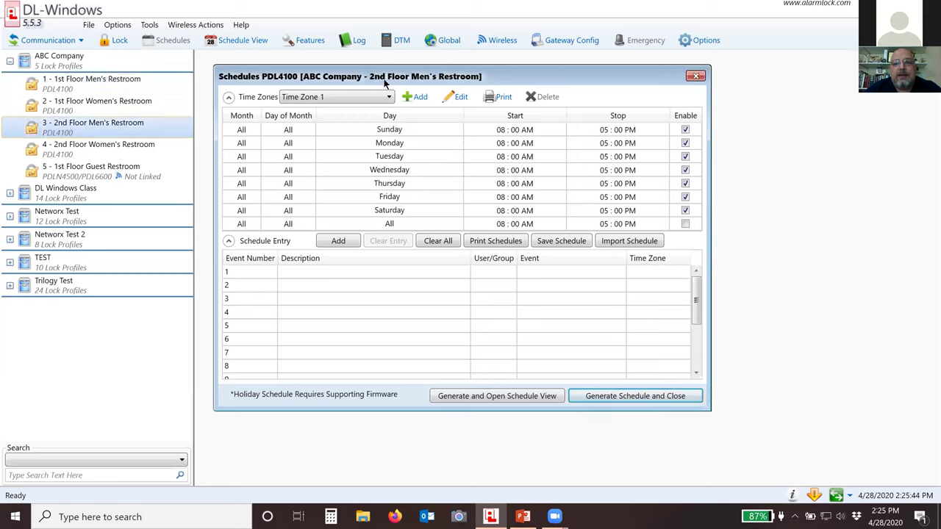
{"action": "left_click", "coordinate": [135, 90]}
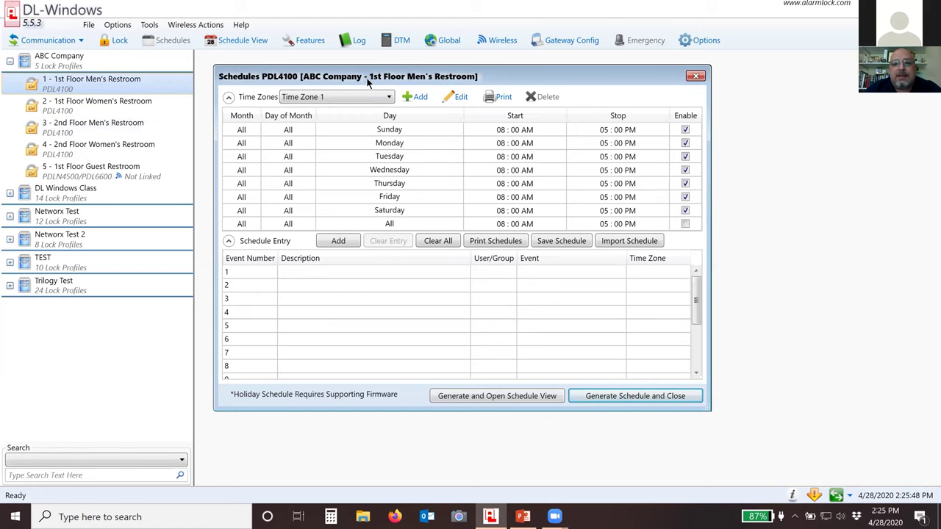
{"action": "left_click_drag", "start_coordinate": [395, 79], "coordinate": [388, 70]}
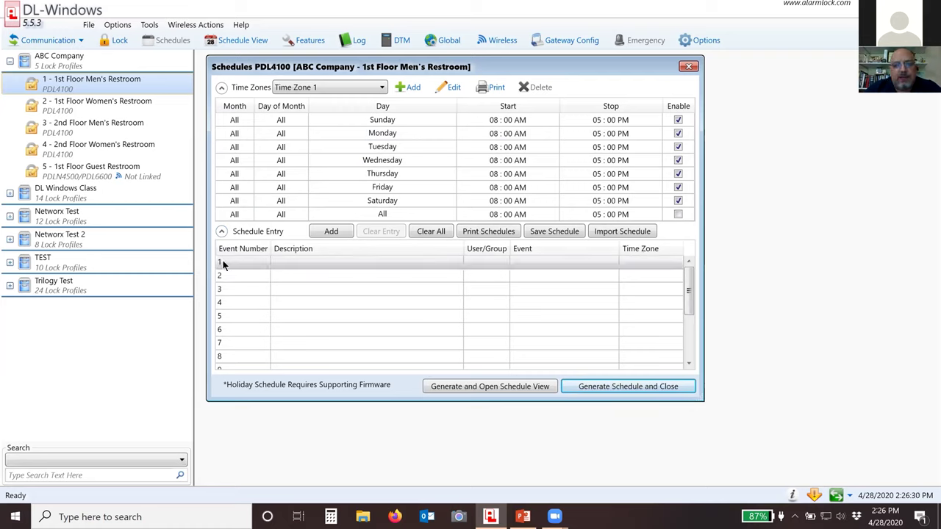
Inspect the Event and Time Zone fields of schedule entry 1 and the list of existing time zones.
{"action": "left_click", "coordinate": [525, 263]}
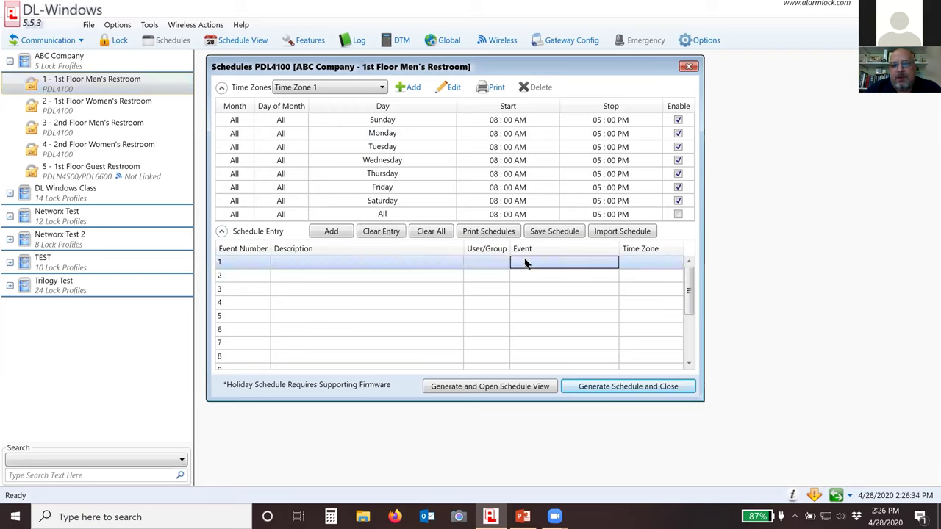
{"action": "left_click", "coordinate": [636, 264]}
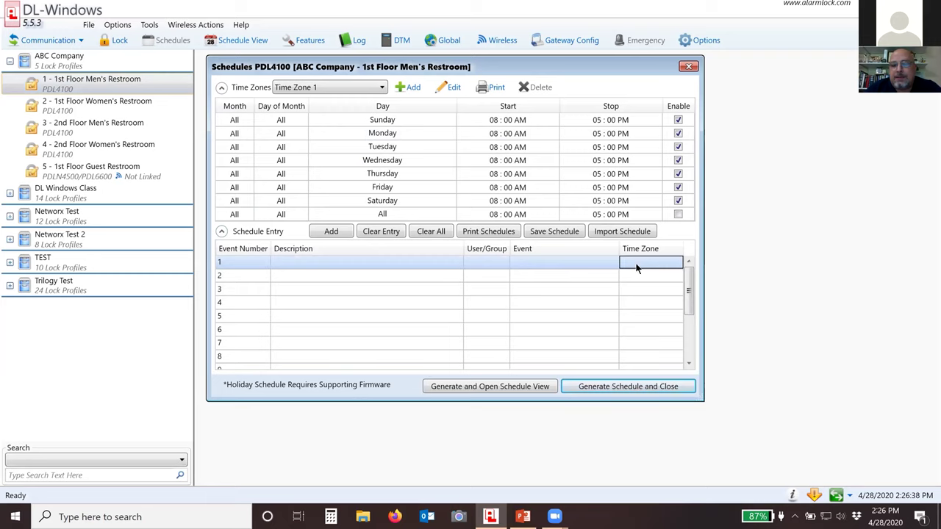
{"action": "left_click", "coordinate": [330, 88]}
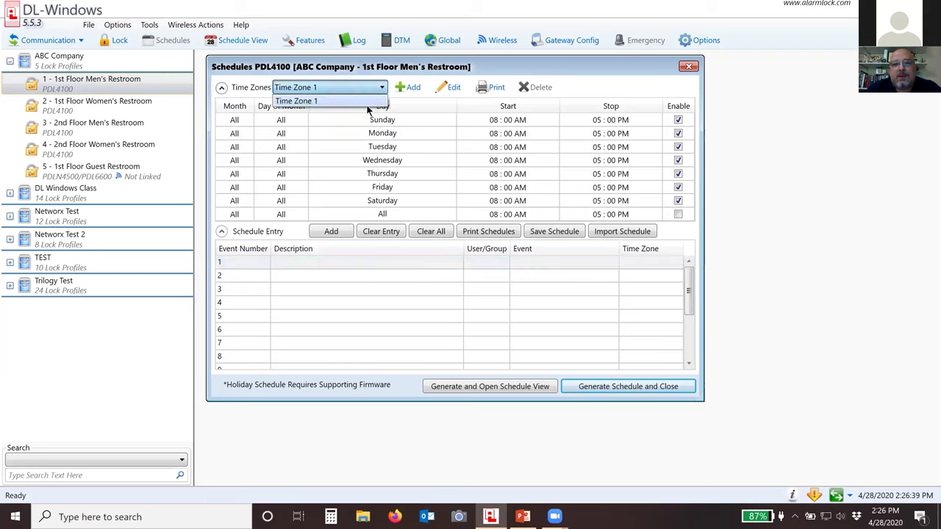
{"action": "left_click", "coordinate": [329, 89]}
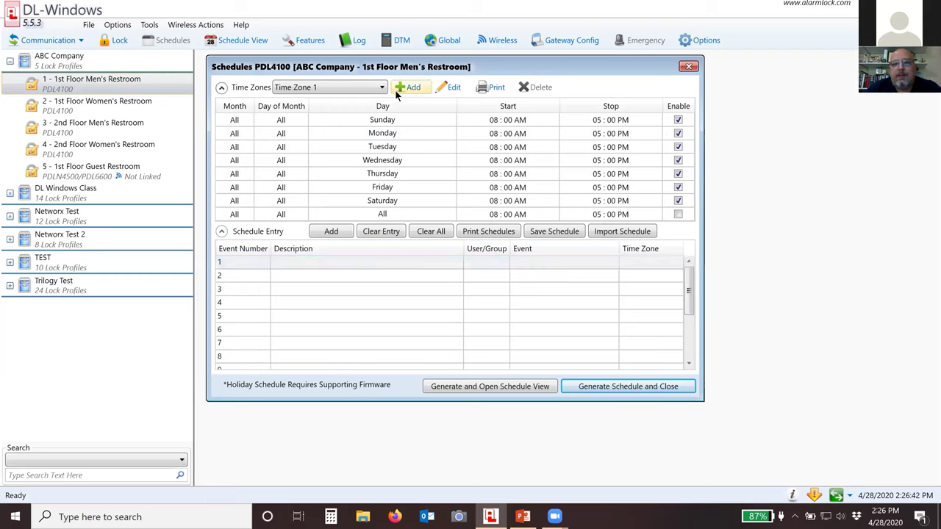
Add four time zones to the 1st Floor Men's Restroom schedule and reselect Time Zone 1.
{"action": "left_click", "coordinate": [410, 87]}
{"action": "left_click", "coordinate": [410, 88]}
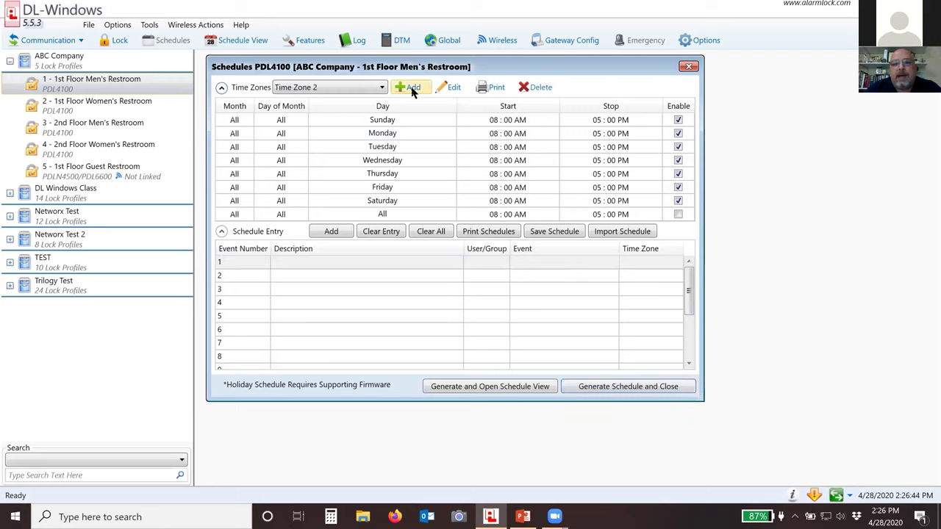
{"action": "left_click", "coordinate": [410, 88]}
{"action": "left_click", "coordinate": [412, 89]}
{"action": "left_click", "coordinate": [380, 87]}
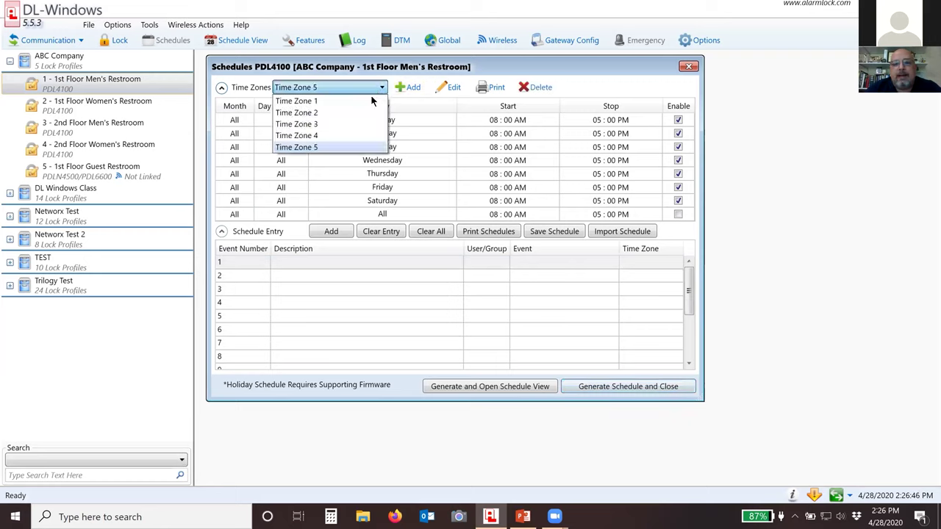
{"action": "left_click", "coordinate": [325, 100]}
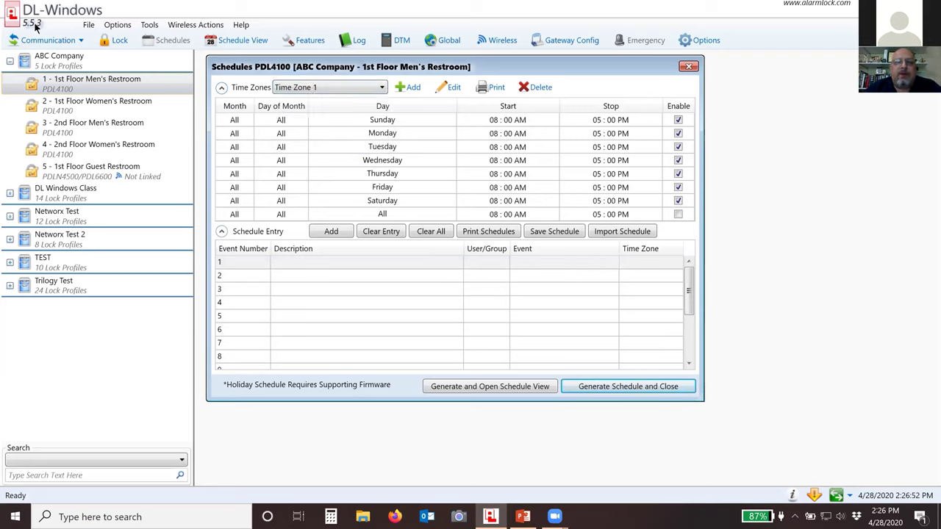
Rename Time Zone 1 as "M-F 730-430", save it and check the name in the time zone list.
{"action": "left_click", "coordinate": [344, 89]}
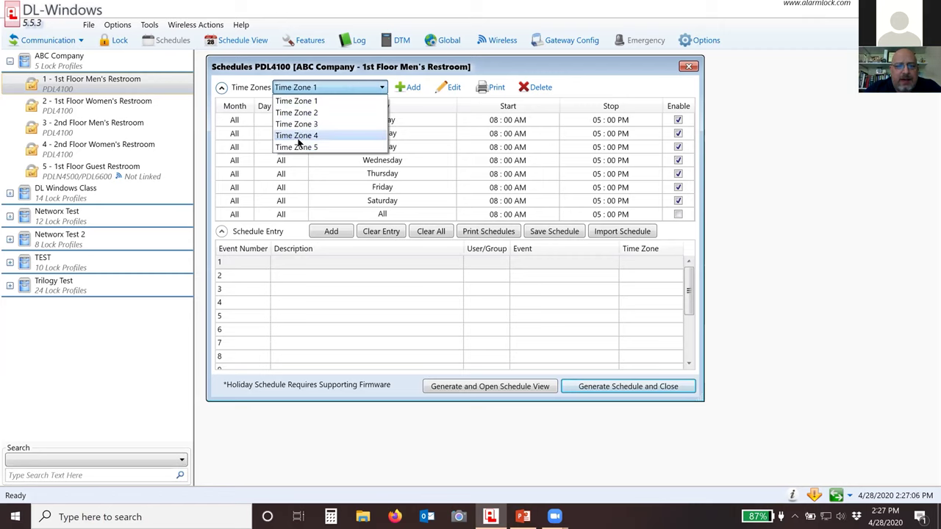
{"action": "left_click", "coordinate": [328, 87]}
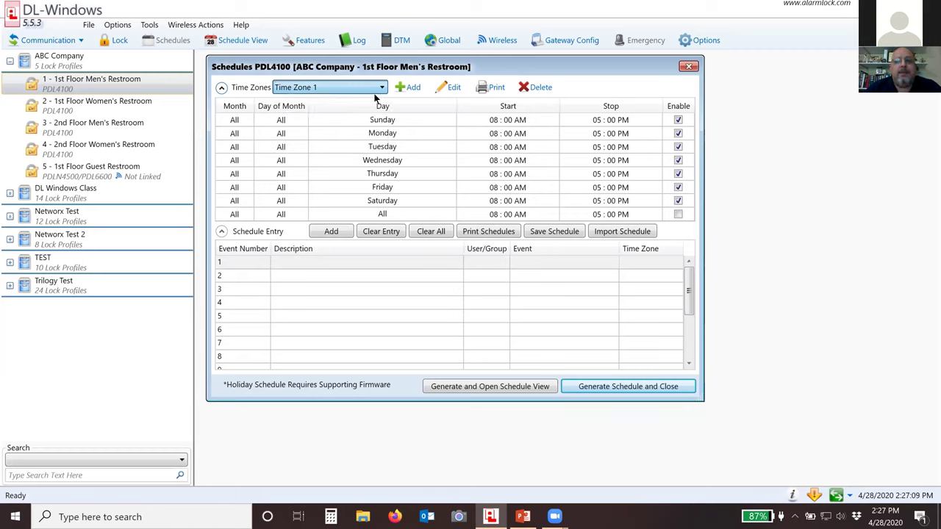
{"action": "left_click", "coordinate": [445, 89]}
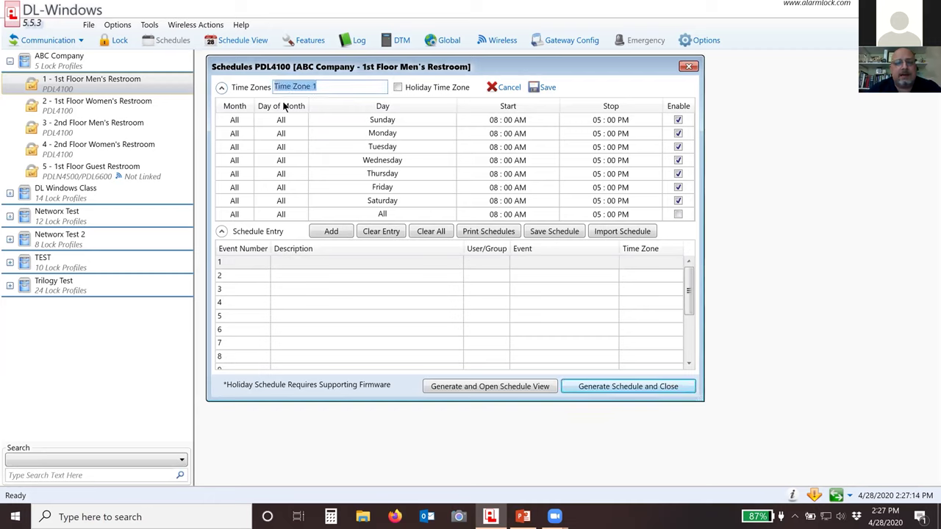
{"action": "type", "text": "M-"}
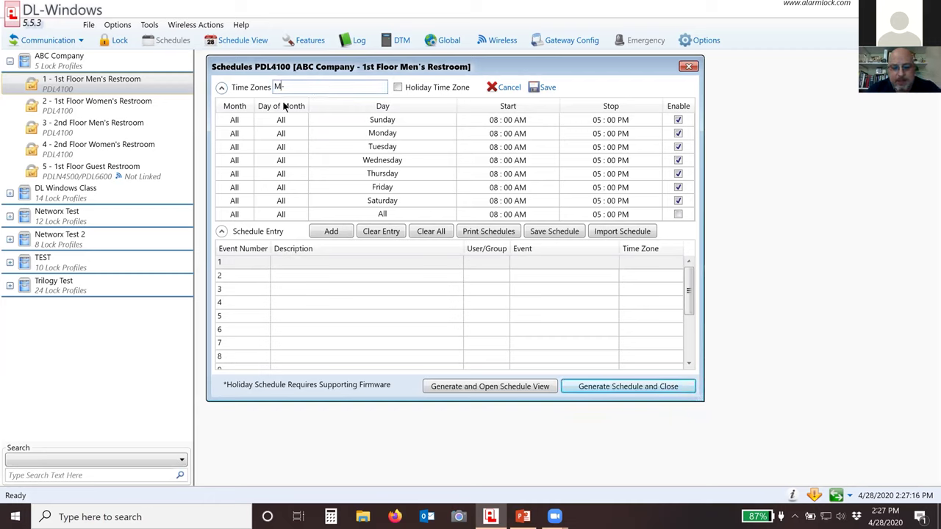
{"action": "type", "text": "F 730-430"}
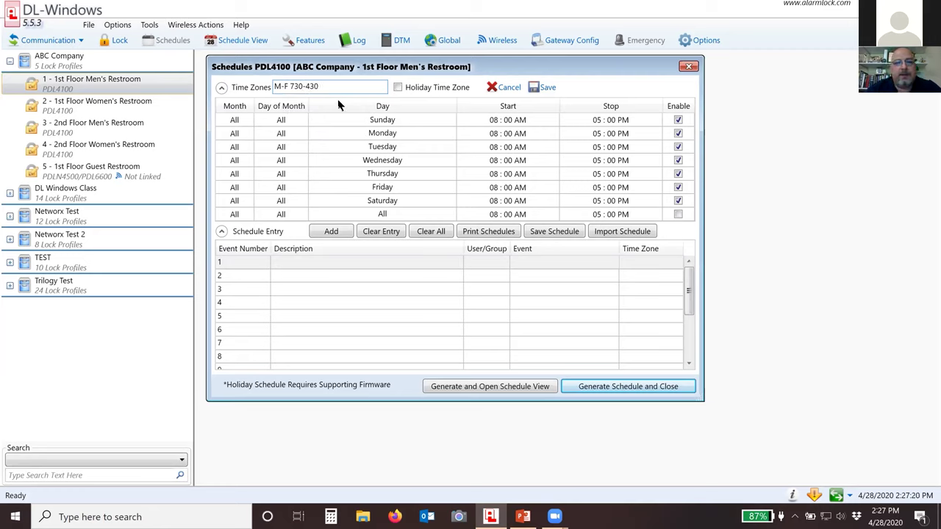
{"action": "left_click", "coordinate": [539, 86]}
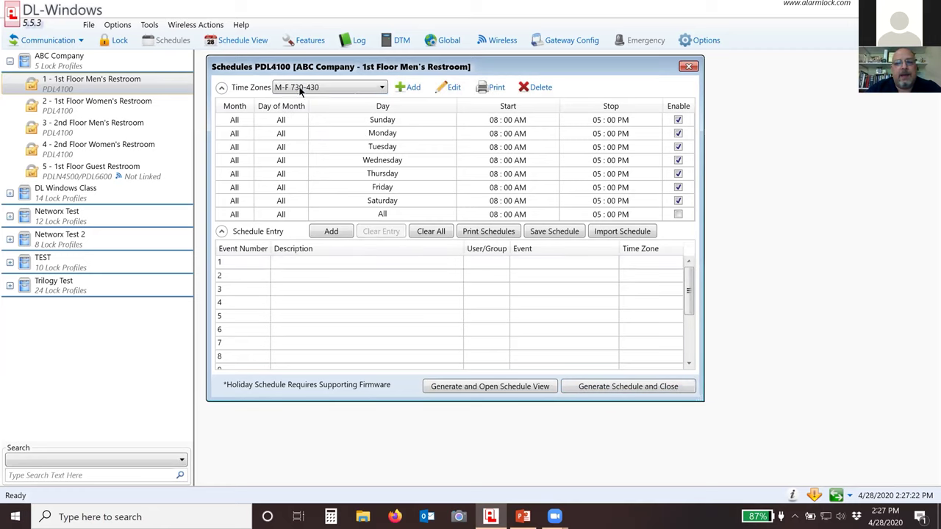
{"action": "left_click", "coordinate": [323, 89]}
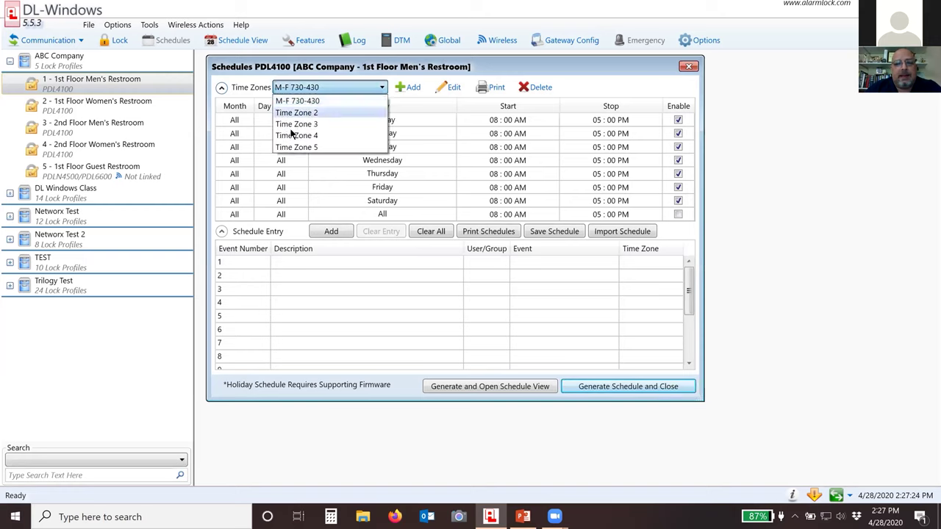
{"action": "left_click", "coordinate": [343, 94]}
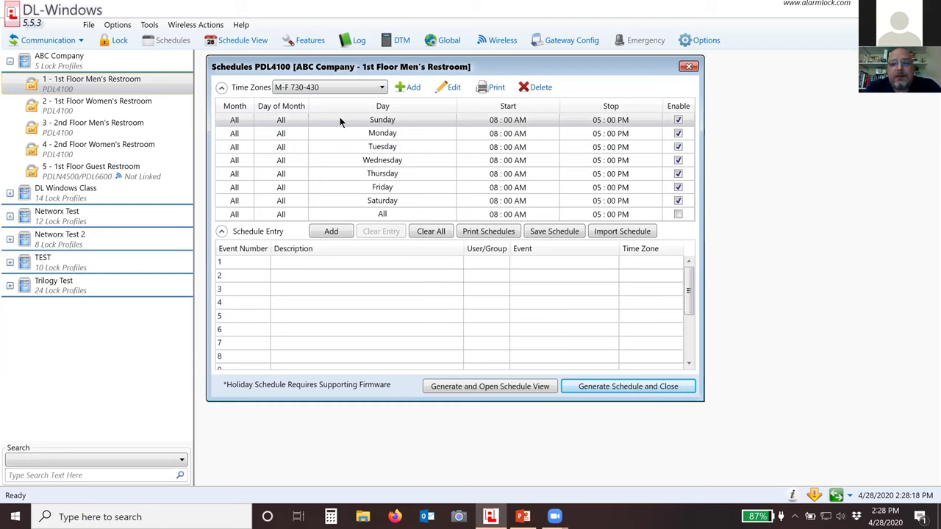
View the Month and Day of Month options for the Sunday row of M-F 730-430, choosing All for the month.
{"action": "left_click", "coordinate": [235, 122]}
{"action": "left_click", "coordinate": [237, 120]}
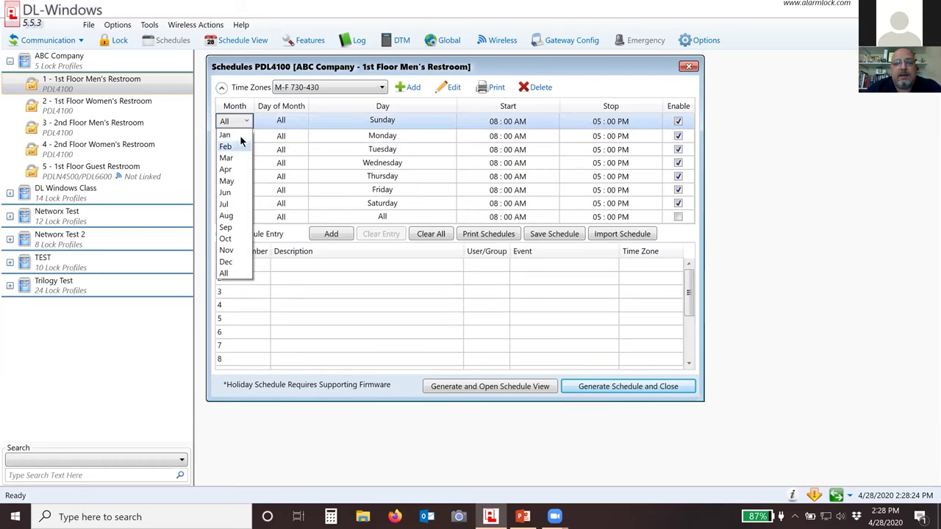
{"action": "left_click", "coordinate": [225, 273]}
{"action": "left_click", "coordinate": [280, 122]}
{"action": "left_click", "coordinate": [281, 122]}
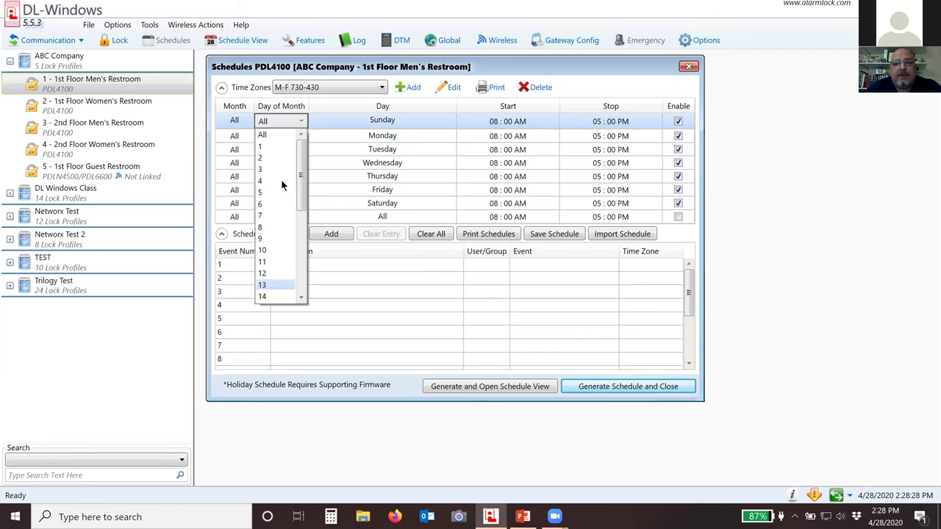
{"action": "left_click", "coordinate": [287, 127]}
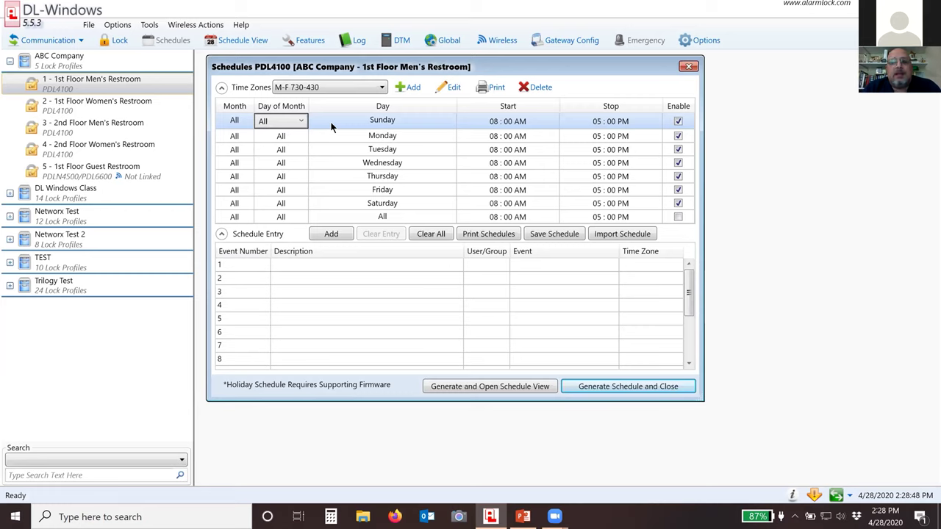
Review the list of months for the Sunday row once more and keep All selected.
{"action": "left_click", "coordinate": [236, 125]}
{"action": "left_click", "coordinate": [236, 127]}
{"action": "left_click", "coordinate": [237, 127]}
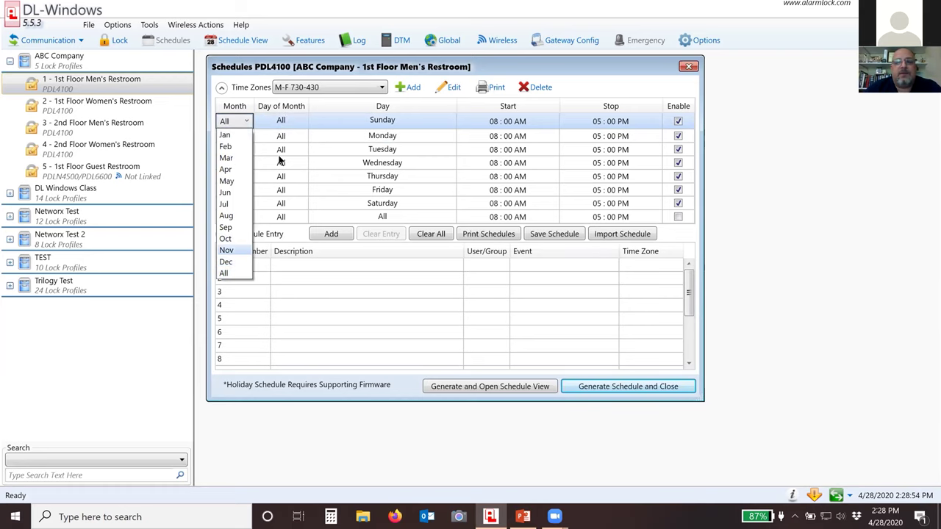
{"action": "left_click", "coordinate": [223, 272]}
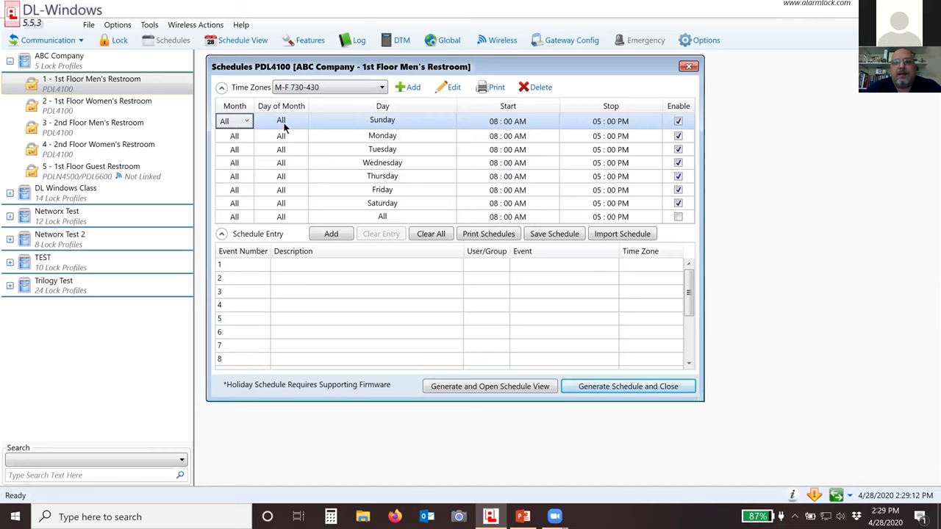
Disable Sunday and Saturday in the M-F 730-430 time zone and view the preset day combinations for enabling.
{"action": "left_click", "coordinate": [677, 121]}
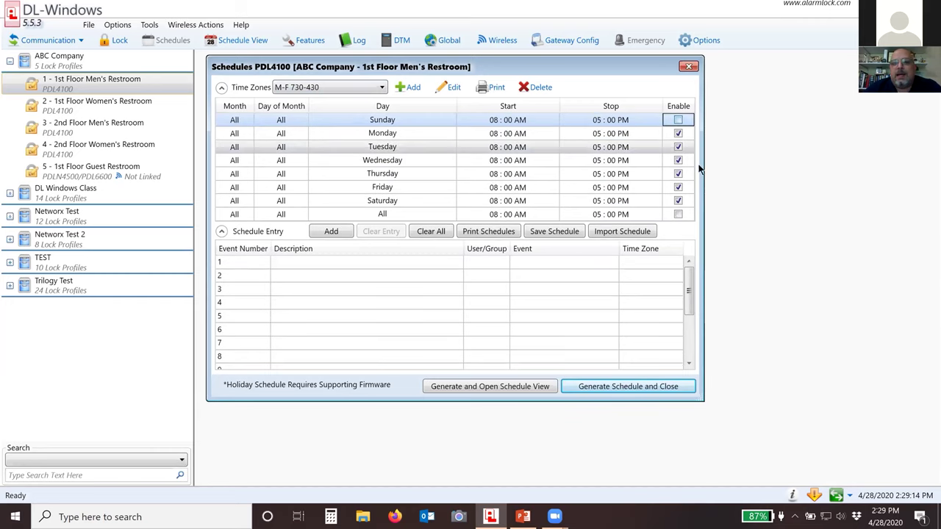
{"action": "left_click", "coordinate": [678, 201]}
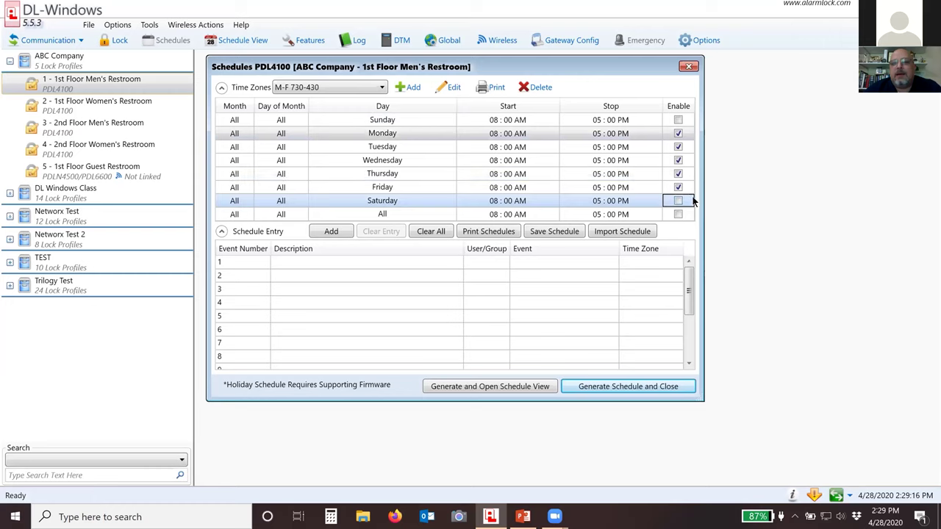
{"action": "right_click", "coordinate": [687, 122]}
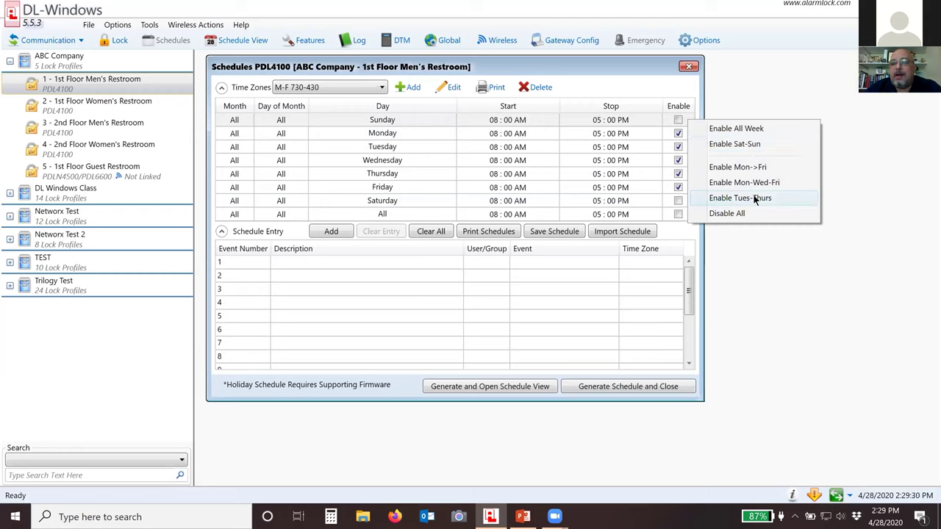
{"action": "left_click", "coordinate": [687, 119]}
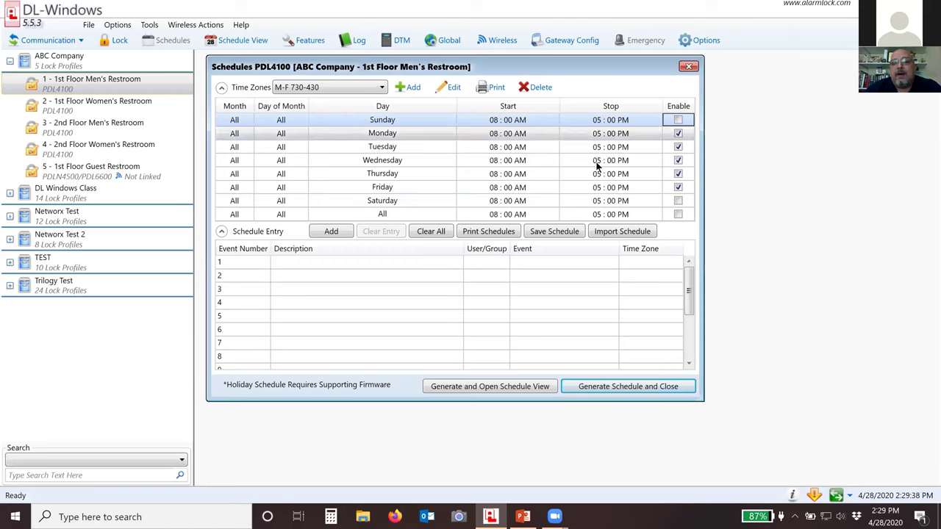
Set Monday's start time to 07:30 AM in the M-F 730-430 time zone.
{"action": "left_click", "coordinate": [491, 137]}
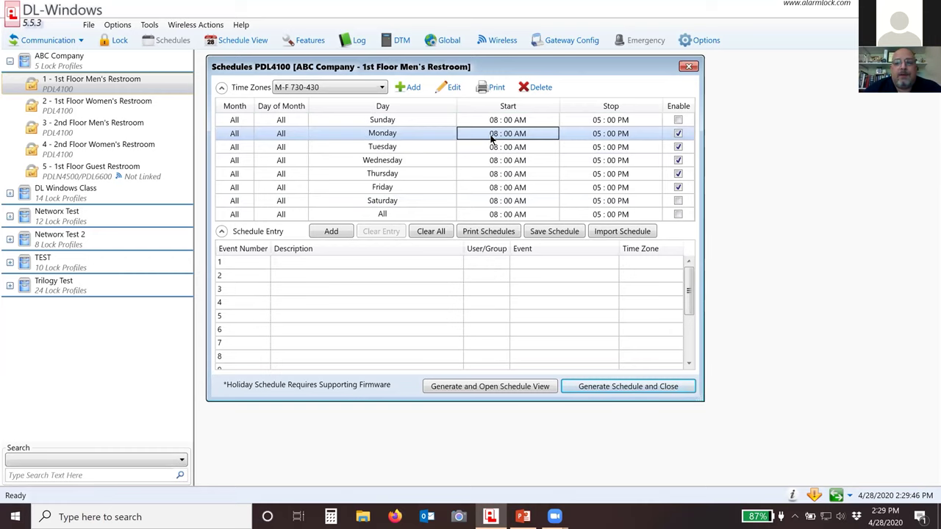
{"action": "left_click", "coordinate": [491, 139]}
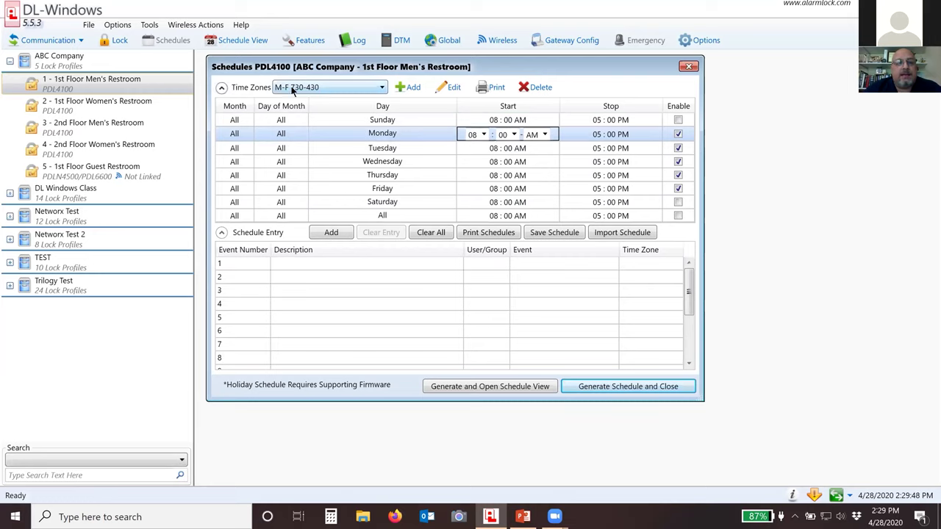
{"action": "left_click", "coordinate": [483, 135]}
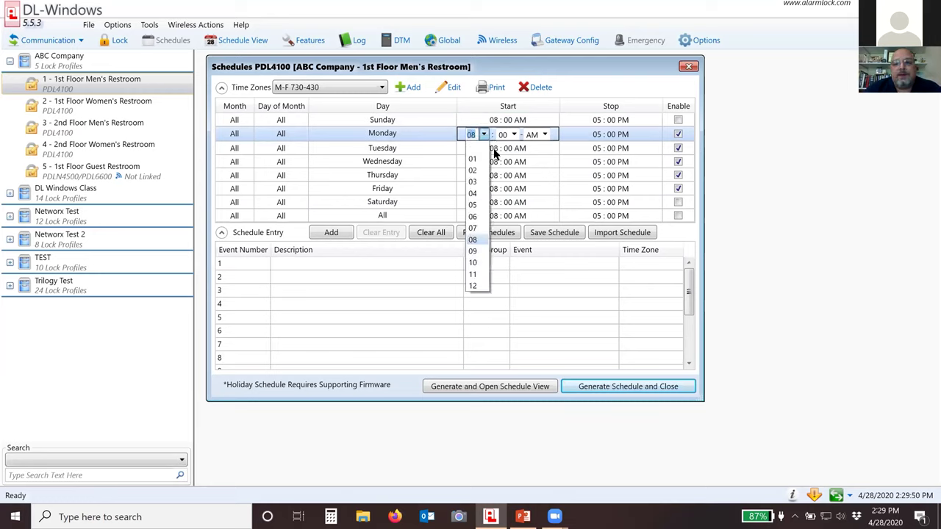
{"action": "left_click", "coordinate": [473, 228]}
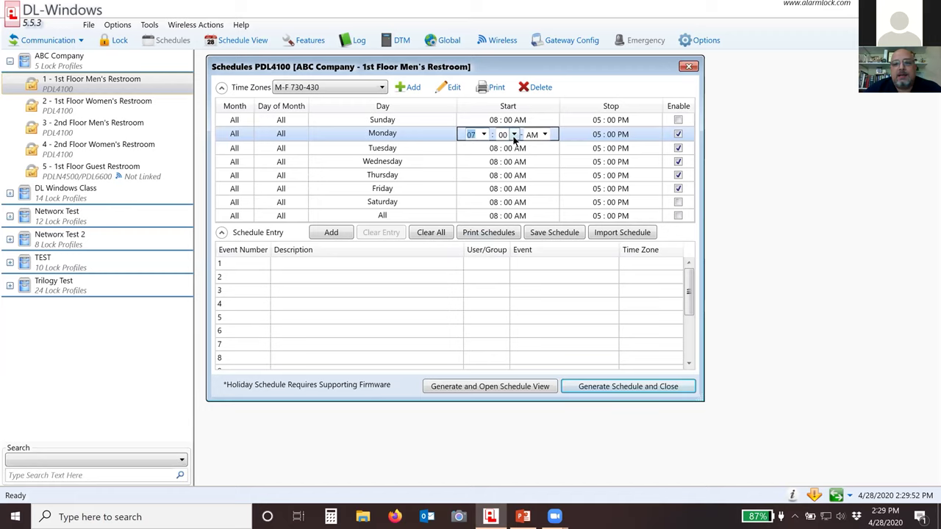
{"action": "left_click", "coordinate": [512, 135]}
{"action": "scroll", "coordinate": [500, 188], "scroll_direction": "down", "scroll_amount": 9}
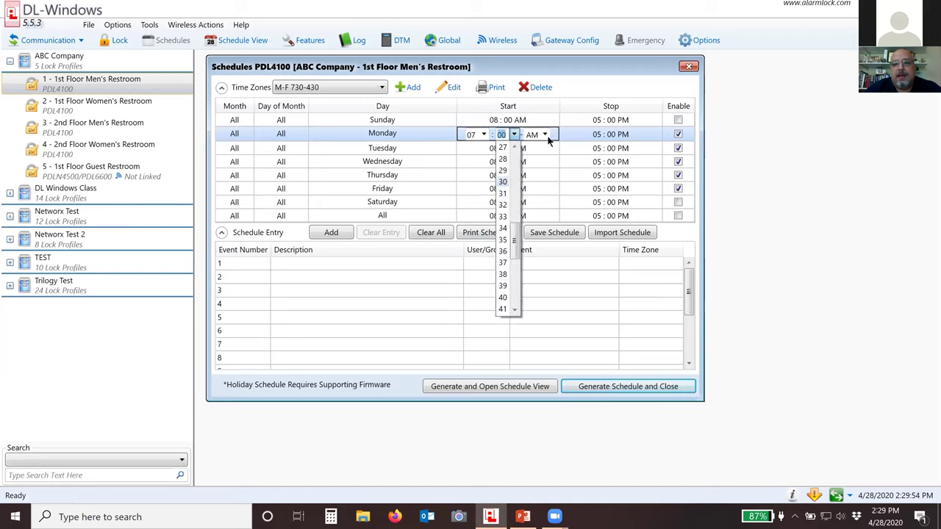
{"action": "left_click", "coordinate": [504, 189]}
Set Monday's stop time to 04:30 PM.
{"action": "left_click", "coordinate": [578, 133]}
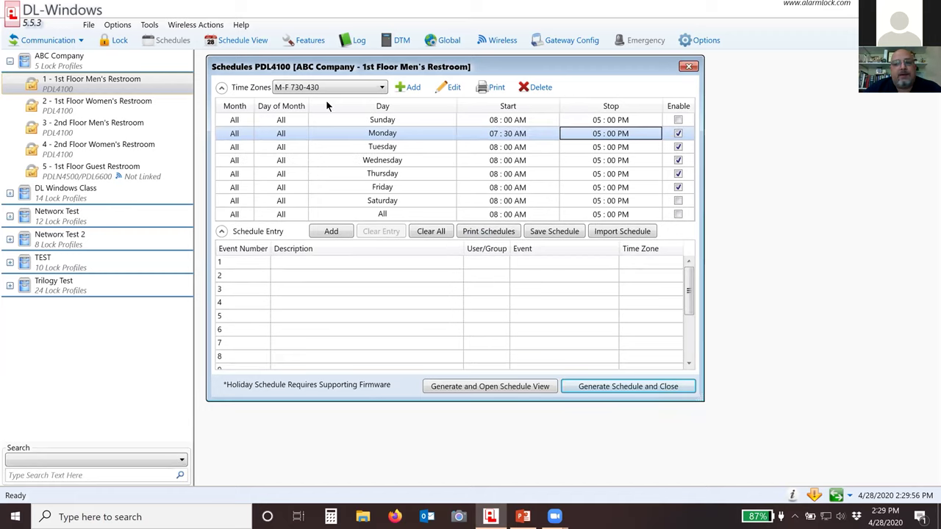
{"action": "left_click", "coordinate": [590, 138]}
{"action": "left_click", "coordinate": [586, 135]}
{"action": "left_click", "coordinate": [582, 200]}
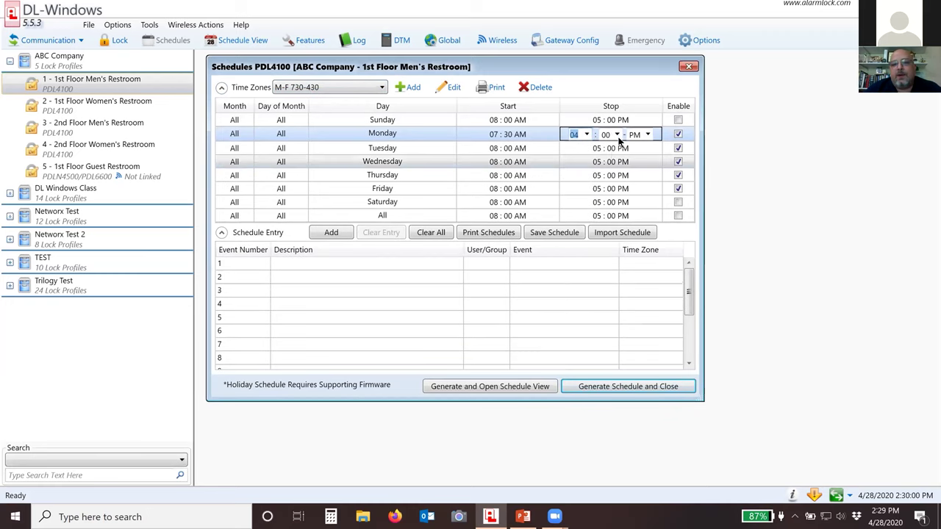
{"action": "left_click", "coordinate": [617, 135]}
{"action": "scroll", "coordinate": [609, 181], "scroll_direction": "down", "scroll_amount": 9}
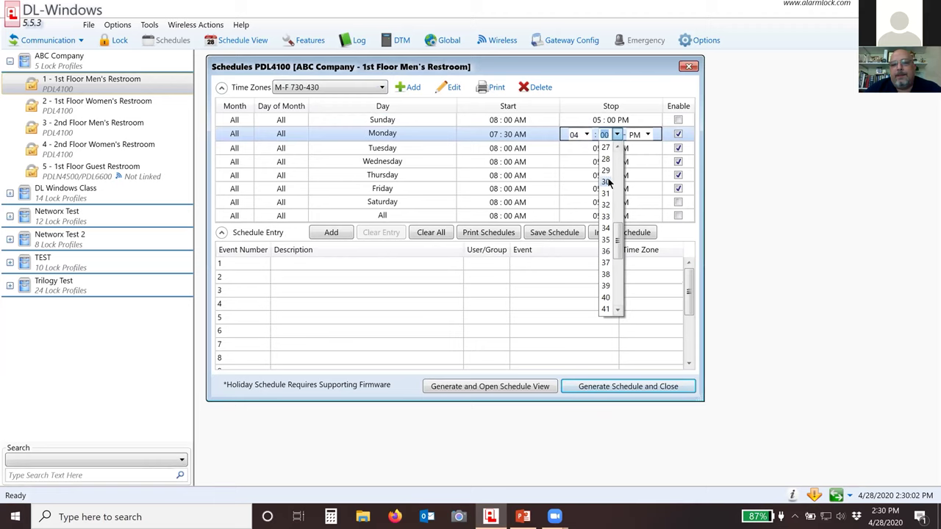
{"action": "left_click", "coordinate": [608, 181]}
Apply Monday's 07:30 AM start and 04:30 PM stop times to all rows of the time zone.
{"action": "left_click", "coordinate": [492, 152]}
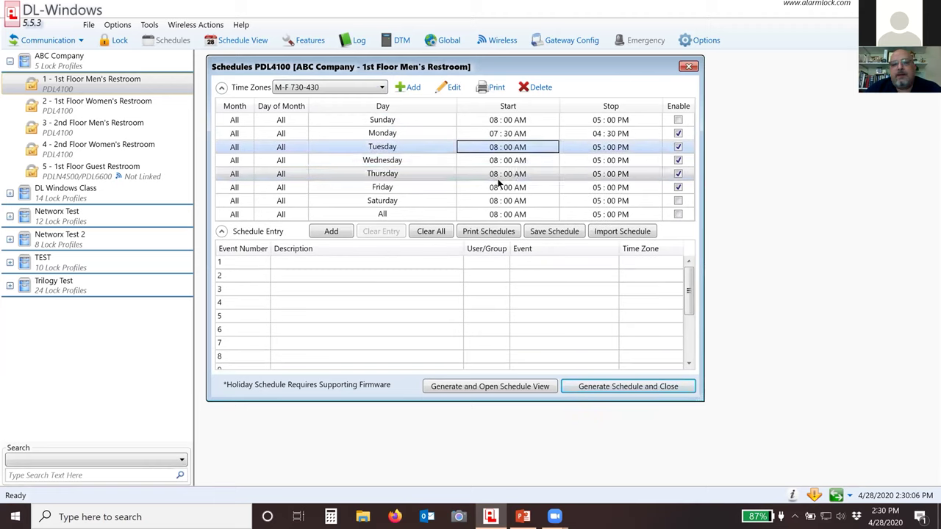
{"action": "left_click", "coordinate": [494, 133]}
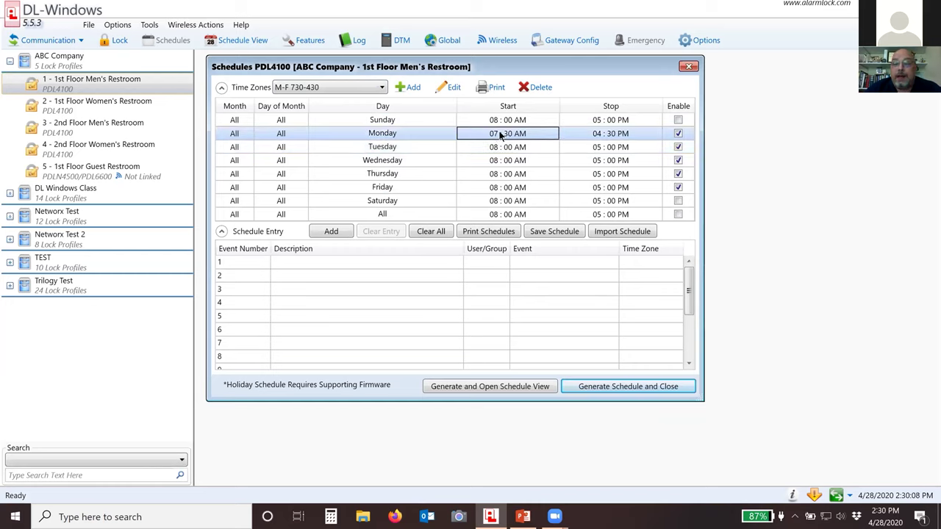
{"action": "right_click", "coordinate": [500, 135]}
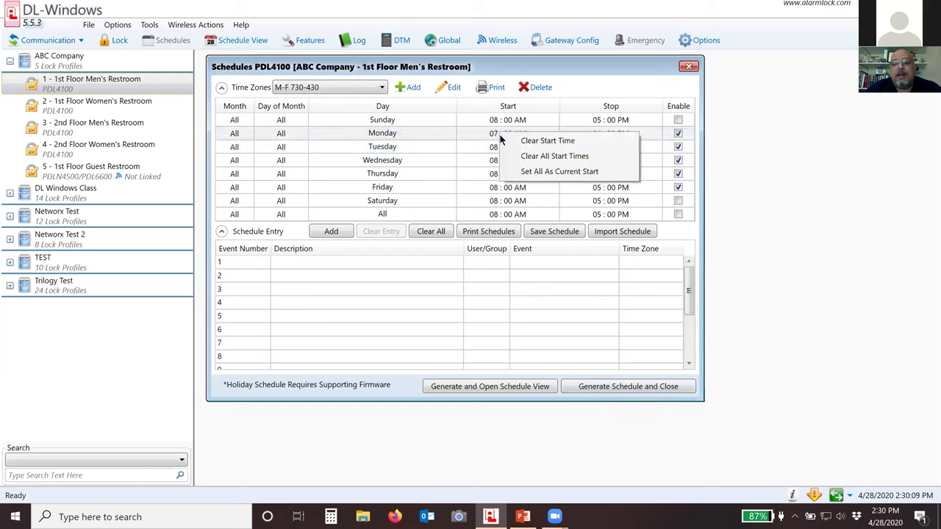
{"action": "left_click", "coordinate": [558, 172]}
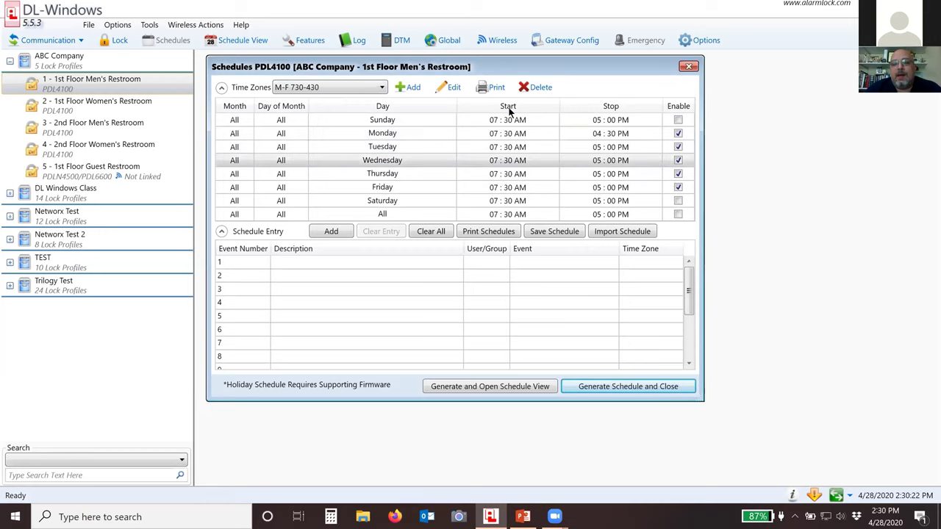
{"action": "left_click", "coordinate": [603, 134]}
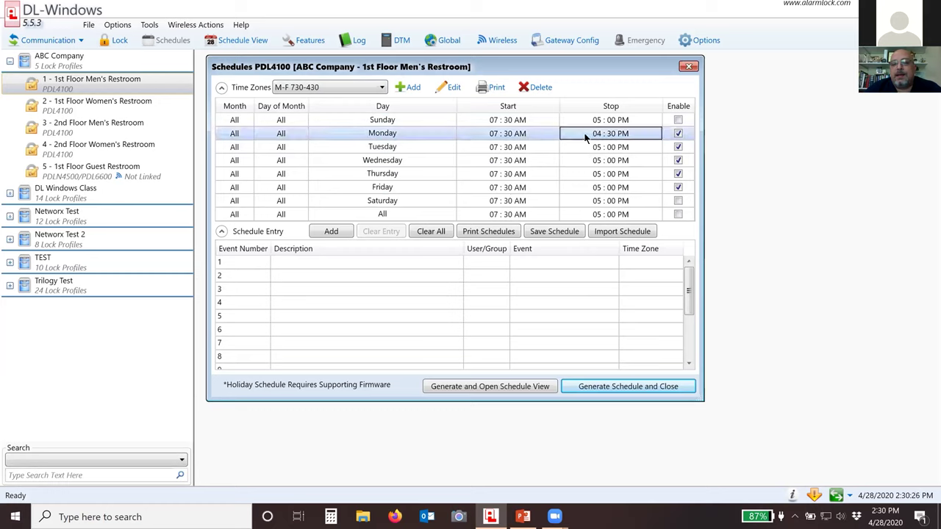
{"action": "right_click", "coordinate": [588, 140]}
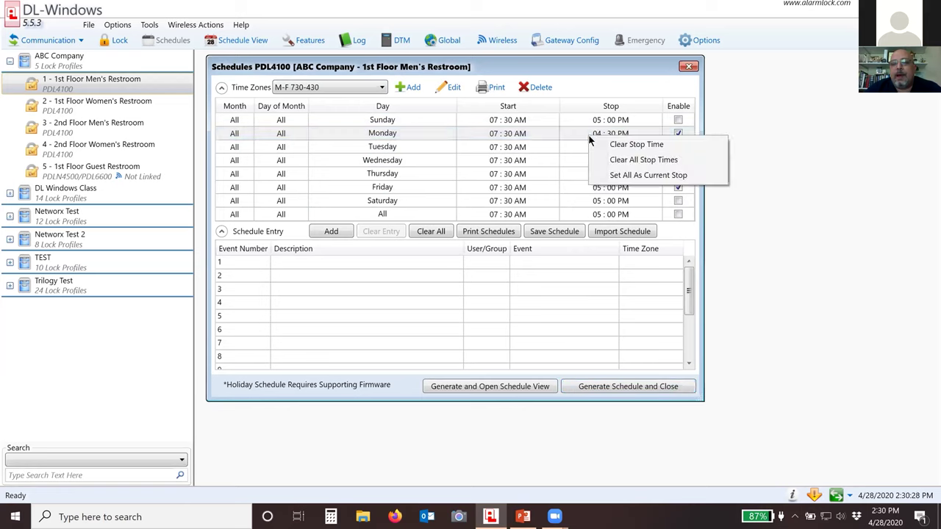
{"action": "left_click", "coordinate": [665, 176]}
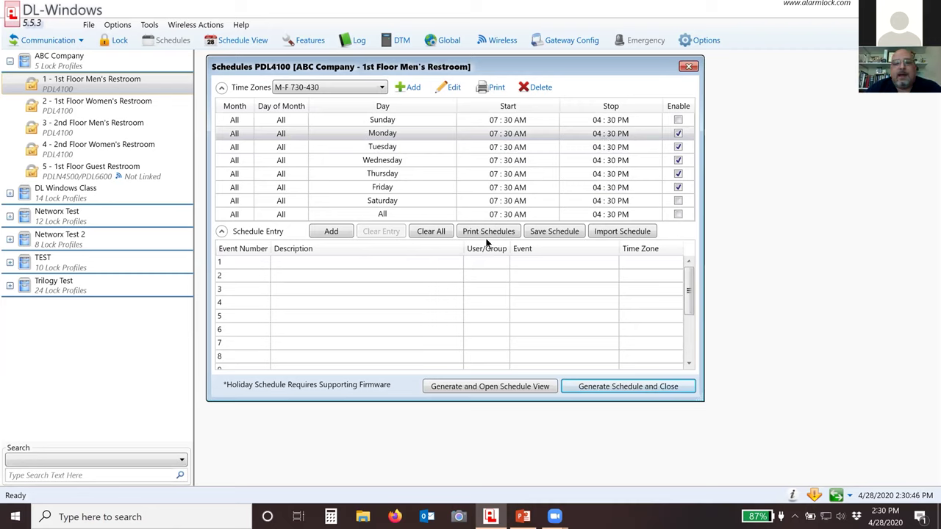
Enter "Passage mode M-F730-430" as the description of schedule entry 1.
{"action": "left_click", "coordinate": [318, 264]}
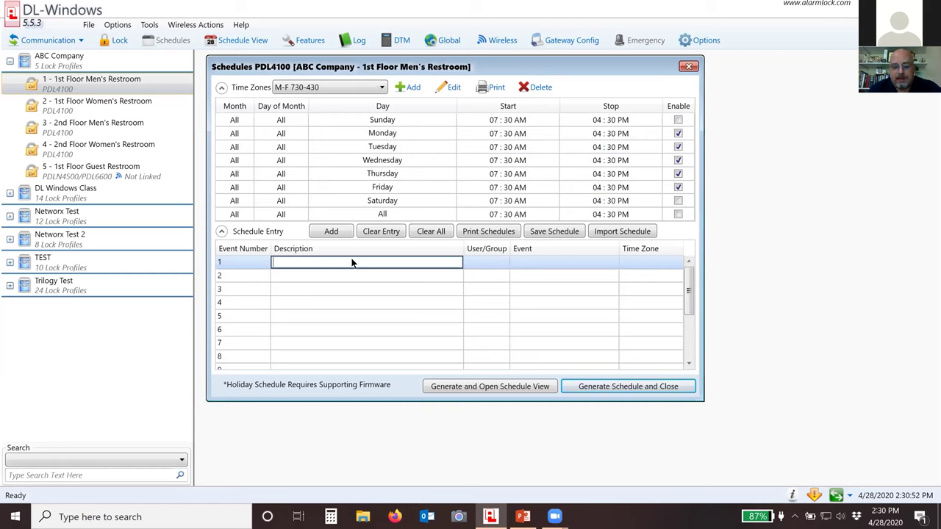
{"action": "type", "text": "unlock"}
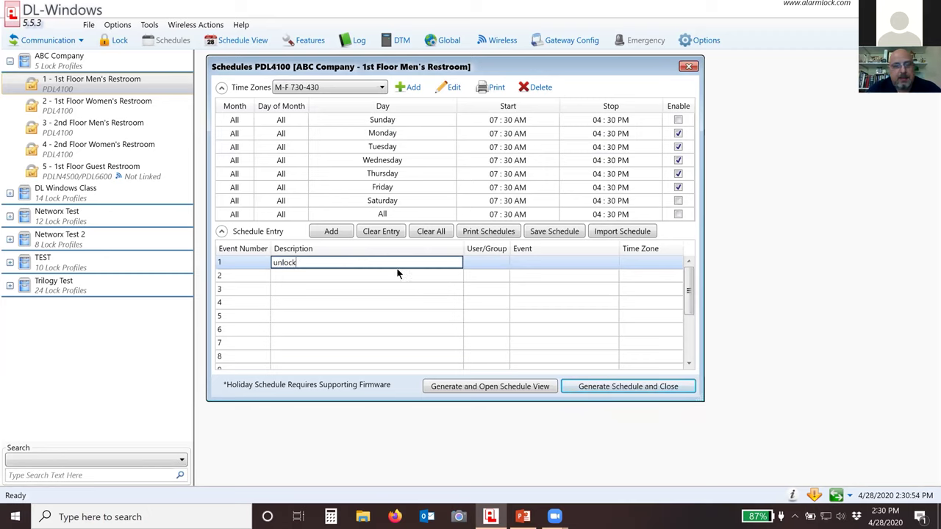
{"action": "key", "text": "BackSpace"}
{"action": "key", "text": "BackSpace"}
{"action": "key", "text": "BackSpace"}
{"action": "key", "text": "BackSpace"}
{"action": "key", "text": "BackSpace"}
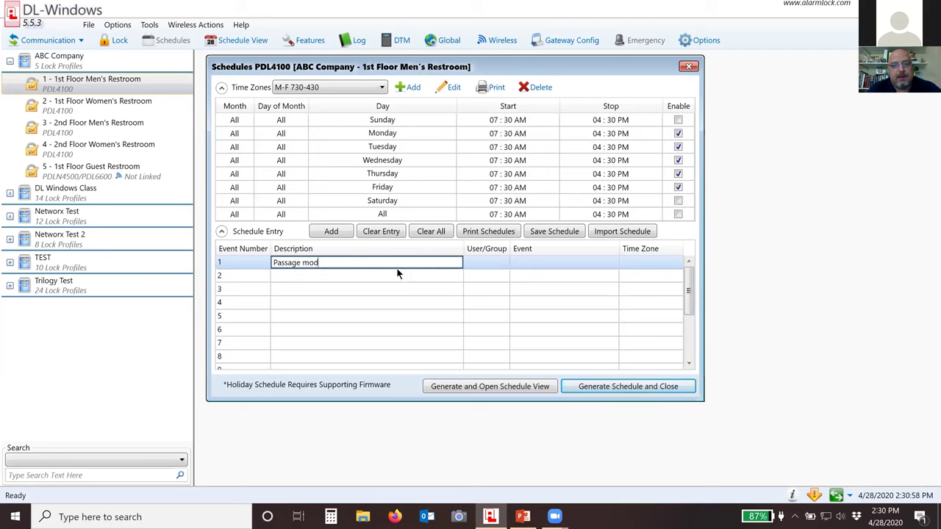
{"action": "type", "text": "Passage mode M-F730-430"}
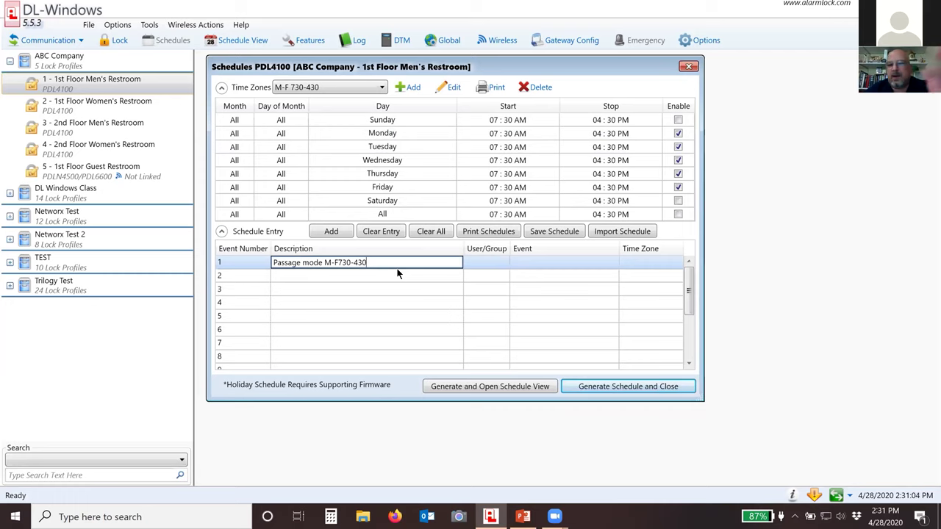
Leave User/Group blank for schedule entry 1, set its event to Unlock and assign the M-F 730-430 time zone.
{"action": "left_click", "coordinate": [487, 262]}
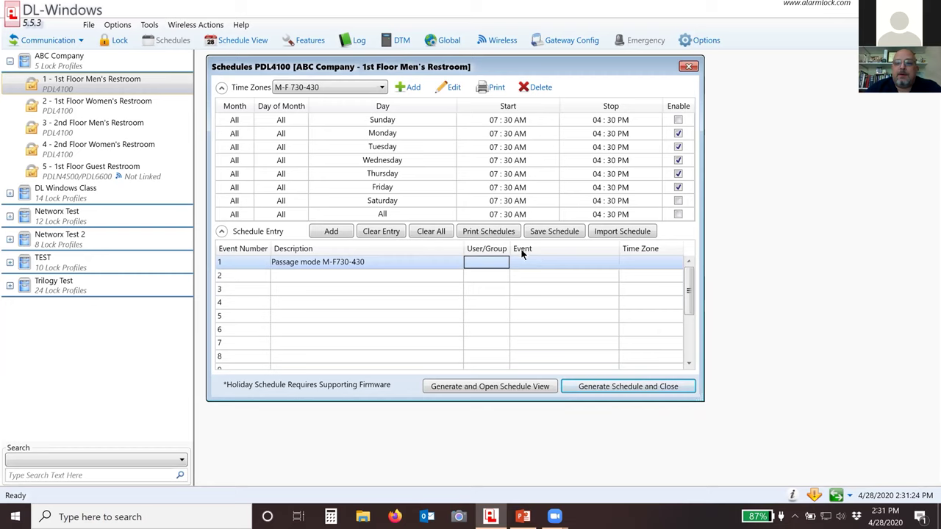
{"action": "left_click", "coordinate": [538, 260]}
{"action": "left_click", "coordinate": [548, 258]}
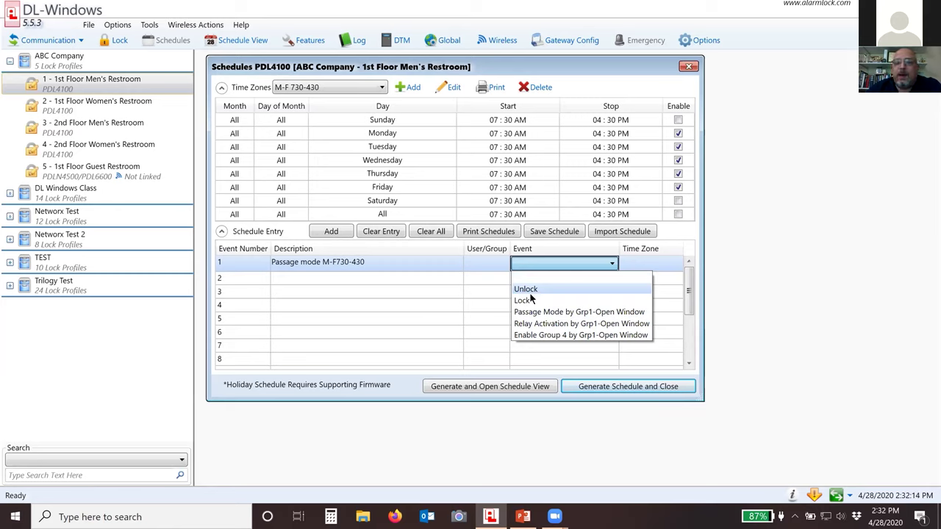
{"action": "left_click", "coordinate": [523, 291]}
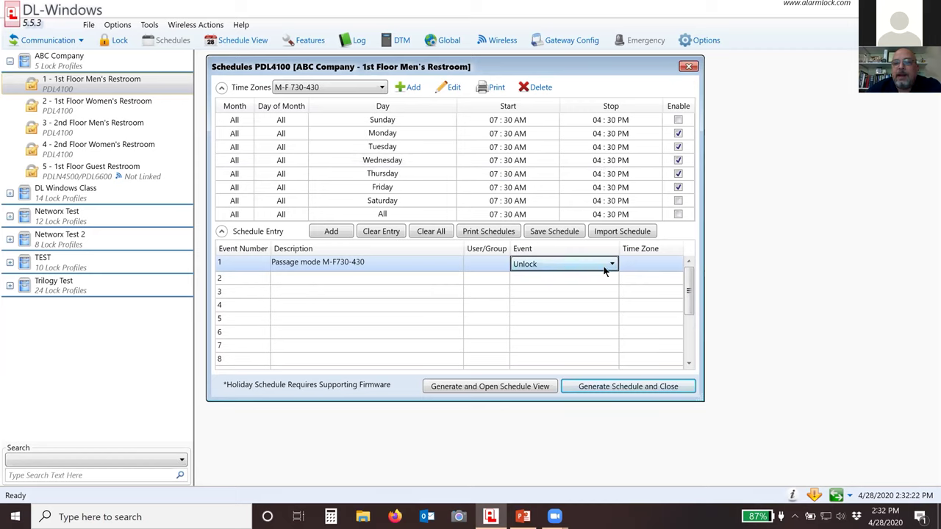
{"action": "left_click", "coordinate": [640, 268]}
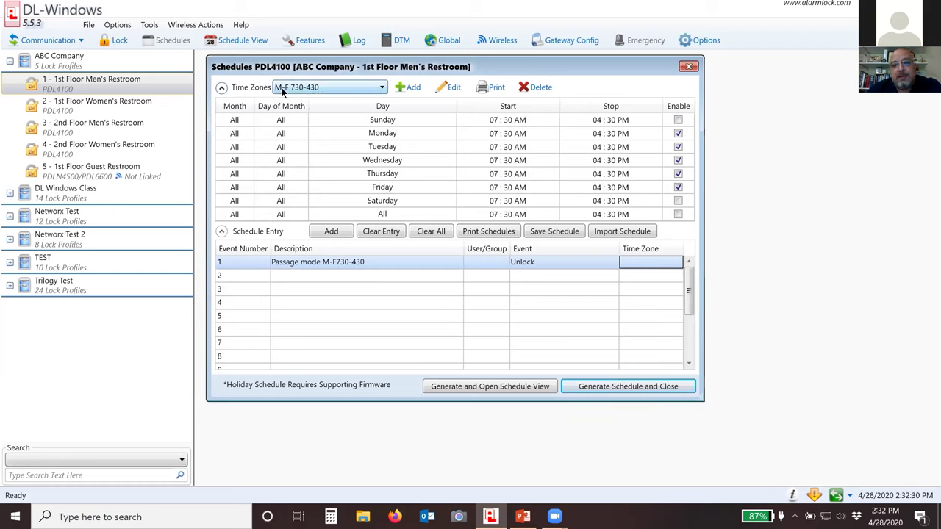
{"action": "left_click", "coordinate": [644, 264]}
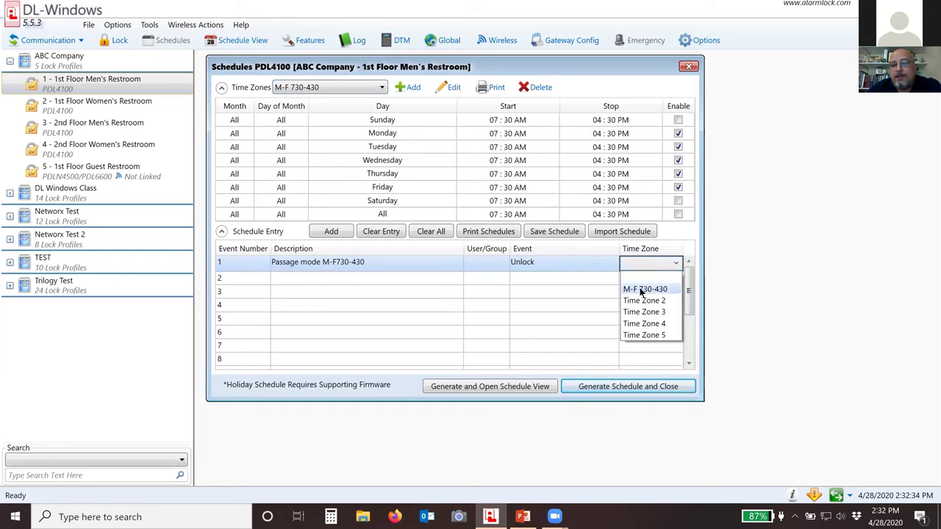
{"action": "left_click", "coordinate": [666, 291]}
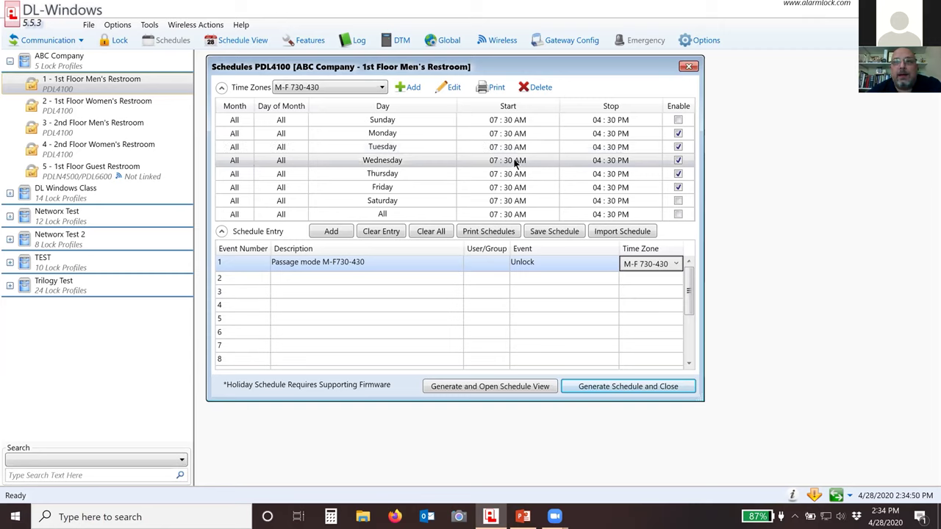
Generate the 1st Floor Men's Restroom schedule, overwriting all previous data, and open it in Schedule View.
{"action": "left_click", "coordinate": [485, 387]}
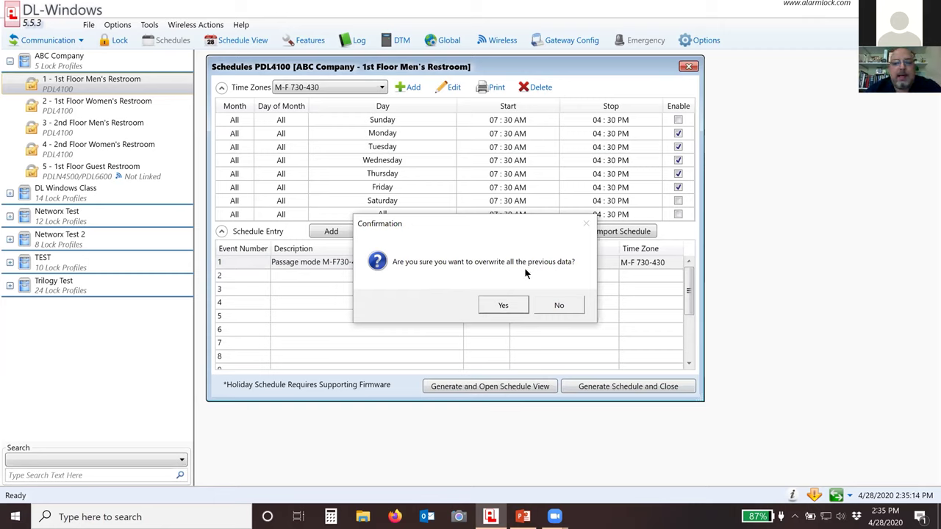
{"action": "left_click_drag", "start_coordinate": [444, 223], "coordinate": [449, 98]}
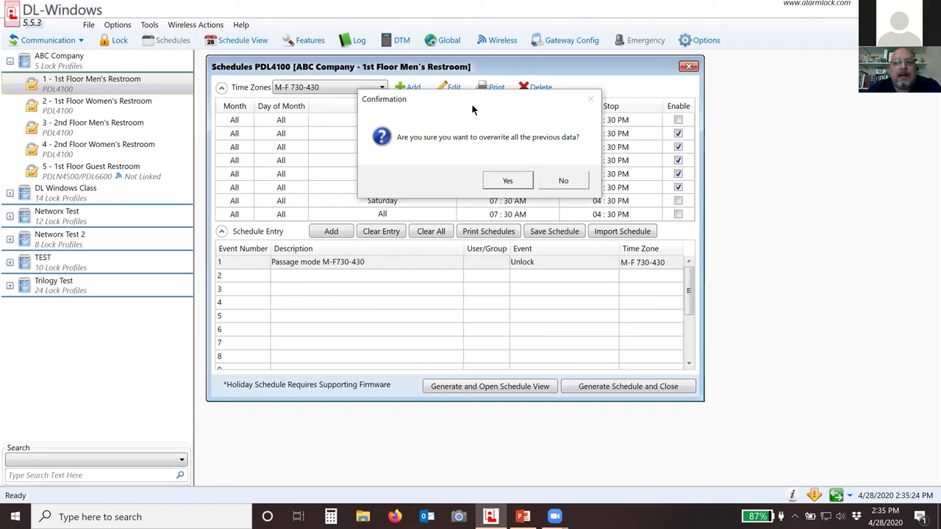
{"action": "left_click_drag", "start_coordinate": [473, 109], "coordinate": [447, 217]}
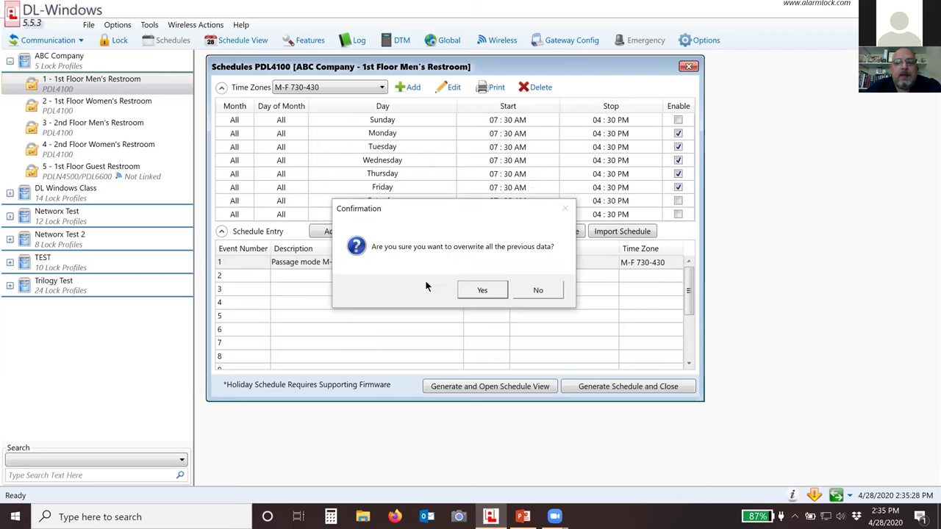
{"action": "left_click", "coordinate": [480, 291]}
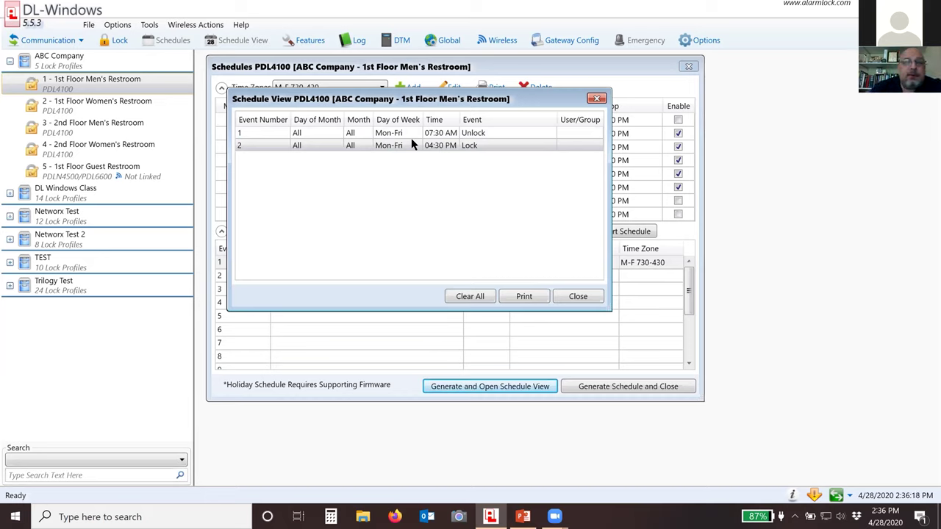
Review the Monday–Friday unlock and lock event times in the generated schedule, and close Schedule View.
{"action": "left_click", "coordinate": [437, 134]}
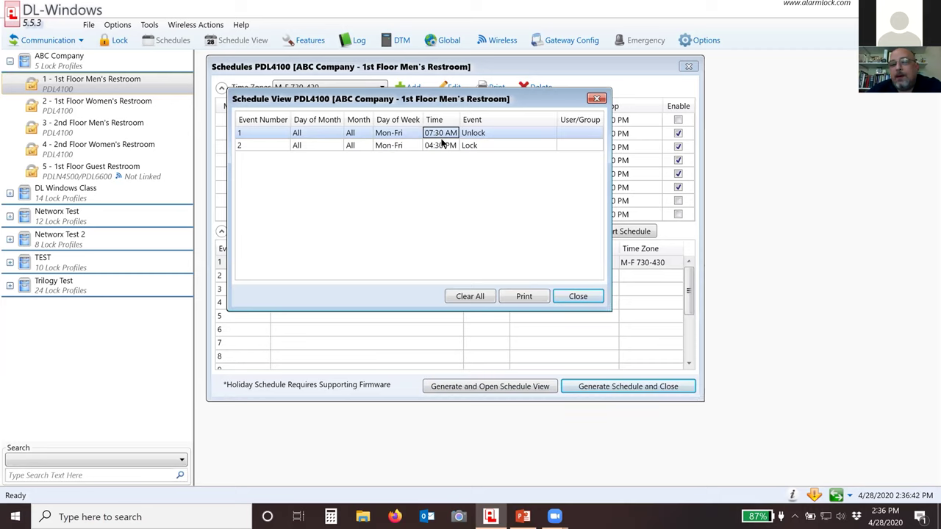
{"action": "left_click", "coordinate": [443, 146]}
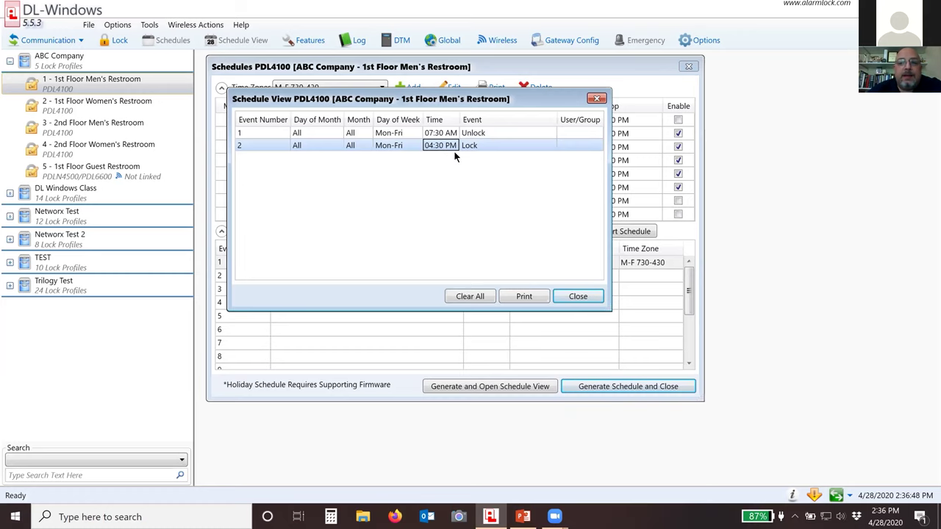
{"action": "left_click", "coordinate": [576, 296]}
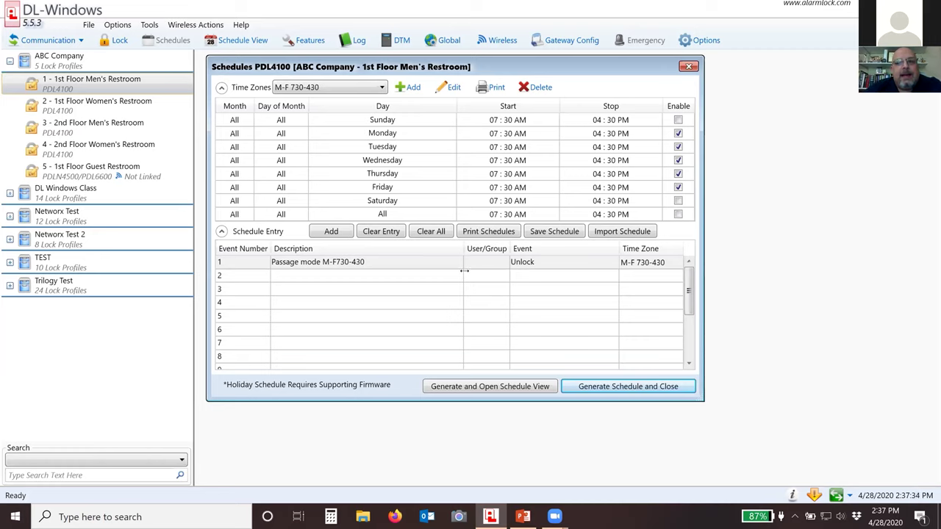
Rename Time Zone 2 as "May 25 lock door" and save it.
{"action": "left_click", "coordinate": [381, 88]}
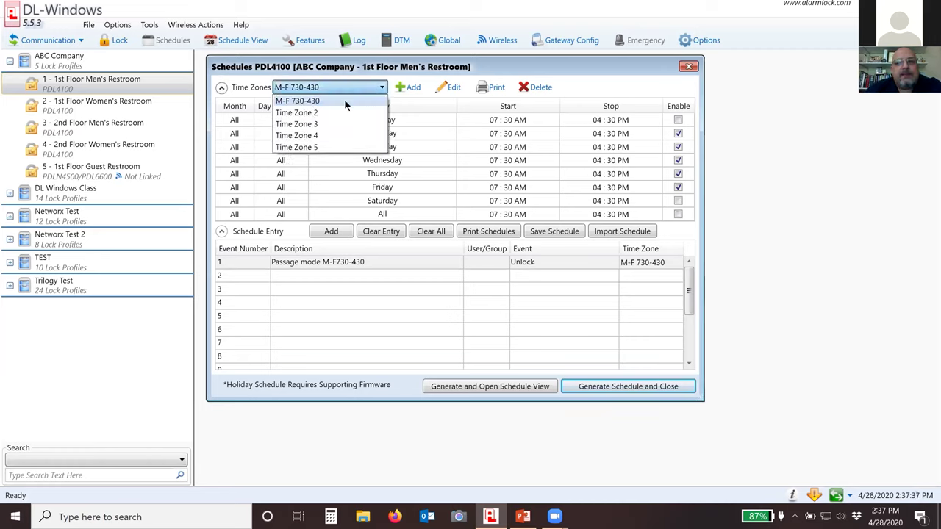
{"action": "left_click", "coordinate": [308, 112]}
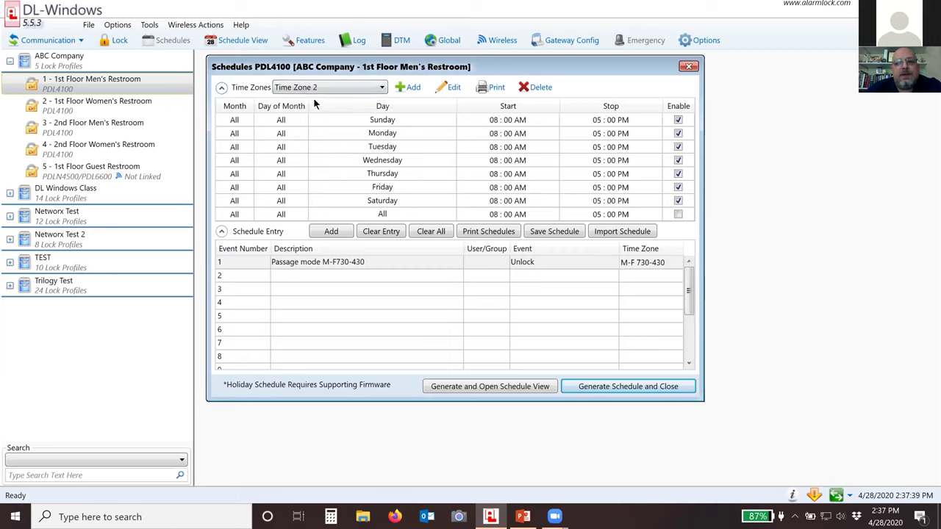
{"action": "left_click", "coordinate": [454, 88]}
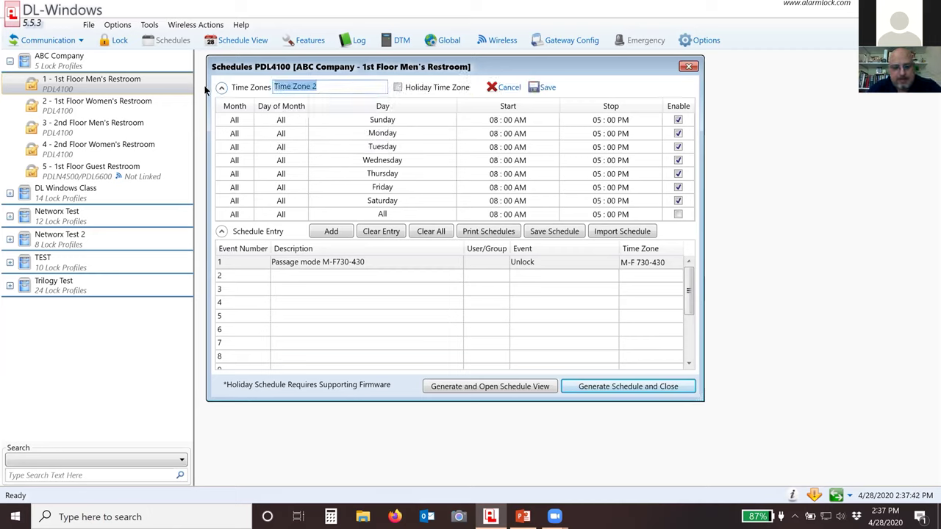
{"action": "type", "text": "Me"}
{"action": "key", "text": "BackSpace"}
{"action": "key", "text": "BackSpace"}
{"action": "type", "text": "May 25"}
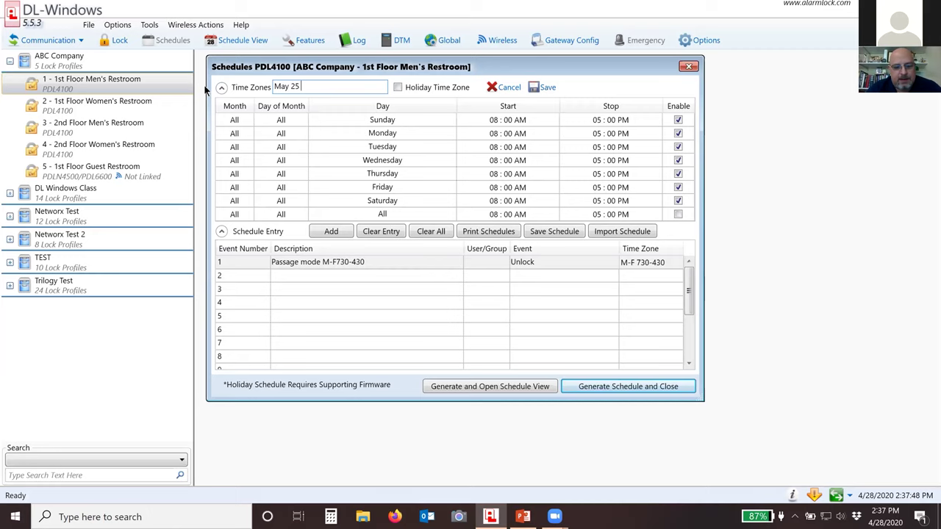
{"action": "type", "text": " lock door"}
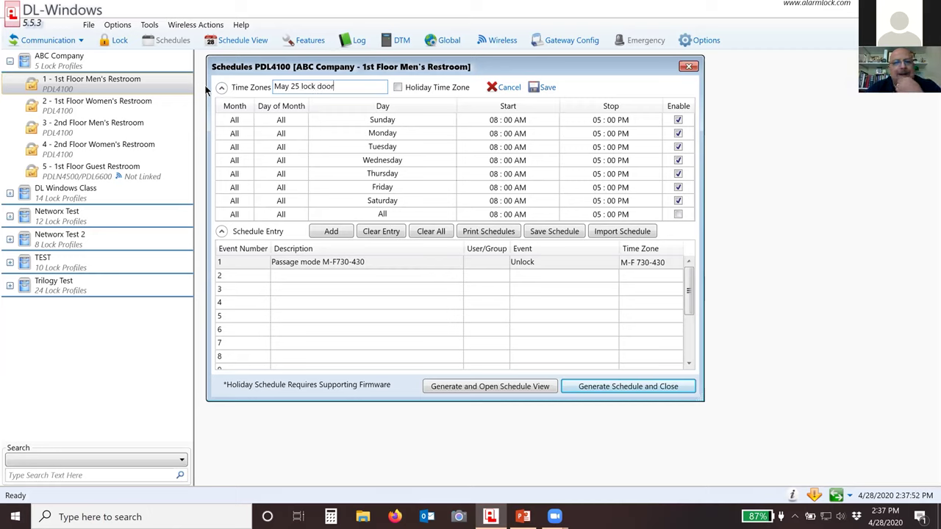
{"action": "left_click", "coordinate": [533, 88]}
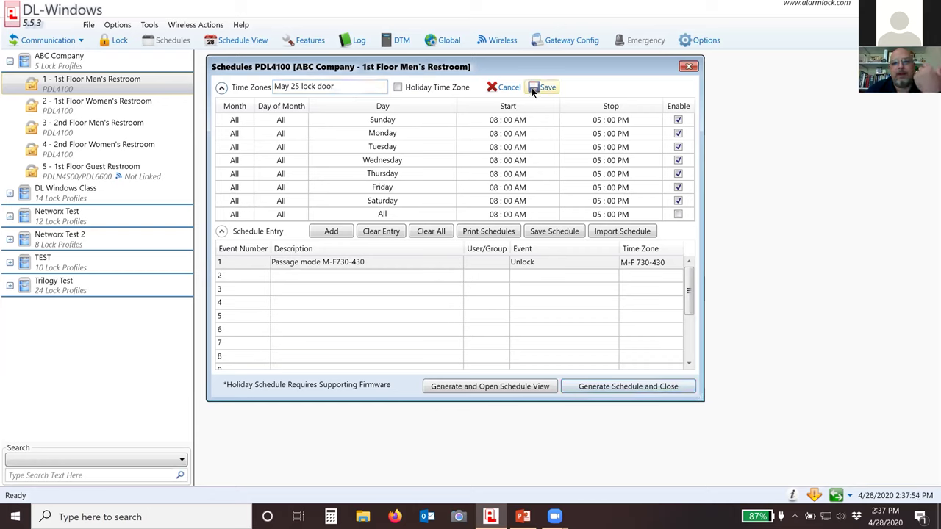
Select the May 25 lock door time zone and clear all of its stop times.
{"action": "left_click", "coordinate": [323, 90]}
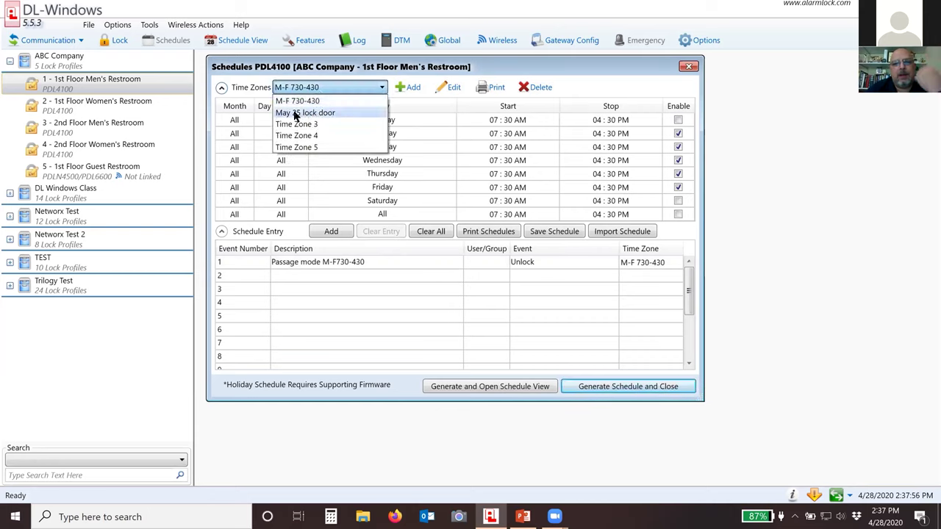
{"action": "left_click", "coordinate": [305, 114]}
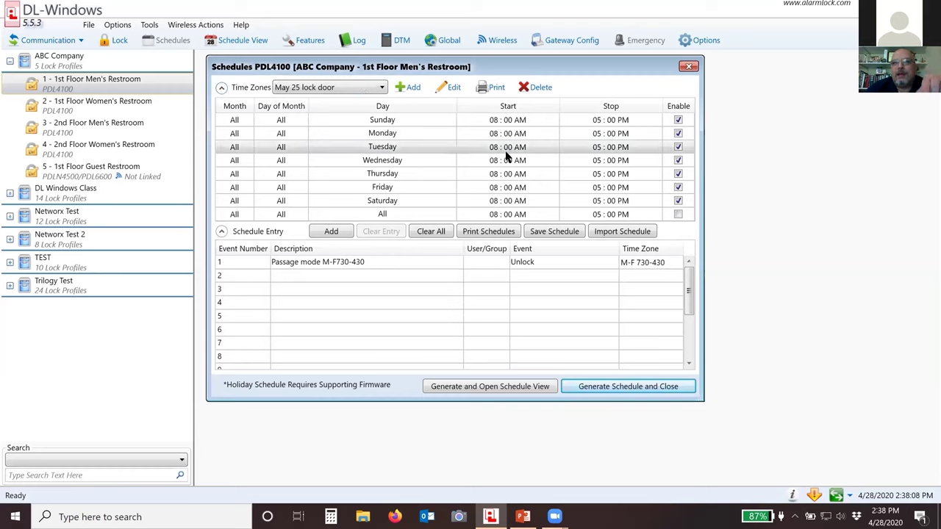
{"action": "left_click", "coordinate": [578, 148]}
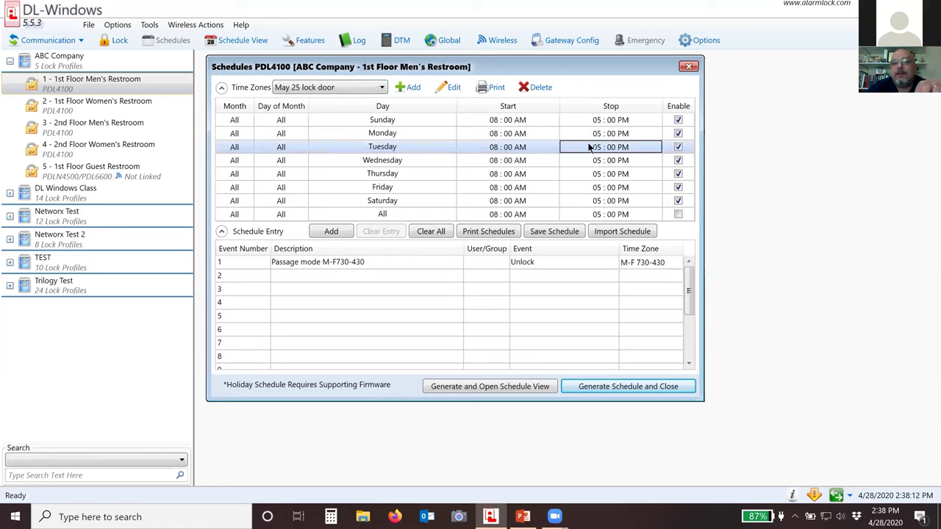
{"action": "right_click", "coordinate": [590, 147]}
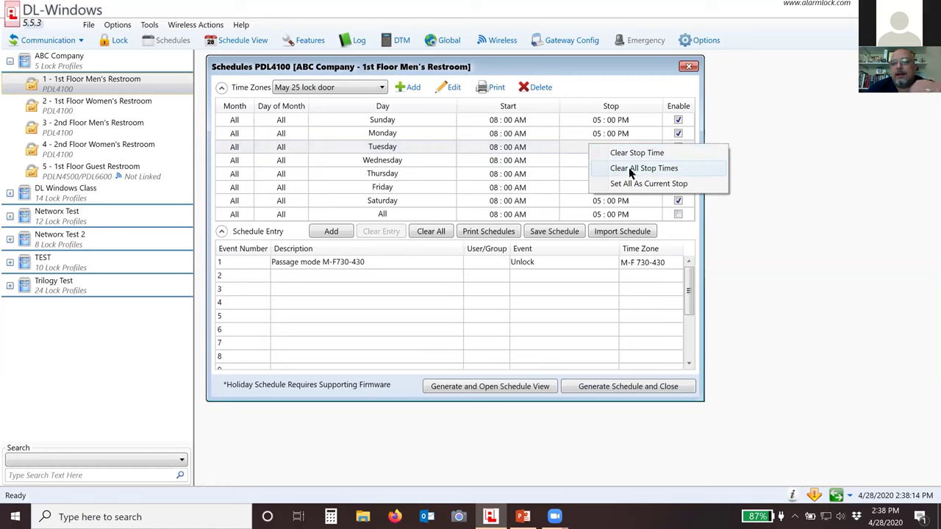
{"action": "left_click", "coordinate": [639, 168]}
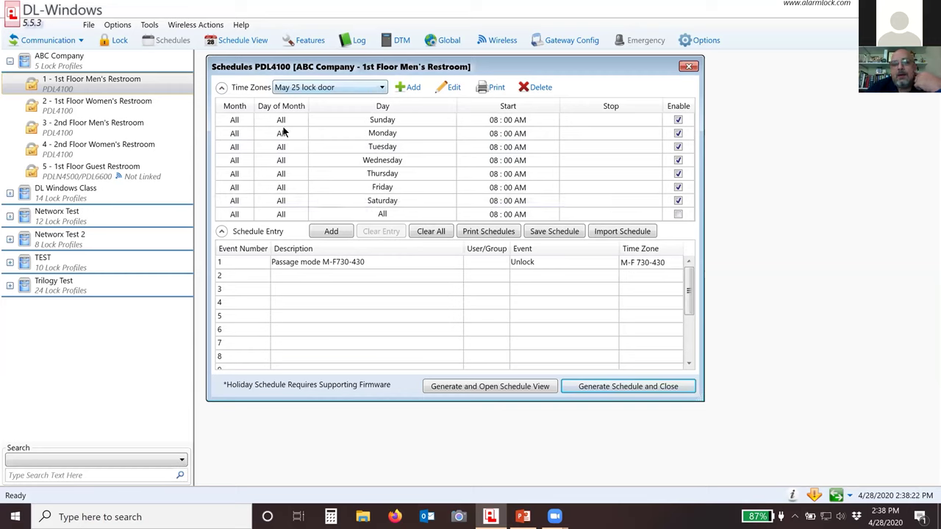
Set the Monday row of the May 25 lock door time zone to month May and day of month 25.
{"action": "left_click", "coordinate": [237, 134]}
{"action": "left_click", "coordinate": [238, 134]}
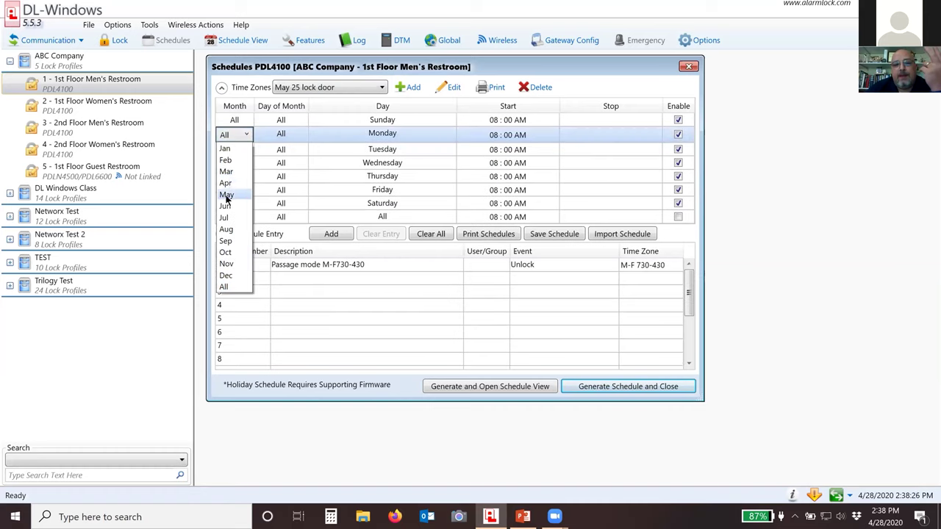
{"action": "left_click", "coordinate": [230, 194]}
{"action": "left_click", "coordinate": [283, 135]}
{"action": "left_click", "coordinate": [283, 135]}
{"action": "scroll", "coordinate": [276, 220], "scroll_direction": "down", "scroll_amount": 4}
{"action": "left_click", "coordinate": [269, 297]}
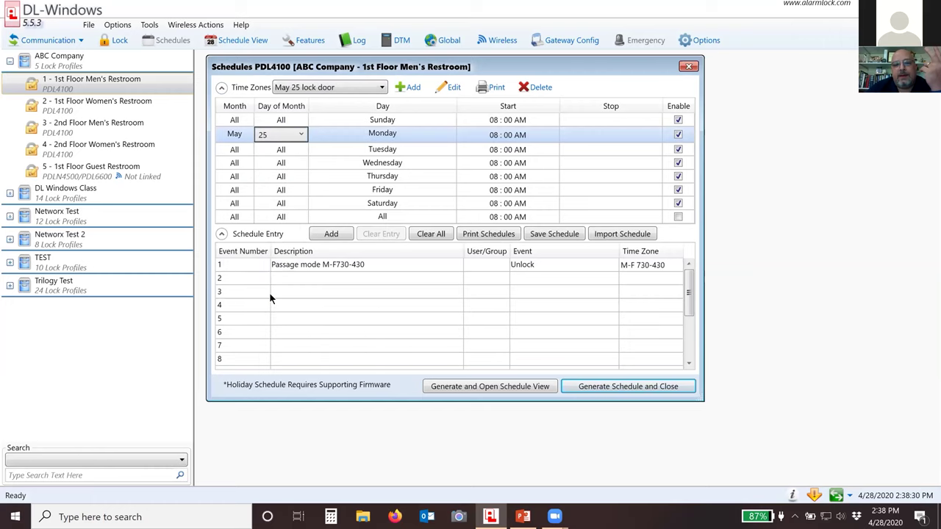
{"action": "left_click", "coordinate": [372, 137]}
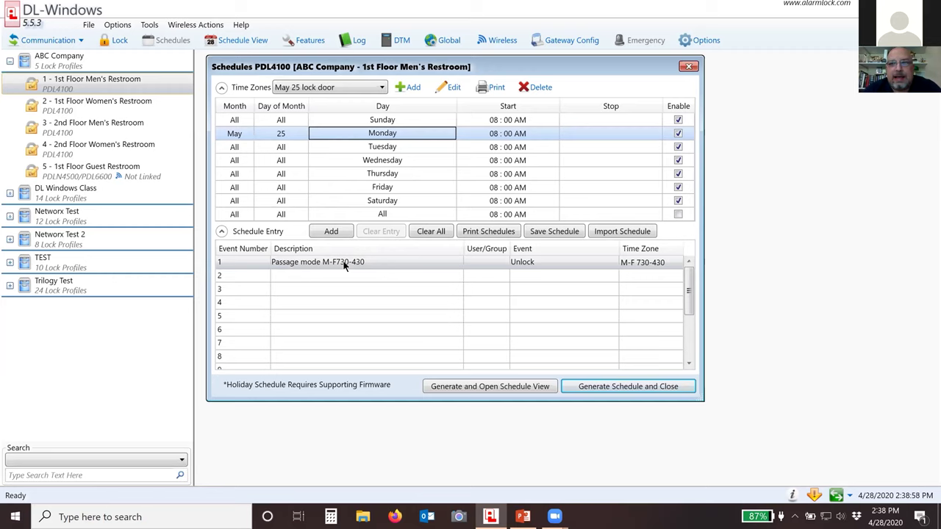
Set Monday's start time to 07:30 AM in the May 25 lock door time zone.
{"action": "left_click", "coordinate": [495, 139]}
{"action": "left_click", "coordinate": [483, 134]}
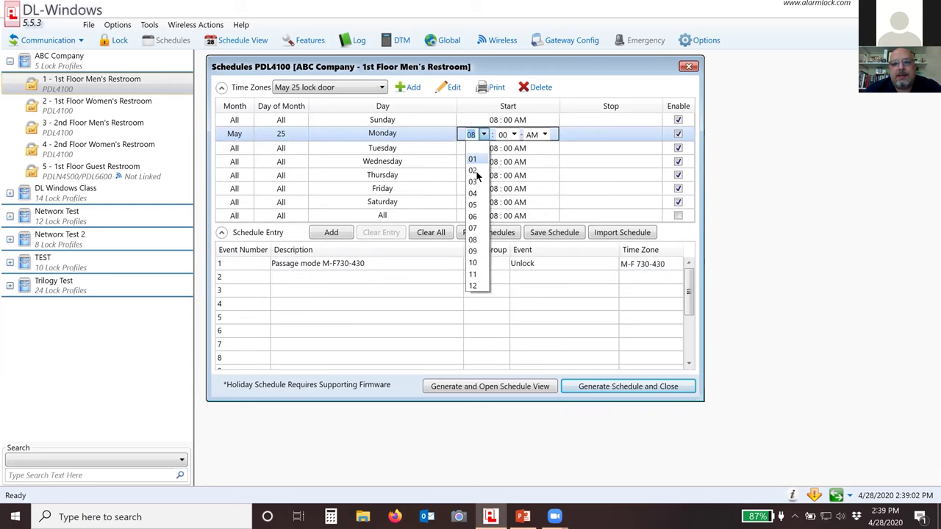
{"action": "left_click", "coordinate": [473, 229]}
{"action": "left_click", "coordinate": [514, 135]}
{"action": "scroll", "coordinate": [505, 217], "scroll_direction": "down", "scroll_amount": 7}
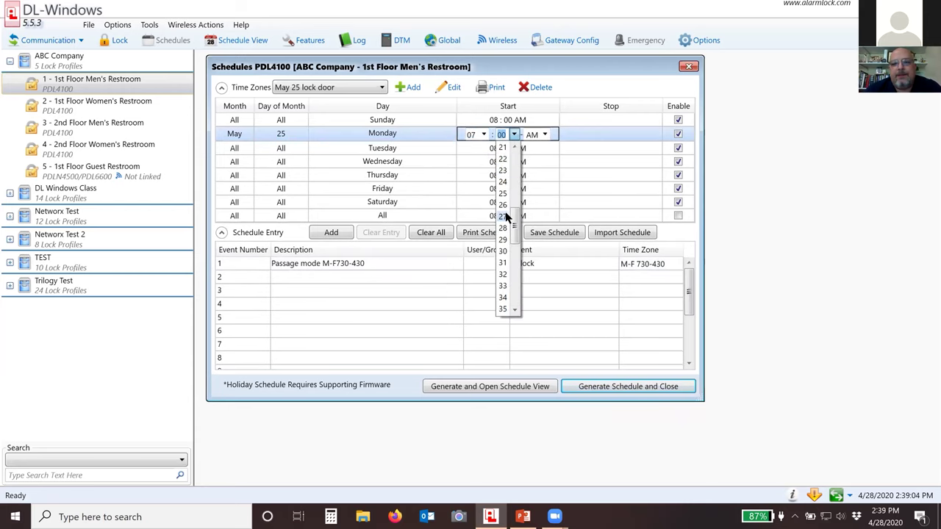
{"action": "left_click", "coordinate": [503, 251]}
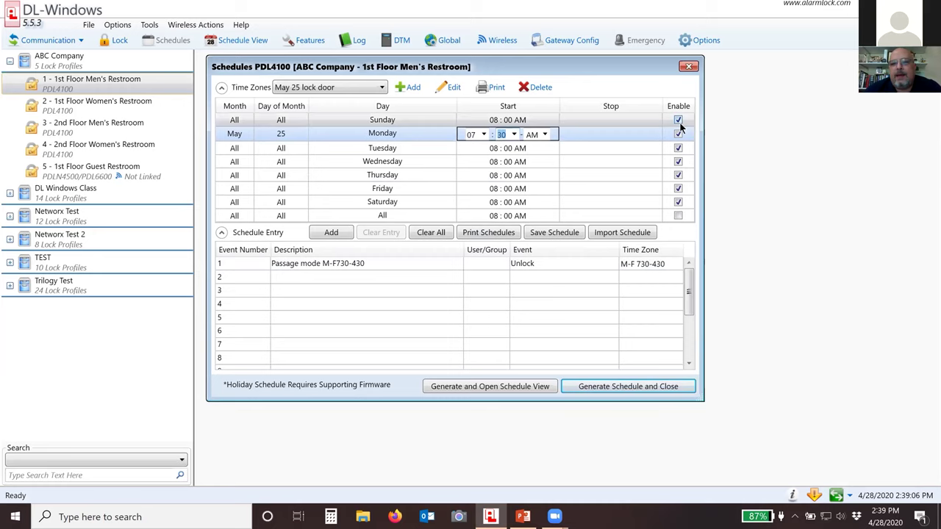
Disable Sunday and Tuesday through Saturday in the May 25 lock door time zone, leaving only Monday enabled.
{"action": "left_click", "coordinate": [678, 122]}
{"action": "left_click", "coordinate": [678, 147]}
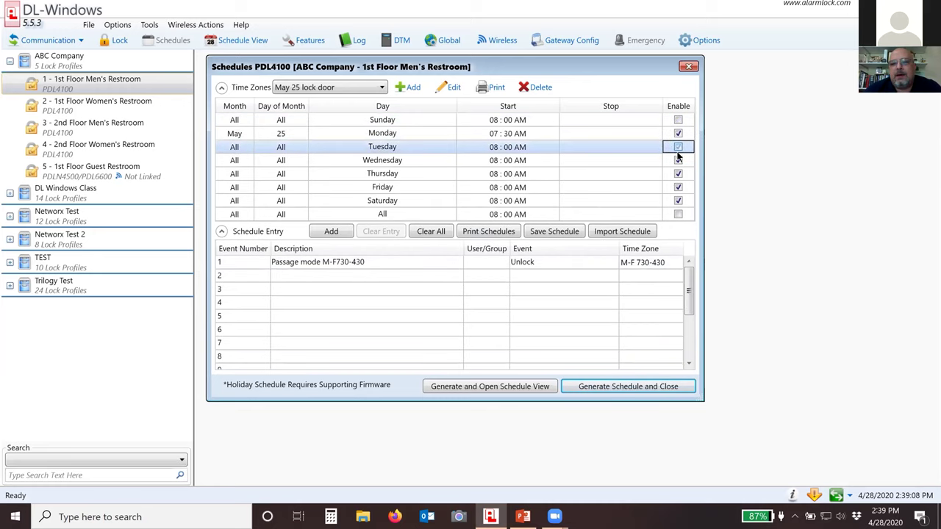
{"action": "left_click", "coordinate": [678, 161]}
{"action": "left_click", "coordinate": [678, 173]}
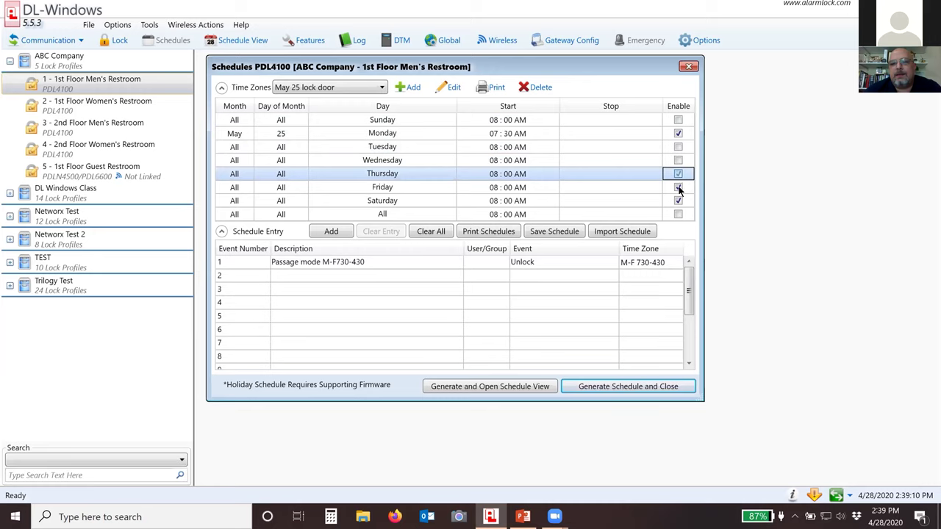
{"action": "left_click", "coordinate": [677, 188]}
{"action": "left_click", "coordinate": [678, 200]}
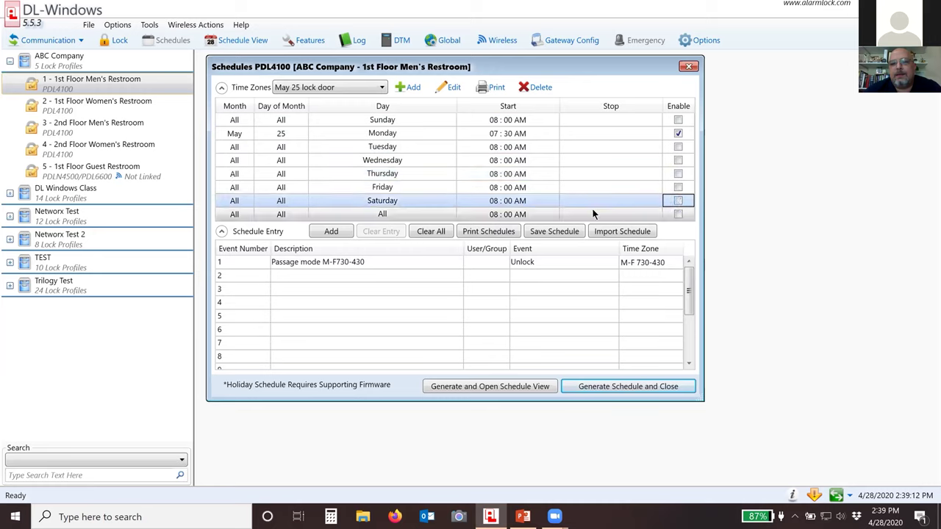
Enter "Memorial Day Holiday 2020" as the description of schedule entry 2.
{"action": "left_click", "coordinate": [367, 275]}
{"action": "left_click", "coordinate": [367, 274]}
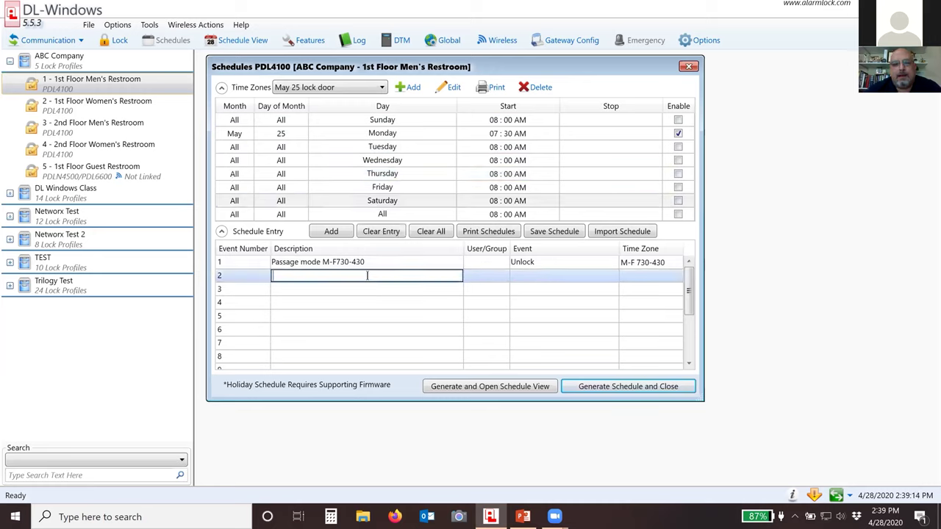
{"action": "type", "text": "Memorial Dy"}
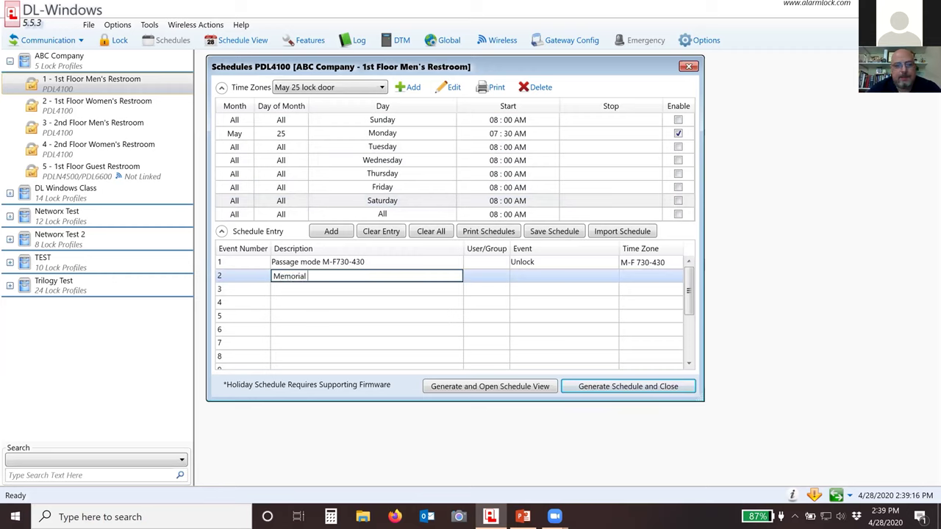
{"action": "key", "text": "BackSpace"}
{"action": "type", "text": "ay Holdiday 2020"}
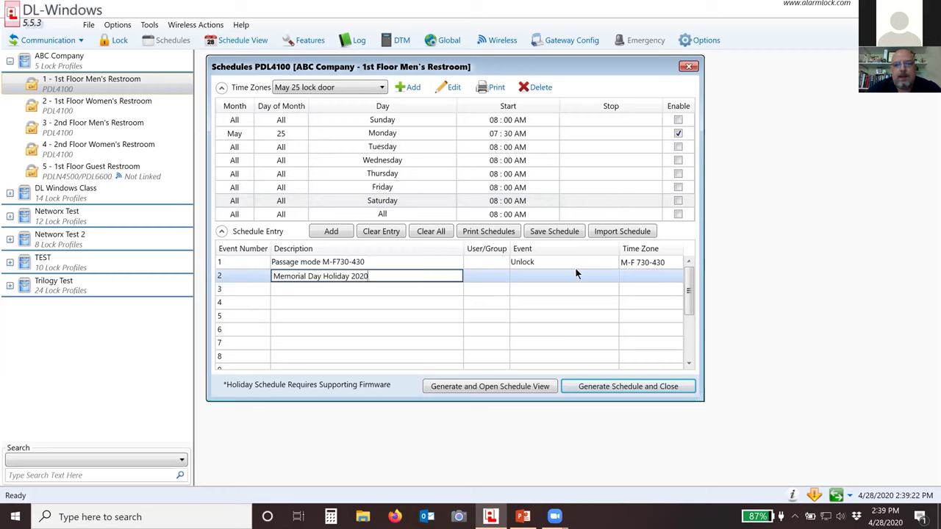
{"action": "left_click", "coordinate": [528, 277]}
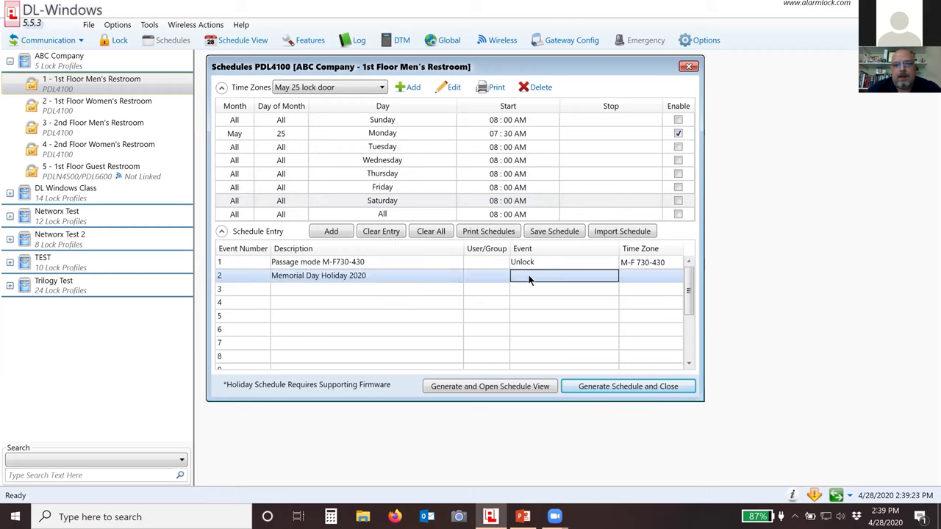
{"action": "left_click", "coordinate": [367, 272]}
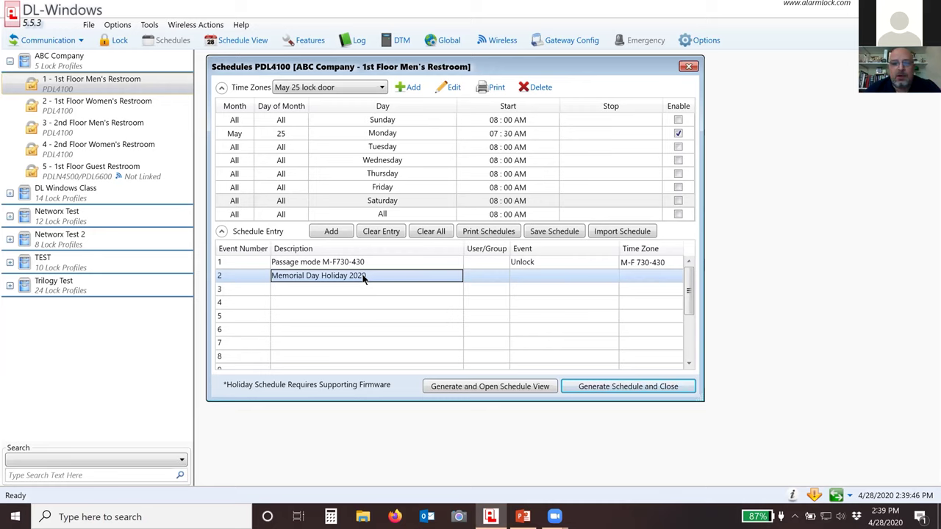
{"action": "left_click", "coordinate": [329, 290]}
{"action": "left_click", "coordinate": [331, 304]}
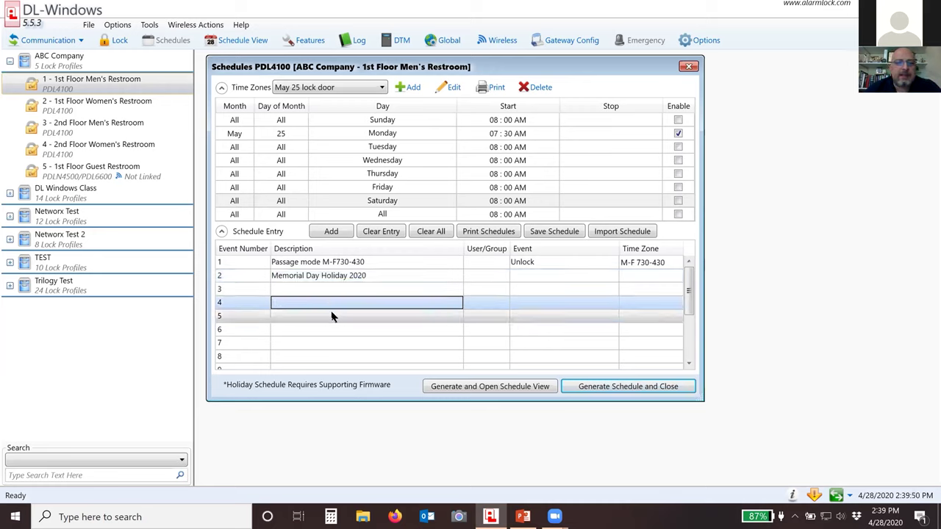
{"action": "left_click", "coordinate": [332, 316]}
{"action": "left_click", "coordinate": [352, 276]}
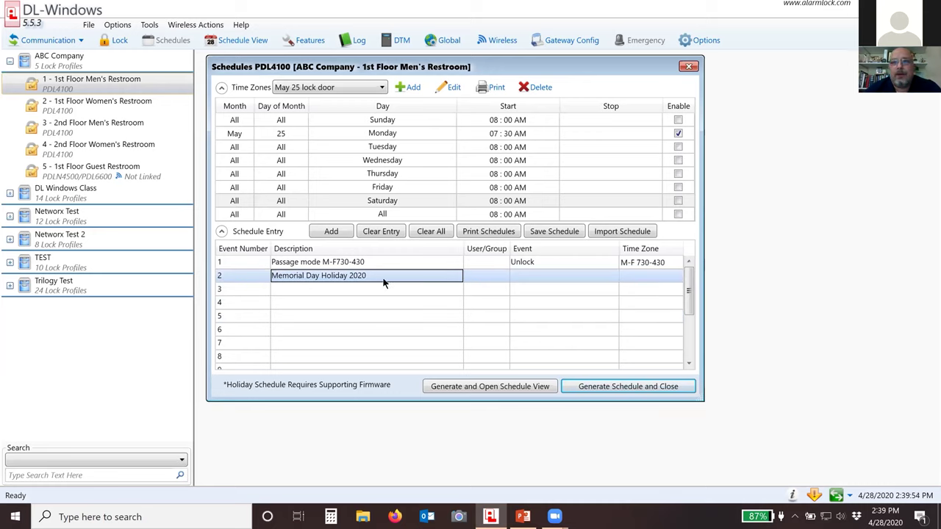
{"action": "left_click", "coordinate": [373, 276]}
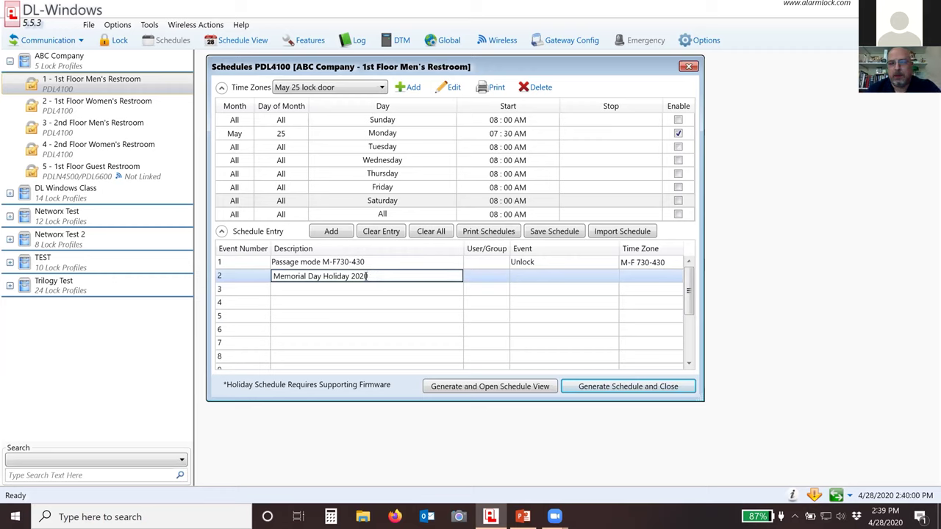
Set schedule entry 2's event to Lock and its time zone to May 25 lock door.
{"action": "key", "text": "Tab"}
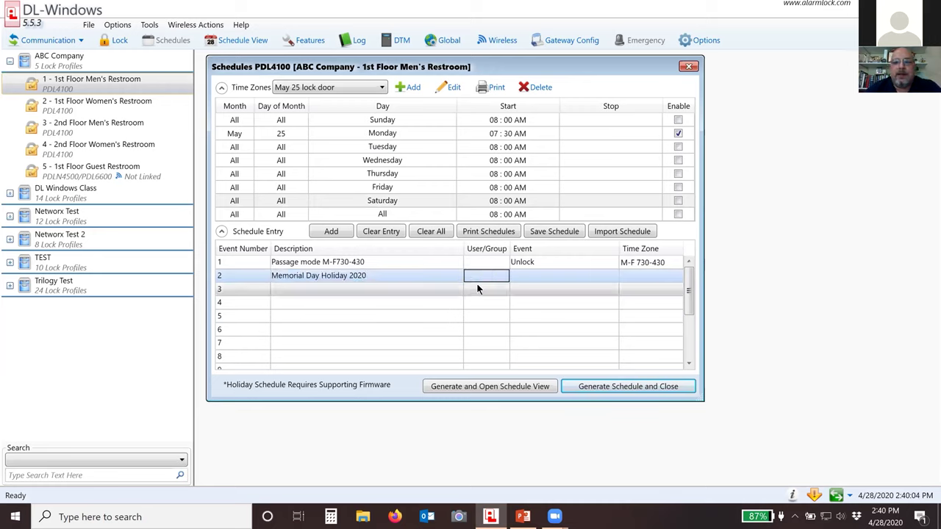
{"action": "left_click", "coordinate": [533, 281]}
{"action": "left_click", "coordinate": [535, 281]}
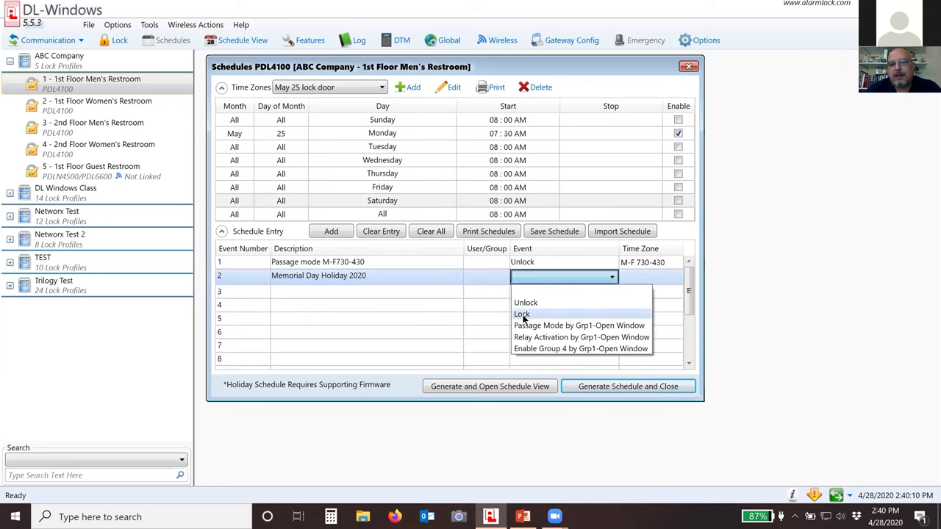
{"action": "left_click", "coordinate": [522, 315]}
{"action": "left_click", "coordinate": [640, 279]}
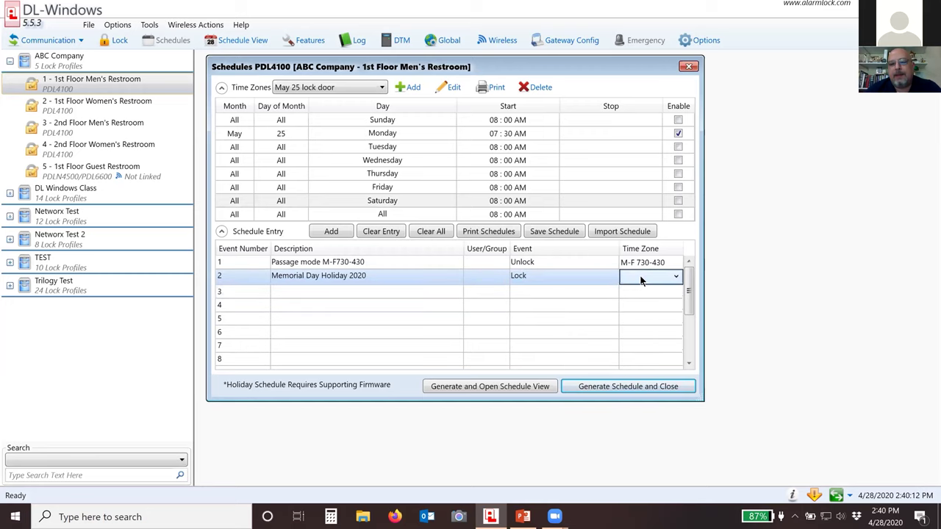
{"action": "left_click", "coordinate": [641, 278]}
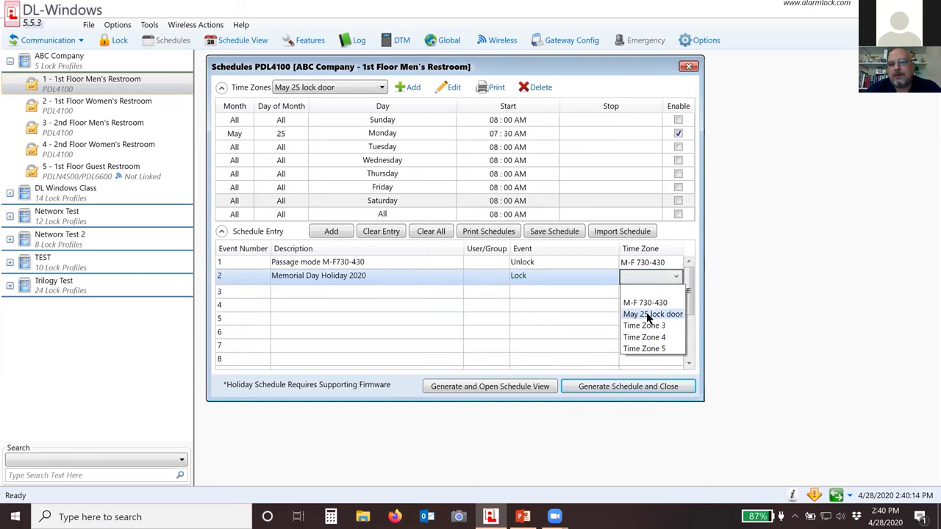
{"action": "left_click", "coordinate": [654, 314]}
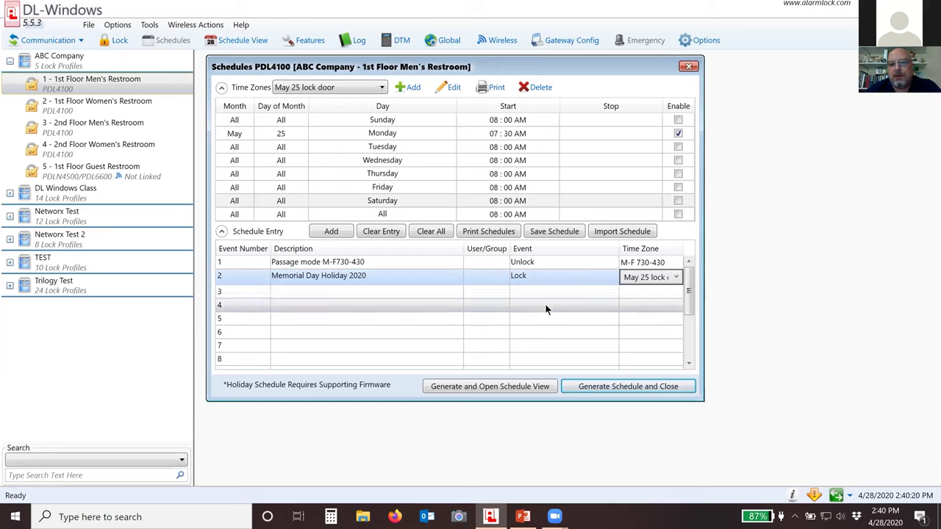
Generate the schedule and compare the weekday 07:30 AM unlock event with the May 25 lock event in the schedule view, then close it.
{"action": "left_click", "coordinate": [504, 388]}
{"action": "left_click", "coordinate": [503, 305]}
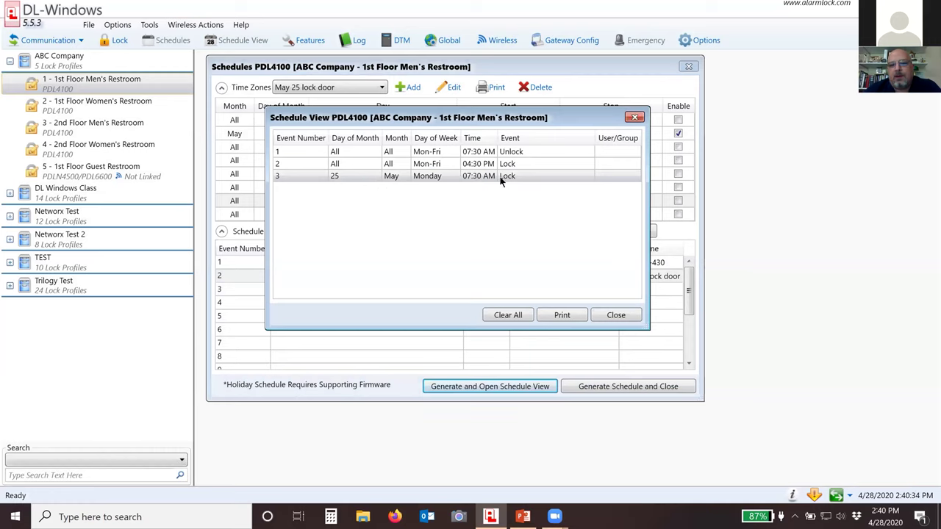
{"action": "left_click", "coordinate": [470, 152]}
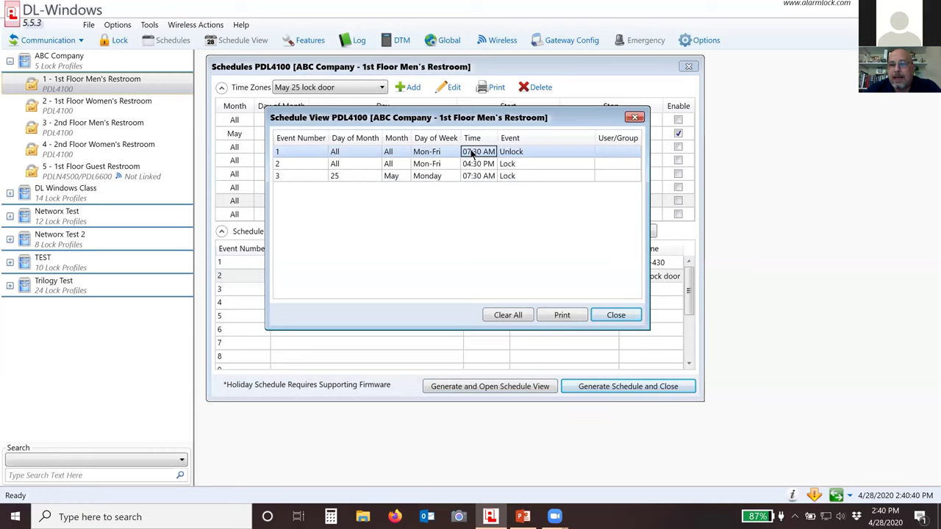
{"action": "left_click", "coordinate": [476, 176]}
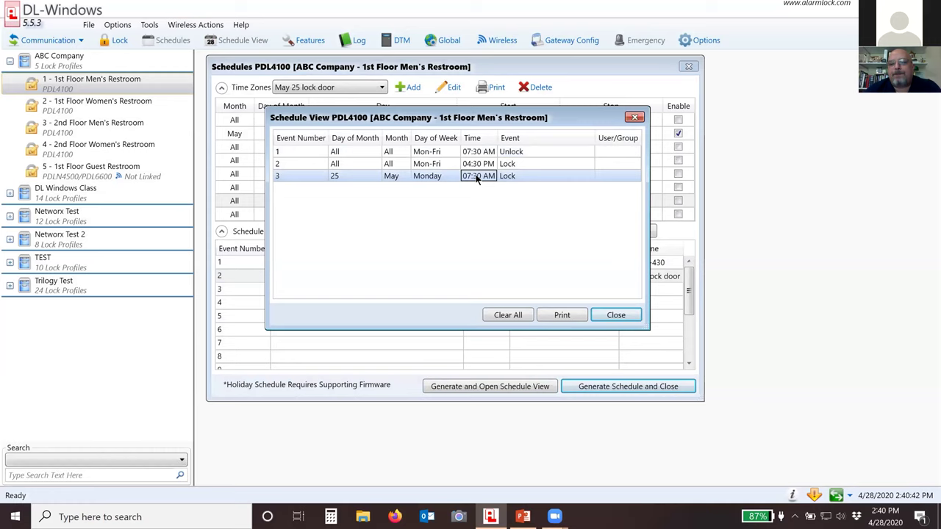
{"action": "left_click", "coordinate": [477, 156]}
{"action": "left_click", "coordinate": [478, 177]}
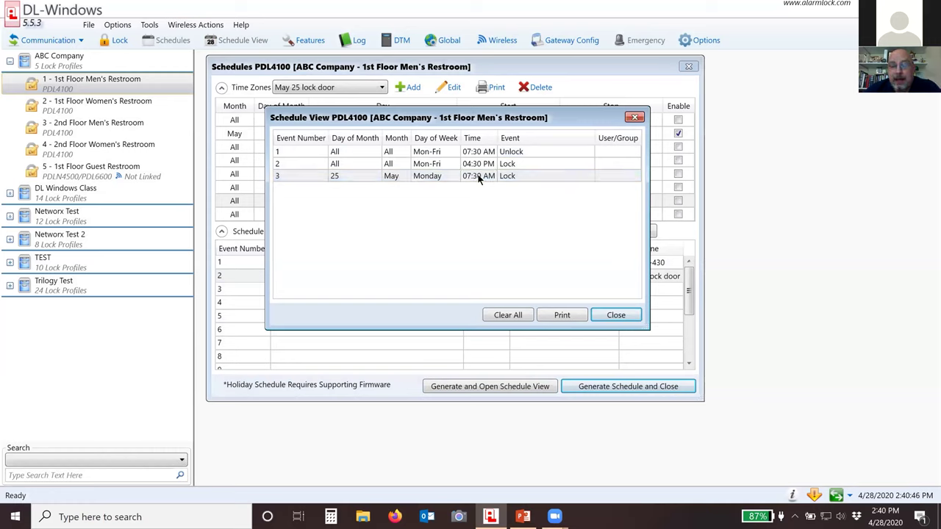
{"action": "left_click", "coordinate": [477, 153]}
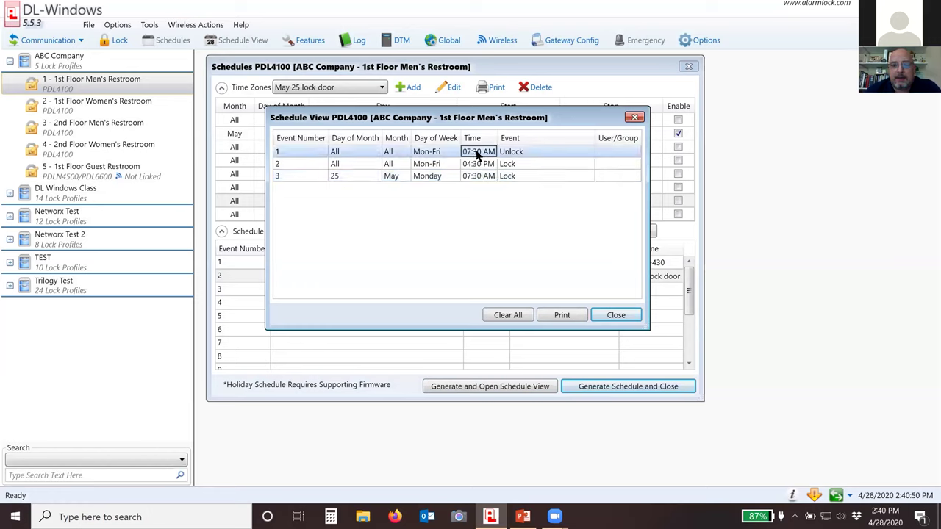
{"action": "left_click", "coordinate": [475, 176]}
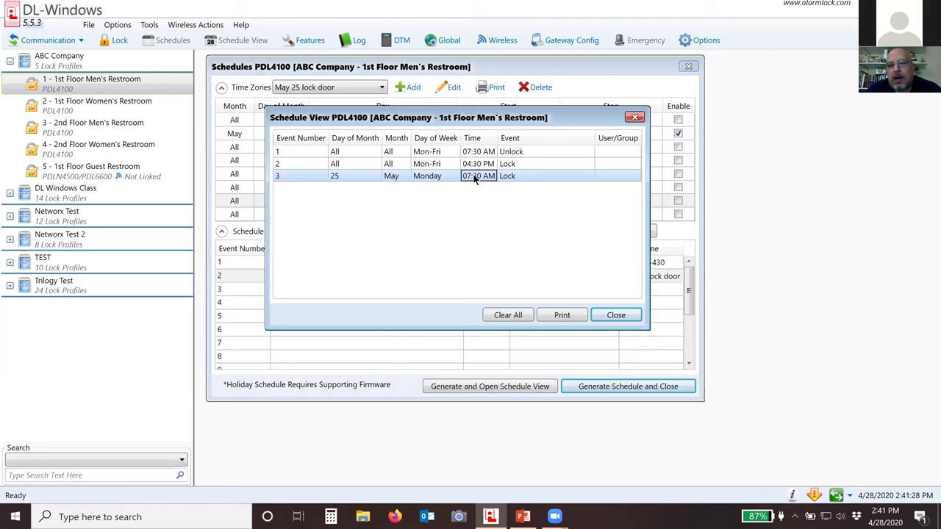
{"action": "left_click", "coordinate": [615, 314]}
In Time Zone 3, set the row for all days to month Jan and day of month 1.
{"action": "left_click", "coordinate": [373, 290]}
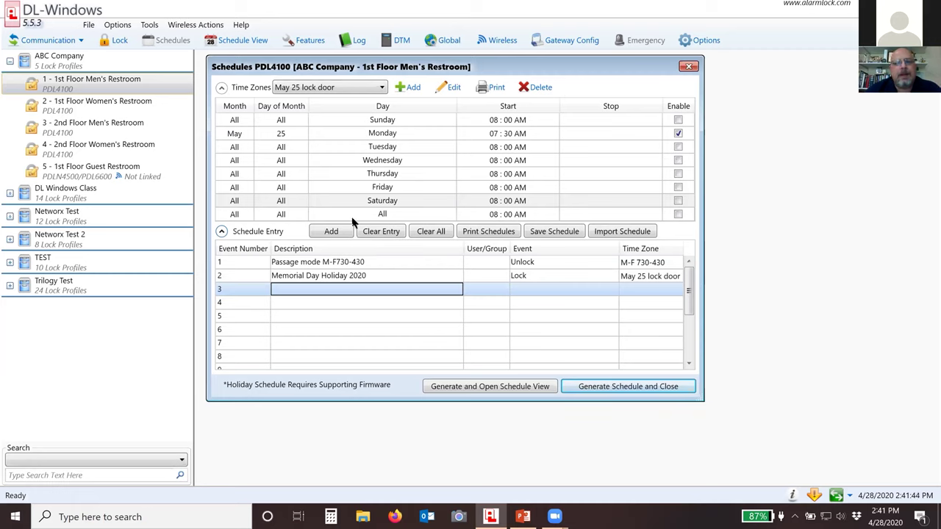
{"action": "left_click", "coordinate": [357, 276]}
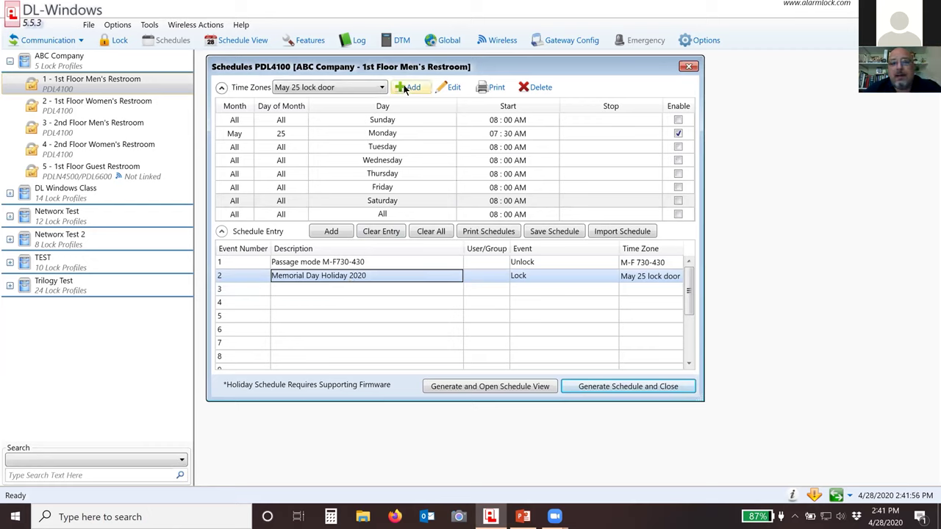
{"action": "left_click", "coordinate": [364, 87]}
{"action": "left_click", "coordinate": [334, 125]}
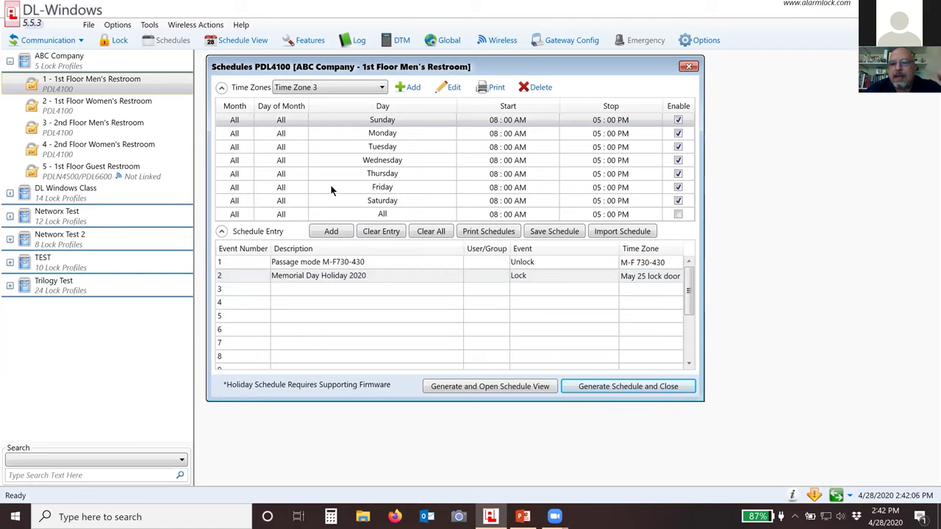
{"action": "left_click", "coordinate": [235, 215]}
{"action": "left_click", "coordinate": [235, 215]}
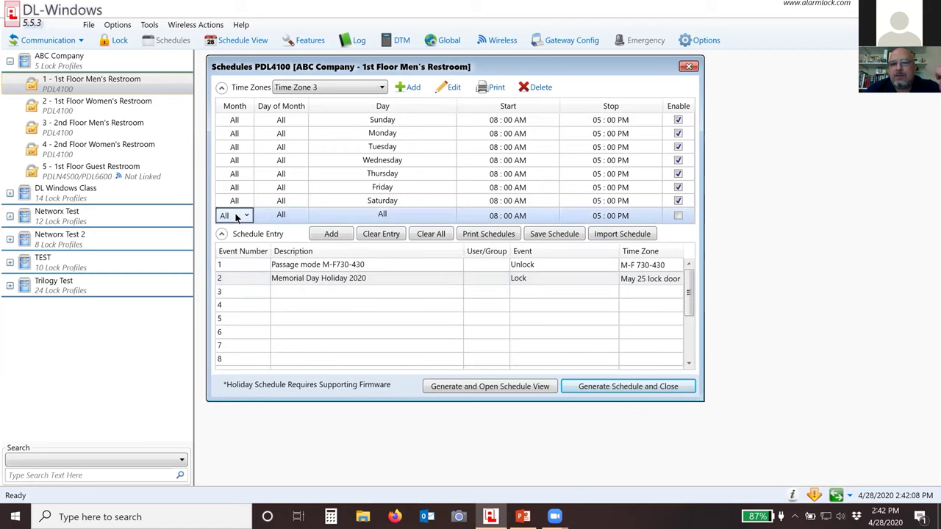
{"action": "left_click", "coordinate": [235, 216]}
{"action": "left_click", "coordinate": [226, 229]}
{"action": "left_click", "coordinate": [278, 215]}
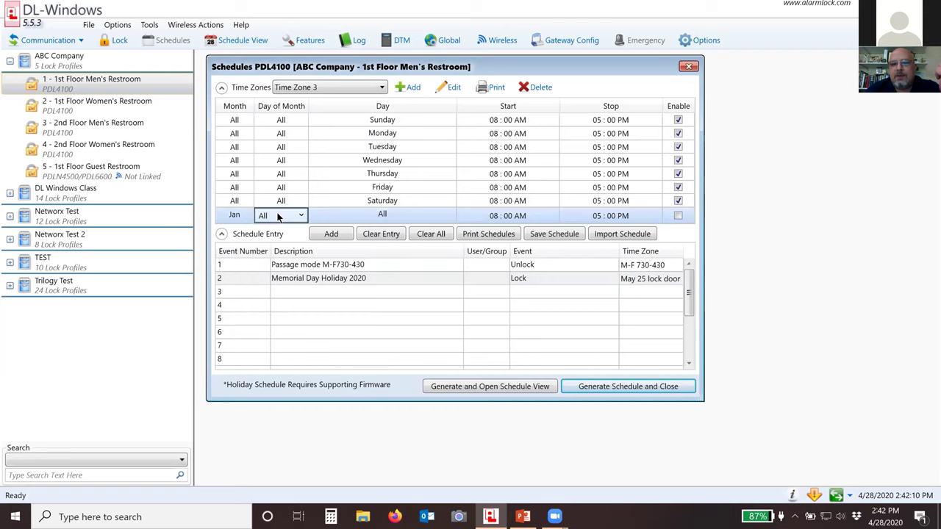
{"action": "left_click", "coordinate": [278, 215]}
{"action": "left_click", "coordinate": [273, 242]}
{"action": "left_click", "coordinate": [372, 217]}
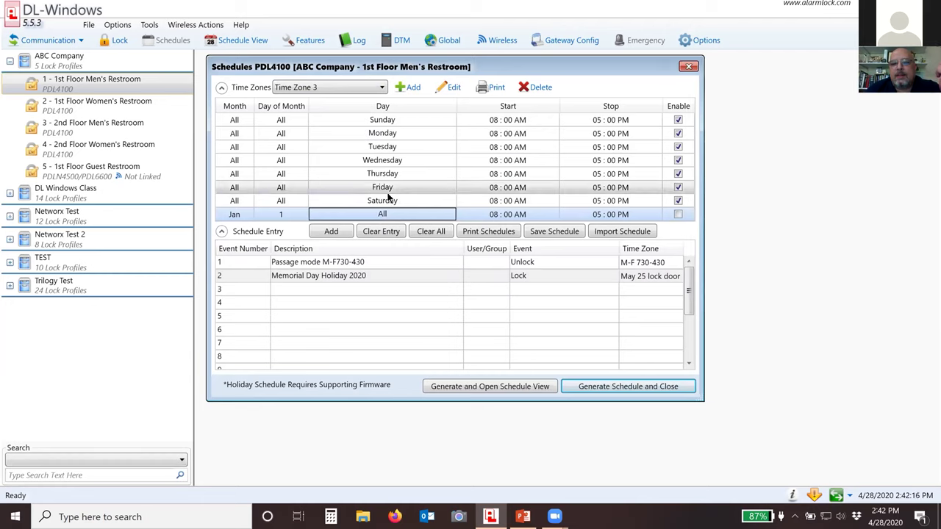
Clear all stop times in Time Zone 3 and enable the January 1 row.
{"action": "left_click", "coordinate": [586, 214]}
{"action": "right_click", "coordinate": [587, 215]}
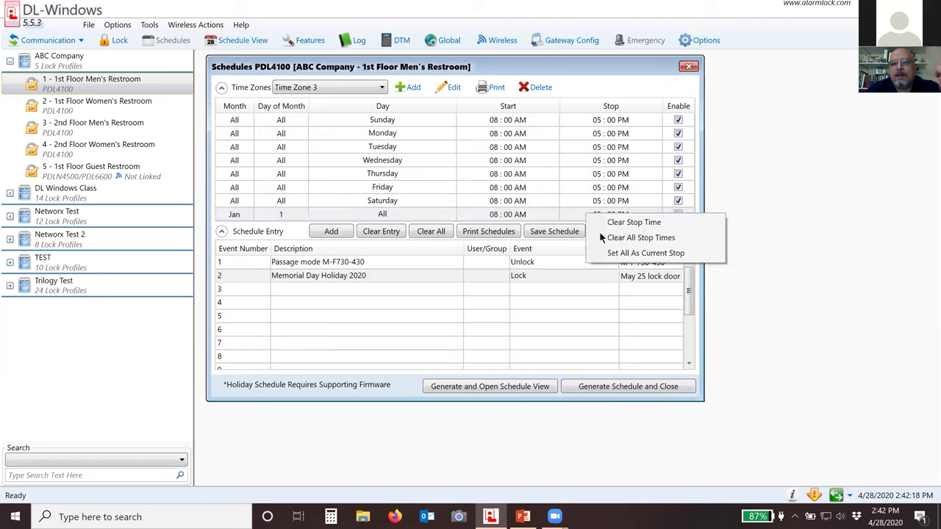
{"action": "left_click", "coordinate": [625, 238]}
{"action": "left_click", "coordinate": [677, 215]}
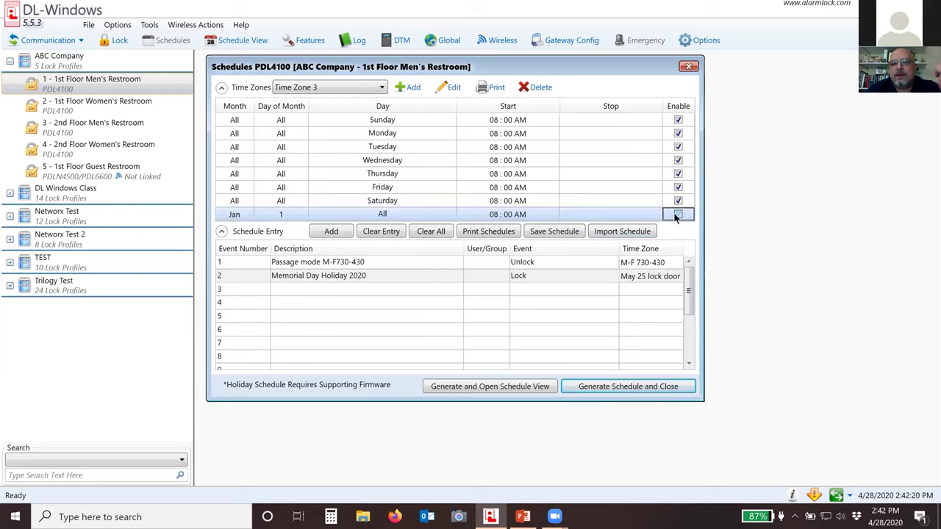
Set the January 1 row's start time to 07:30 AM in Time Zone 3.
{"action": "left_click", "coordinate": [498, 214]}
{"action": "left_click", "coordinate": [483, 215]}
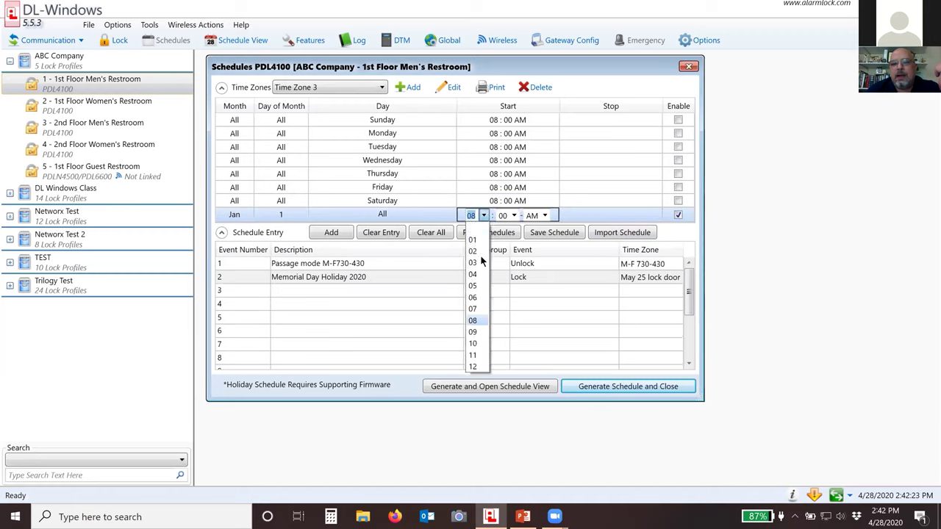
{"action": "left_click", "coordinate": [473, 309]}
{"action": "left_click", "coordinate": [515, 216]}
{"action": "scroll", "coordinate": [513, 300], "scroll_direction": "down", "scroll_amount": 6}
{"action": "left_click", "coordinate": [503, 367]}
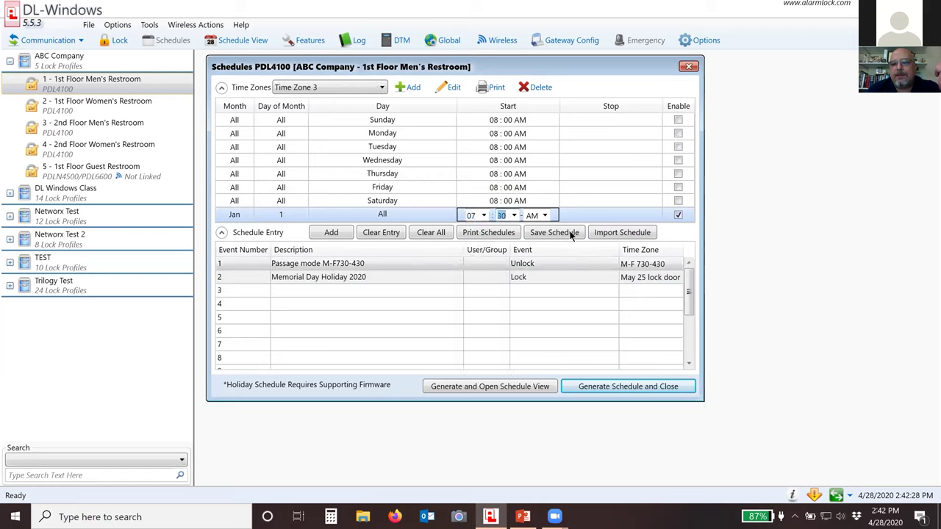
{"action": "left_click", "coordinate": [570, 216]}
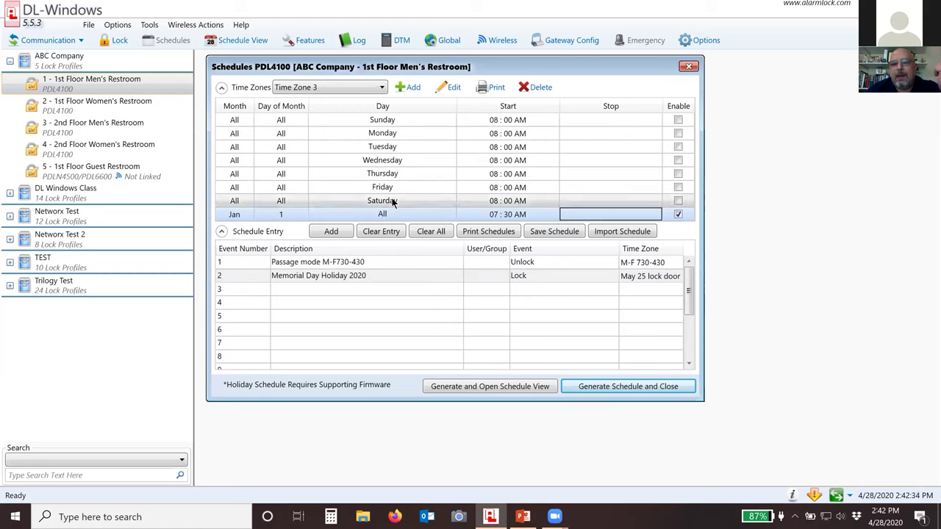
Enter "New Years Holiday 2021" as the description of schedule entry 3.
{"action": "left_click", "coordinate": [366, 288]}
{"action": "type", "text": "N"}
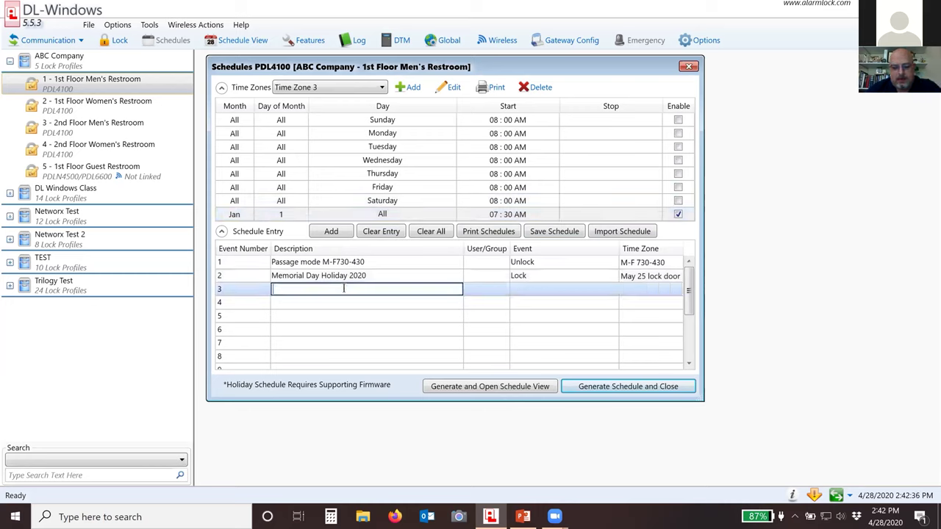
{"action": "type", "text": "ew y"}
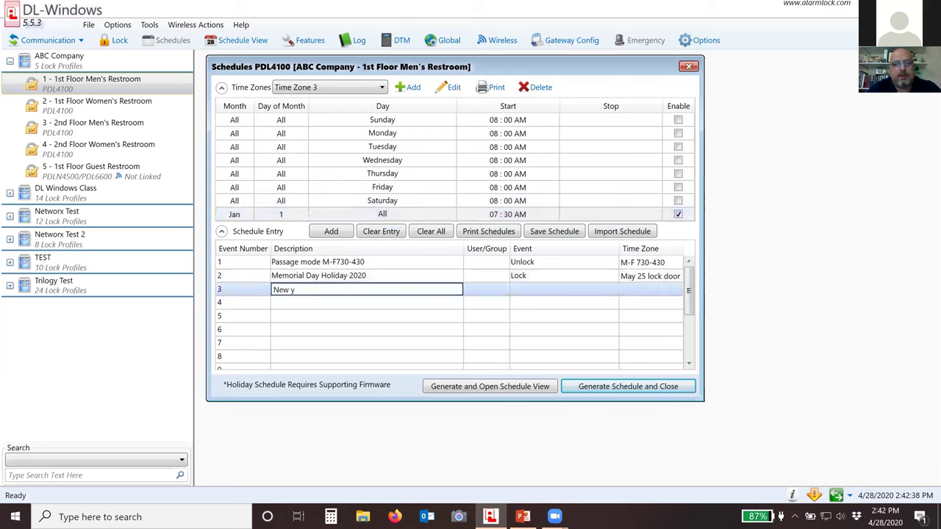
{"action": "type", "text": "ears Holda"}
{"action": "key", "text": "BackSpace"}
{"action": "type", "text": "ida"}
{"action": "key", "text": "BackSpace"}
{"action": "key", "text": "BackSpace"}
{"action": "key", "text": "BackSpace"}
{"action": "key", "text": "BackSpace"}
{"action": "type", "text": "iday 2021"}
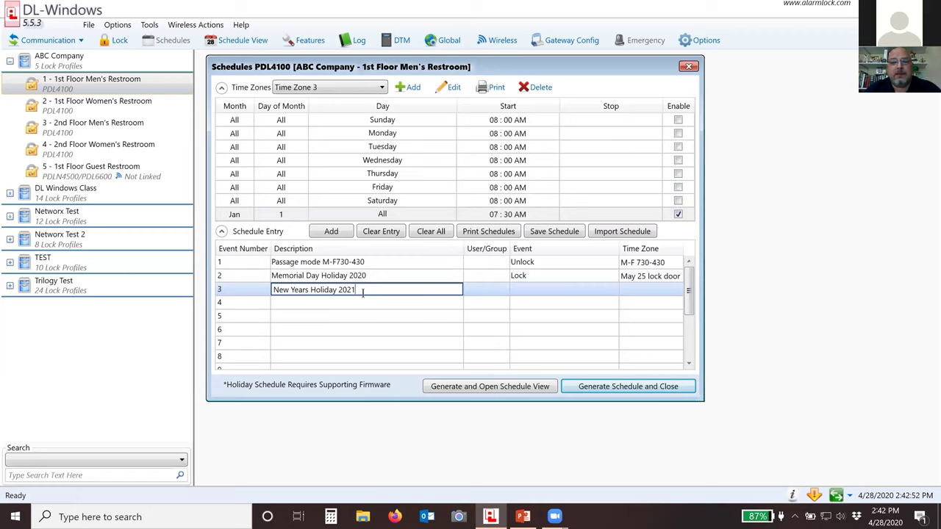
Set schedule entry 3's event to Lock and its time zone to Time Zone 3.
{"action": "left_click", "coordinate": [526, 290]}
{"action": "left_click", "coordinate": [525, 289]}
{"action": "left_click", "coordinate": [525, 290]}
{"action": "left_click", "coordinate": [536, 304]}
{"action": "left_click", "coordinate": [647, 296]}
{"action": "left_click", "coordinate": [641, 339]}
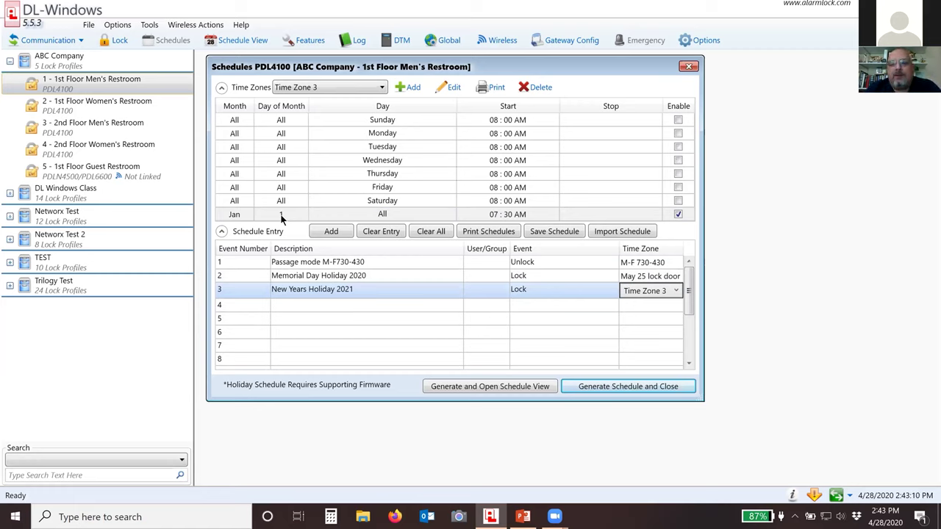
Replace the year in schedule entry 3's description so it reads "New Years Holiday ALL".
{"action": "left_click", "coordinate": [313, 289]}
{"action": "left_click", "coordinate": [363, 289]}
{"action": "double_click", "coordinate": [349, 290]}
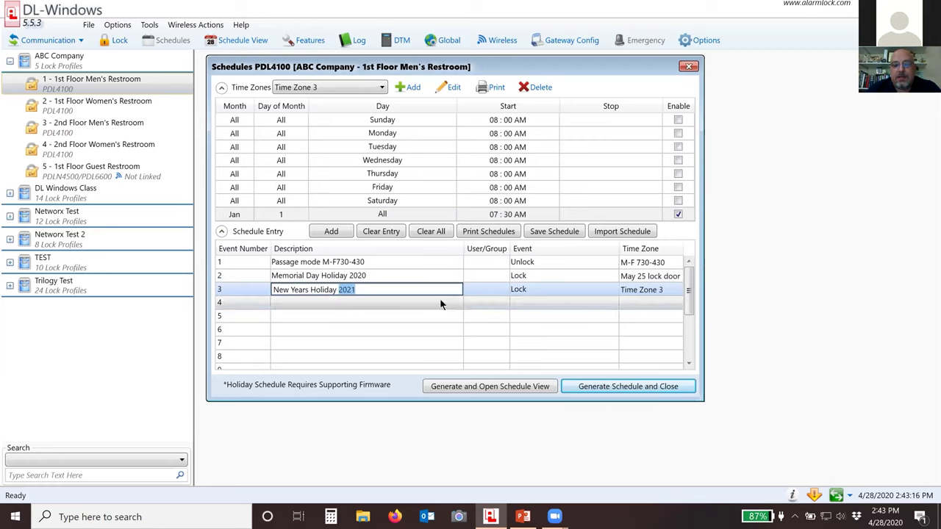
{"action": "type", "text": "ALL"}
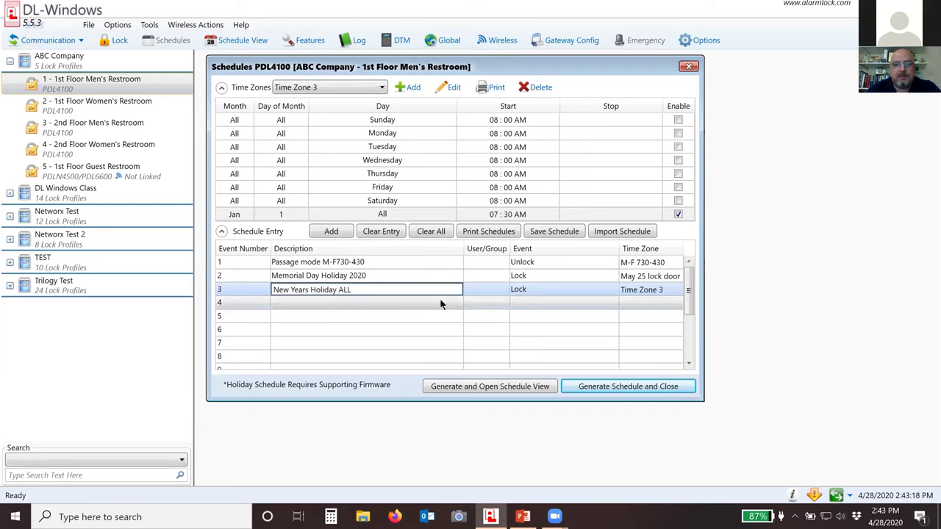
{"action": "left_click", "coordinate": [425, 307]}
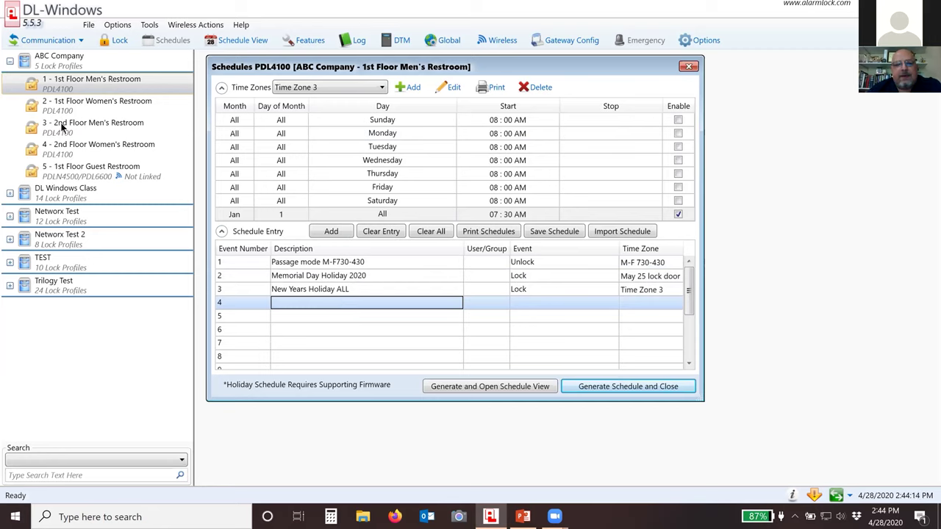
Open the 2nd Floor Men's Restroom schedule and check which time zones and schedule entries it has.
{"action": "left_click", "coordinate": [83, 125]}
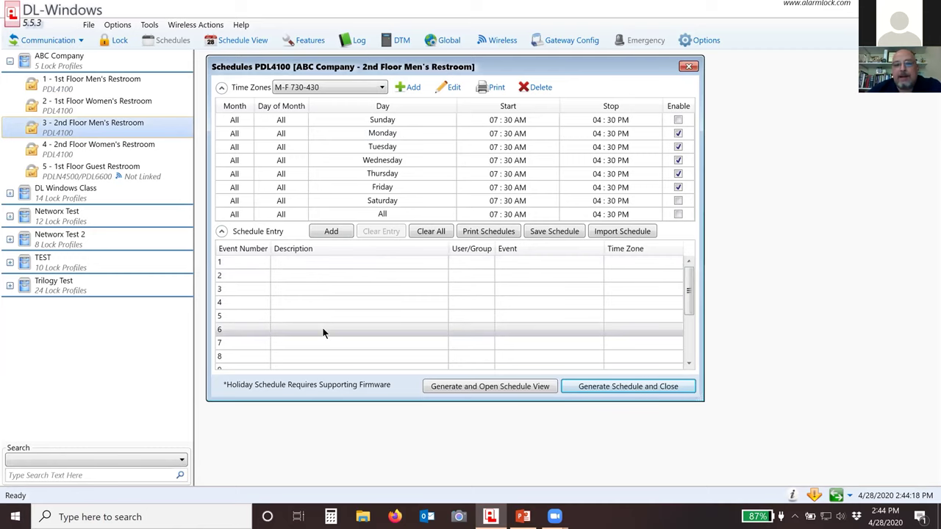
{"action": "left_click", "coordinate": [351, 87]}
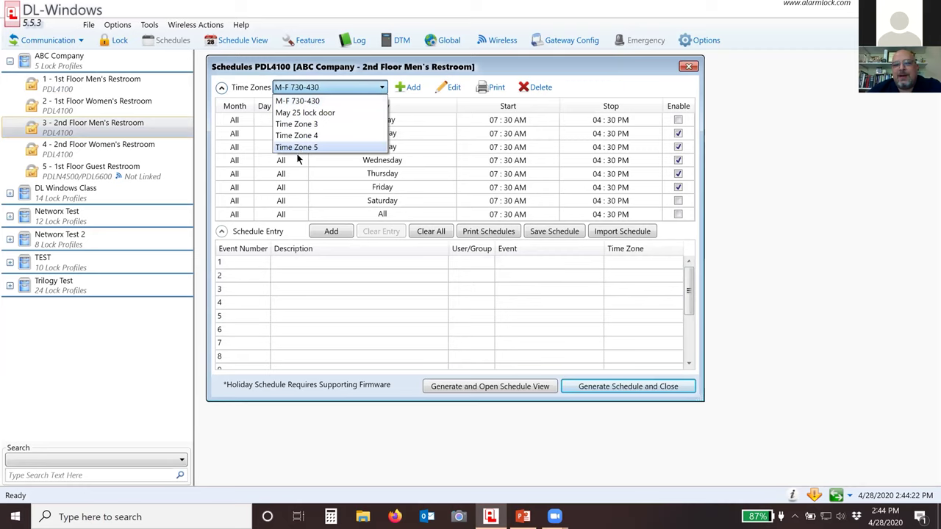
{"action": "left_click", "coordinate": [386, 161]}
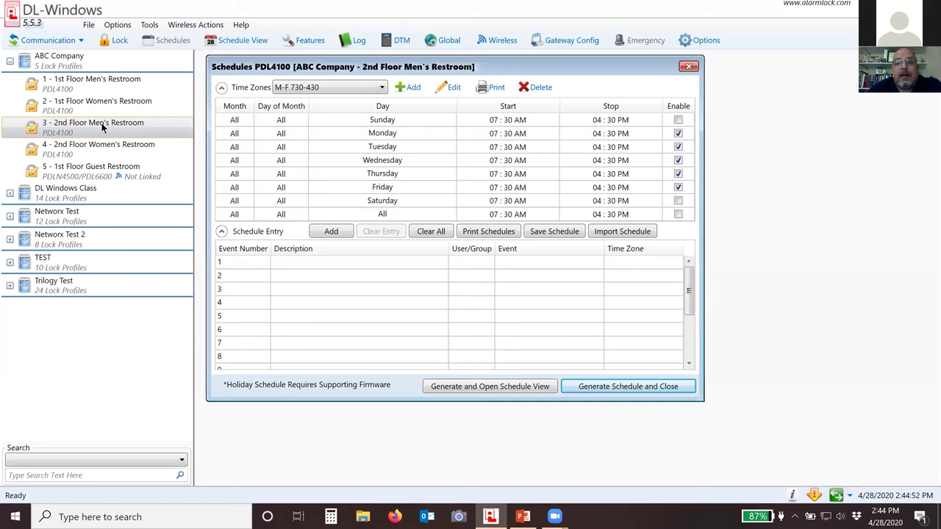
Return to the 1st Floor Men's Restroom schedule and save it for reuse.
{"action": "left_click", "coordinate": [100, 82]}
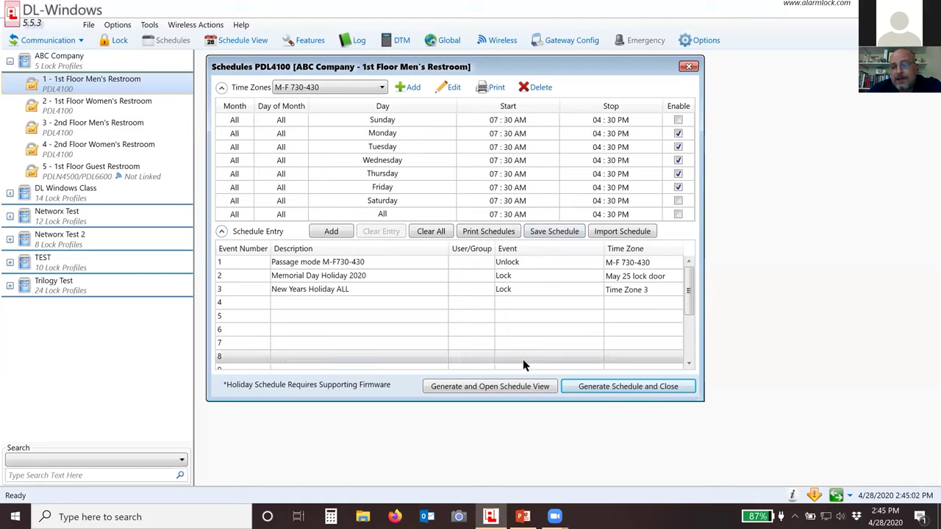
{"action": "scroll", "coordinate": [541, 288], "scroll_direction": "down", "scroll_amount": 3}
{"action": "scroll", "coordinate": [544, 290], "scroll_direction": "up", "scroll_amount": 3}
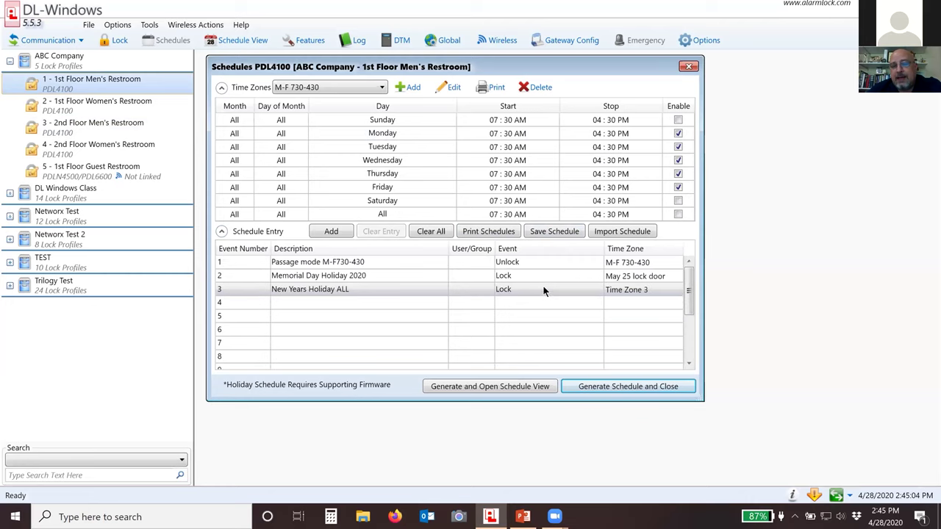
{"action": "left_click", "coordinate": [544, 232]}
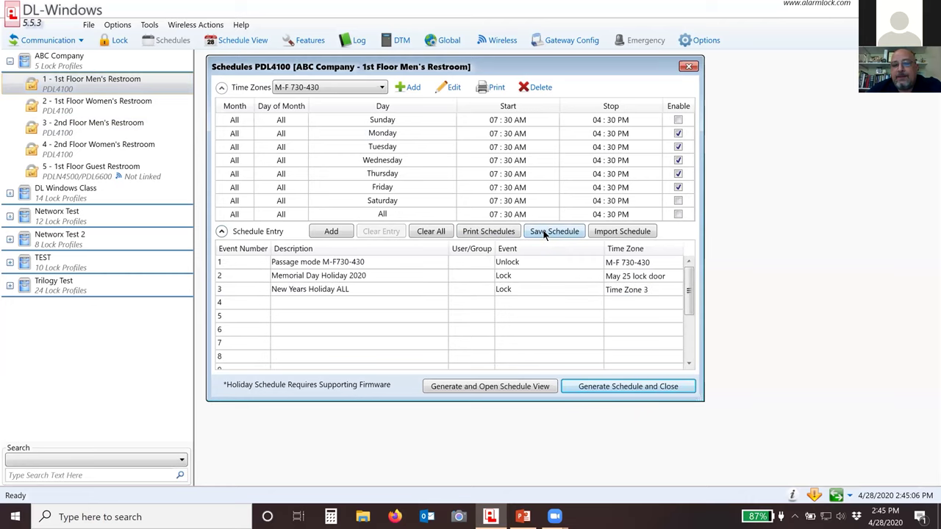
Save the 1st Floor Men's Restroom schedule under the existing name ABC Company, replacing the saved version.
{"action": "left_click", "coordinate": [431, 140]}
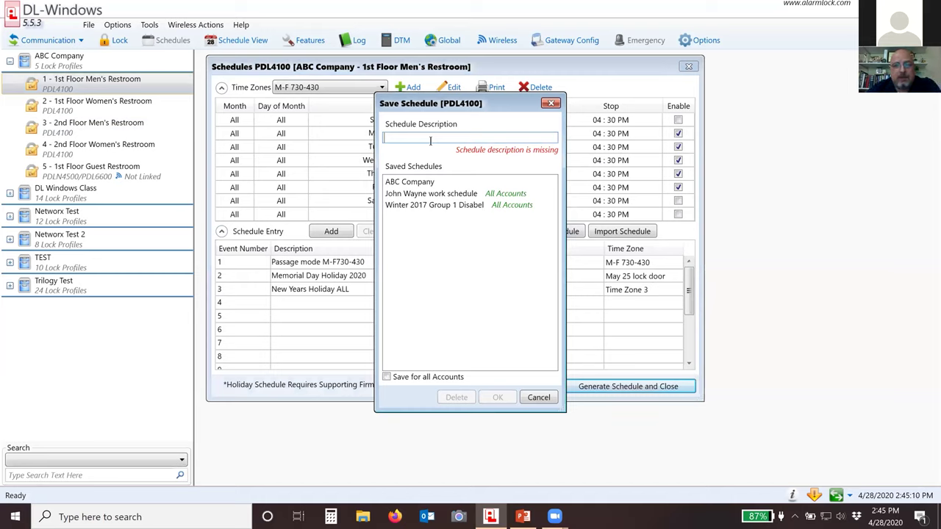
{"action": "left_click", "coordinate": [414, 184]}
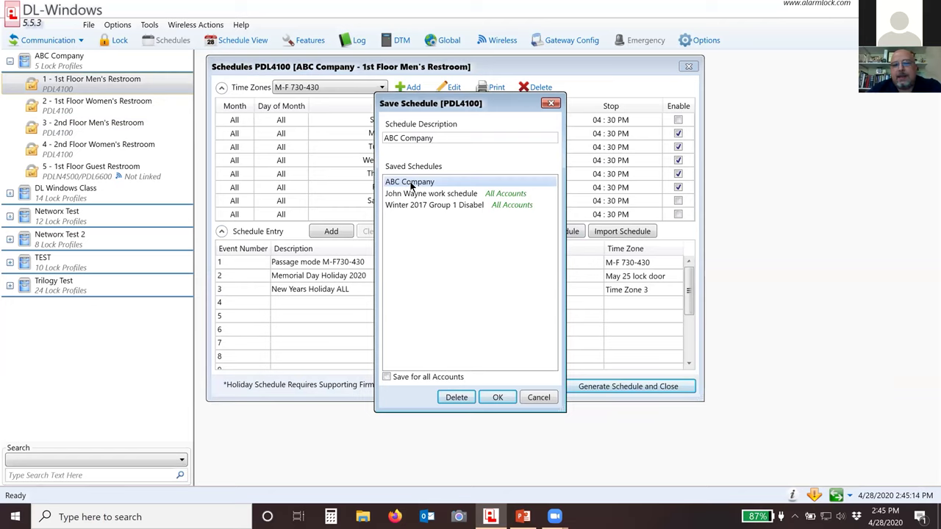
{"action": "left_click", "coordinate": [496, 399]}
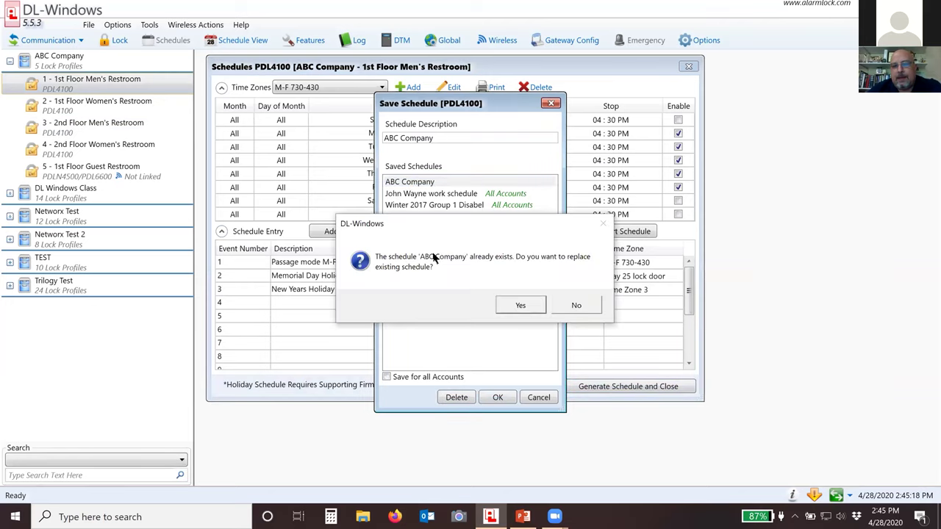
{"action": "left_click", "coordinate": [513, 306]}
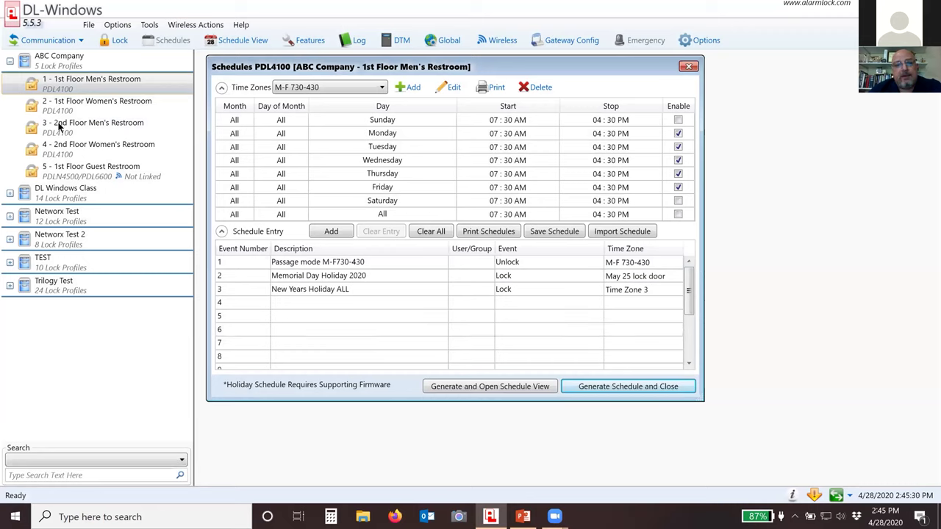
Import the saved ABC Company schedule into the 2nd Floor Men's Restroom, overwriting its current entries.
{"action": "left_click", "coordinate": [95, 130]}
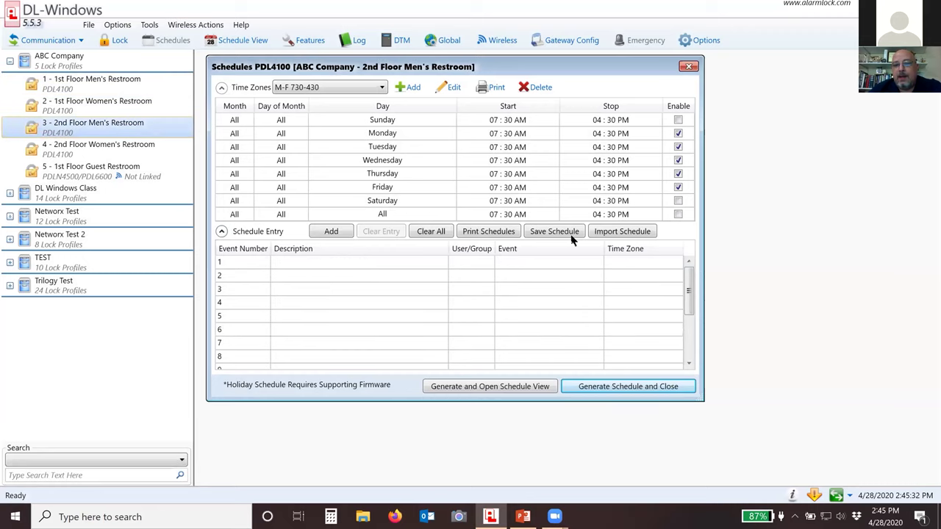
{"action": "left_click", "coordinate": [618, 233]}
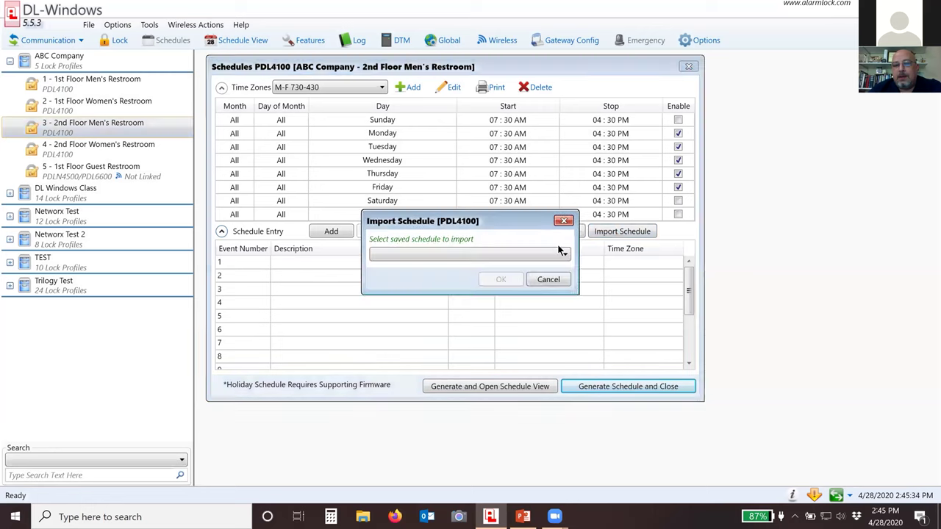
{"action": "left_click", "coordinate": [507, 255]}
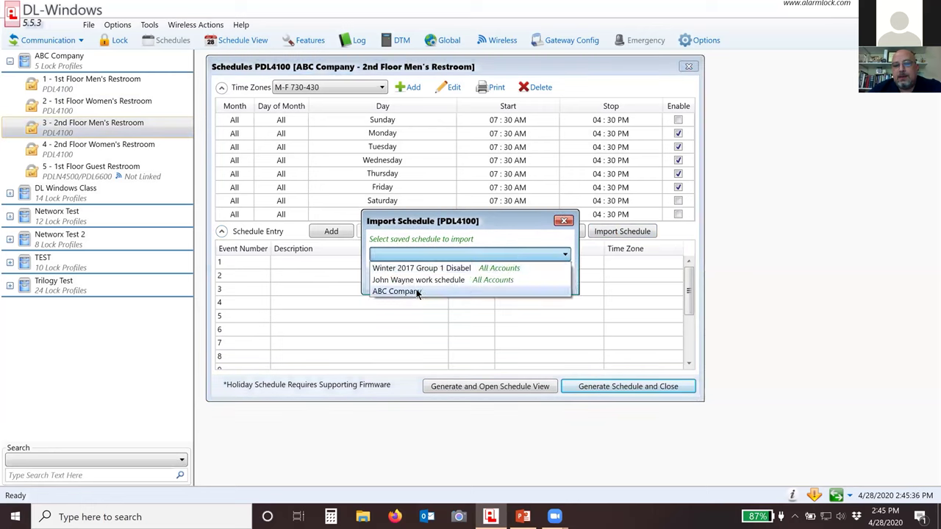
{"action": "left_click", "coordinate": [403, 290]}
{"action": "left_click", "coordinate": [498, 280]}
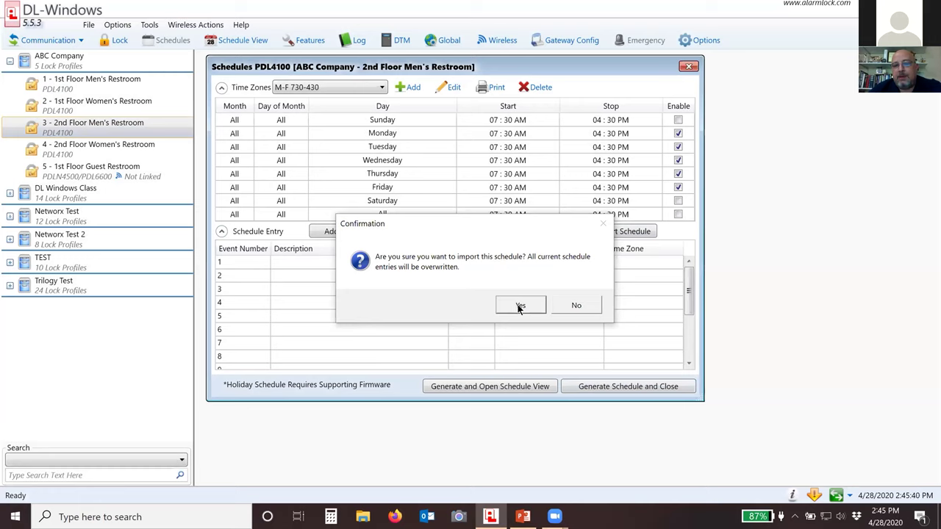
{"action": "left_click", "coordinate": [519, 305]}
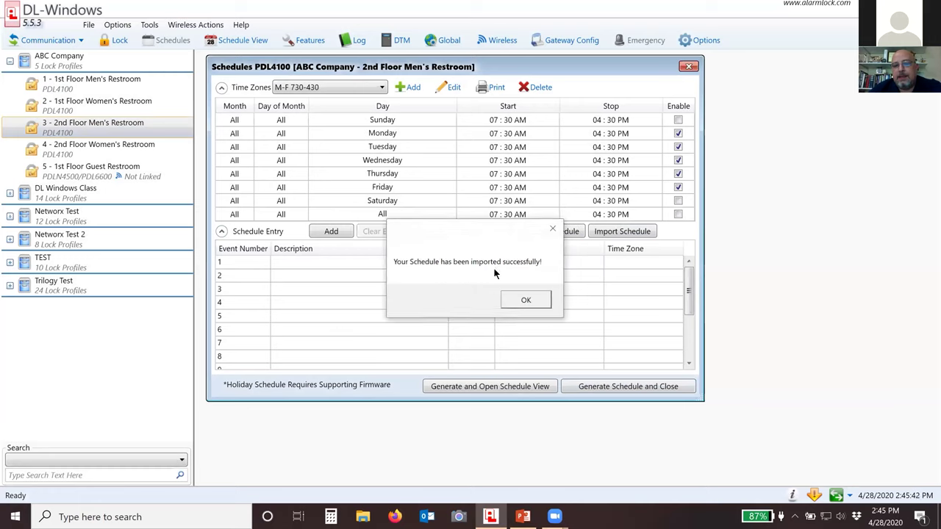
{"action": "left_click", "coordinate": [523, 300]}
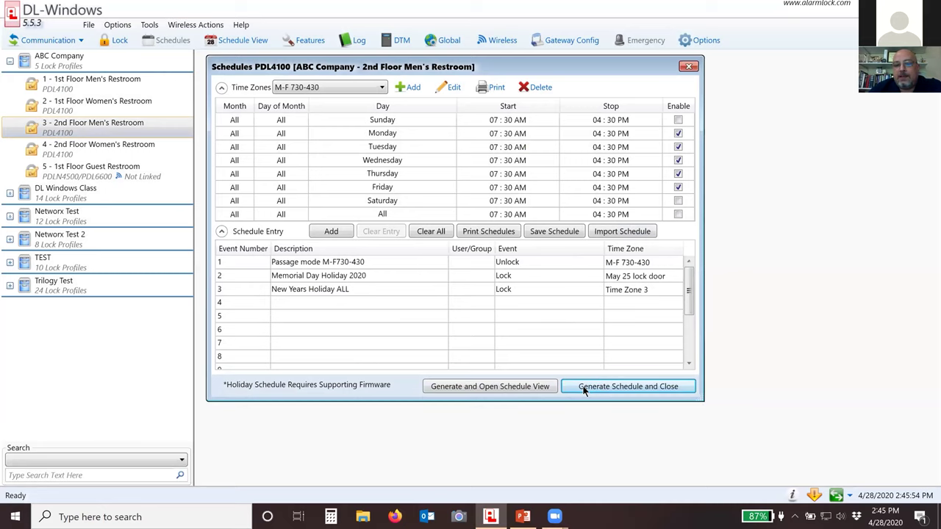
Generate the 2nd Floor Men's Restroom schedule, overwriting the previous data, and review its events in the schedule view.
{"action": "left_click", "coordinate": [494, 387]}
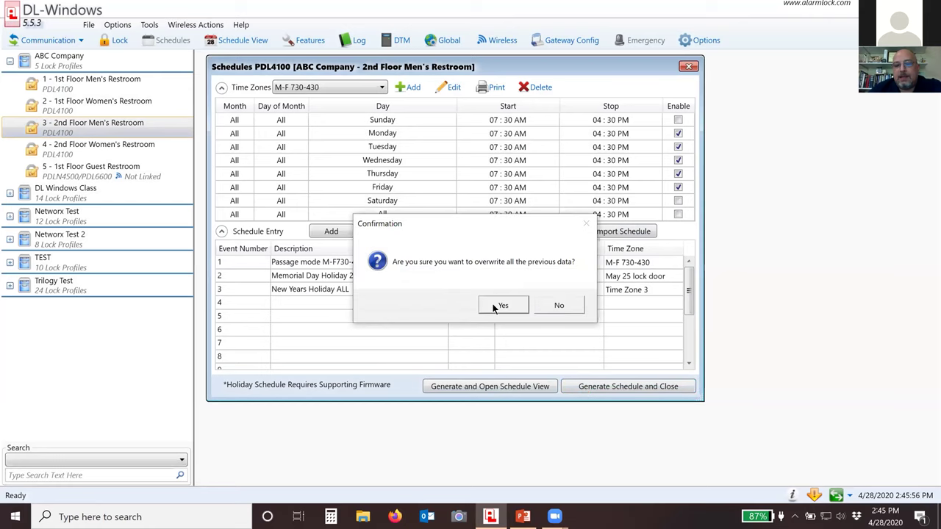
{"action": "left_click", "coordinate": [497, 306]}
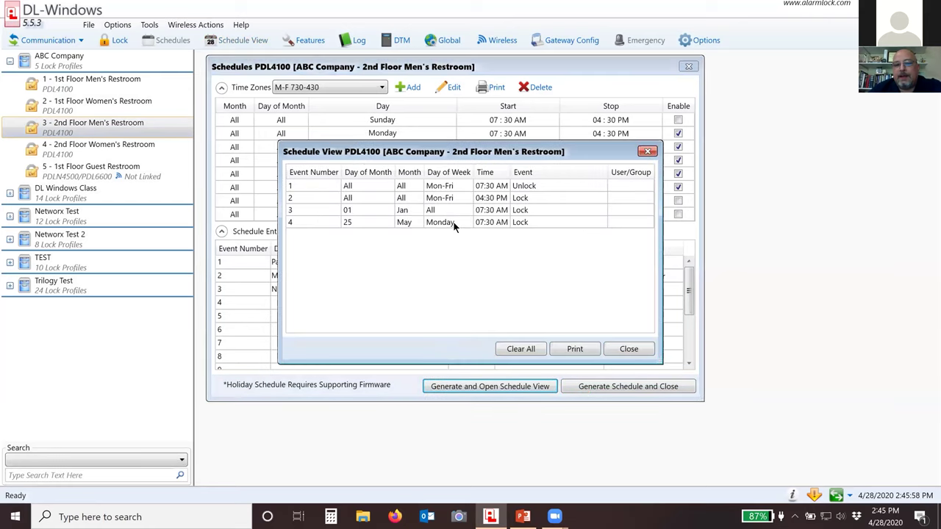
{"action": "left_click", "coordinate": [629, 348]}
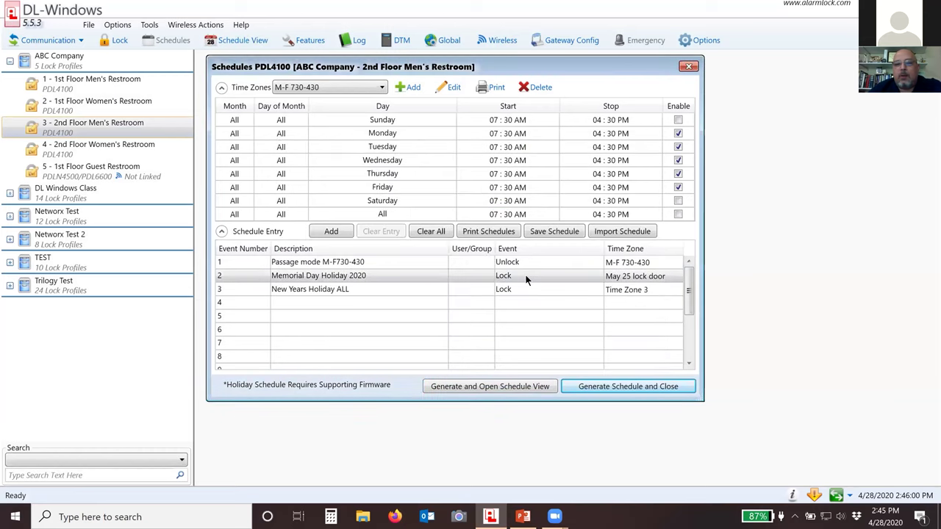
Open the 1st Floor Women's Restroom schedule and look at a global user's group assignments without changing them.
{"action": "left_click", "coordinate": [117, 110]}
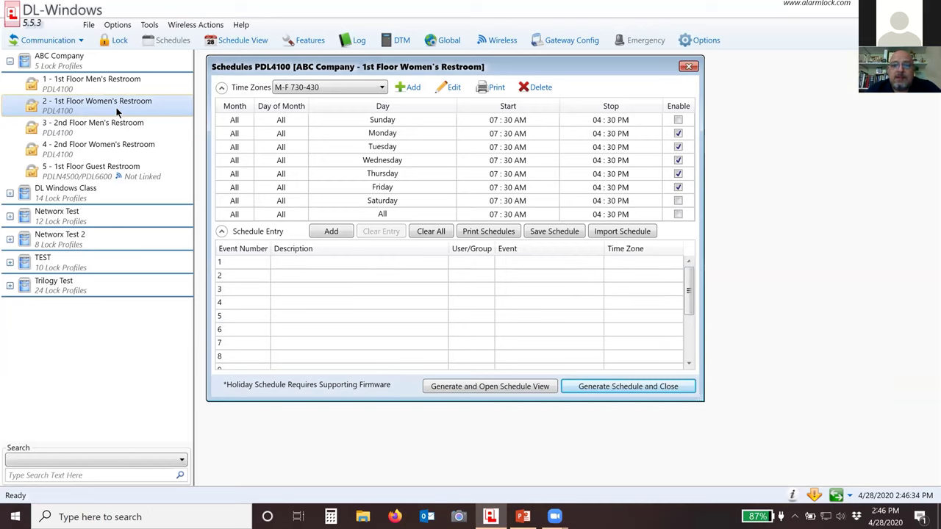
{"action": "left_click", "coordinate": [445, 40]}
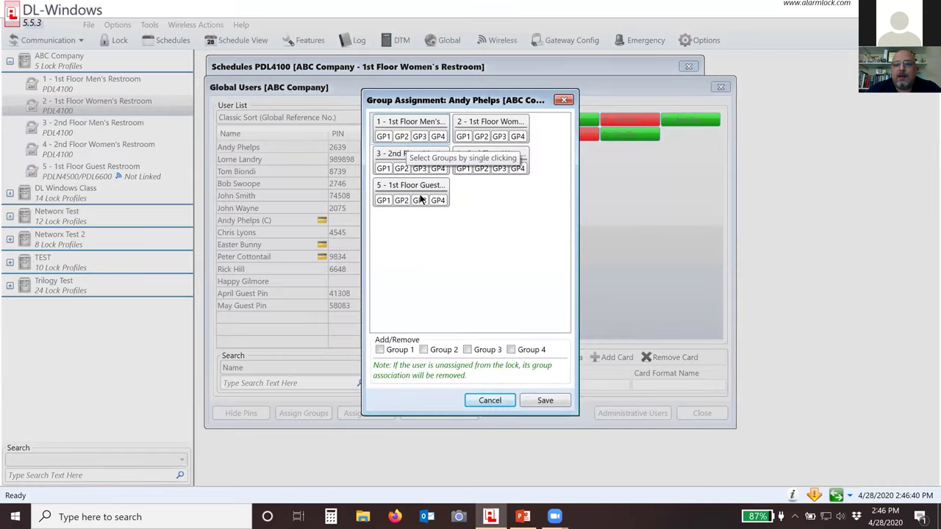
{"action": "left_click", "coordinate": [490, 400]}
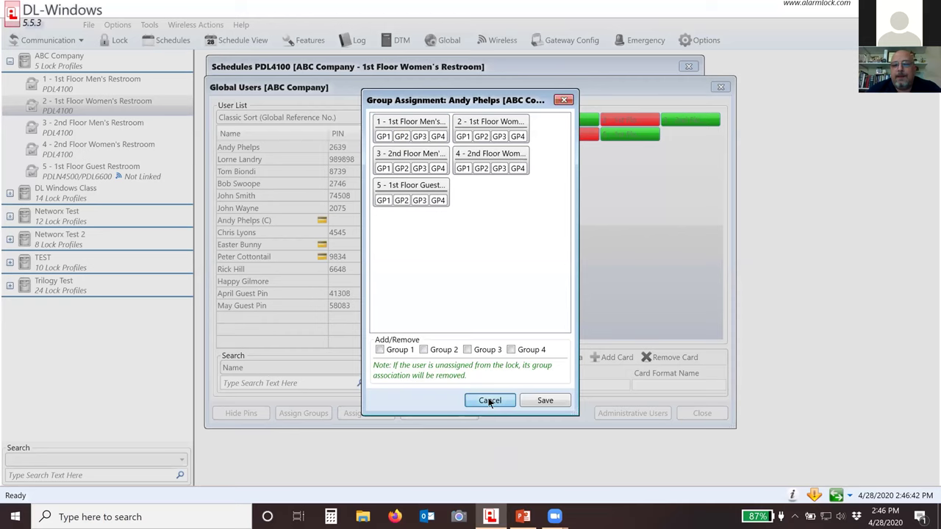
{"action": "left_click", "coordinate": [694, 415]}
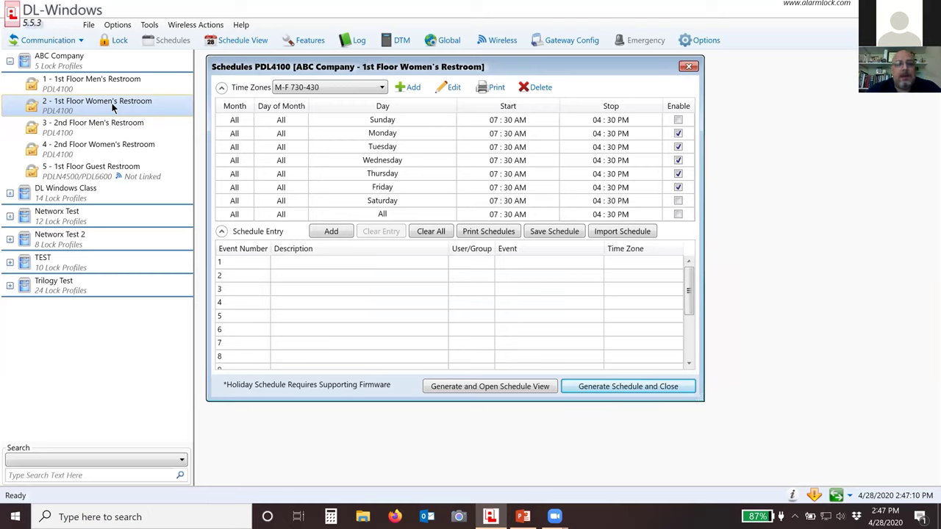
Switch the 1st Floor Women's Restroom schedule to Time Zone 4 and disable Sunday.
{"action": "left_click", "coordinate": [339, 88]}
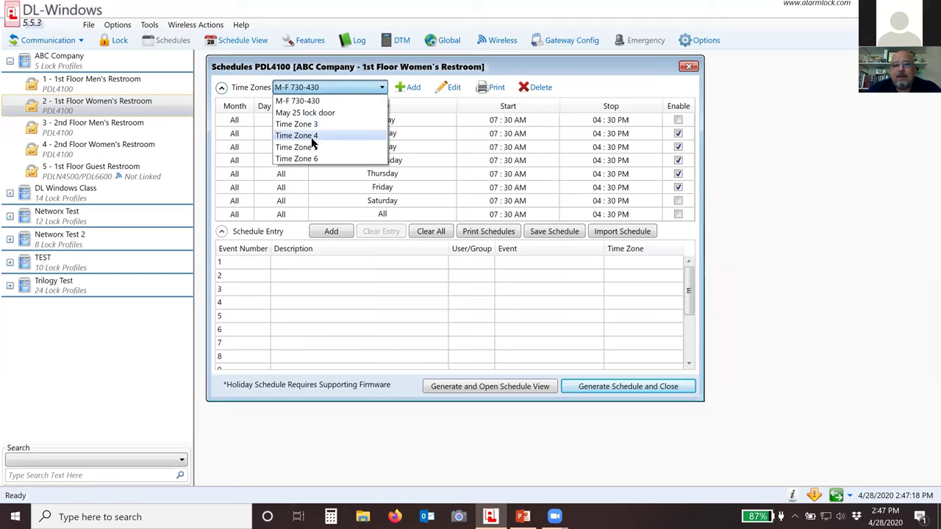
{"action": "key", "text": "Escape"}
{"action": "key", "text": "Down"}
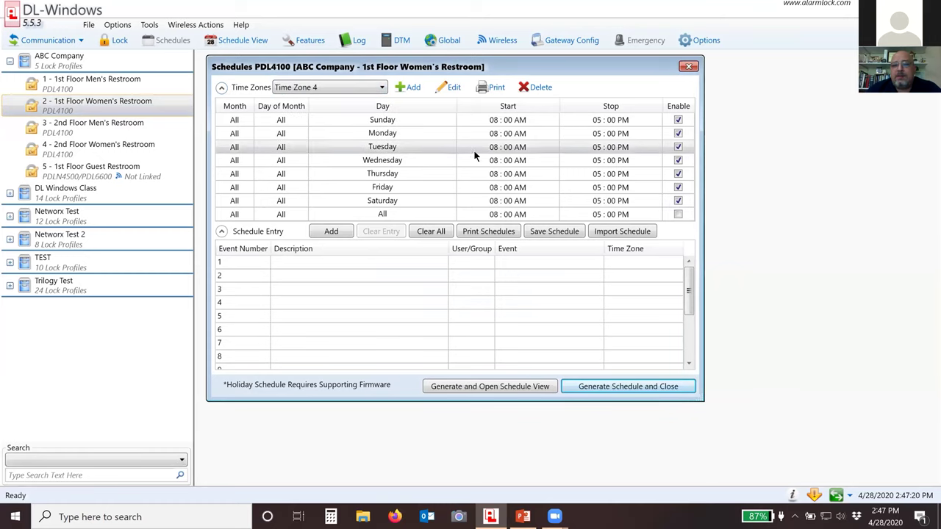
{"action": "left_click", "coordinate": [678, 120]}
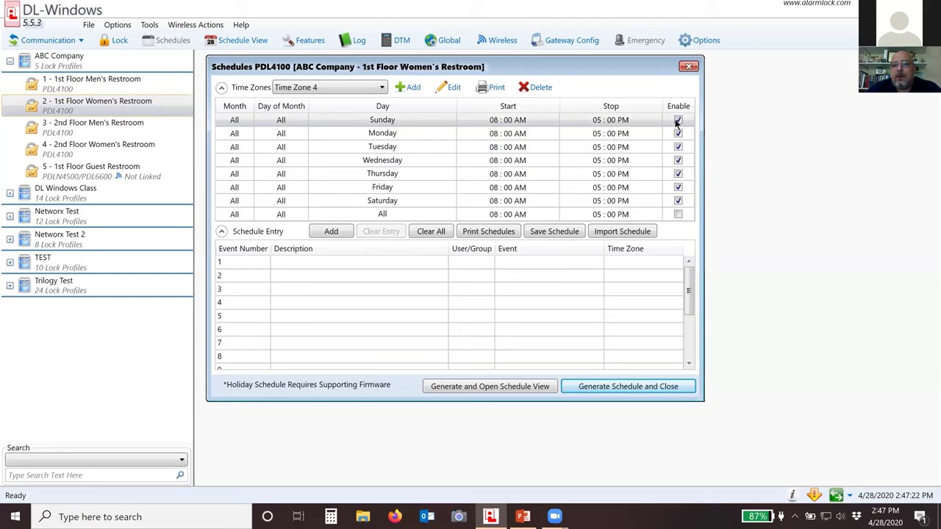
{"action": "key", "text": "space"}
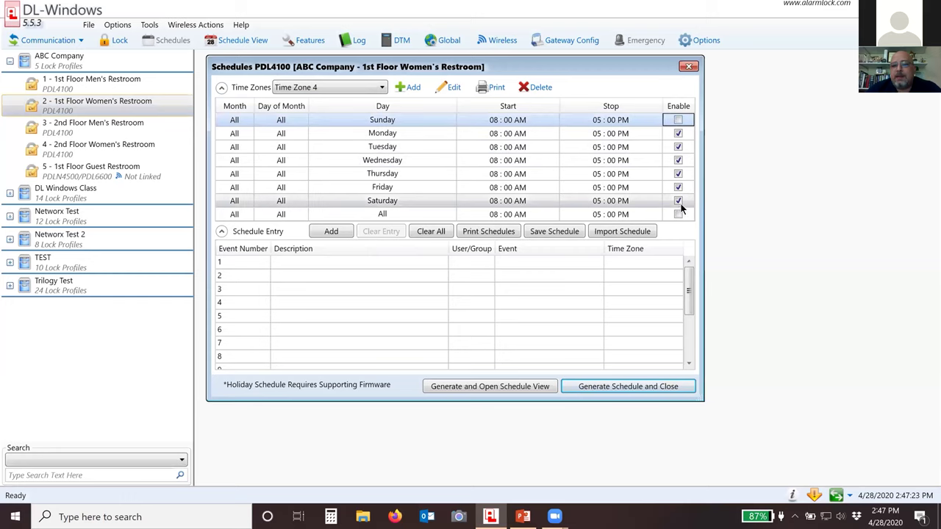
Set Monday's start time in Time Zone 4 to 08:30 AM and apply it to all days.
{"action": "left_click", "coordinate": [496, 137]}
{"action": "left_click", "coordinate": [514, 134]}
{"action": "scroll", "coordinate": [507, 273], "scroll_direction": "down", "scroll_amount": 4}
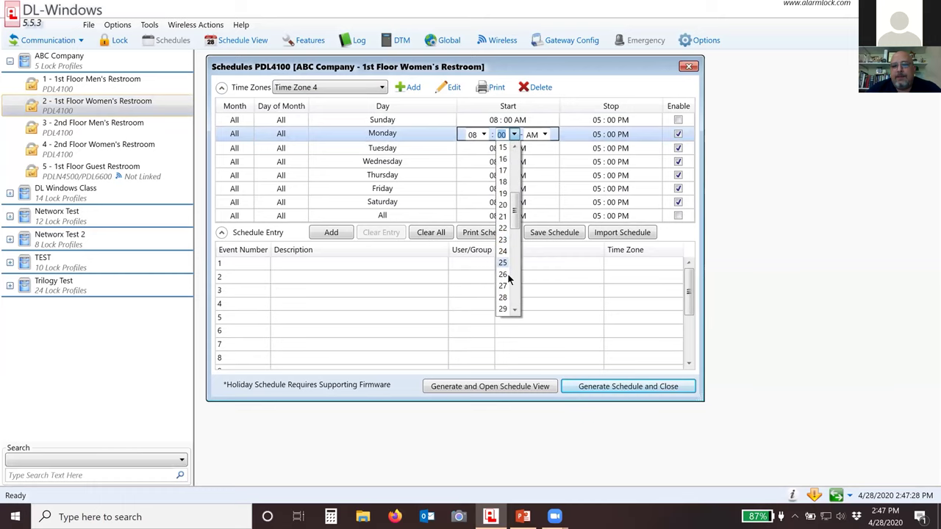
{"action": "left_click", "coordinate": [503, 217]}
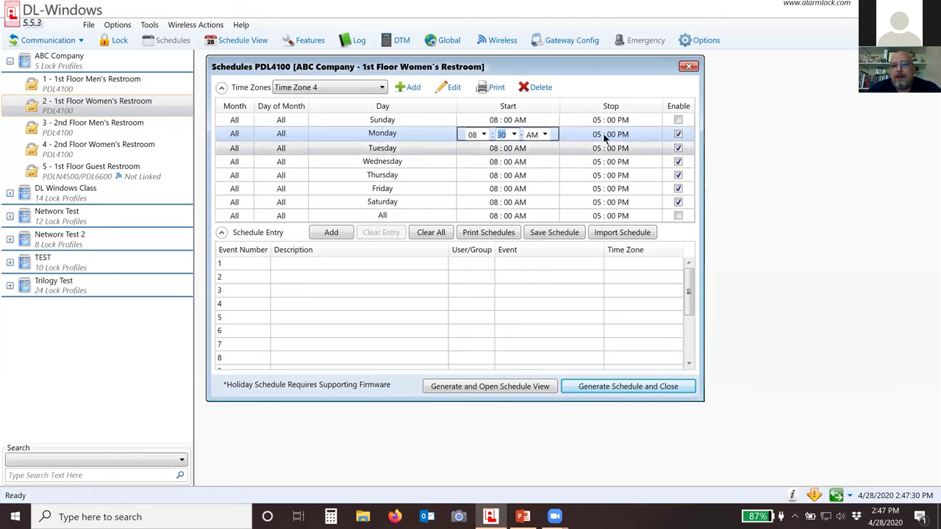
{"action": "left_click", "coordinate": [597, 138]}
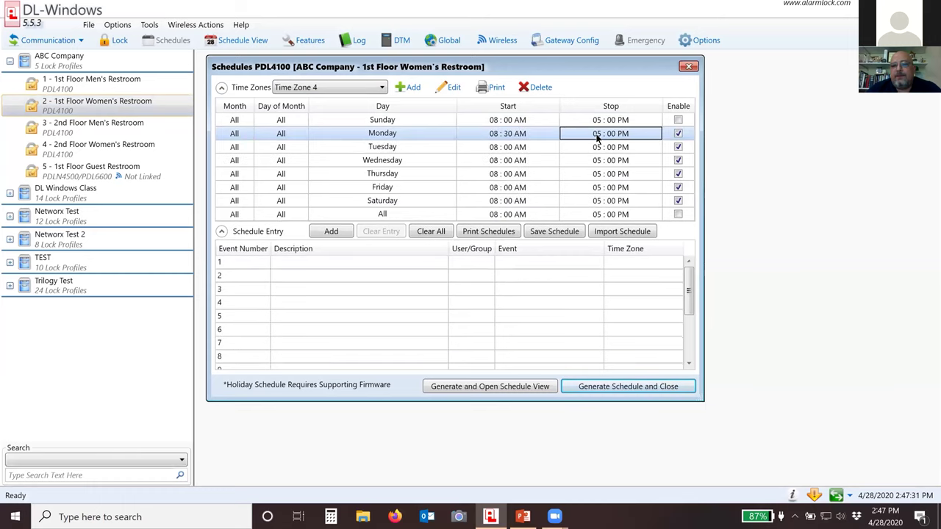
{"action": "right_click", "coordinate": [517, 137]}
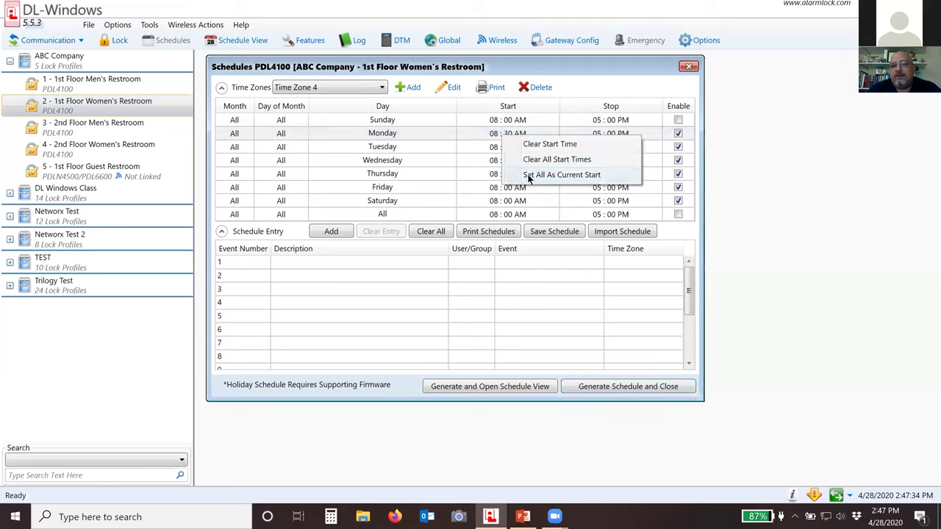
{"action": "left_click", "coordinate": [558, 175]}
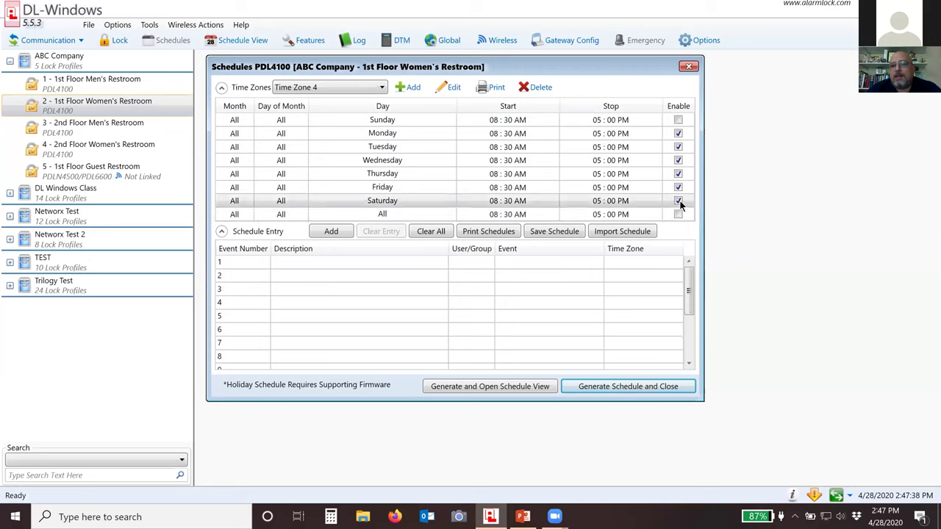
Describe schedule entry 1 of the 1st Floor Women's Restroom as "Group 1 schedule M-Sat 830-5p".
{"action": "left_click", "coordinate": [316, 263]}
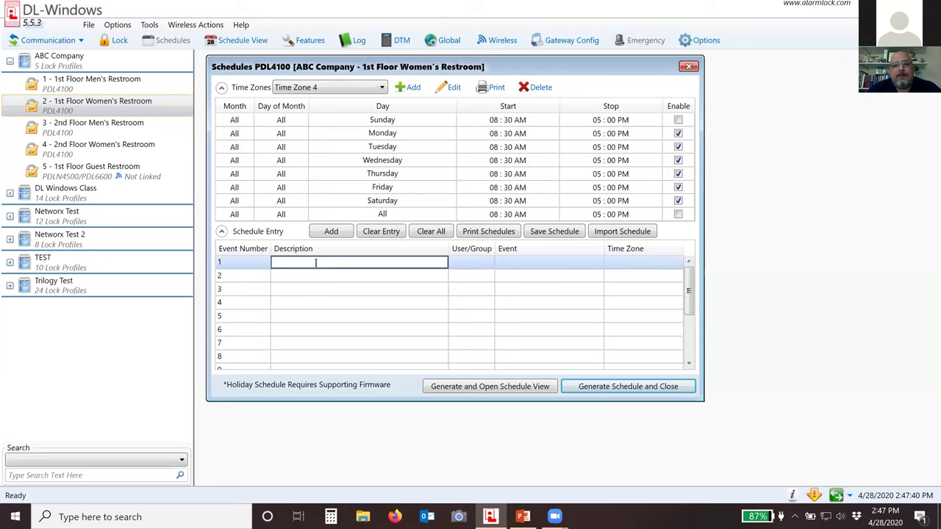
{"action": "type", "text": "Group 1"}
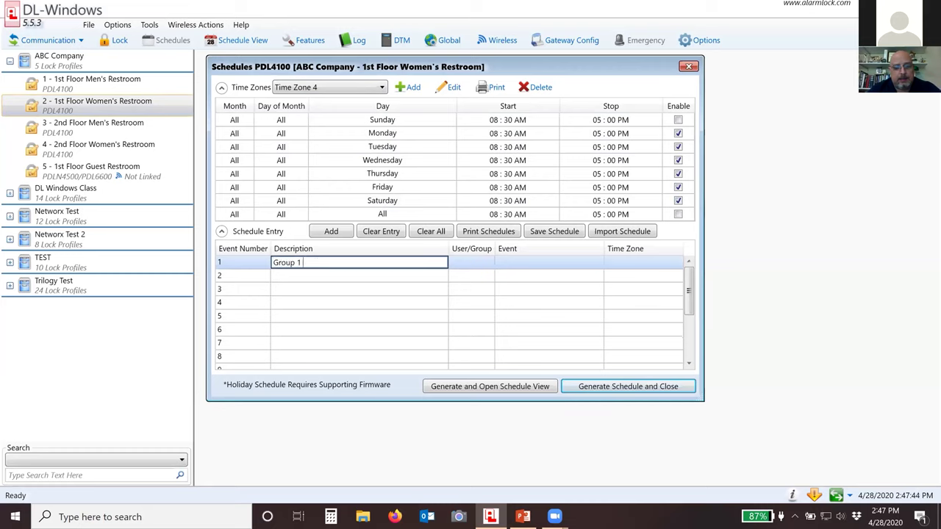
{"action": "type", "text": " schedule "}
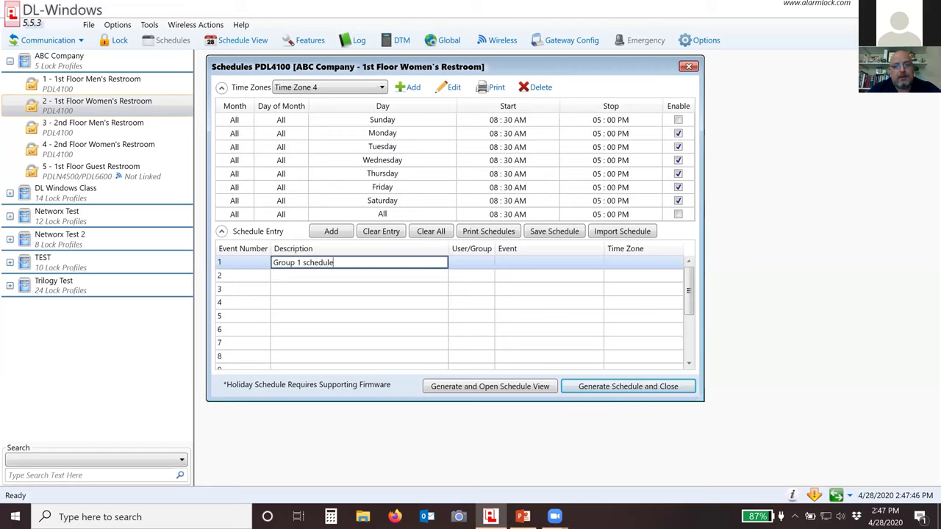
{"action": "type", "text": "M-Sat 830-5p"}
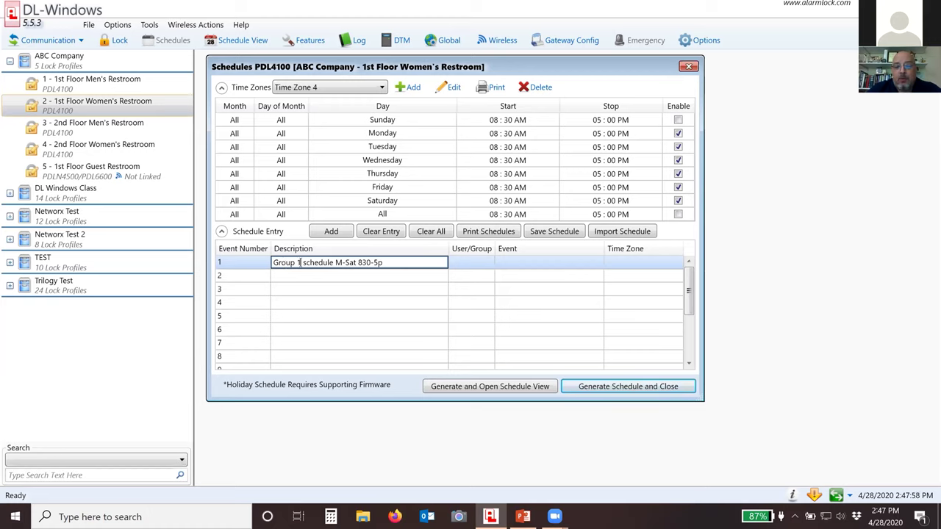
Look through the available user/group numbers for schedule entry 1 and assign it to group 1.
{"action": "left_click", "coordinate": [463, 267]}
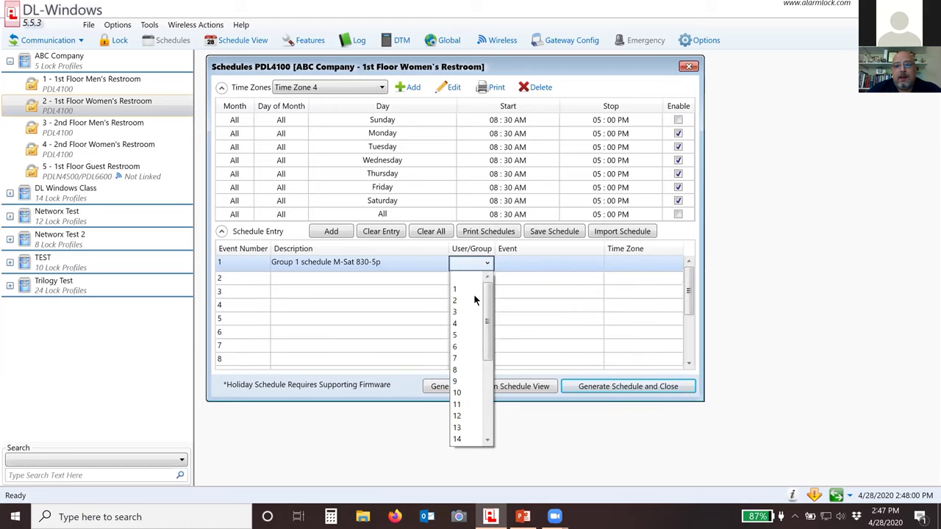
{"action": "scroll", "coordinate": [466, 353], "scroll_direction": "down", "scroll_amount": 10}
{"action": "scroll", "coordinate": [466, 353], "scroll_direction": "up", "scroll_amount": 10}
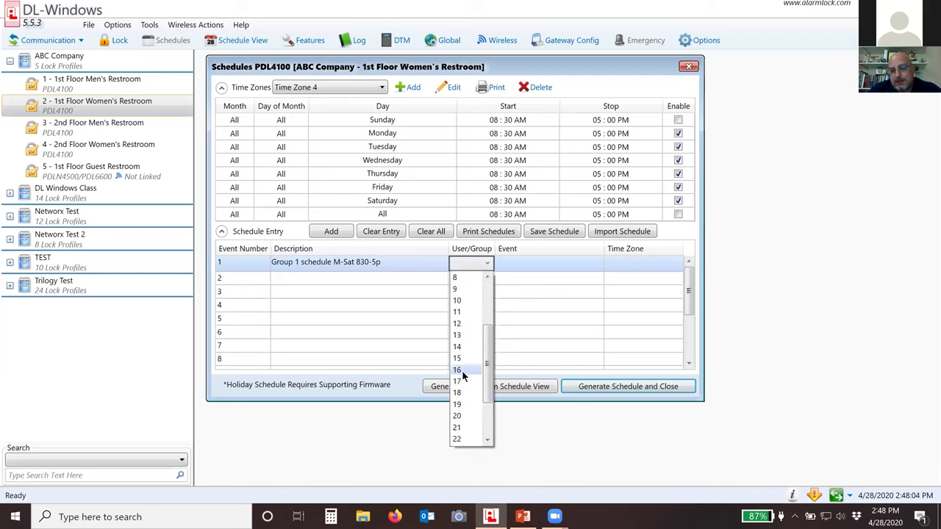
{"action": "scroll", "coordinate": [463, 323], "scroll_direction": "down", "scroll_amount": 4}
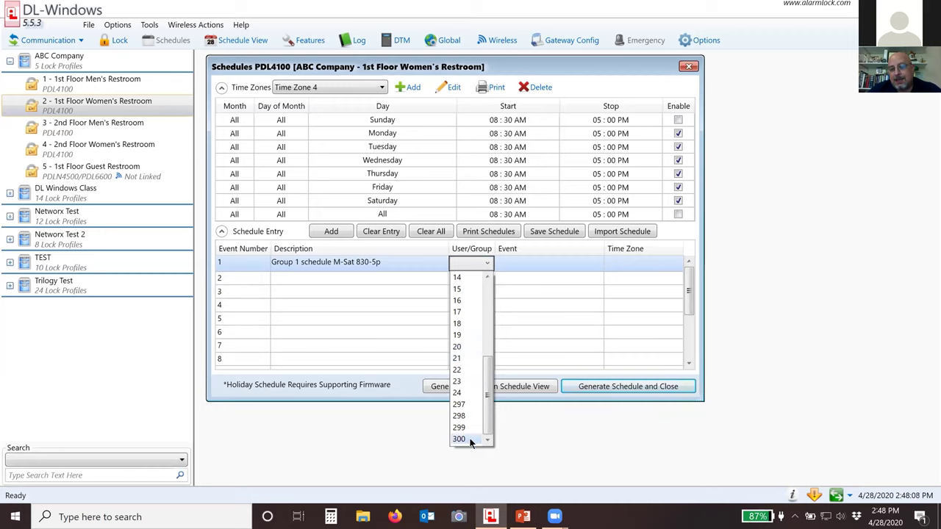
{"action": "scroll", "coordinate": [476, 371], "scroll_direction": "up", "scroll_amount": 5}
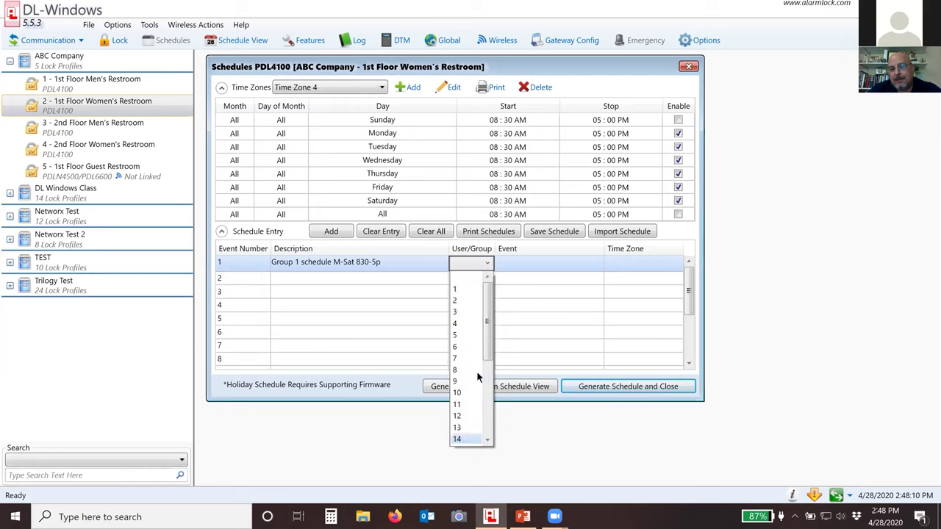
{"action": "left_click", "coordinate": [461, 291]}
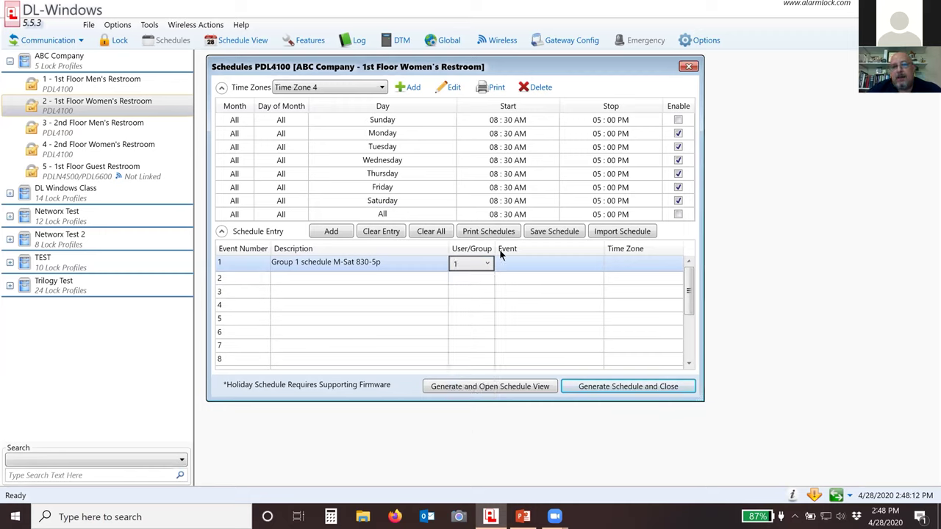
Set schedule entry 1 of the 1st Floor Women's Restroom to the Enable Group event using Time Zone 4.
{"action": "left_click", "coordinate": [524, 266]}
{"action": "left_click", "coordinate": [523, 266]}
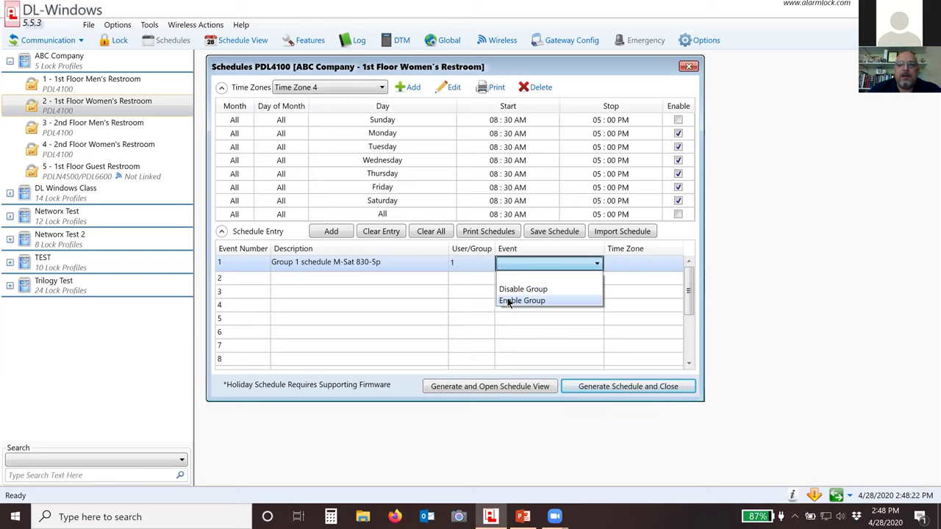
{"action": "left_click", "coordinate": [518, 301]}
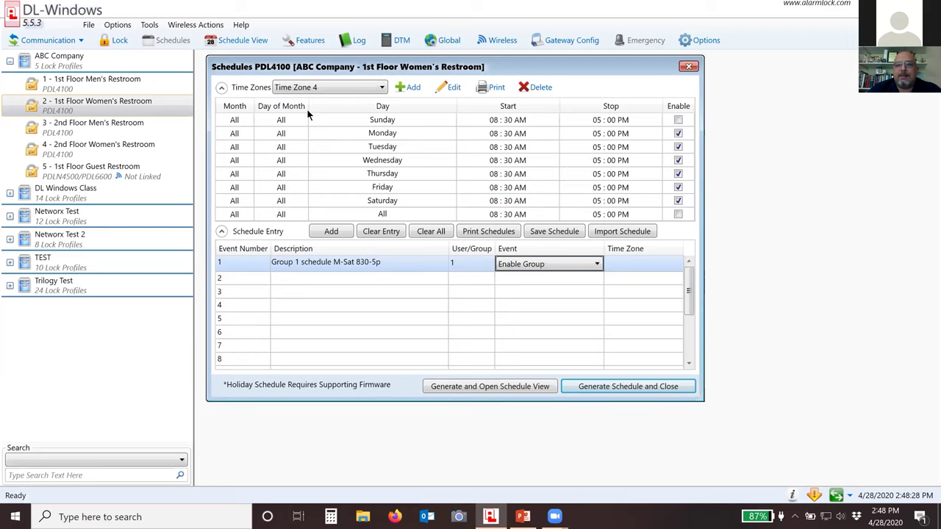
{"action": "left_click", "coordinate": [628, 263]}
{"action": "left_click", "coordinate": [628, 263]}
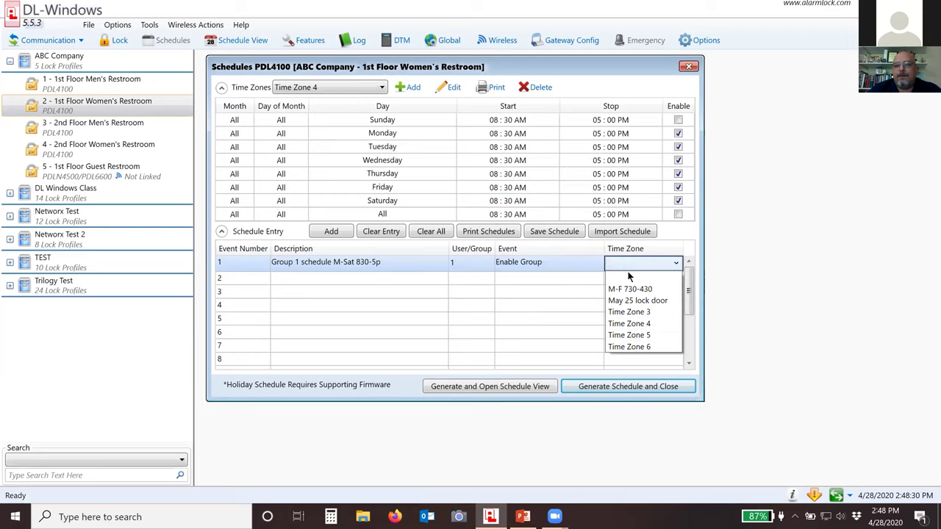
{"action": "left_click", "coordinate": [626, 324]}
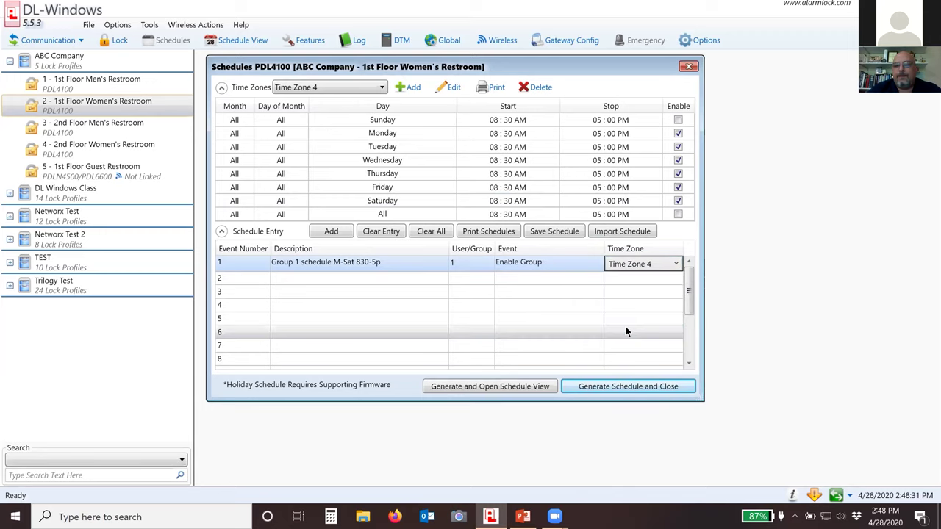
Generate the 1st Floor Women's Restroom schedule, review its events in the schedule view, and close the view.
{"action": "left_click", "coordinate": [489, 386]}
{"action": "left_click", "coordinate": [500, 305]}
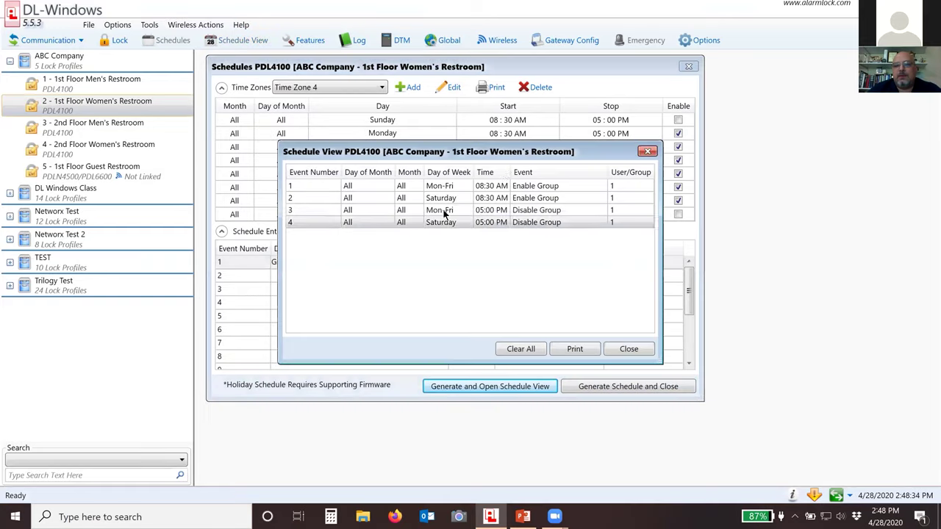
{"action": "left_click_drag", "start_coordinate": [481, 151], "coordinate": [449, 120]}
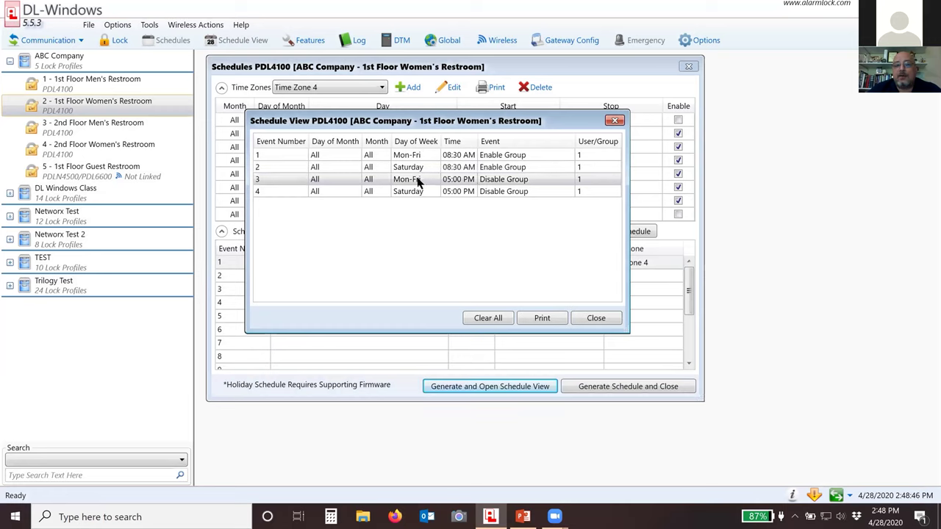
{"action": "left_click", "coordinate": [595, 318]}
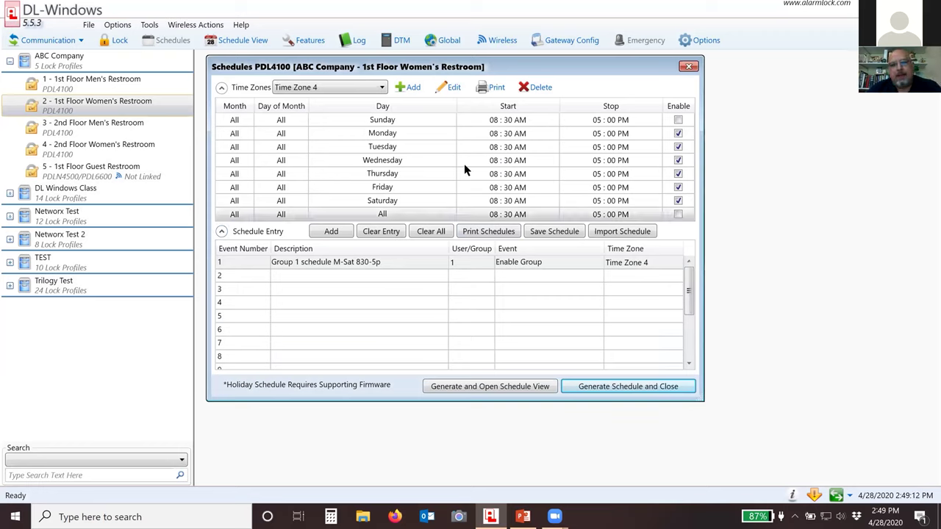
Look at Time Zone 5 and the 1st Floor Men's Restroom schedule, and return to the 1st Floor Women's Restroom schedule.
{"action": "left_click", "coordinate": [329, 87]}
{"action": "left_click", "coordinate": [312, 147]}
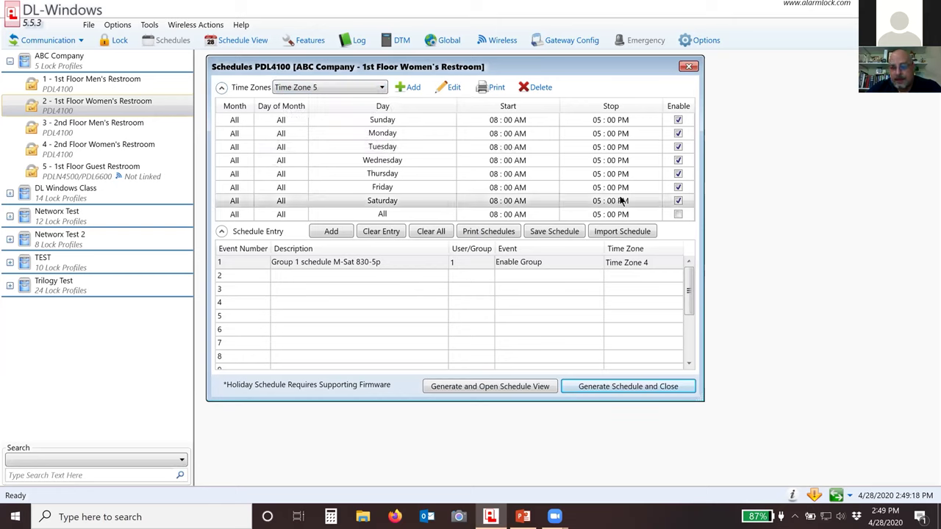
{"action": "right_click", "coordinate": [609, 163]}
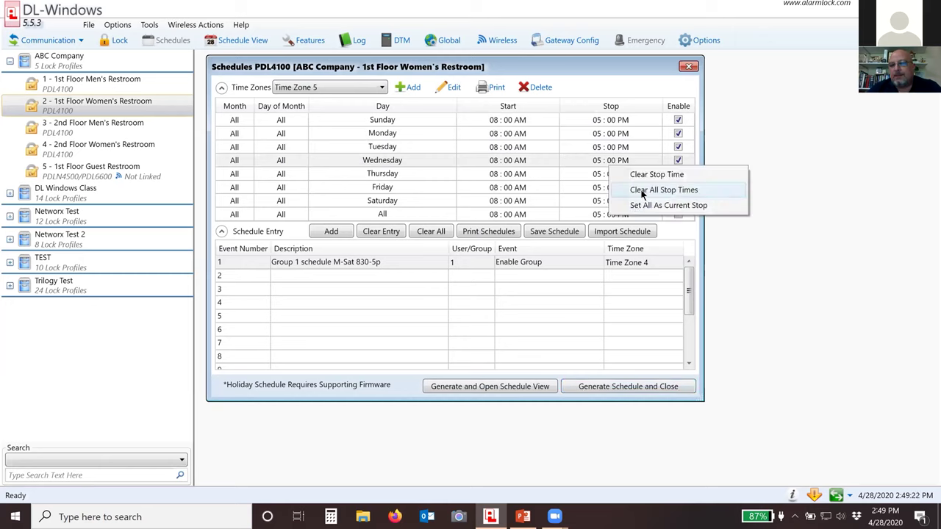
{"action": "left_click", "coordinate": [573, 133]}
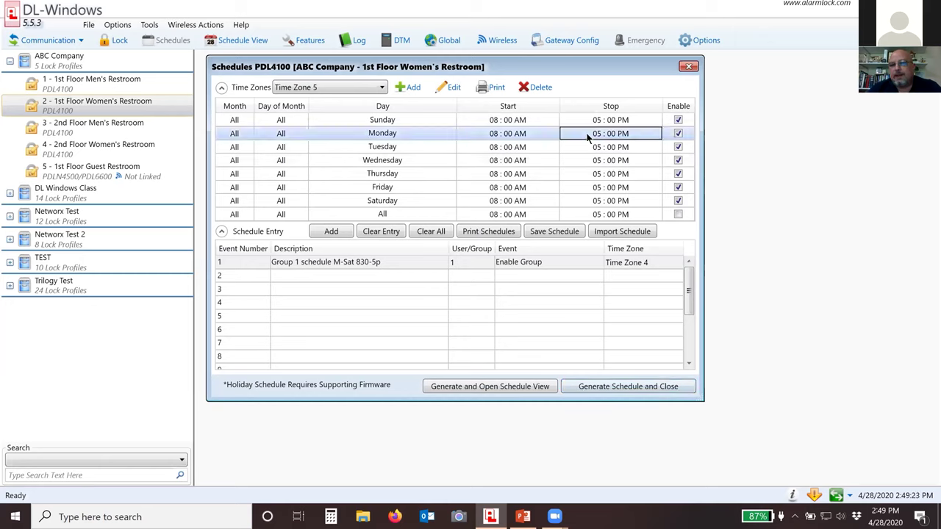
{"action": "left_click", "coordinate": [131, 80]}
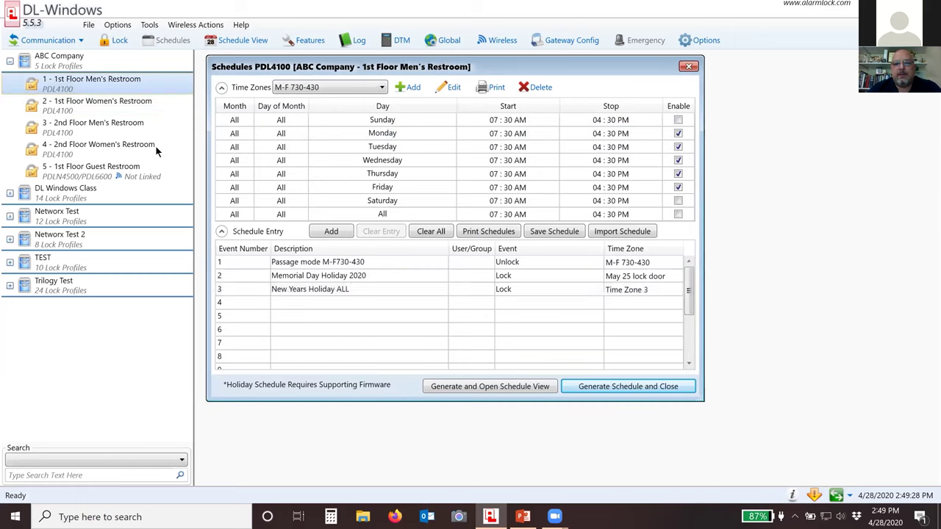
{"action": "left_click", "coordinate": [90, 101]}
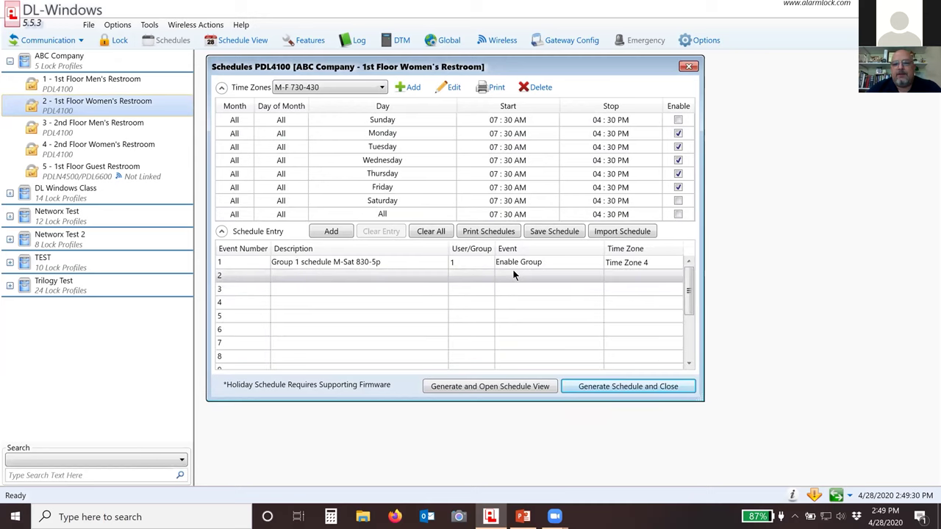
Assign schedule entry 2 to group 1 with the Disable Group event, and check the time zones available for it.
{"action": "left_click", "coordinate": [456, 282]}
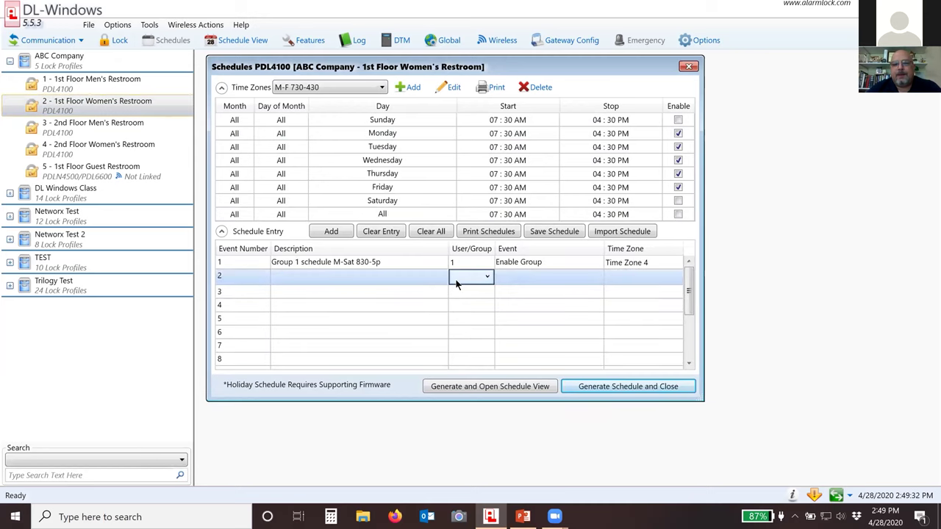
{"action": "left_click", "coordinate": [462, 283]}
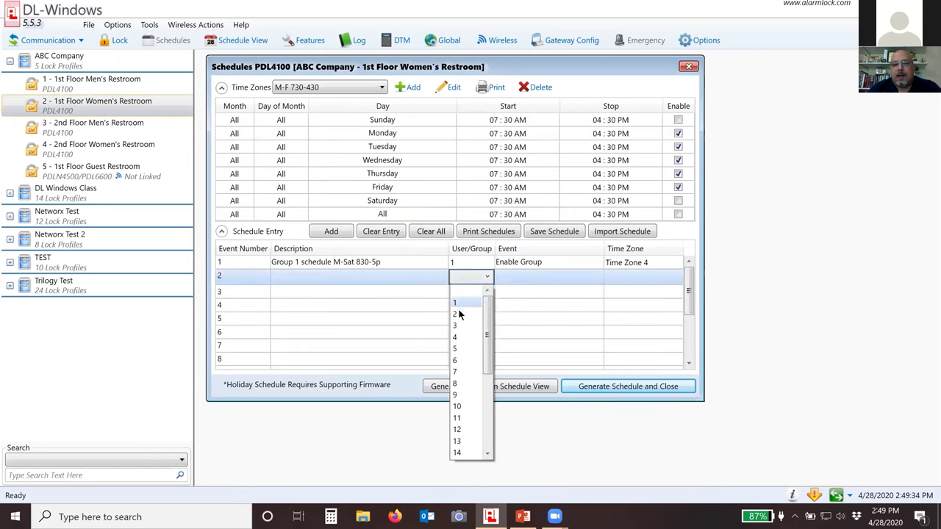
{"action": "left_click", "coordinate": [457, 303]}
{"action": "left_click", "coordinate": [526, 279]}
{"action": "left_click", "coordinate": [526, 279]}
{"action": "left_click", "coordinate": [519, 302]}
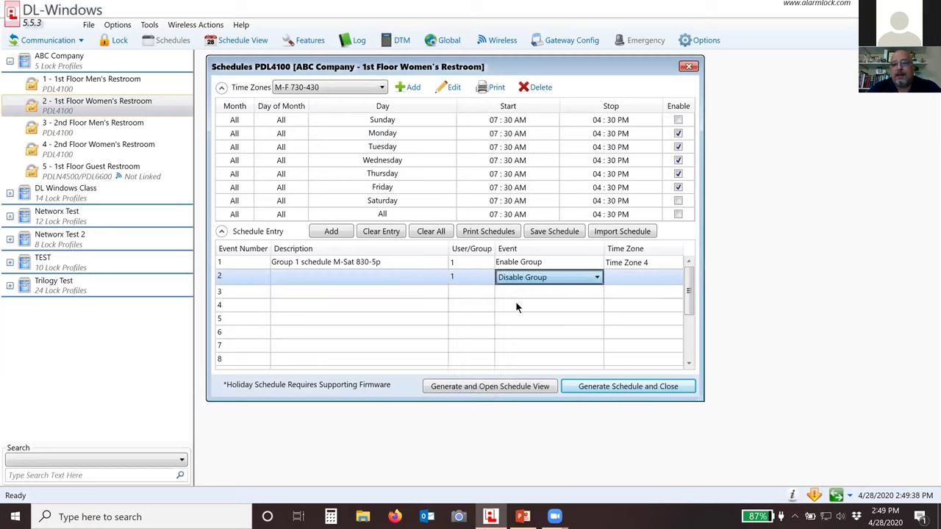
{"action": "left_click", "coordinate": [620, 277]}
{"action": "left_click", "coordinate": [620, 275]}
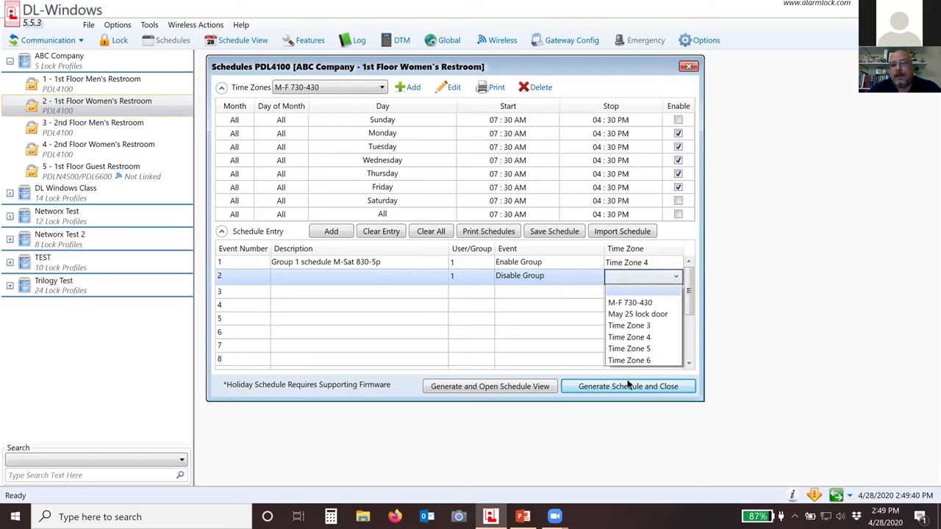
{"action": "left_click", "coordinate": [565, 316]}
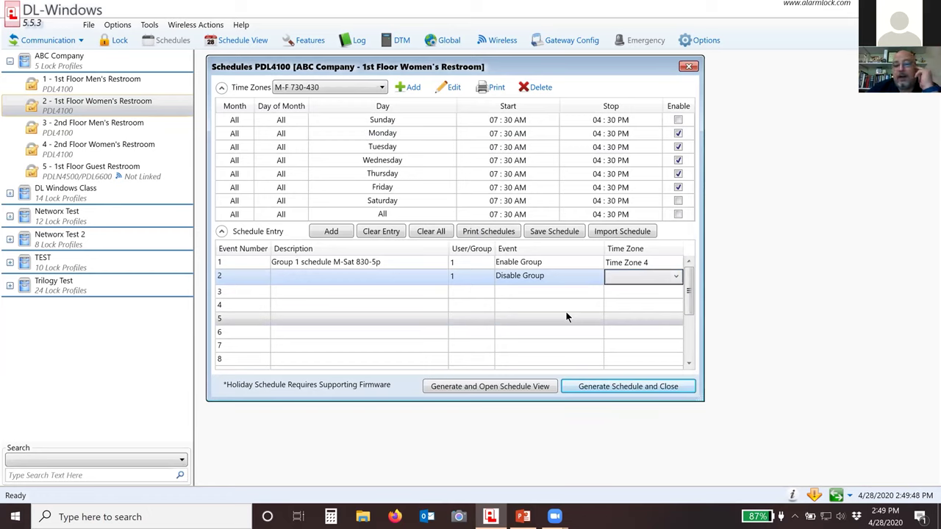
Clear the user/group of schedule entry 2 and try to clear its event.
{"action": "left_click", "coordinate": [477, 280]}
{"action": "left_click", "coordinate": [474, 277]}
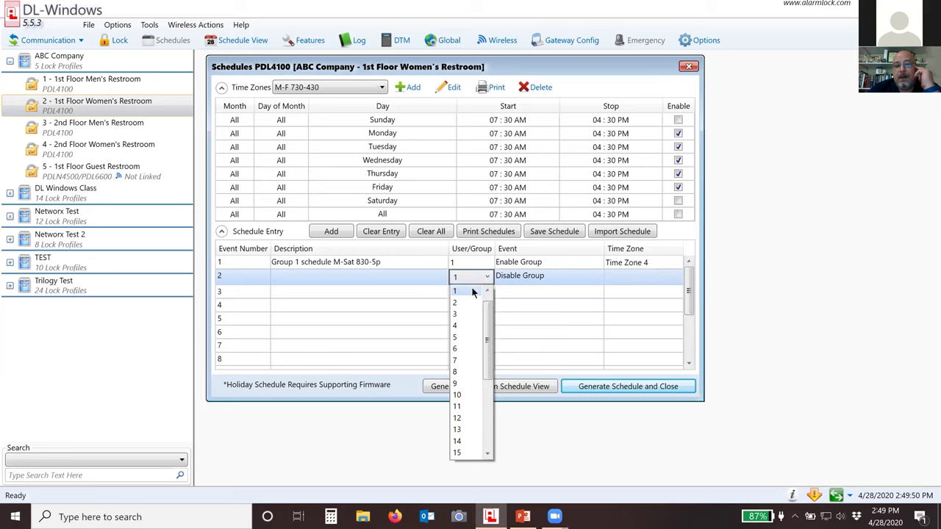
{"action": "left_click", "coordinate": [465, 293]}
{"action": "left_click", "coordinate": [523, 280]}
{"action": "left_click", "coordinate": [526, 280]}
{"action": "left_click", "coordinate": [507, 277]}
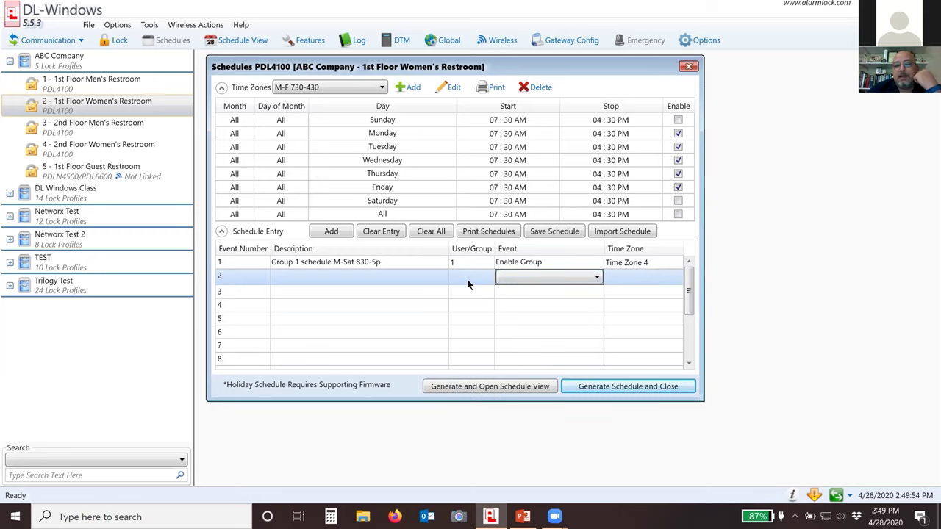
{"action": "left_click", "coordinate": [467, 280]}
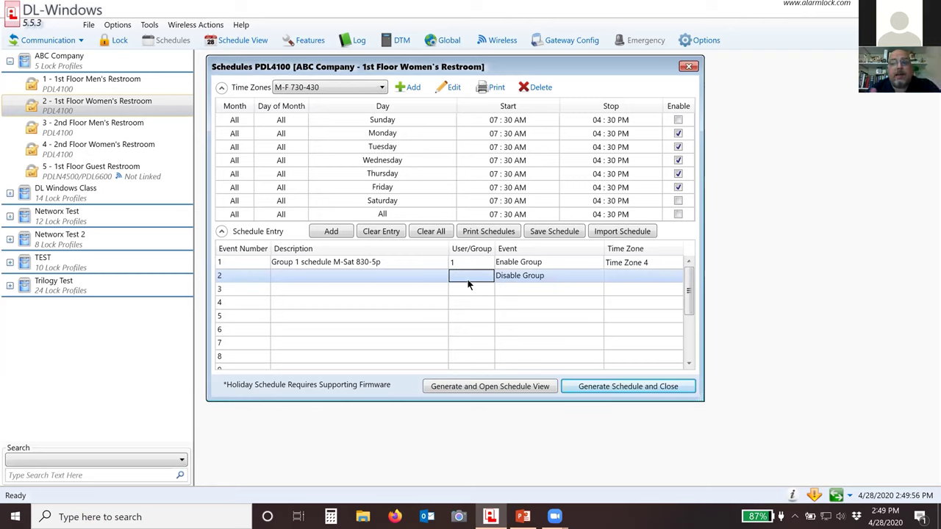
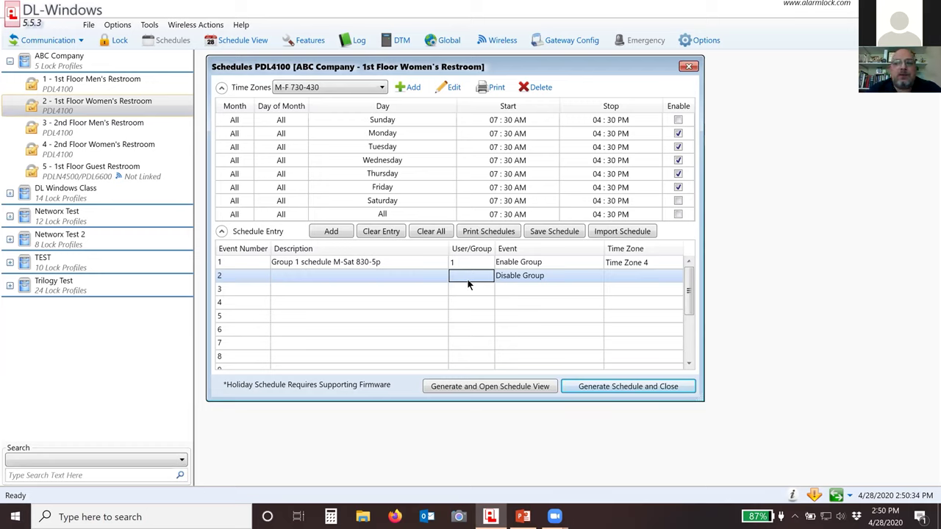
Set Monday in Time Zone 5 to start at 06:00 PM and stop at 09:00 PM.
{"action": "left_click", "coordinate": [345, 89]}
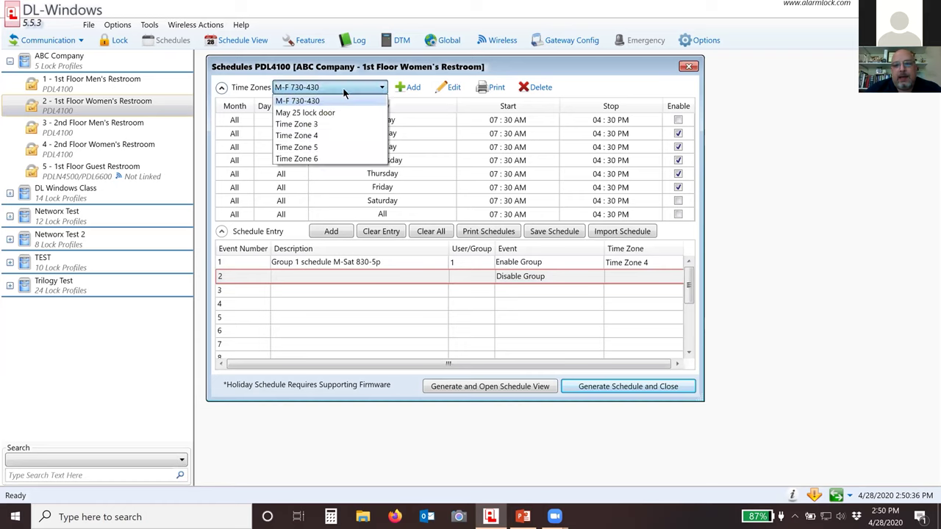
{"action": "left_click", "coordinate": [312, 149]}
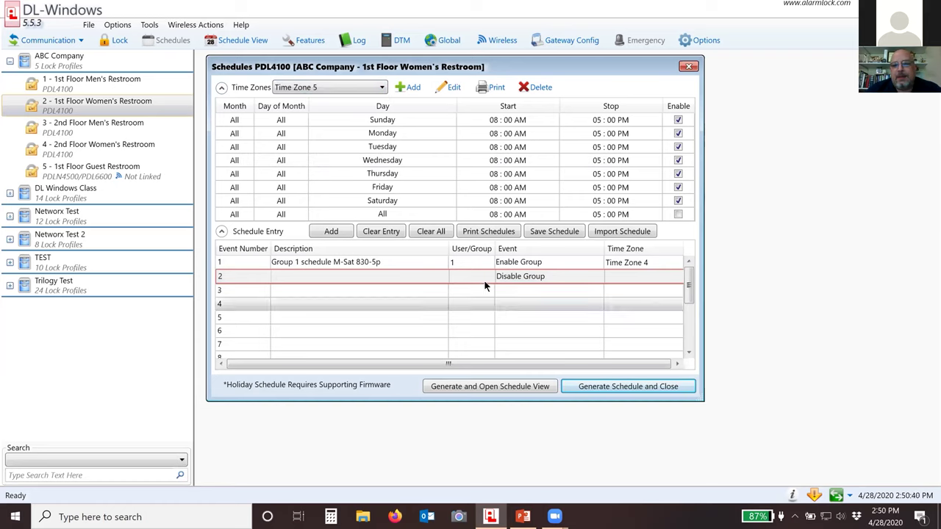
{"action": "left_click", "coordinate": [494, 136]}
{"action": "left_click", "coordinate": [483, 134]}
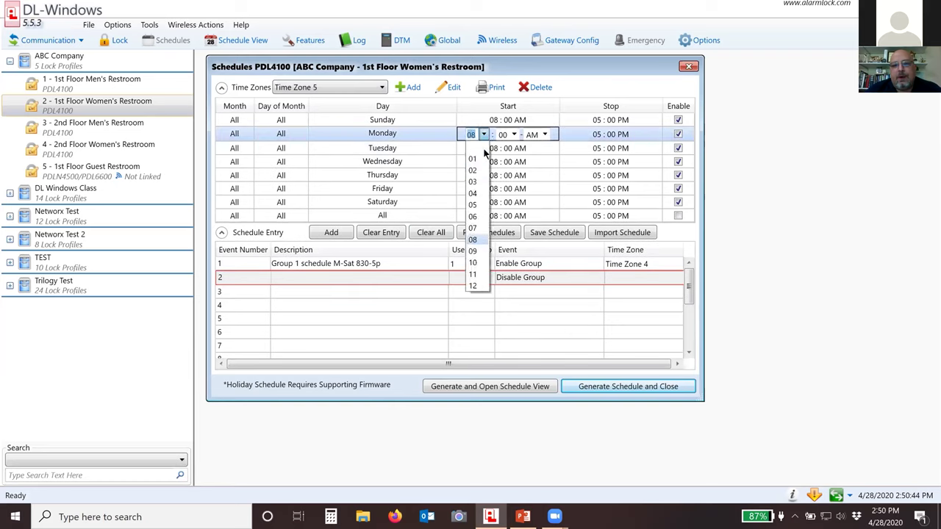
{"action": "left_click", "coordinate": [473, 218]}
{"action": "left_click", "coordinate": [544, 134]}
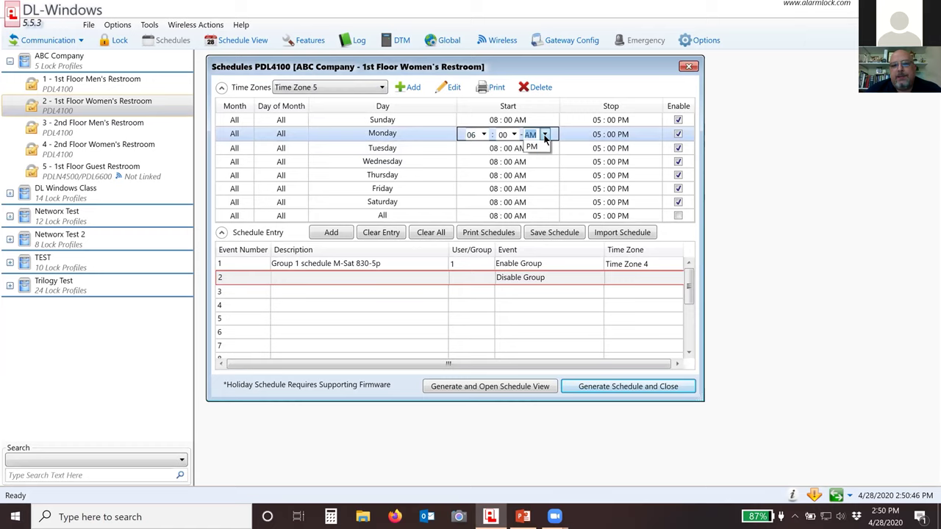
{"action": "left_click", "coordinate": [531, 159]}
{"action": "left_click", "coordinate": [594, 135]}
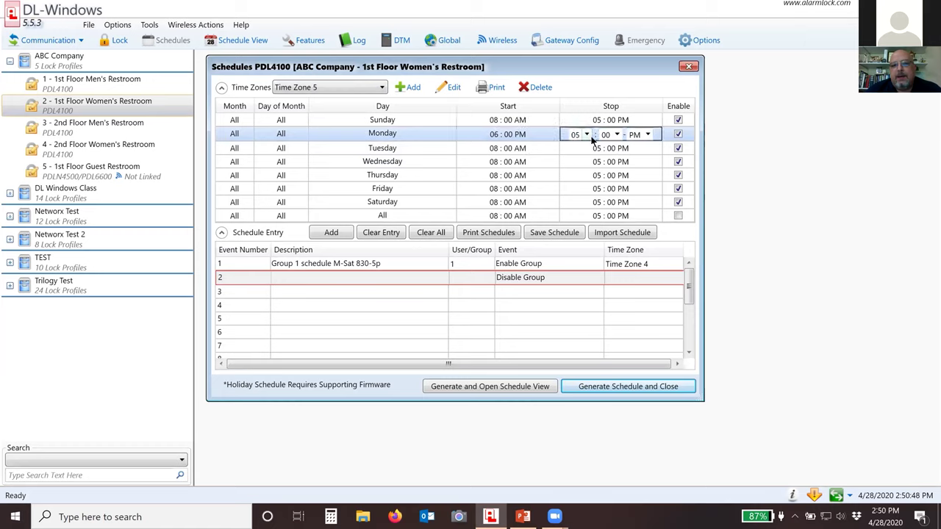
{"action": "left_click", "coordinate": [586, 134]}
{"action": "left_click", "coordinate": [576, 251]}
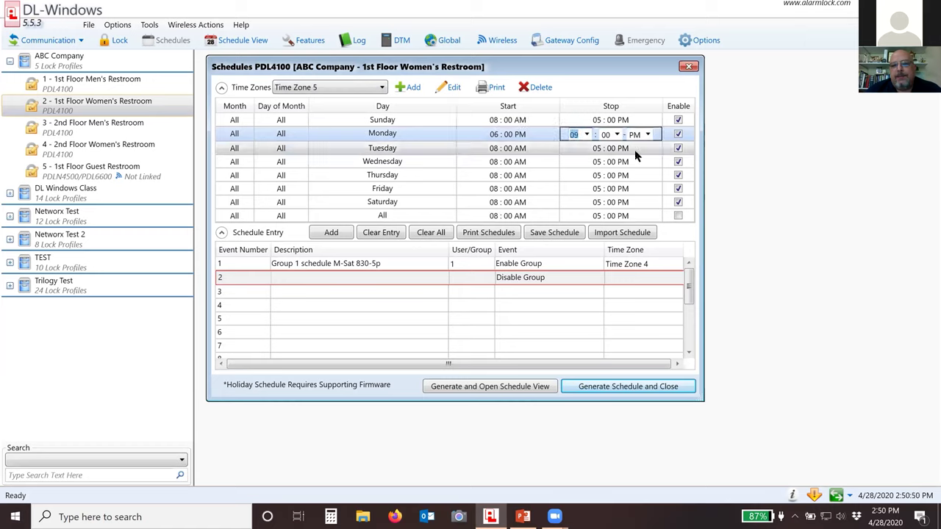
Apply Monday's start and stop times to all days in Time Zone 5 and enable only Monday, Wednesday and Friday.
{"action": "left_click", "coordinate": [507, 136]}
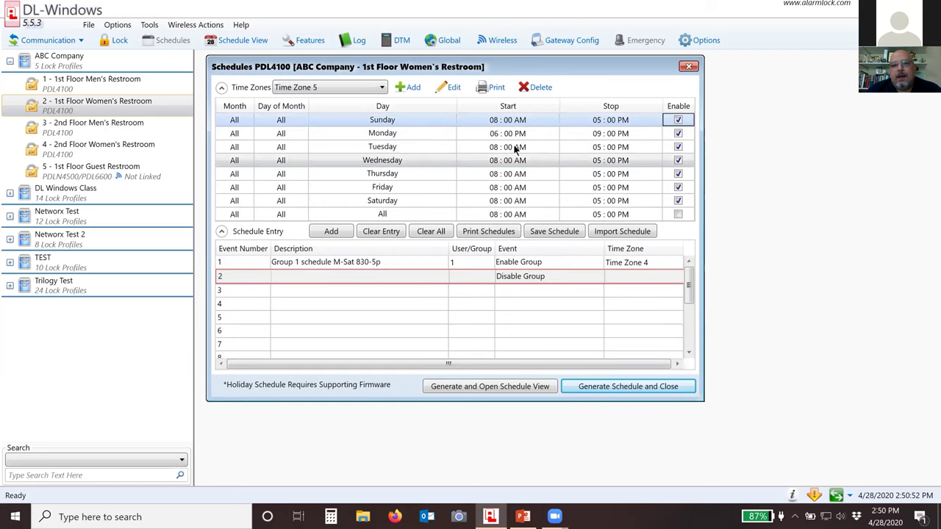
{"action": "right_click", "coordinate": [507, 138]}
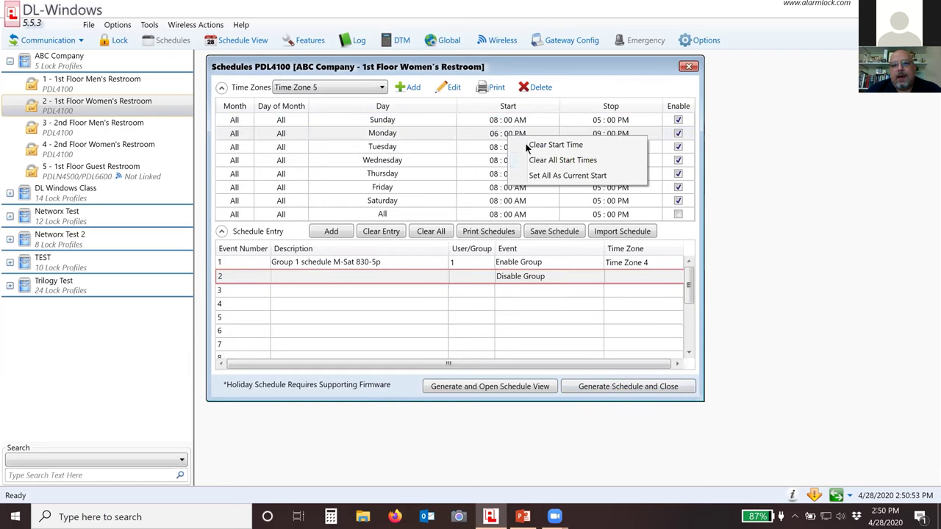
{"action": "left_click", "coordinate": [558, 175]}
{"action": "right_click", "coordinate": [593, 137]}
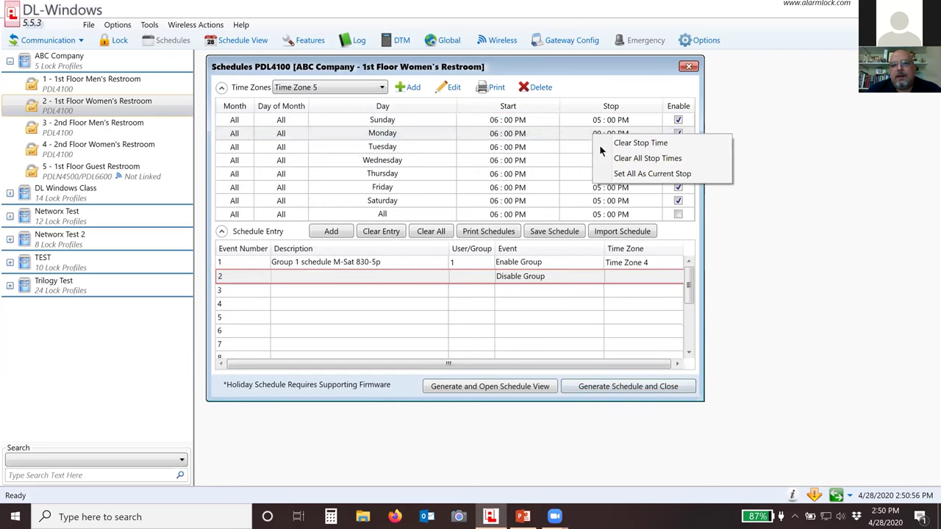
{"action": "left_click", "coordinate": [618, 174]}
{"action": "right_click", "coordinate": [682, 145]}
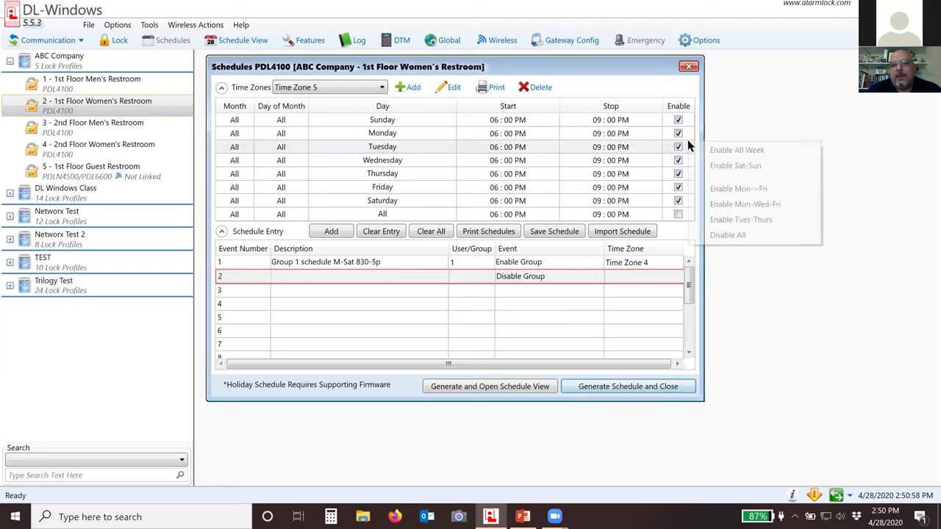
{"action": "left_click", "coordinate": [732, 205]}
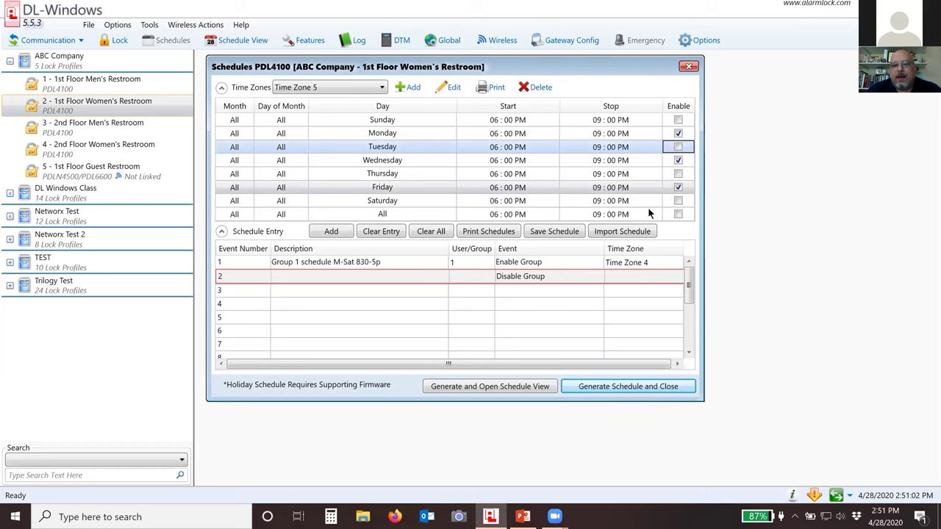
Browse the user and group numbers available for schedule entry 2.
{"action": "mouse_move", "coordinate": [463, 284]}
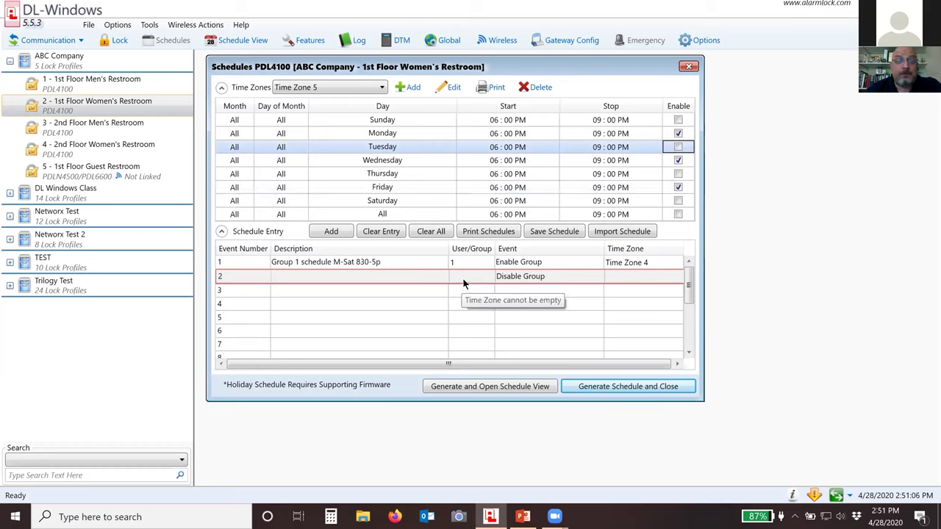
{"action": "left_click", "coordinate": [463, 284]}
{"action": "left_click", "coordinate": [463, 283]}
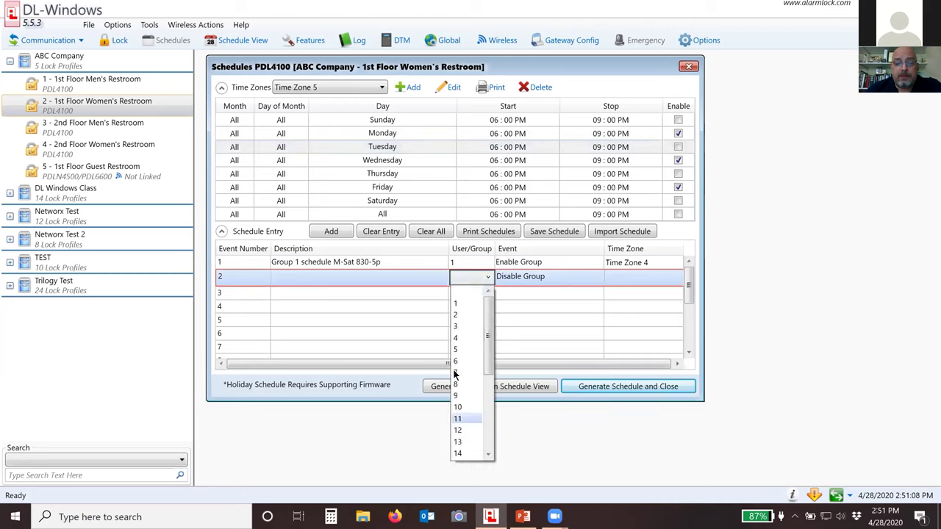
{"action": "scroll", "coordinate": [470, 338], "scroll_direction": "down", "scroll_amount": 3}
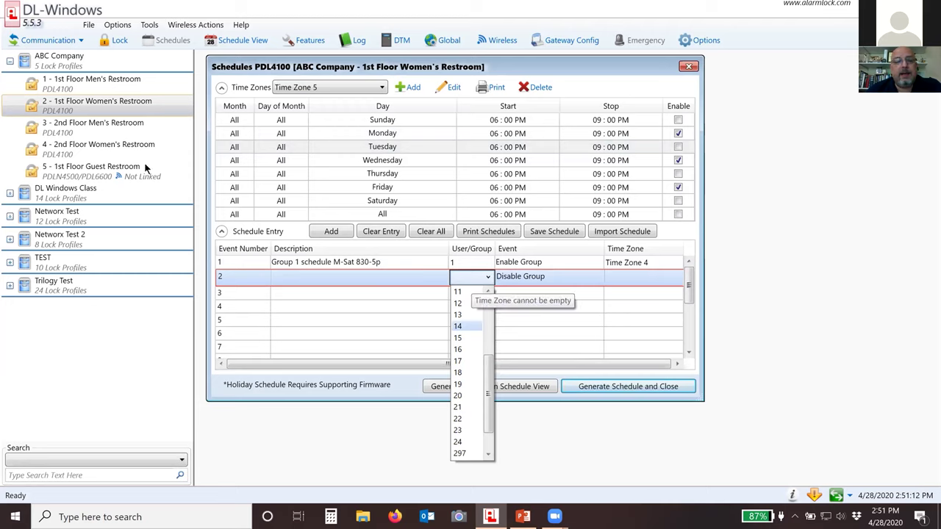
Look up the numbers assigned to users in the 1st Floor Women's Restroom lock data, and close it.
{"action": "left_click", "coordinate": [64, 105]}
{"action": "left_click", "coordinate": [80, 103]}
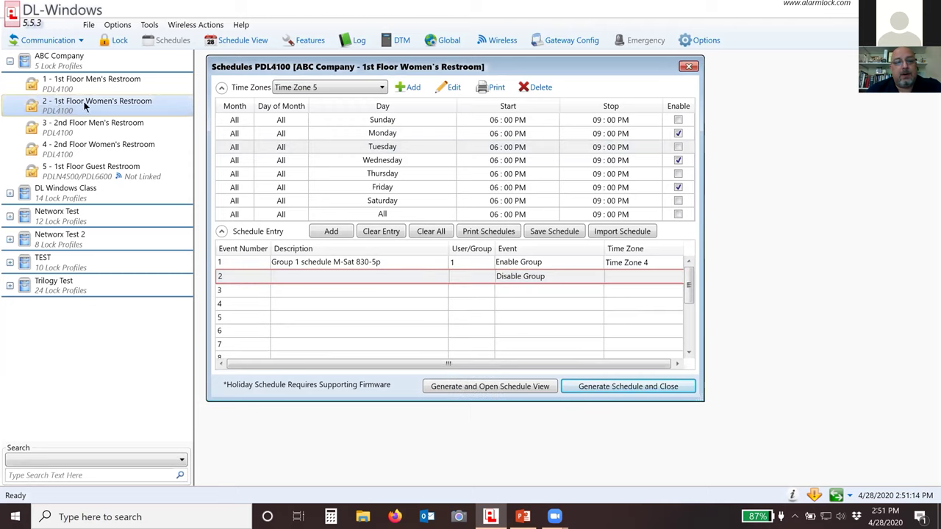
{"action": "left_click", "coordinate": [112, 42]}
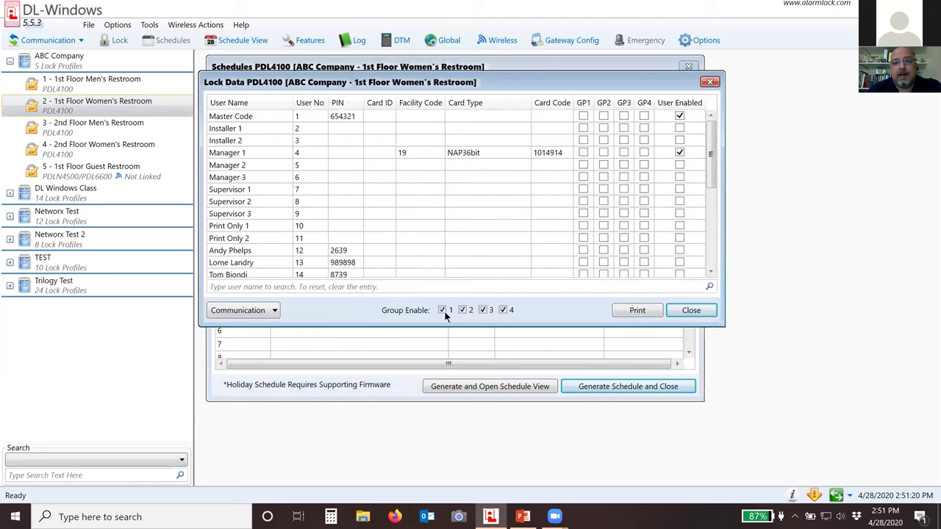
{"action": "left_click_drag", "start_coordinate": [454, 324], "coordinate": [453, 464]}
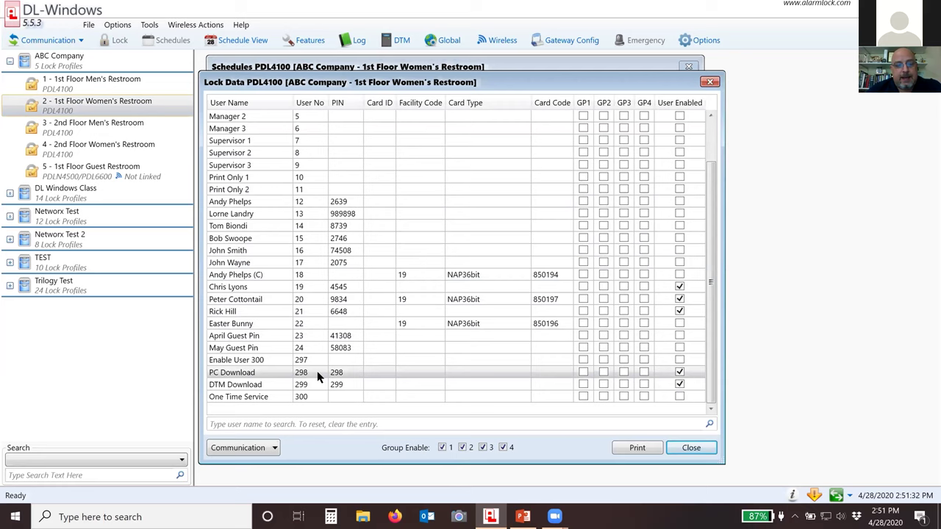
{"action": "left_click", "coordinate": [257, 324]}
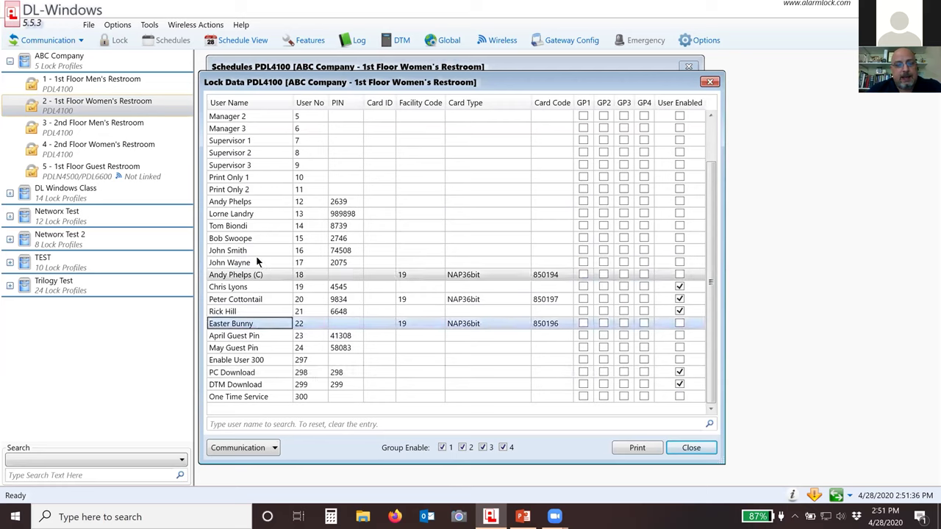
{"action": "left_click", "coordinate": [254, 227]}
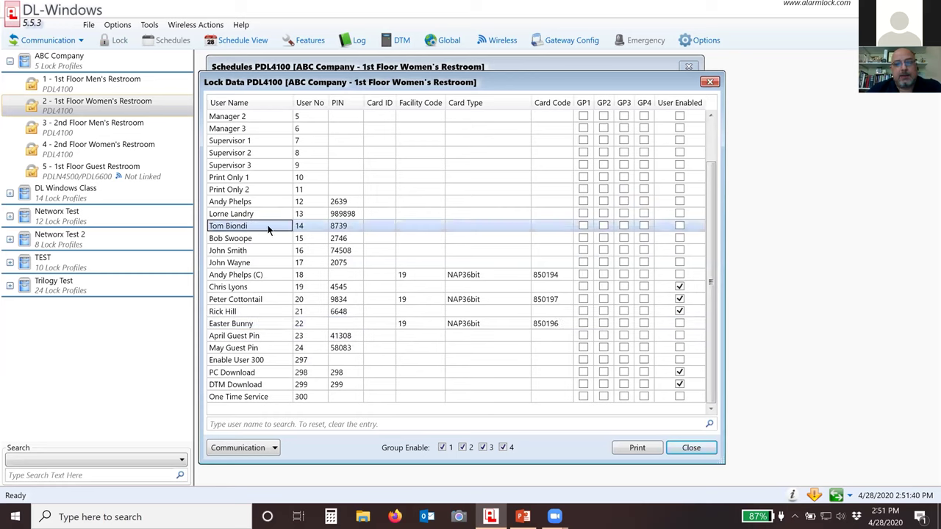
{"action": "left_click", "coordinate": [305, 226]}
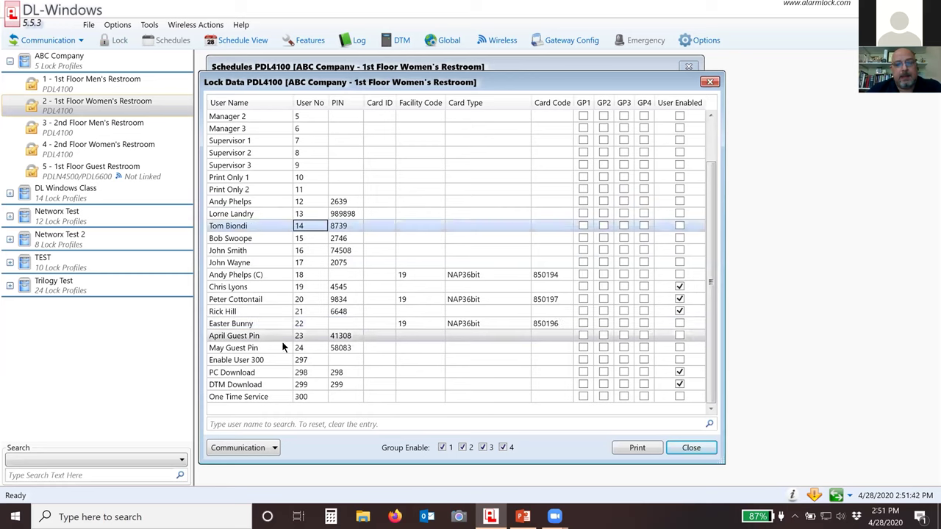
{"action": "left_click", "coordinate": [311, 325]}
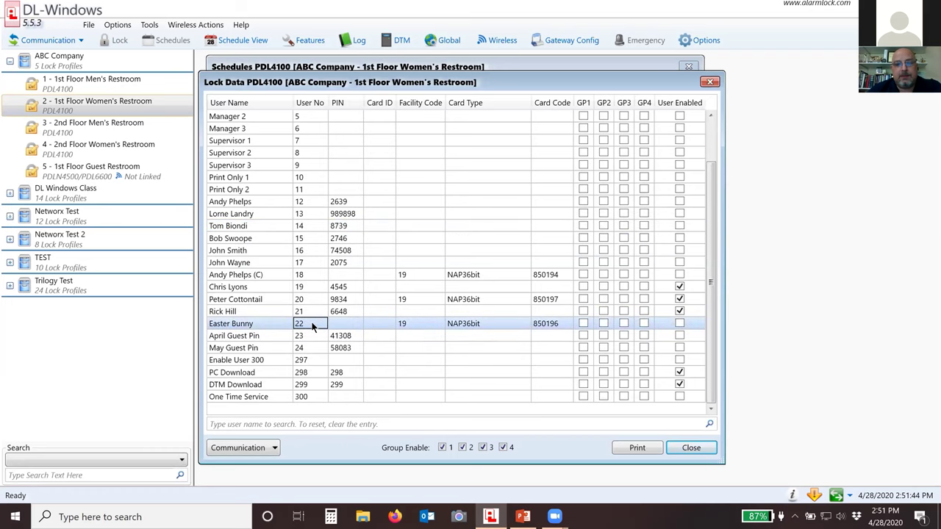
{"action": "left_click", "coordinate": [676, 446]}
Assign schedule entry 2 to user 14 with the Enable User event in Time Zone 5.
{"action": "left_click", "coordinate": [470, 283]}
{"action": "left_click", "coordinate": [471, 278]}
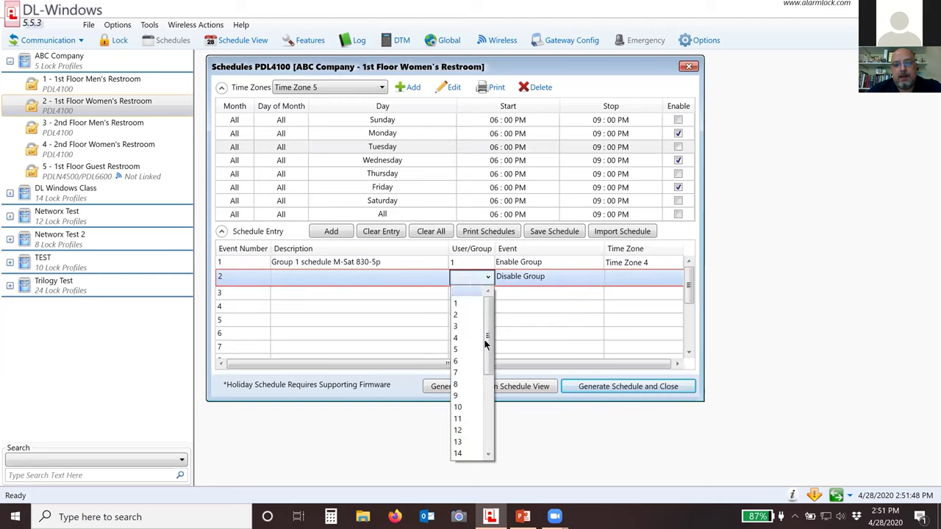
{"action": "left_click", "coordinate": [464, 454]}
{"action": "left_click", "coordinate": [521, 277]}
{"action": "left_click", "coordinate": [520, 278]}
{"action": "left_click", "coordinate": [519, 314]}
{"action": "left_click", "coordinate": [613, 279]}
{"action": "left_click", "coordinate": [615, 279]}
{"action": "left_click", "coordinate": [620, 349]}
Assign schedule entry 3 to user 20 with the Enable User event in Time Zone 5.
{"action": "left_click", "coordinate": [464, 297]}
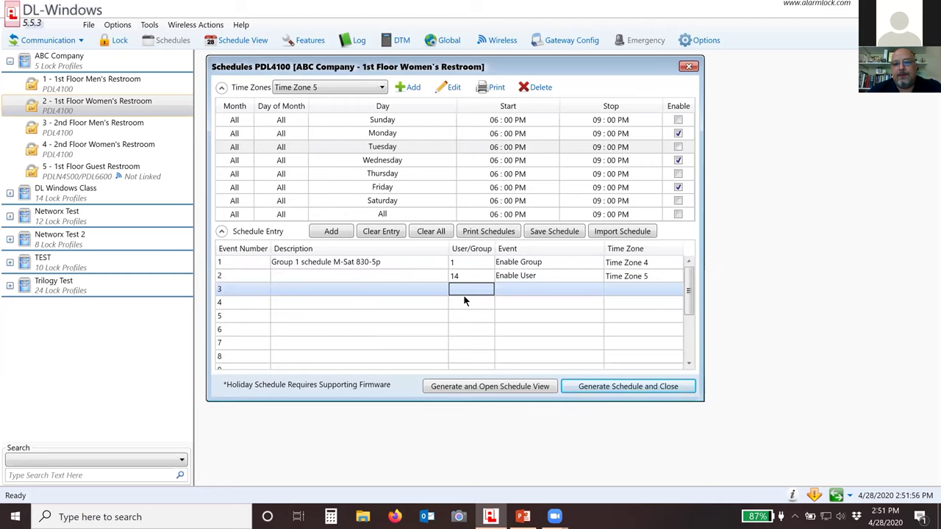
{"action": "left_click", "coordinate": [471, 288]}
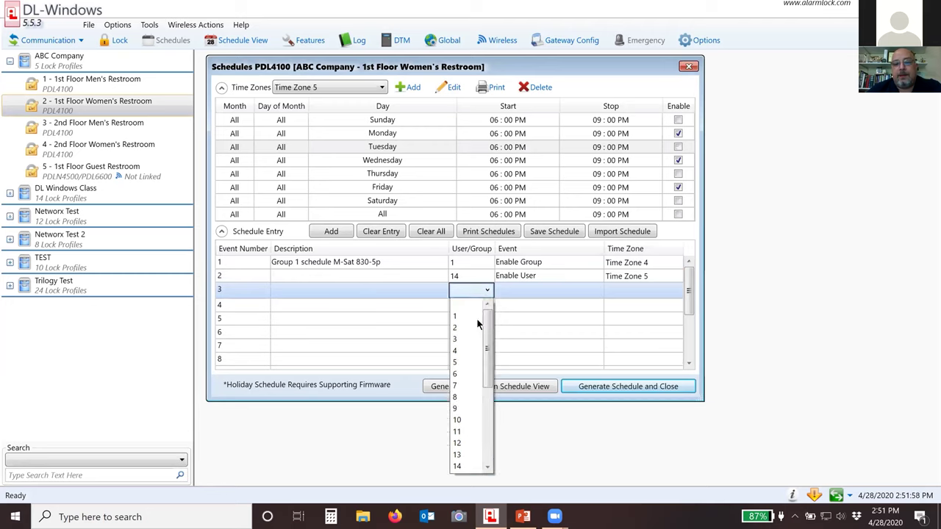
{"action": "scroll", "coordinate": [468, 417], "scroll_direction": "down", "scroll_amount": 3}
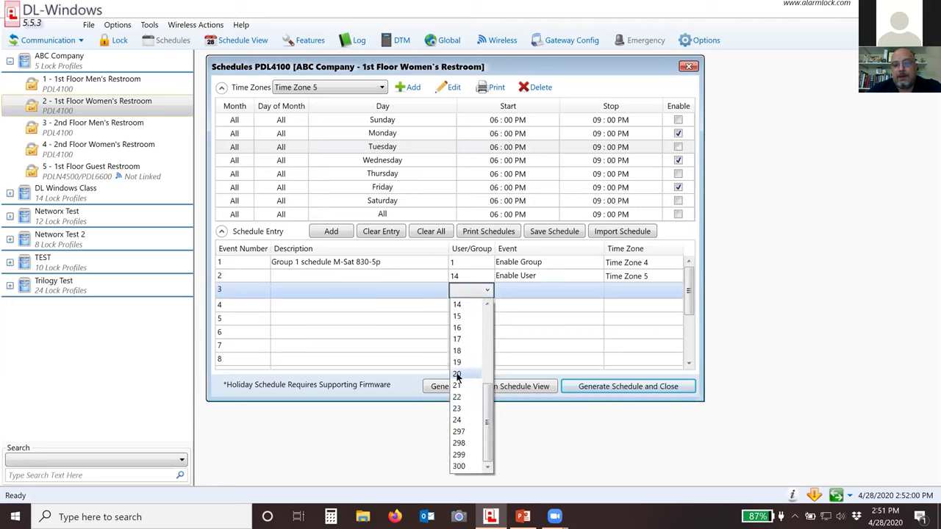
{"action": "left_click", "coordinate": [462, 379]}
{"action": "left_click", "coordinate": [521, 297]}
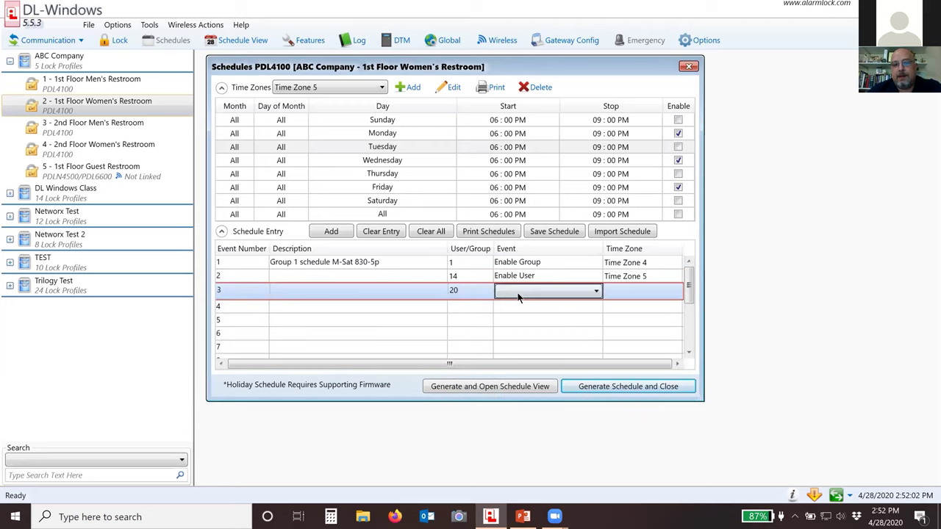
{"action": "left_click", "coordinate": [517, 328]}
{"action": "left_click", "coordinate": [630, 290]}
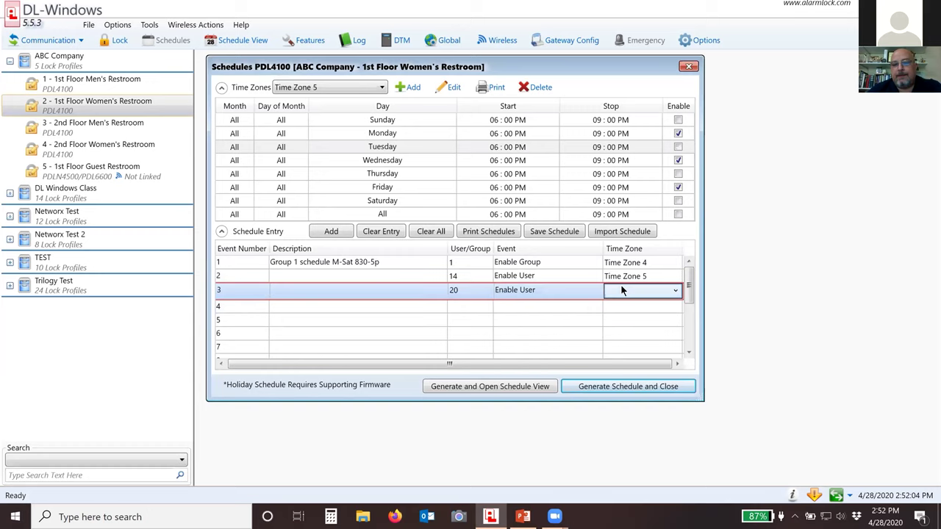
{"action": "left_click", "coordinate": [630, 362]}
{"action": "left_click", "coordinate": [594, 330]}
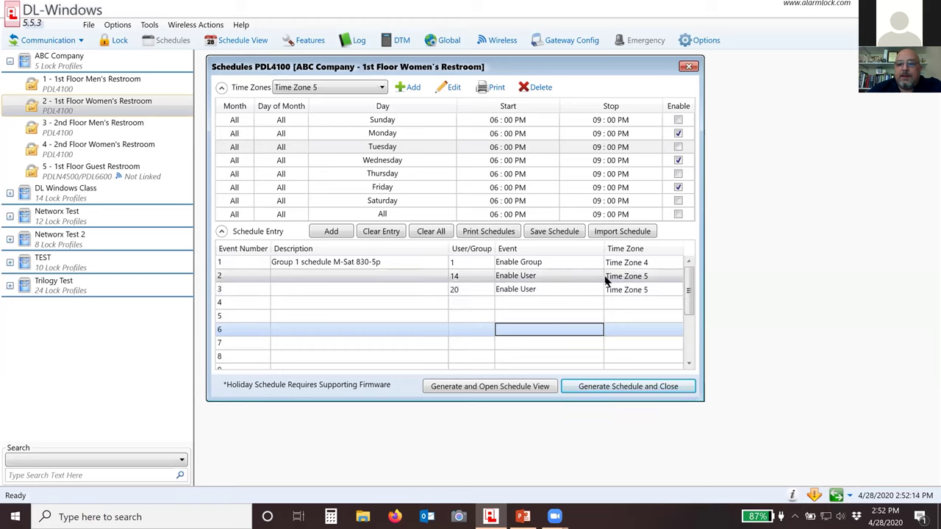
Generate the 1st Floor Women's Restroom schedule, overwriting the previous data, and enlarge its schedule view to show all events.
{"action": "left_click", "coordinate": [463, 289]}
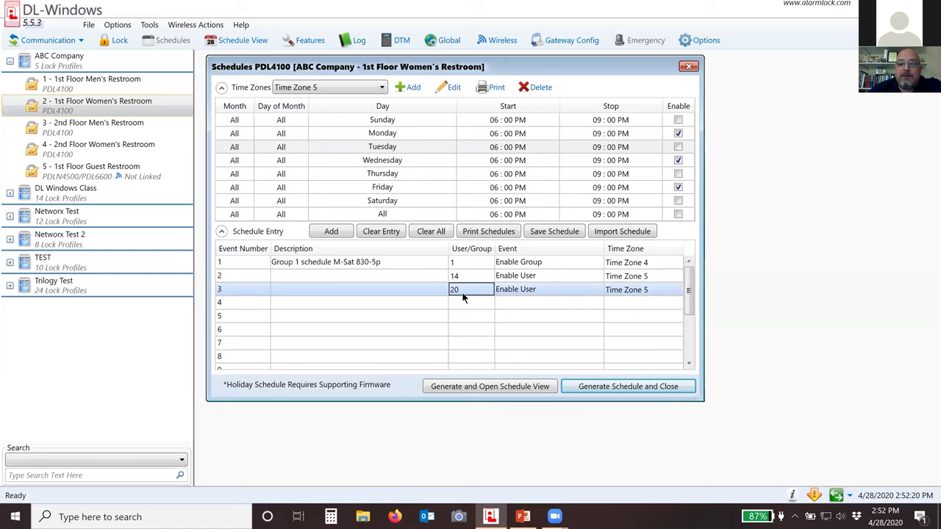
{"action": "left_click", "coordinate": [466, 387]}
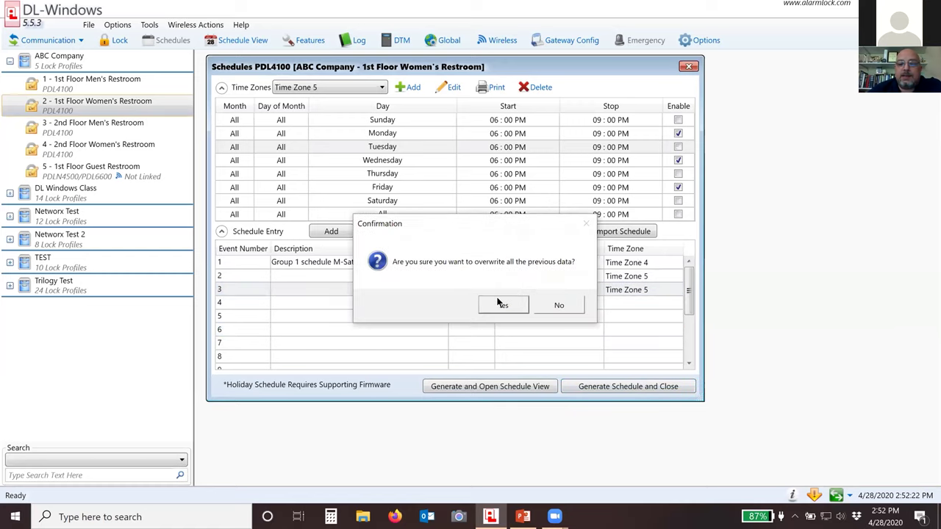
{"action": "left_click", "coordinate": [502, 305]}
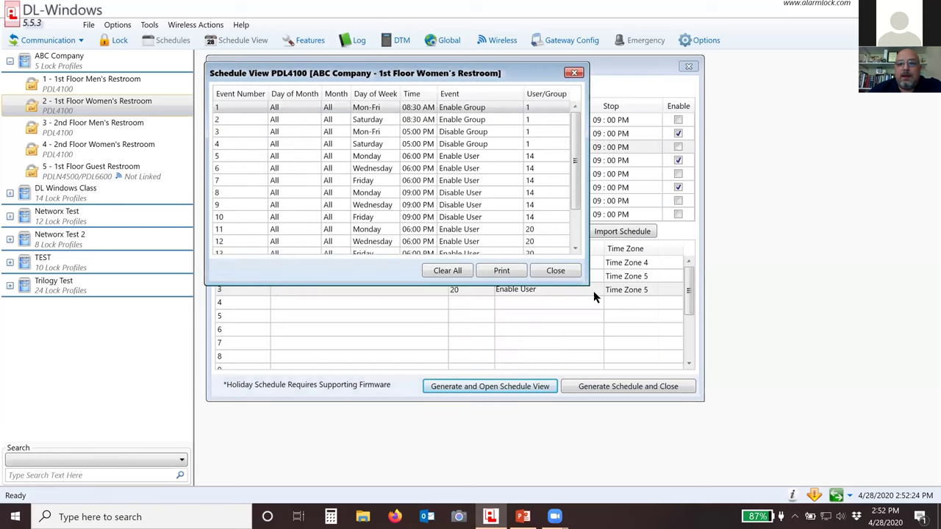
{"action": "left_click_drag", "start_coordinate": [658, 365], "coordinate": [684, 410]}
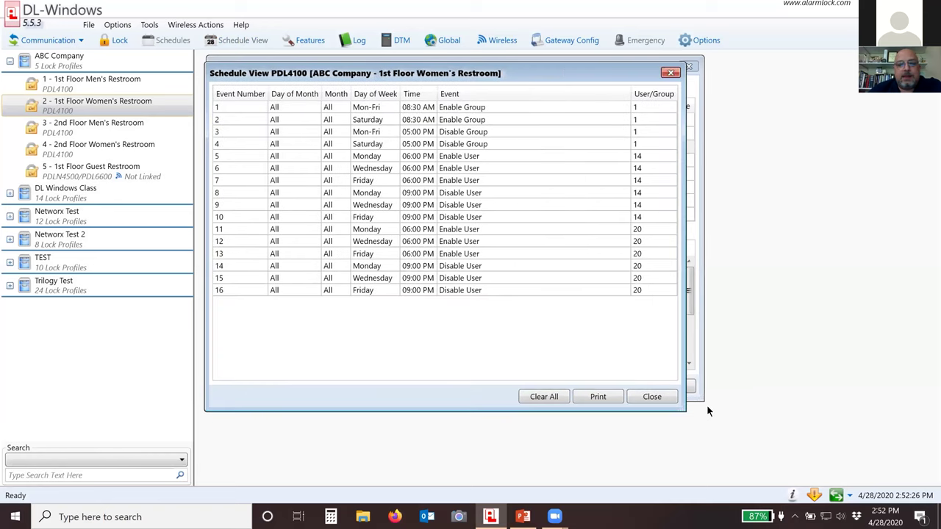
Review the generated enable and disable events for users 14 and 20, and close the schedule view.
{"action": "left_click", "coordinate": [643, 156]}
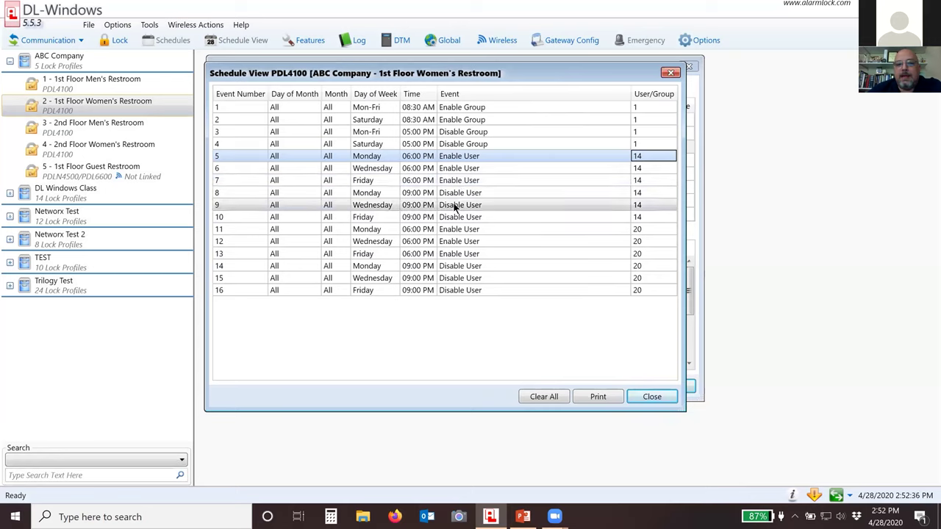
{"action": "left_click", "coordinate": [636, 234]}
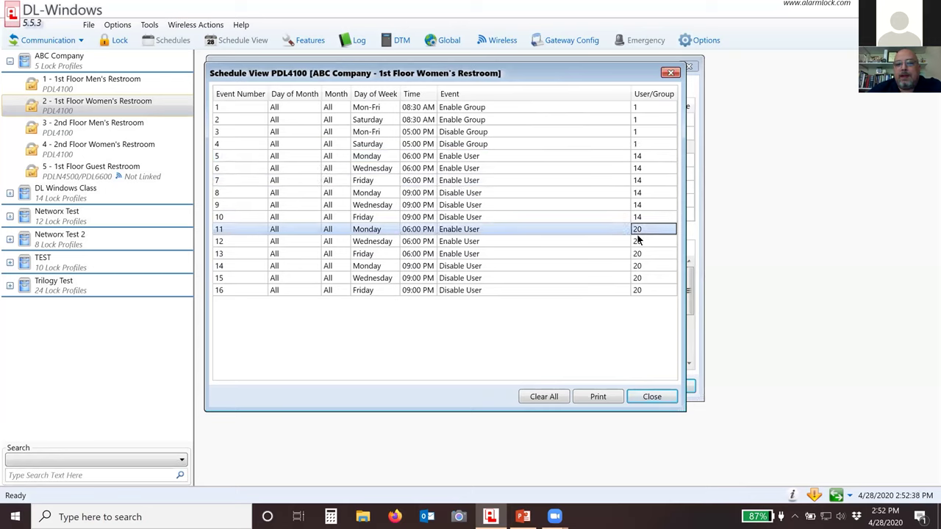
{"action": "left_click", "coordinate": [637, 292]}
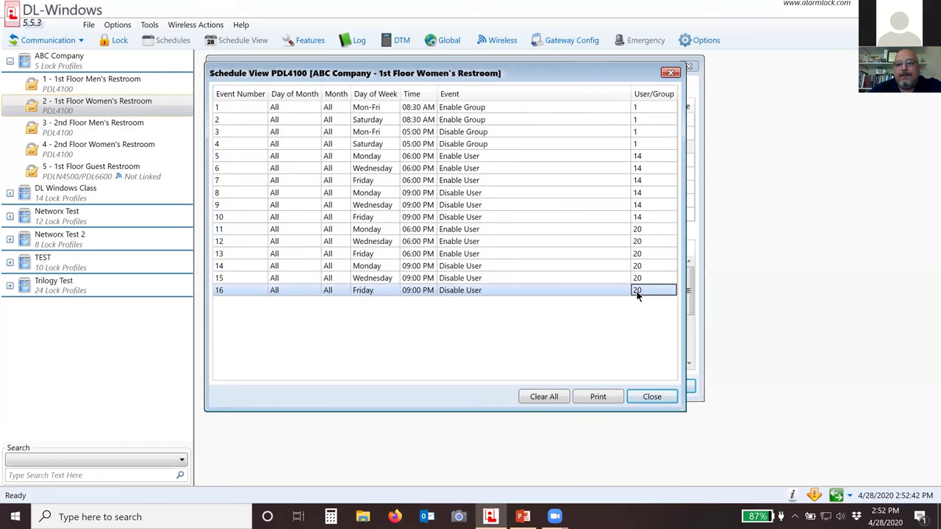
{"action": "left_click", "coordinate": [652, 397]}
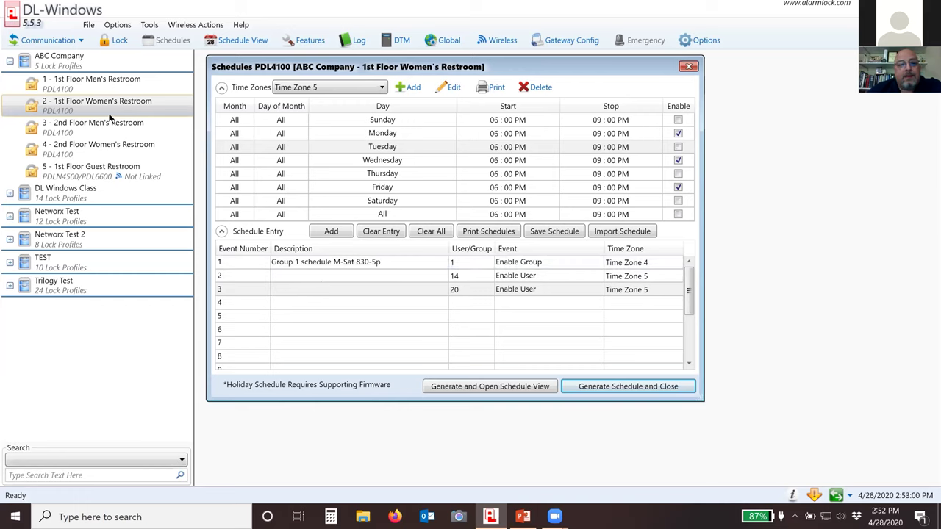
Compare the schedule entries of the 2nd Floor Women's Restroom with the user 14 and 20 entries of the 1st Floor Women's Restroom.
{"action": "left_click", "coordinate": [88, 148]}
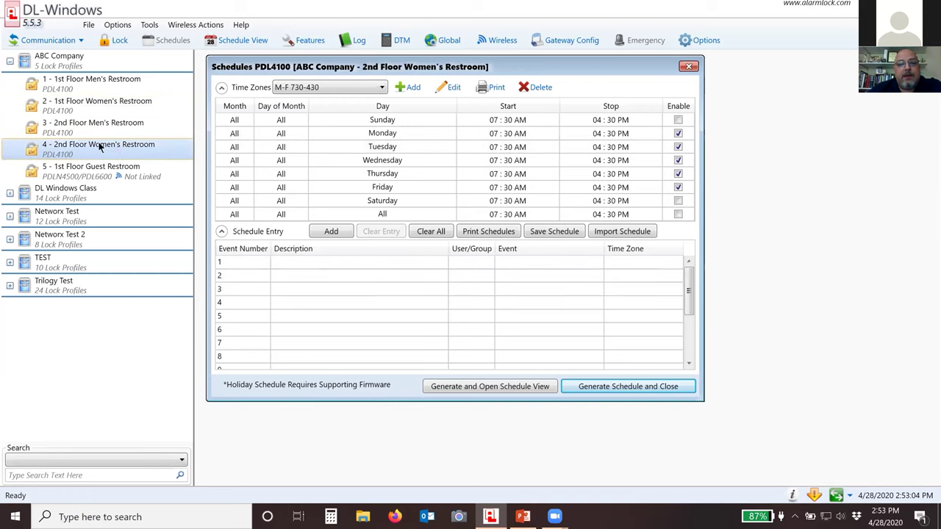
{"action": "left_click", "coordinate": [124, 105]}
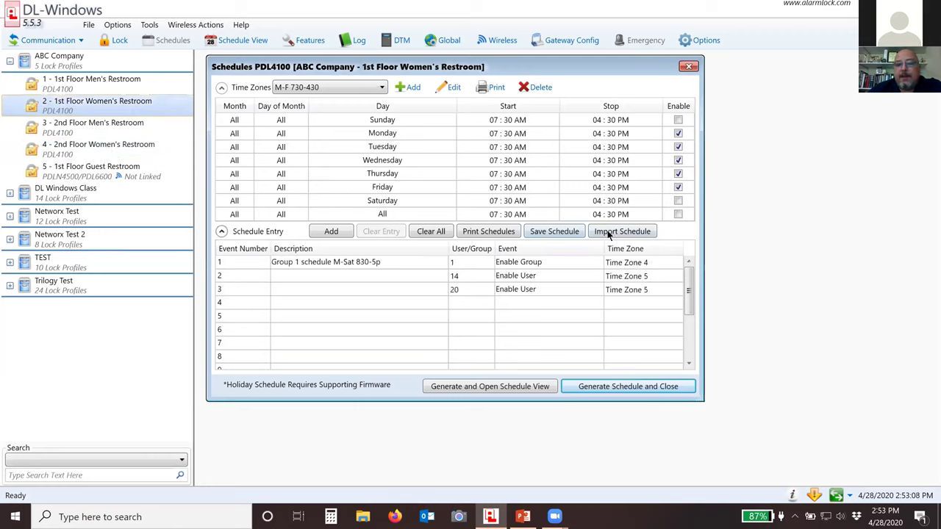
{"action": "left_click", "coordinate": [461, 277]}
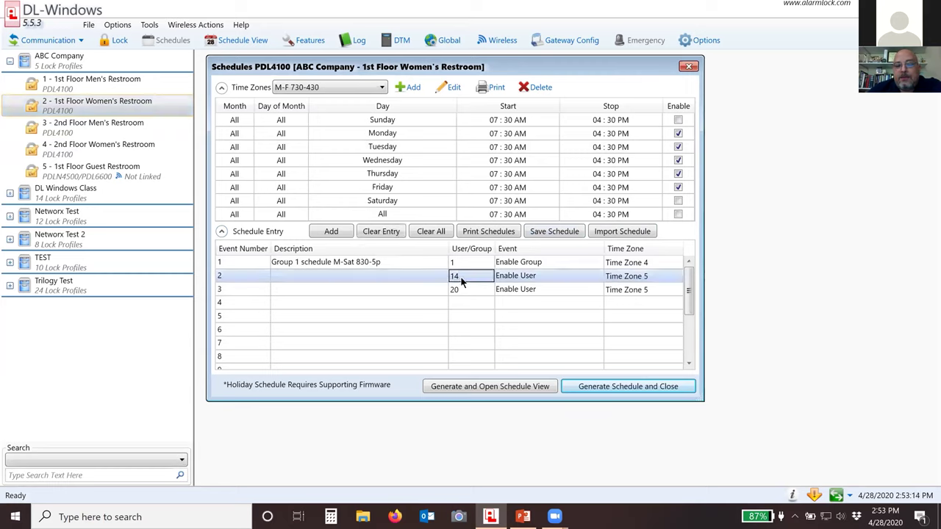
{"action": "left_click", "coordinate": [463, 290]}
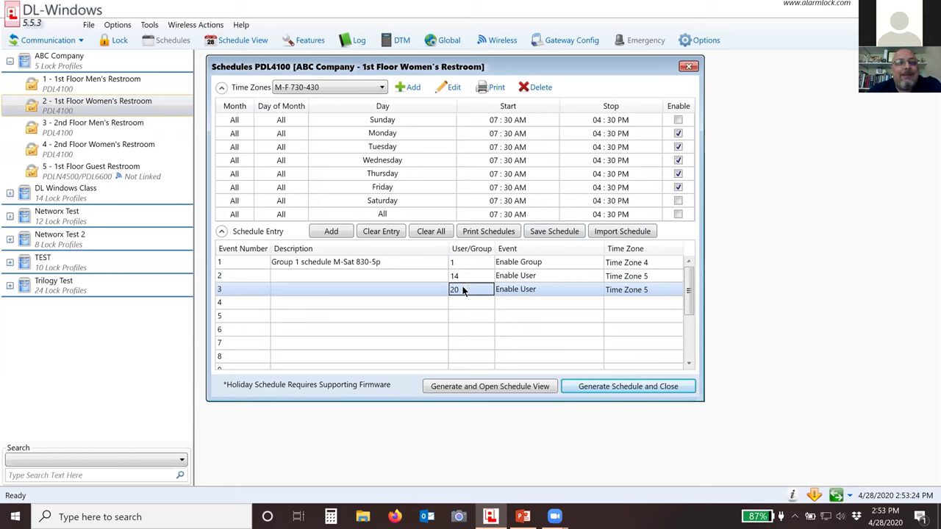
Check users 14 and 20 in the 2nd Floor Women's Restroom lock data, and switch to the 1st Floor Women's Restroom data to compare.
{"action": "left_click", "coordinate": [98, 145]}
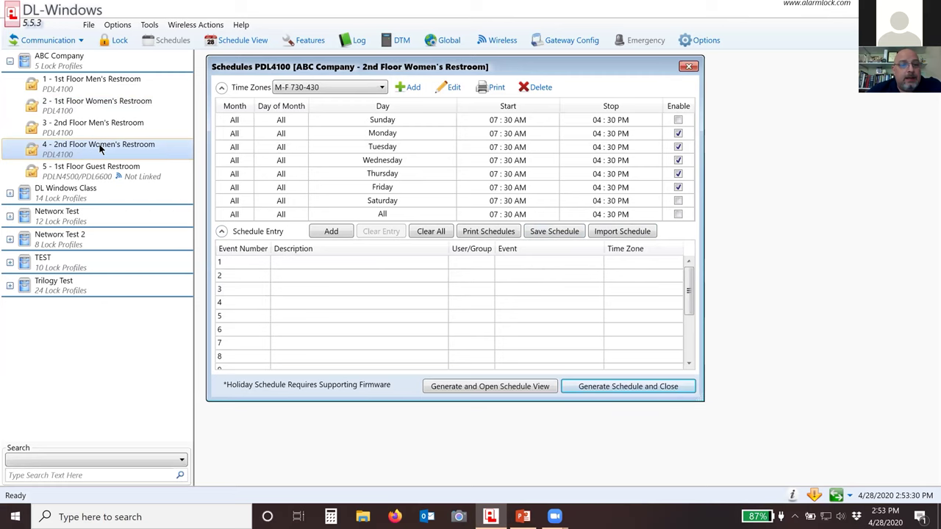
{"action": "left_click", "coordinate": [113, 42]}
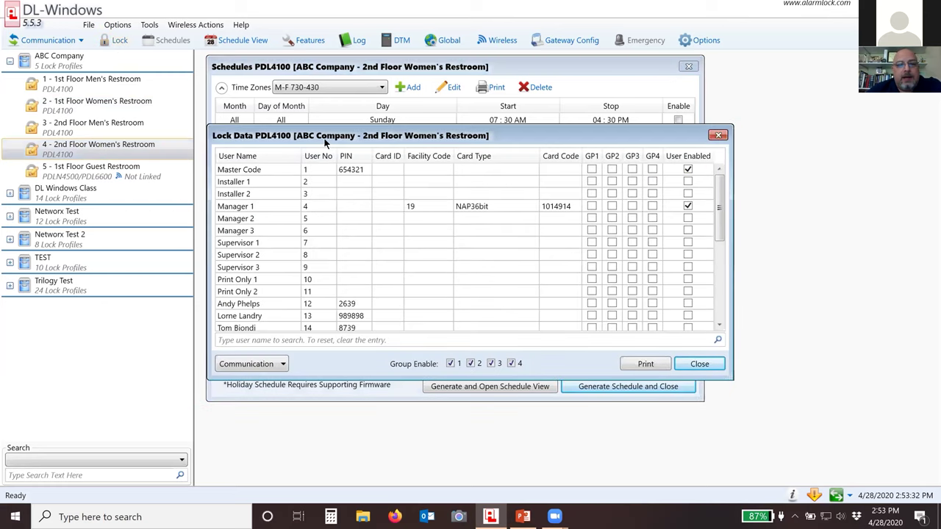
{"action": "left_click_drag", "start_coordinate": [325, 142], "coordinate": [318, 106]}
{"action": "scroll", "coordinate": [316, 183], "scroll_direction": "down", "scroll_amount": 3}
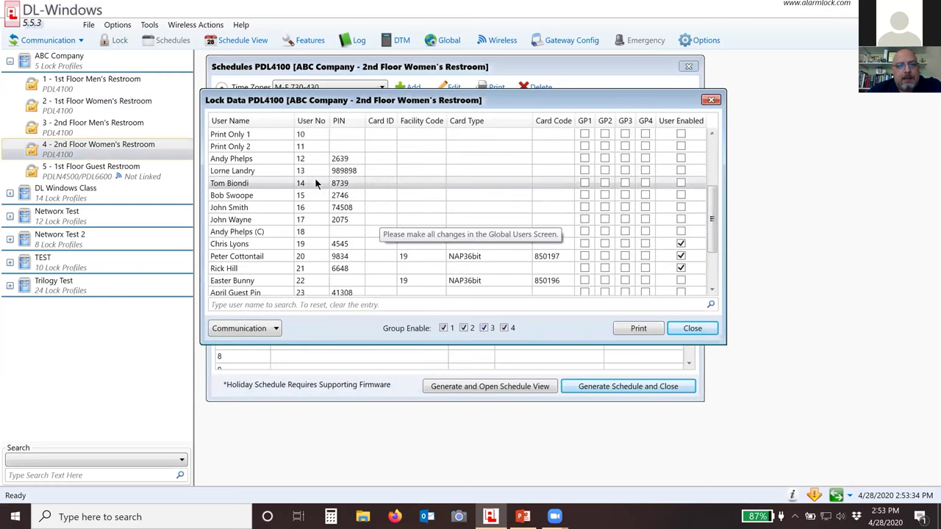
{"action": "left_click", "coordinate": [316, 183]}
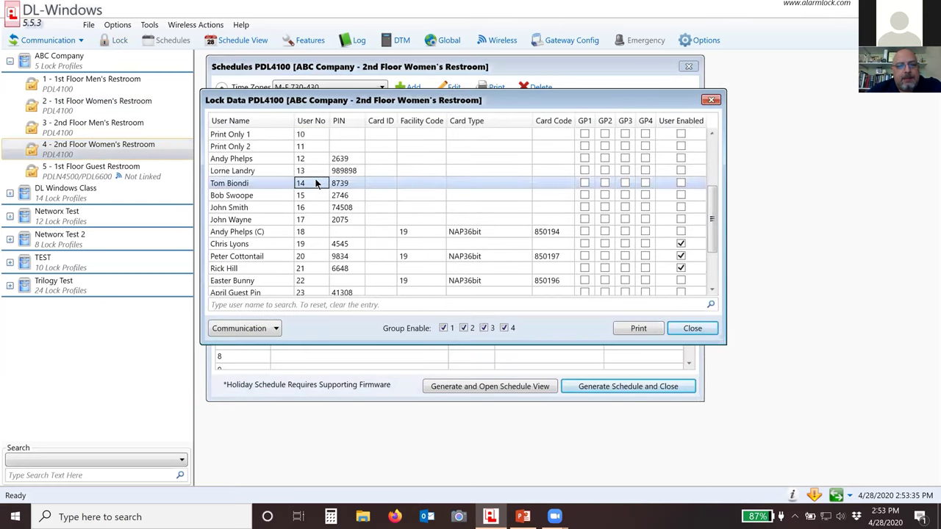
{"action": "left_click", "coordinate": [314, 261]}
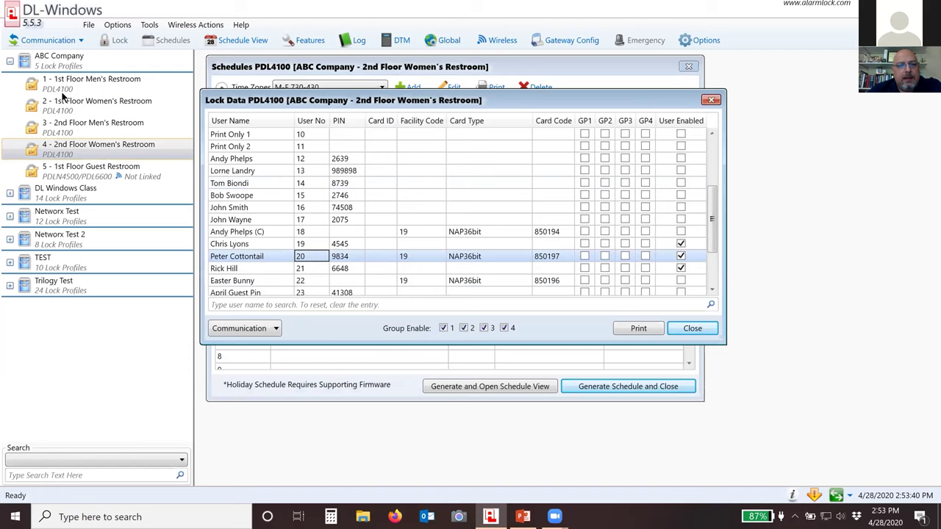
{"action": "left_click", "coordinate": [83, 103]}
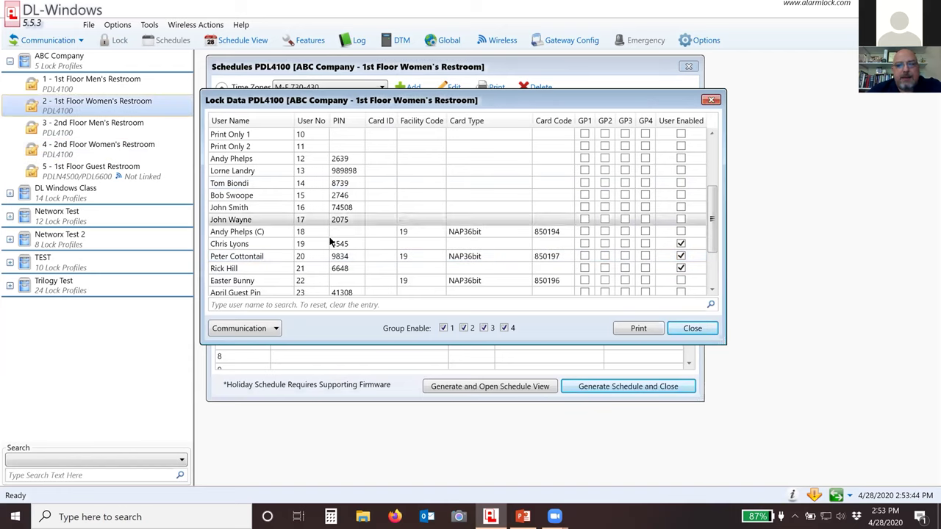
Close the lock data, switch to the 2nd Floor Women's Restroom schedules, and add Time Zone 7.
{"action": "left_click", "coordinate": [692, 329]}
{"action": "left_click", "coordinate": [102, 145]}
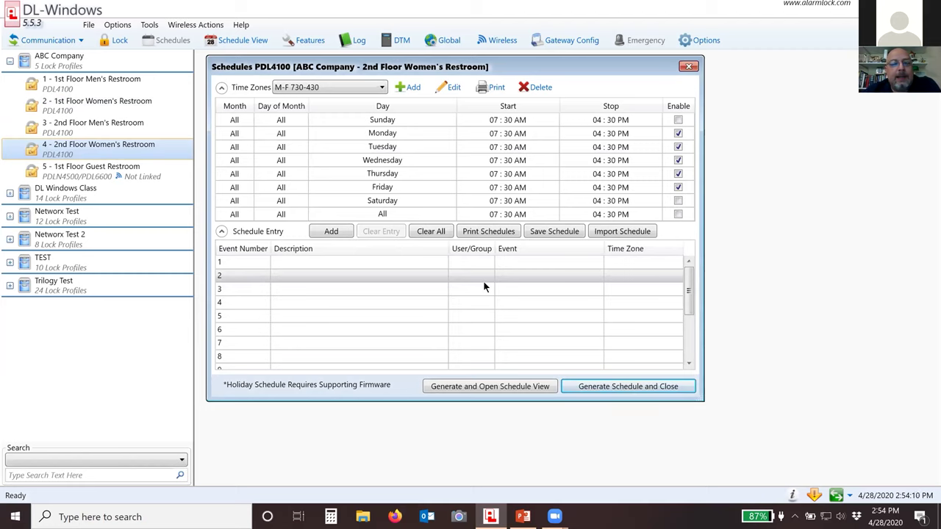
{"action": "left_click", "coordinate": [110, 169]}
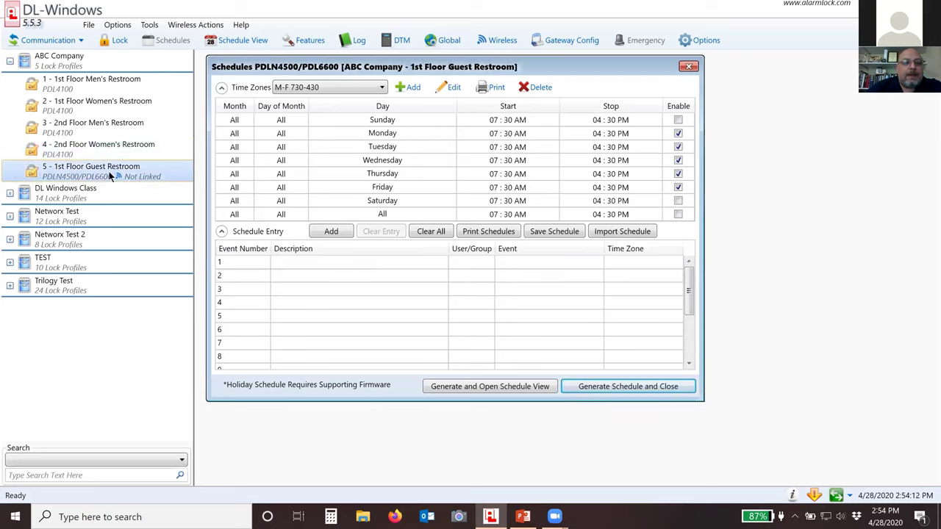
{"action": "left_click", "coordinate": [99, 150]}
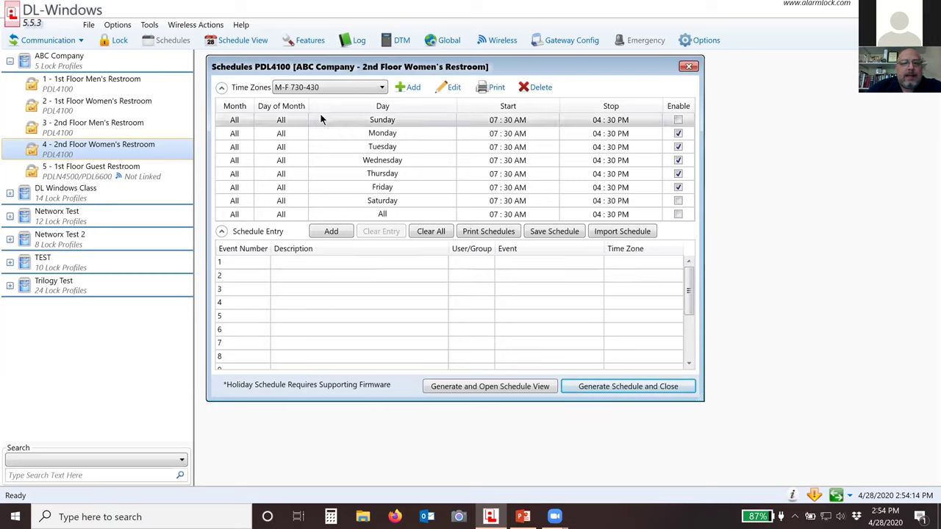
{"action": "left_click", "coordinate": [362, 88]}
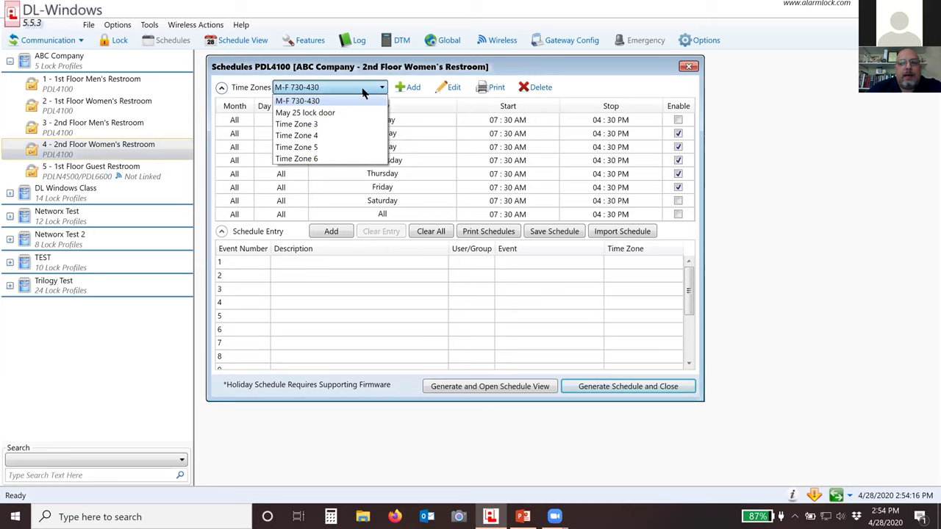
{"action": "left_click", "coordinate": [321, 155]}
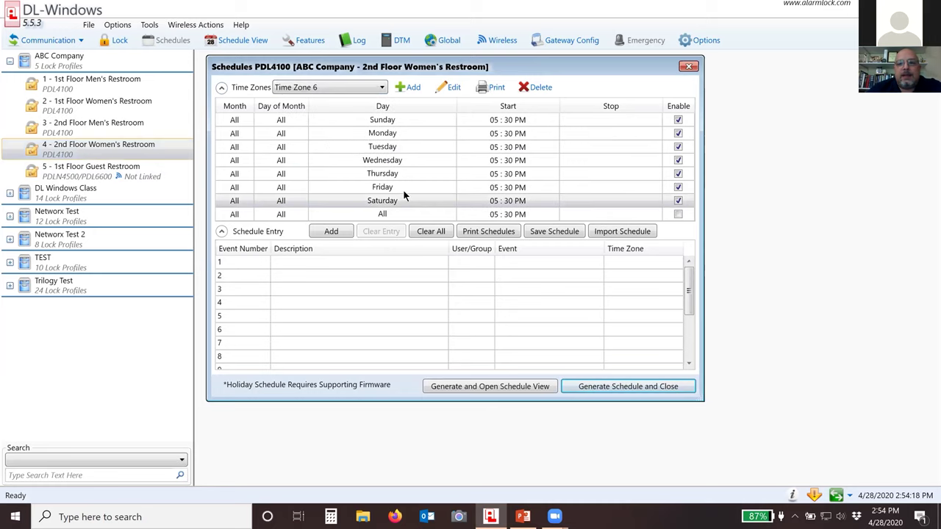
{"action": "key", "text": "Down"}
Examine the event options offered for the first schedule entry, including the Group 1 open window choices.
{"action": "left_click", "coordinate": [540, 263]}
{"action": "left_click", "coordinate": [539, 263]}
{"action": "left_click", "coordinate": [539, 263]}
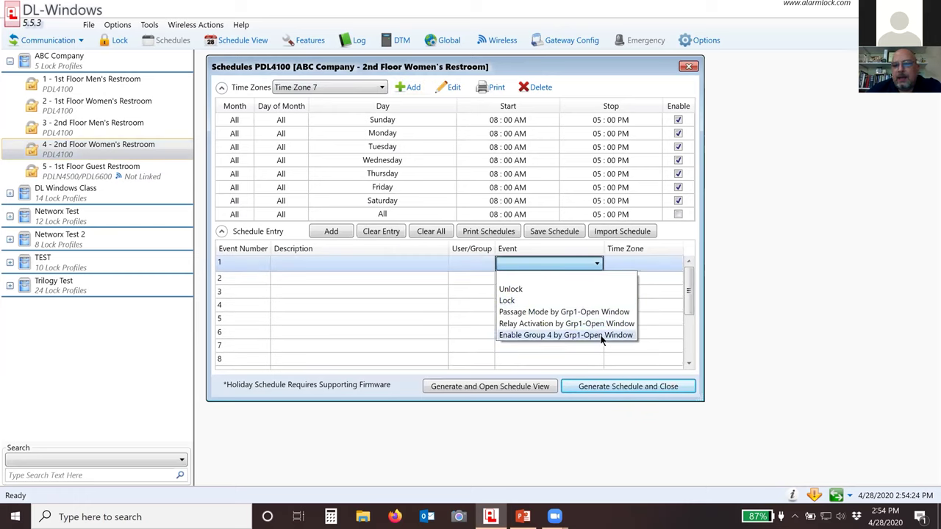
{"action": "left_click", "coordinate": [526, 270]}
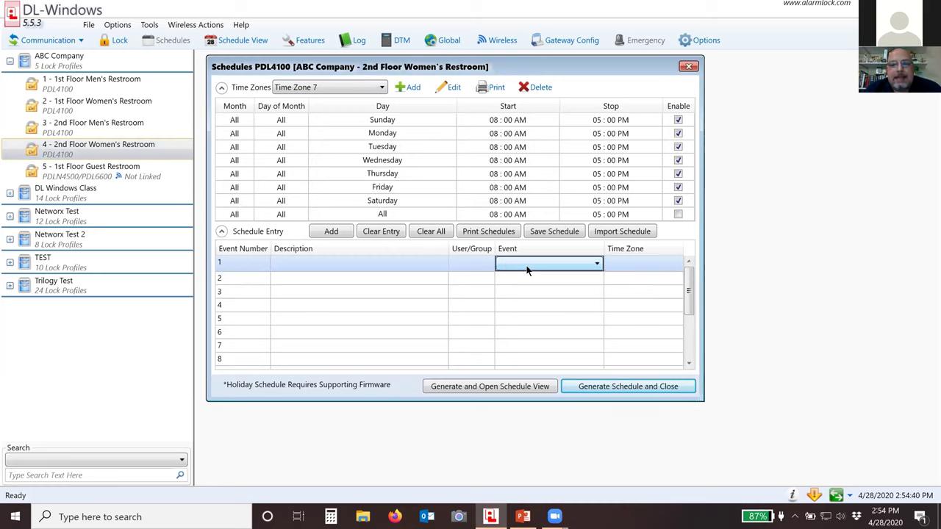
{"action": "left_click", "coordinate": [527, 269]}
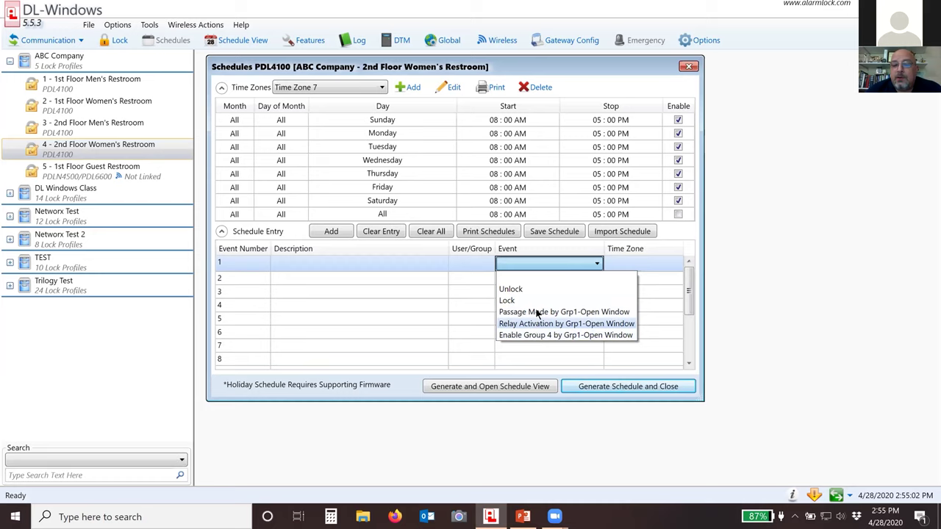
{"action": "left_click", "coordinate": [539, 266]}
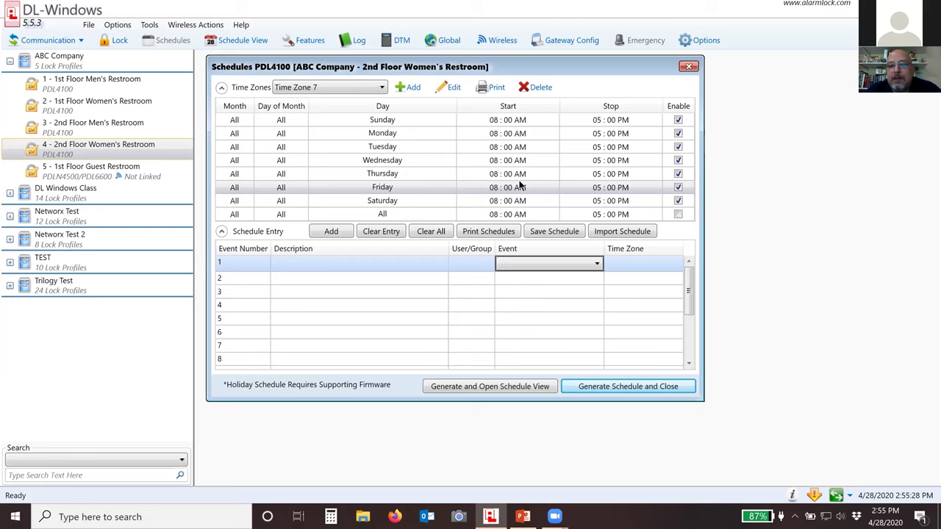
Set Monday's start time to 07:00 AM and stop time to 10:00 AM in Time Zone 7.
{"action": "left_click", "coordinate": [494, 139]}
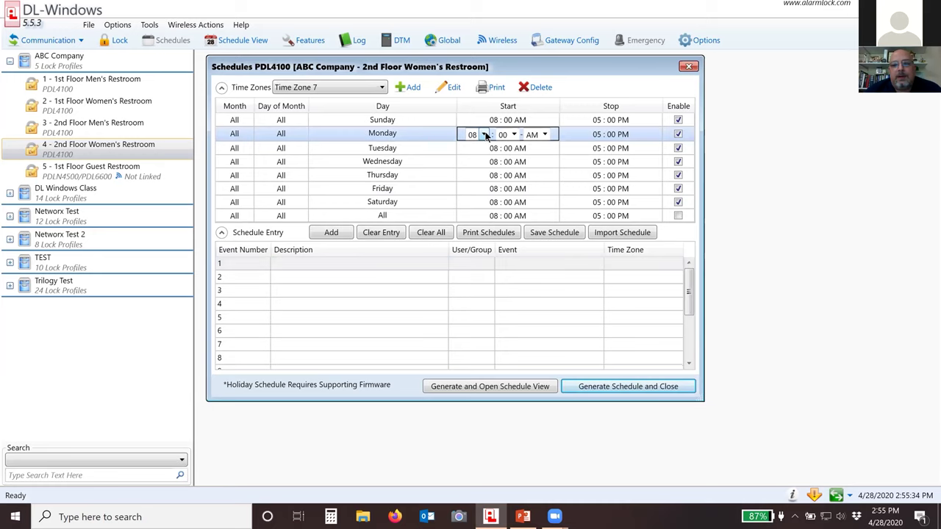
{"action": "left_click", "coordinate": [483, 135]}
{"action": "left_click", "coordinate": [477, 222]}
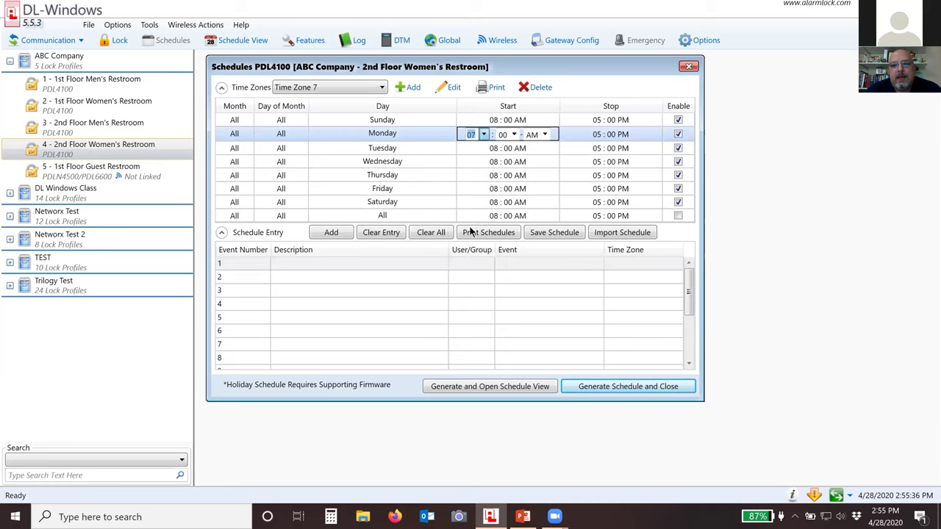
{"action": "left_click", "coordinate": [588, 134]}
{"action": "left_click", "coordinate": [587, 134]}
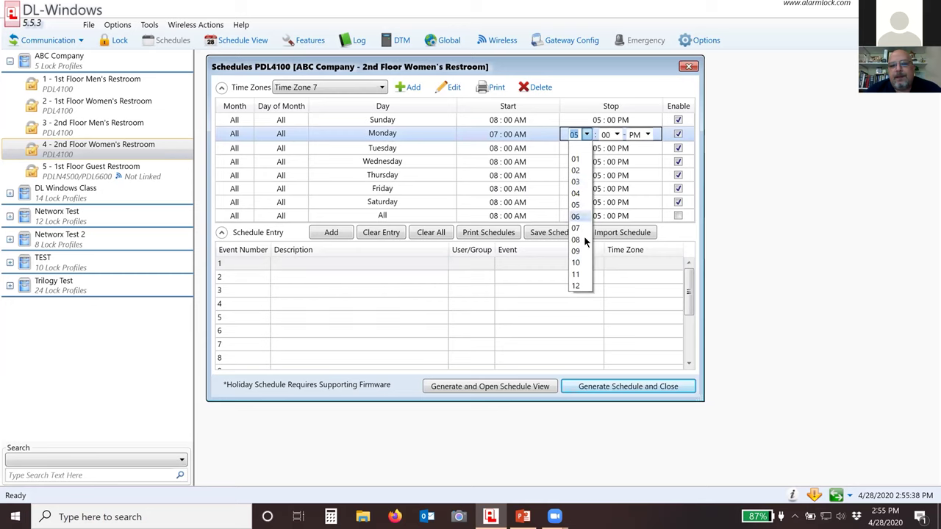
{"action": "left_click", "coordinate": [576, 263]}
{"action": "left_click", "coordinate": [641, 136]}
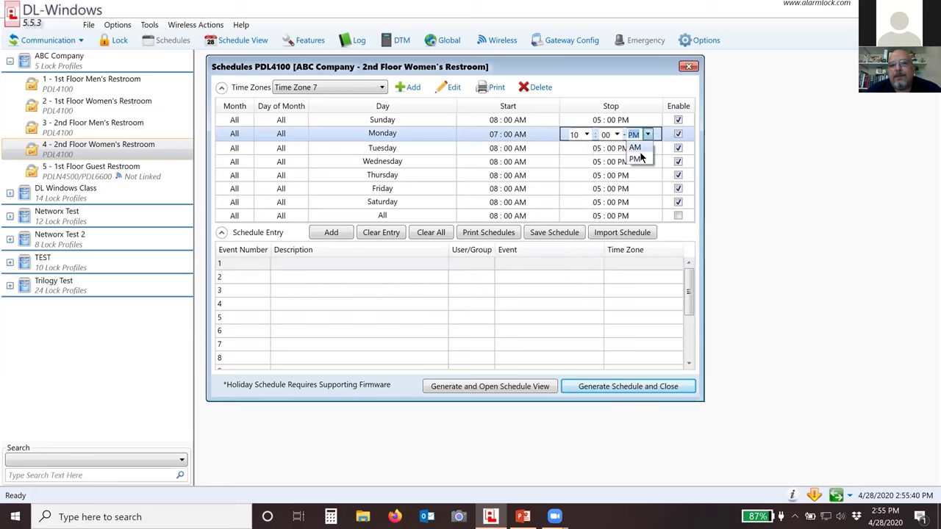
{"action": "left_click", "coordinate": [635, 148]}
Copy Monday's start and stop times to every row of Time Zone 7, and enable the All days row.
{"action": "left_click", "coordinate": [523, 135]}
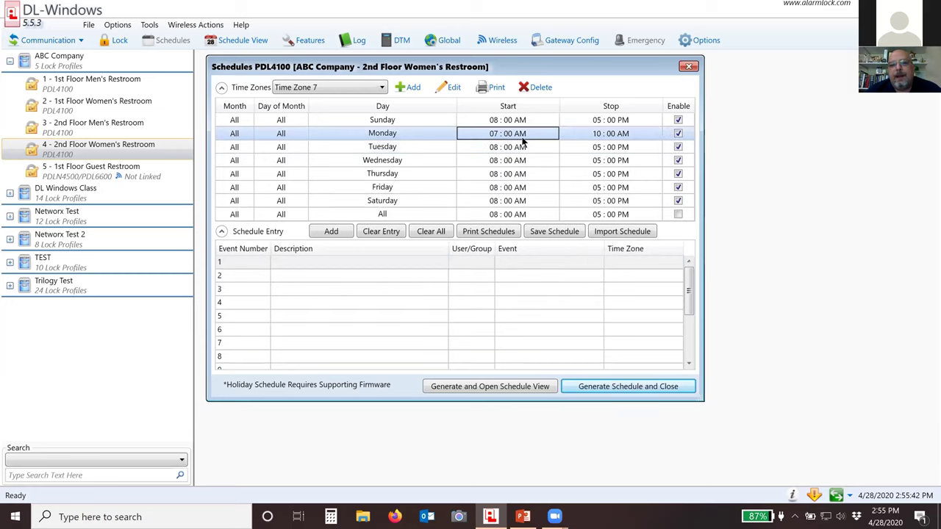
{"action": "right_click", "coordinate": [539, 141]}
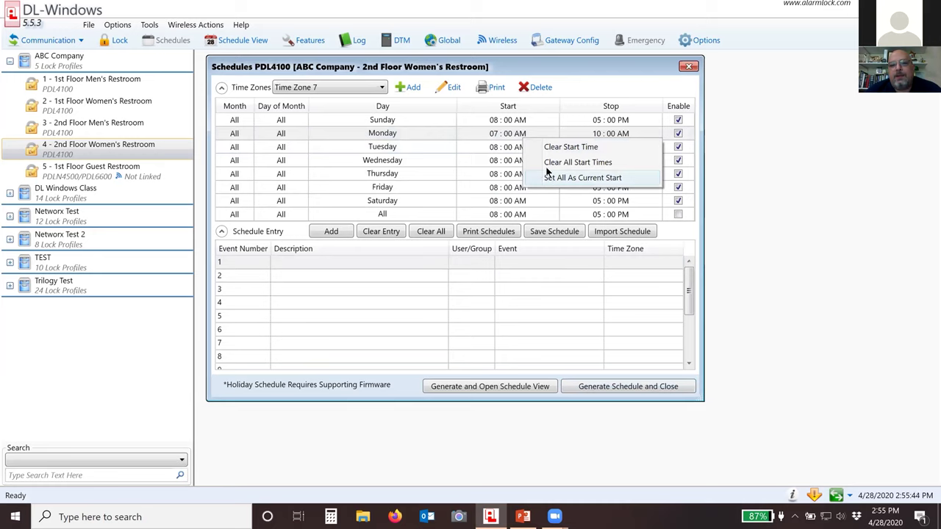
{"action": "left_click", "coordinate": [552, 177]}
{"action": "right_click", "coordinate": [581, 135]}
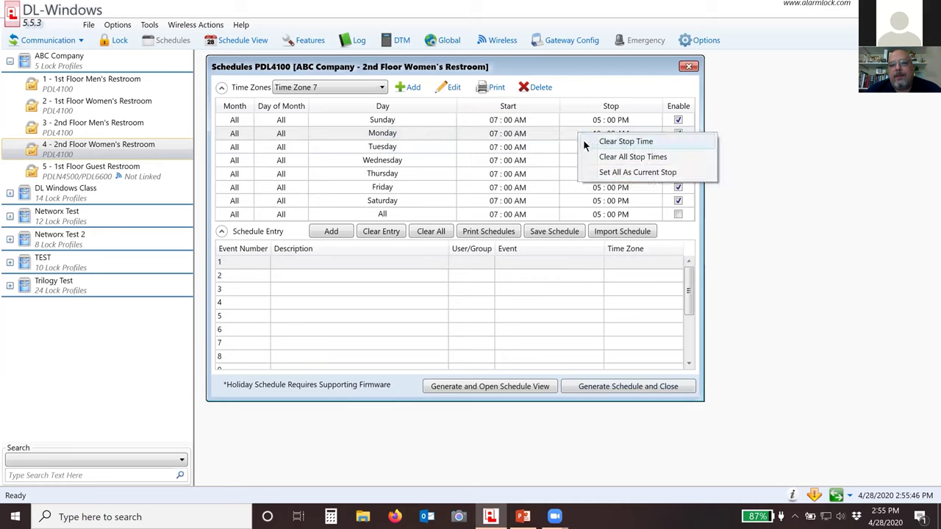
{"action": "left_click", "coordinate": [594, 172]}
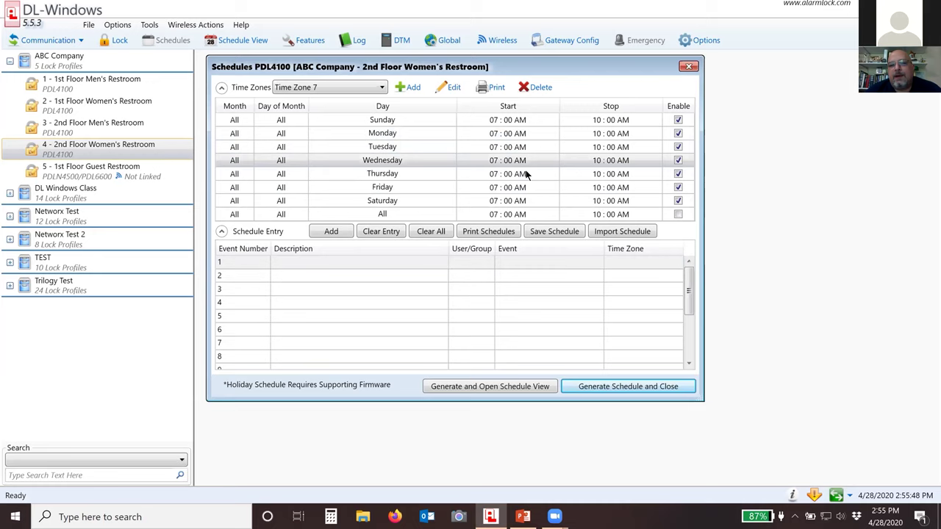
{"action": "left_click", "coordinate": [676, 214]}
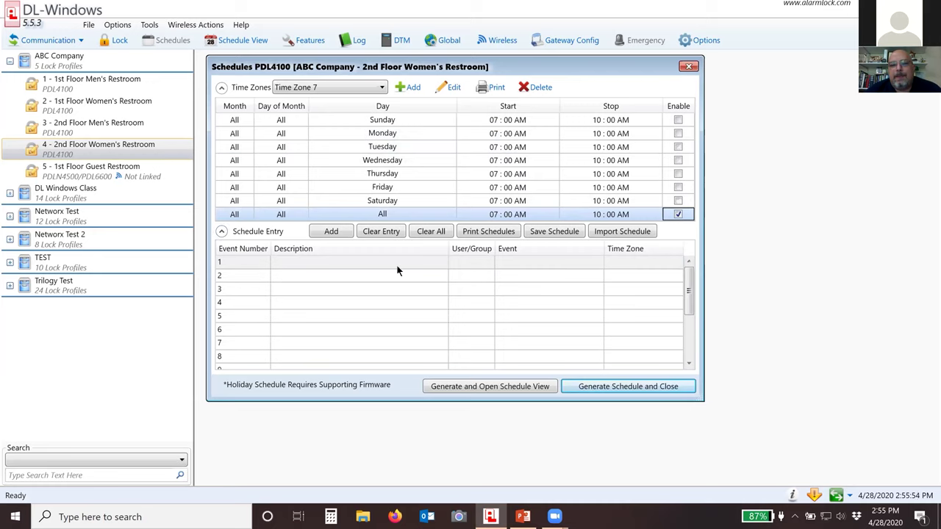
Set the first schedule entry to Passage Mode by Grp1-Open Window with Time Zone 7.
{"action": "left_click", "coordinate": [298, 262]}
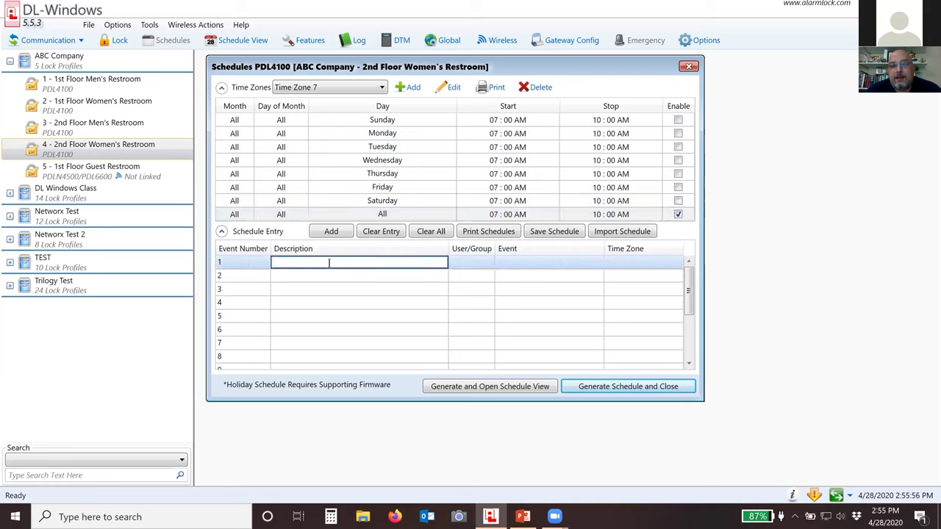
{"action": "left_click", "coordinate": [524, 262]}
{"action": "left_click", "coordinate": [525, 262]}
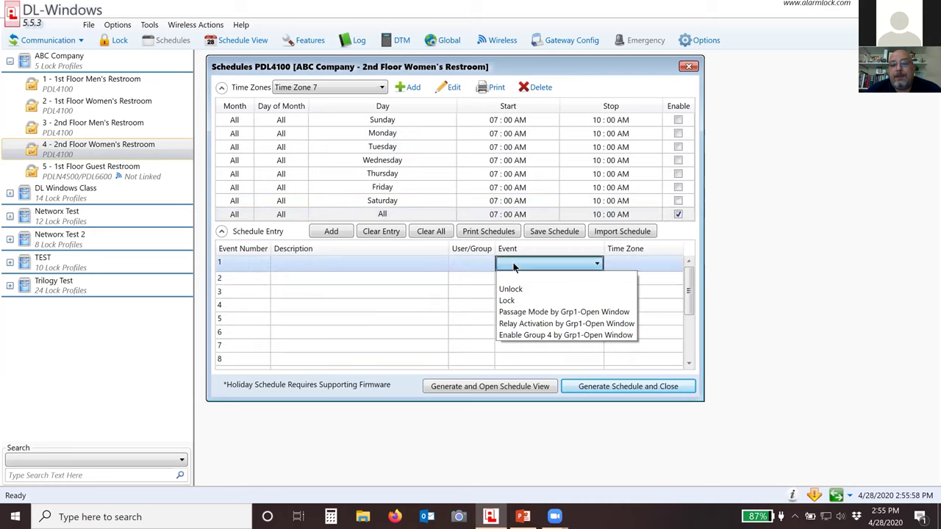
{"action": "left_click", "coordinate": [515, 313]}
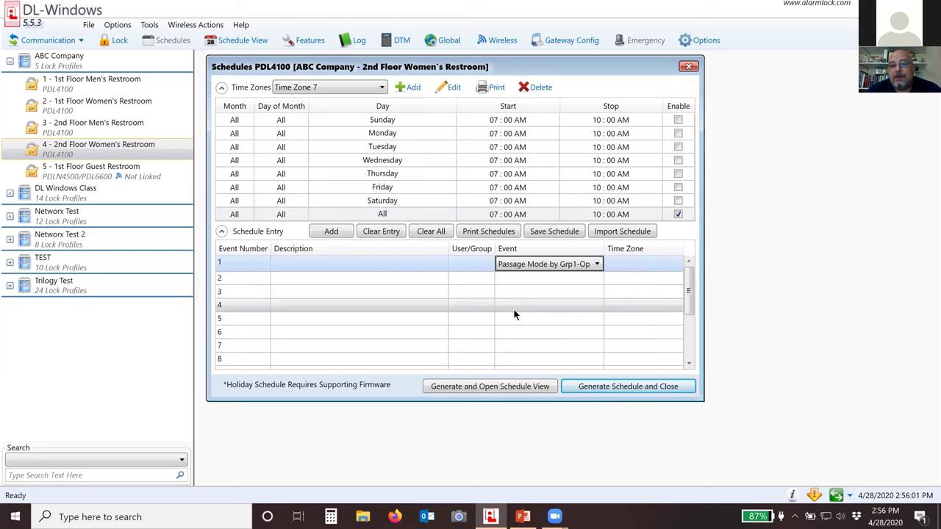
{"action": "left_click", "coordinate": [629, 269]}
{"action": "left_click", "coordinate": [629, 269]}
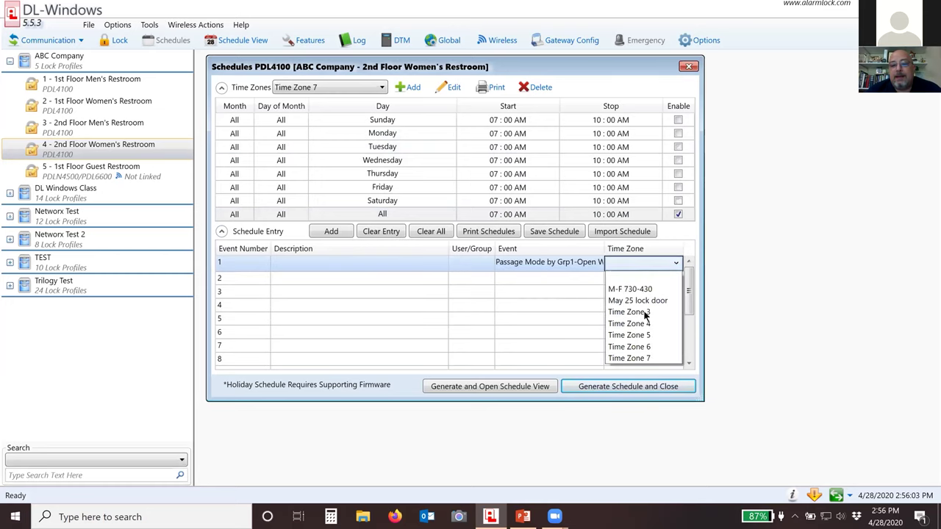
{"action": "left_click", "coordinate": [639, 358]}
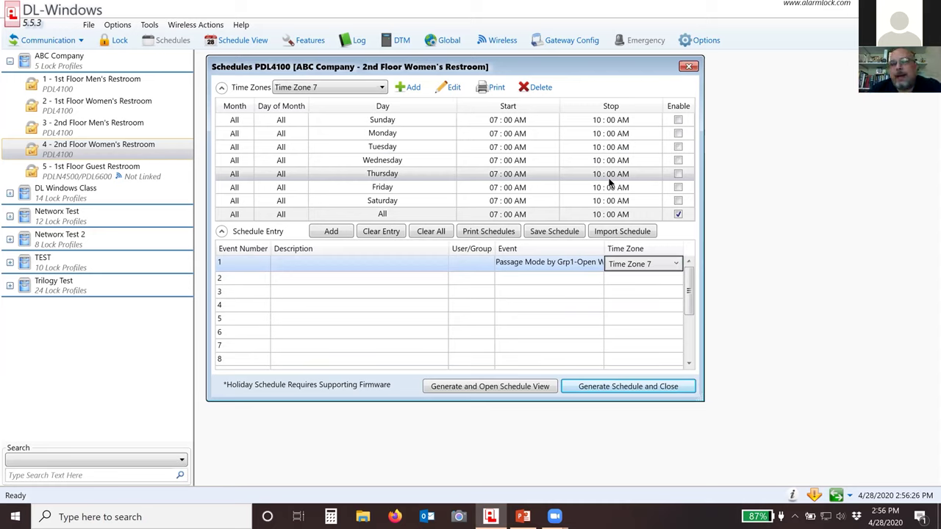
Add Time Zone 8 and clear all of its stop times.
{"action": "left_click", "coordinate": [401, 88]}
{"action": "right_click", "coordinate": [579, 146]}
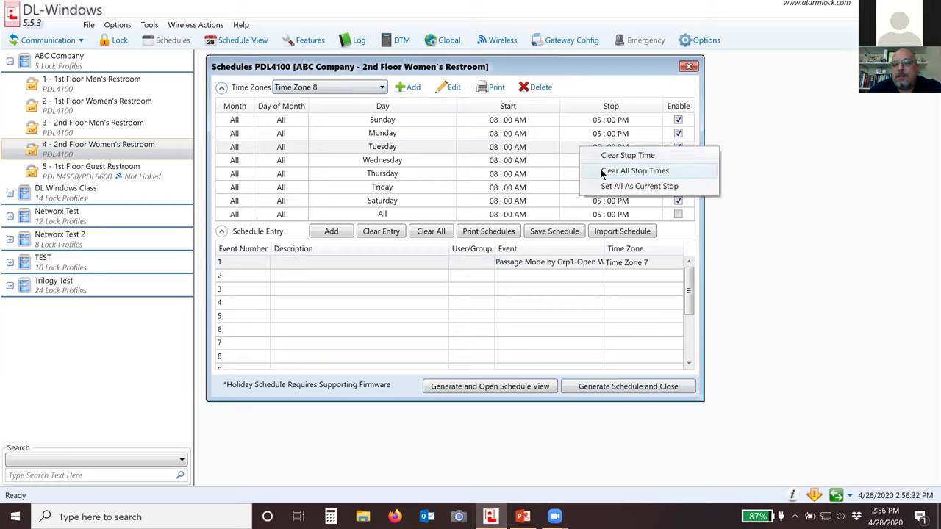
{"action": "left_click", "coordinate": [621, 172]}
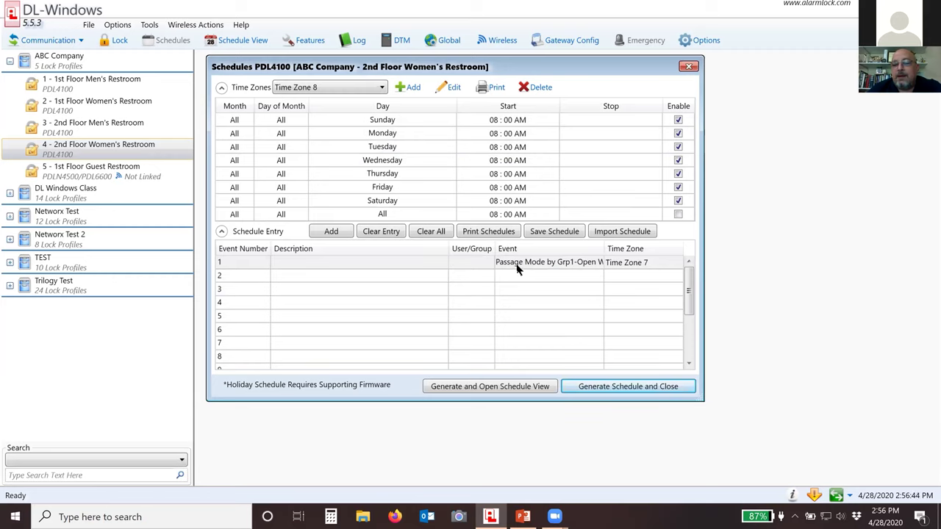
Set the start time of every Time Zone 8 row to 05:00 PM, and enable the All days row.
{"action": "left_click", "coordinate": [497, 148]}
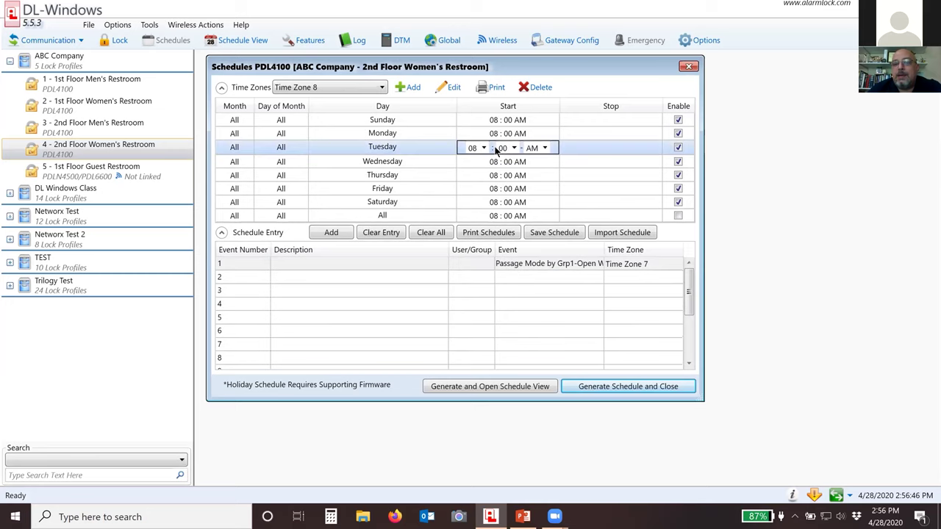
{"action": "left_click", "coordinate": [482, 148]}
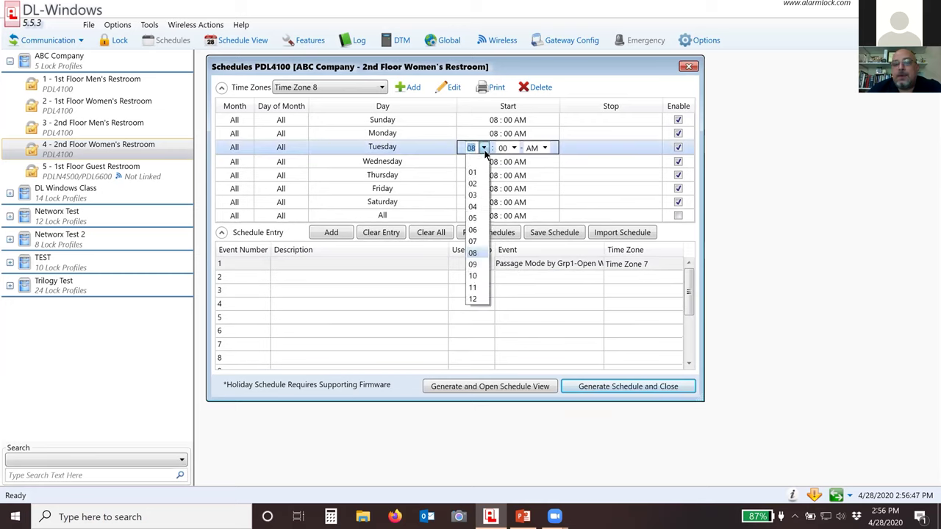
{"action": "left_click", "coordinate": [472, 217]}
{"action": "left_click", "coordinate": [545, 148]}
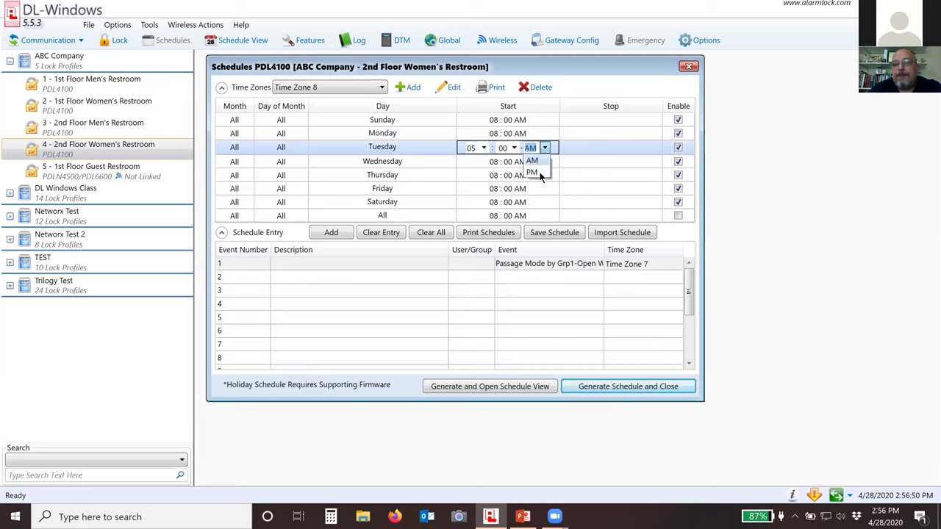
{"action": "left_click", "coordinate": [533, 172]}
{"action": "left_click", "coordinate": [533, 165]}
{"action": "left_click", "coordinate": [509, 148]}
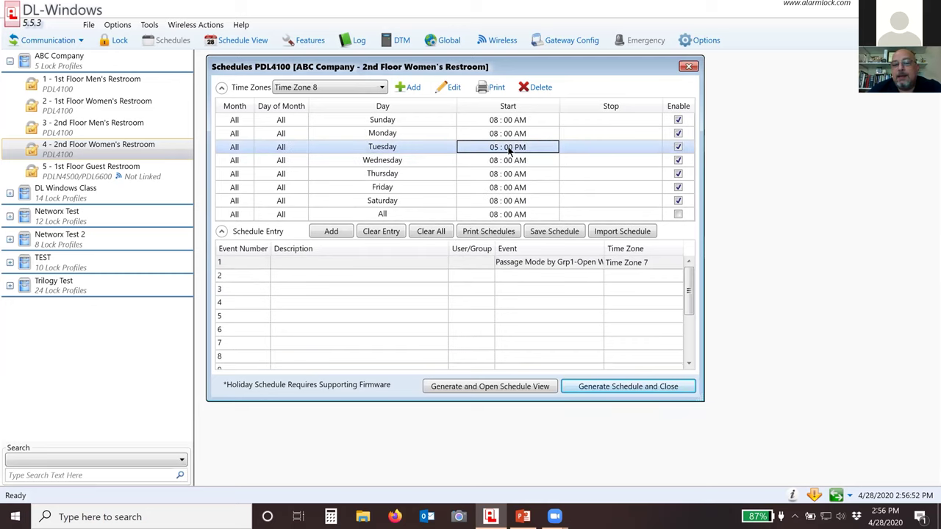
{"action": "right_click", "coordinate": [512, 151]}
{"action": "left_click", "coordinate": [534, 187]}
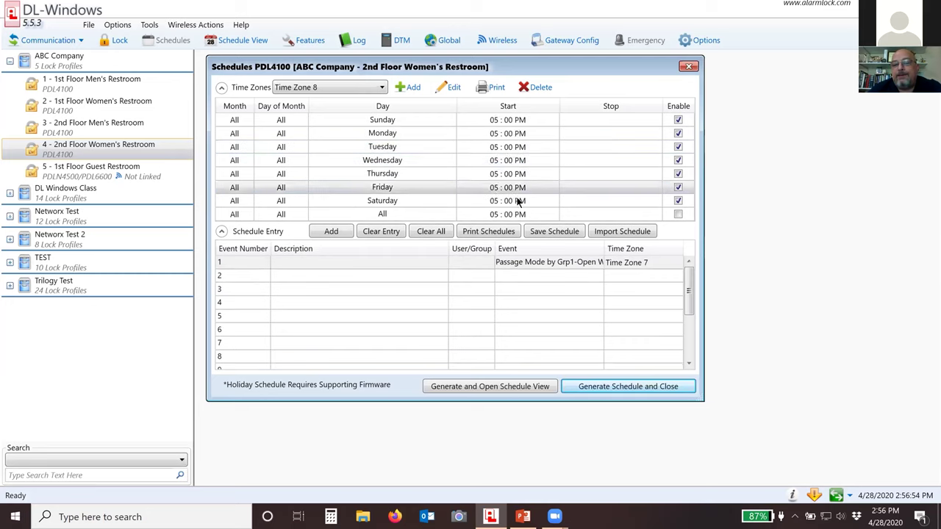
{"action": "left_click", "coordinate": [678, 214]}
{"action": "left_click", "coordinate": [678, 213]}
Set the second schedule entry to Lock with Time Zone 8, and generate the schedule with its schedule view open.
{"action": "left_click", "coordinate": [533, 276]}
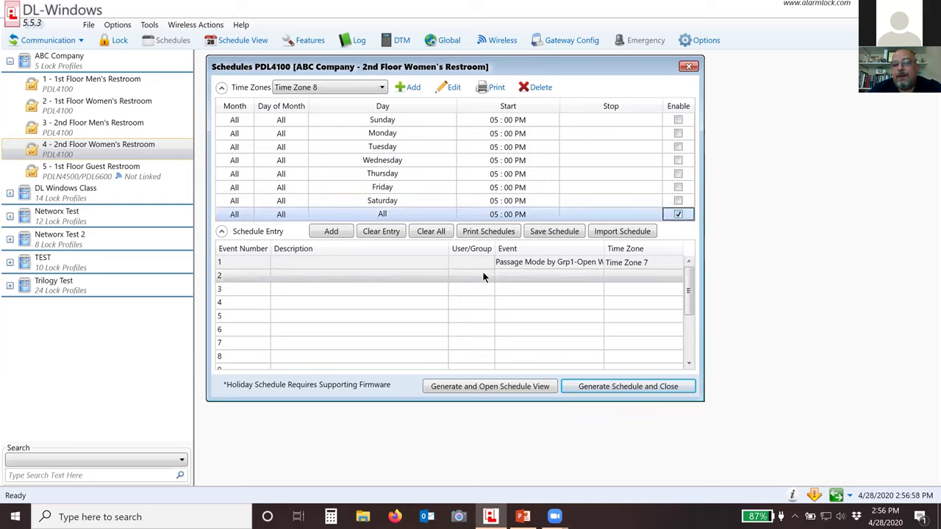
{"action": "left_click", "coordinate": [532, 277]}
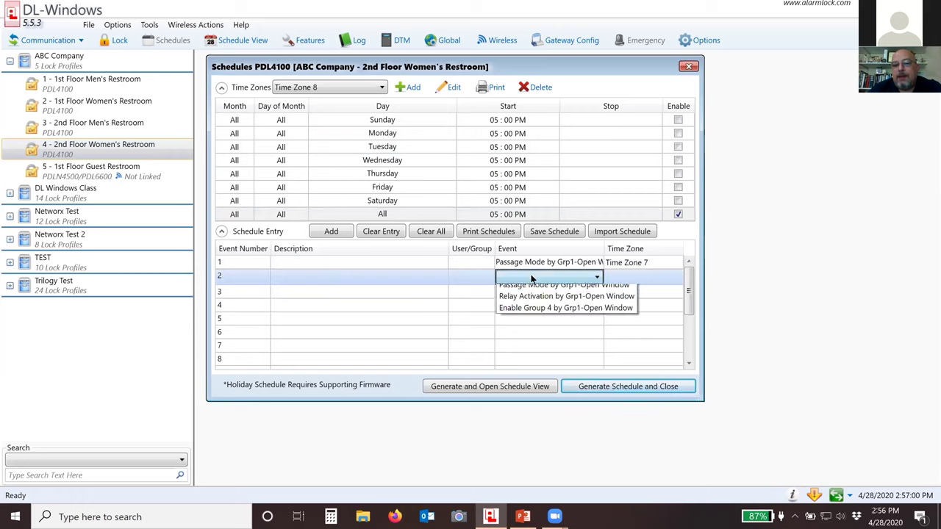
{"action": "left_click", "coordinate": [507, 313]}
{"action": "left_click", "coordinate": [628, 277]}
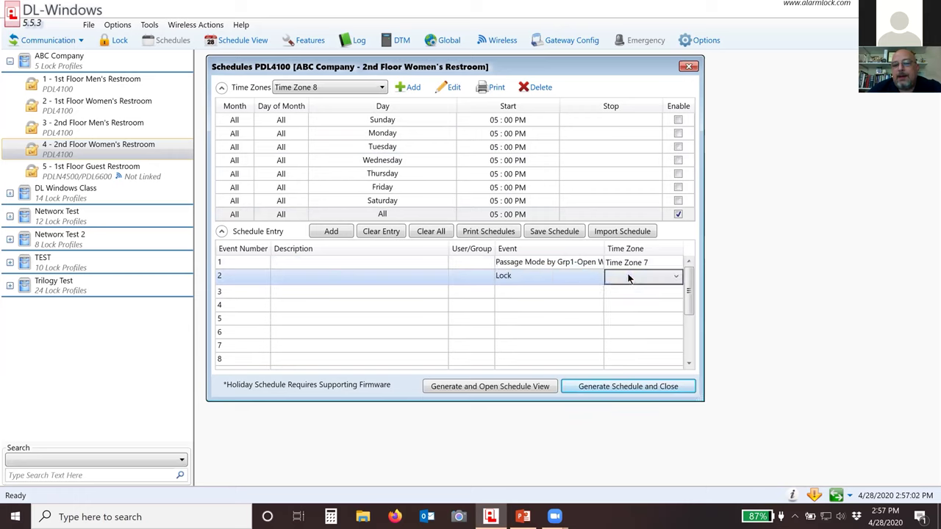
{"action": "left_click", "coordinate": [627, 277]}
{"action": "left_click", "coordinate": [628, 385]}
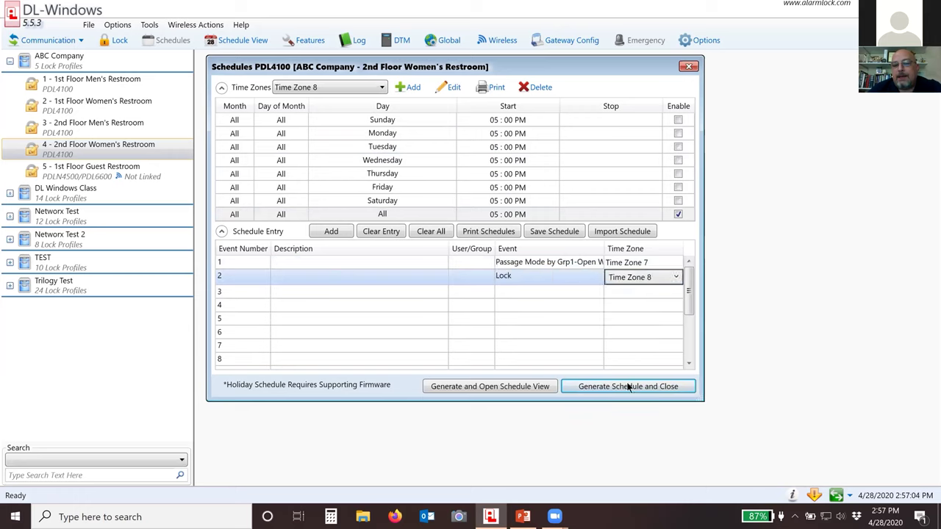
{"action": "left_click", "coordinate": [500, 387]}
{"action": "left_click", "coordinate": [501, 305]}
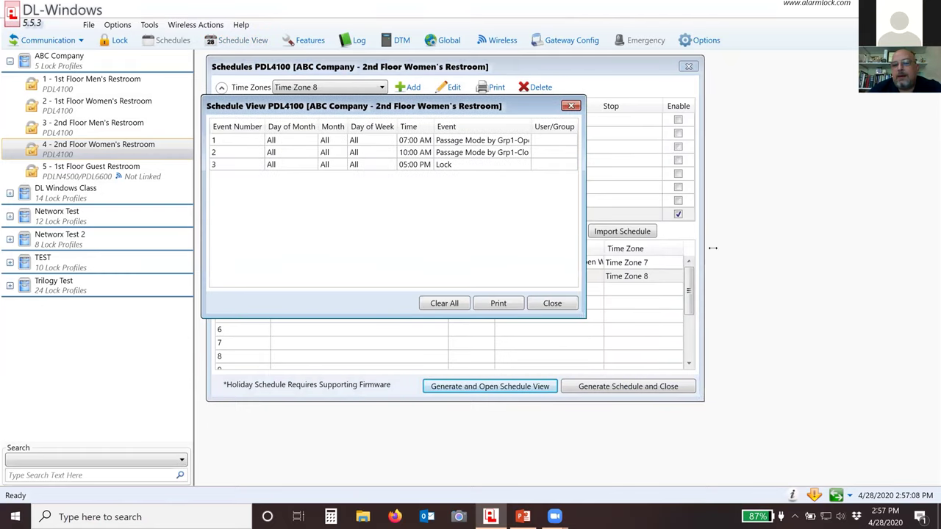
Review the open-window, close-window and lock events in the generated schedule view, and close the view.
{"action": "left_click", "coordinate": [524, 141]}
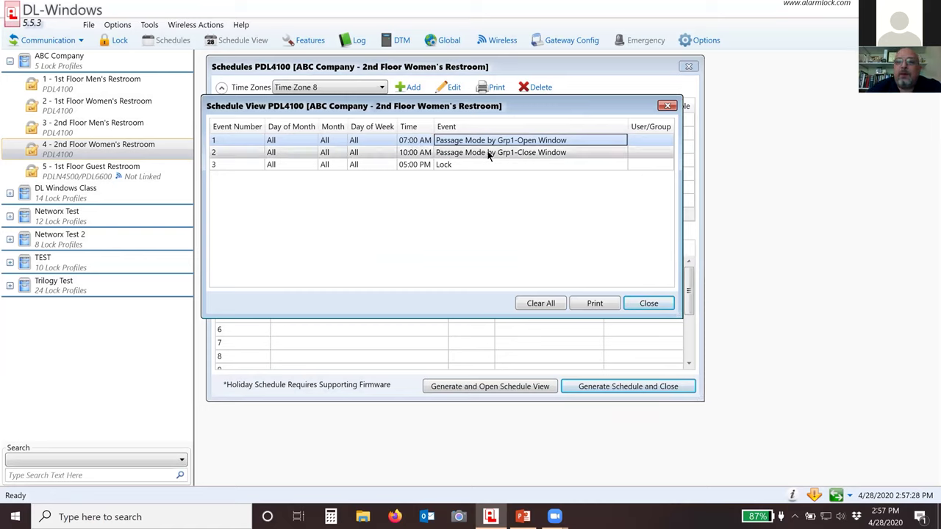
{"action": "left_click", "coordinate": [415, 153]}
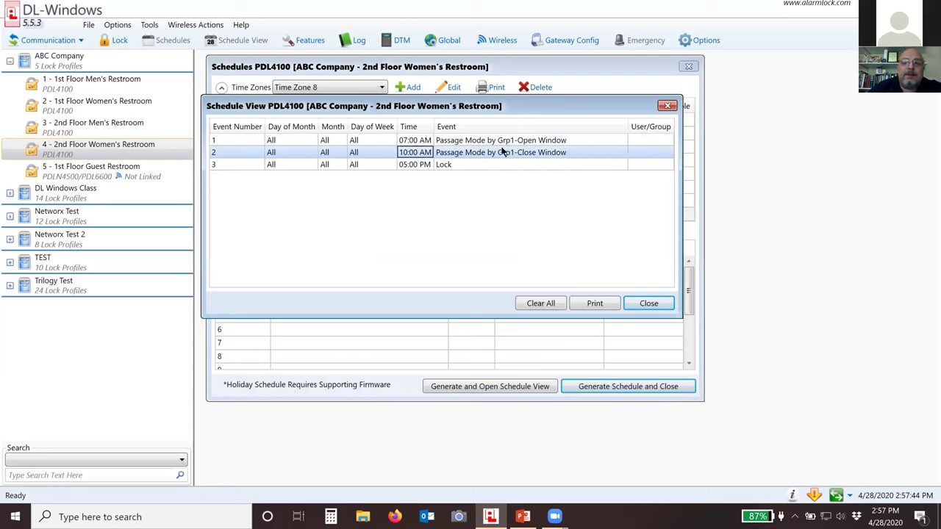
{"action": "left_click", "coordinate": [408, 166]}
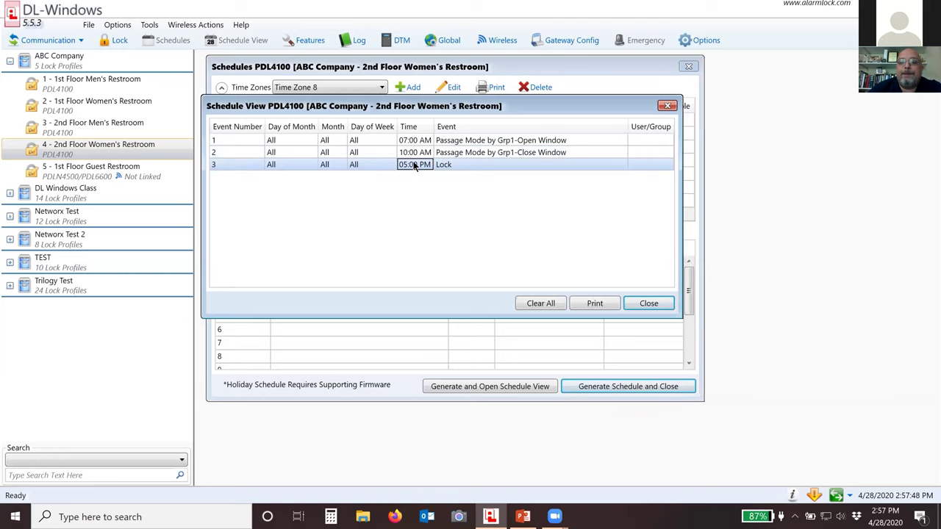
{"action": "left_click", "coordinate": [648, 303]}
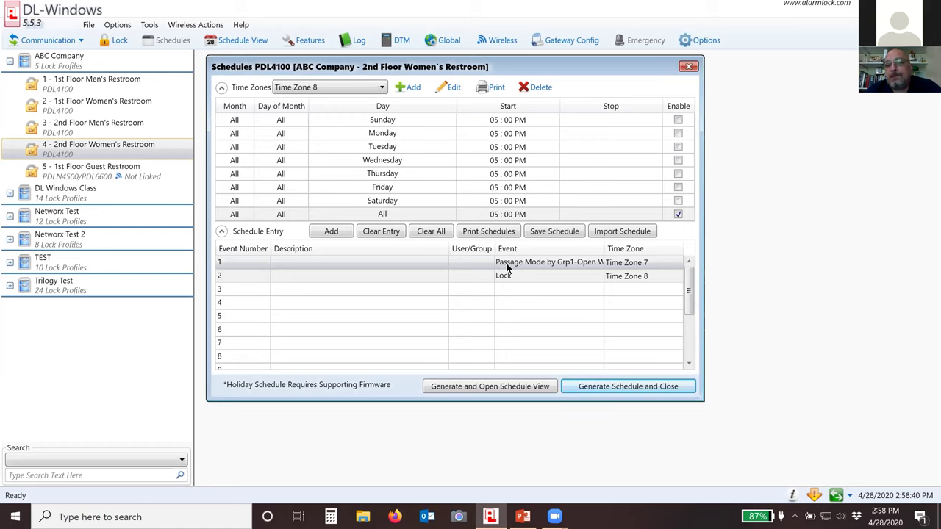
Check the Time Zone 7 times and change the first schedule entry's event to Enable Group 4 by Grp1-Open Window.
{"action": "left_click", "coordinate": [507, 269]}
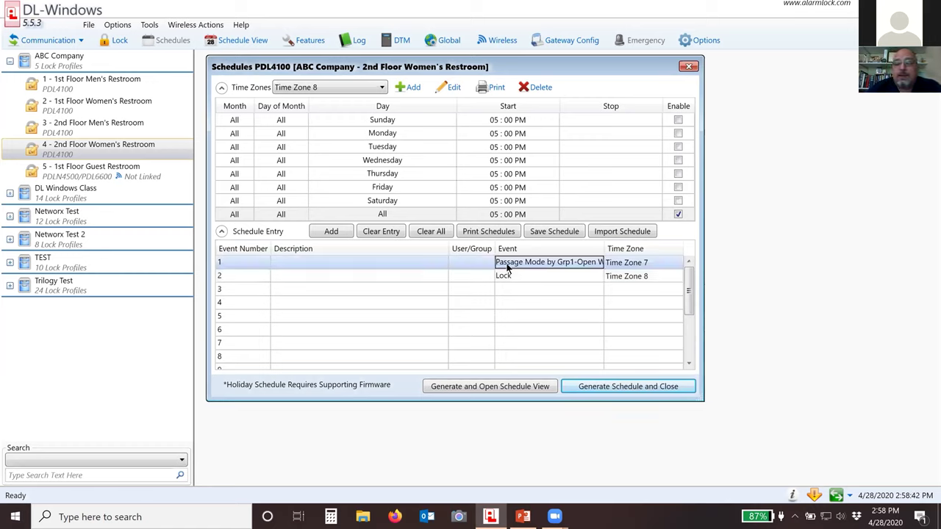
{"action": "left_click", "coordinate": [352, 87]}
{"action": "left_click", "coordinate": [316, 172]}
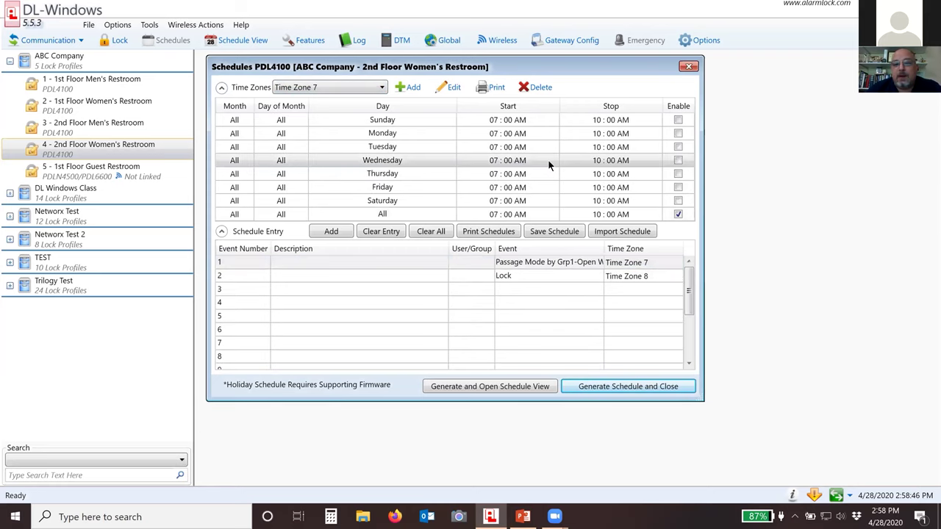
{"action": "left_click", "coordinate": [557, 264]}
{"action": "left_click", "coordinate": [558, 264]}
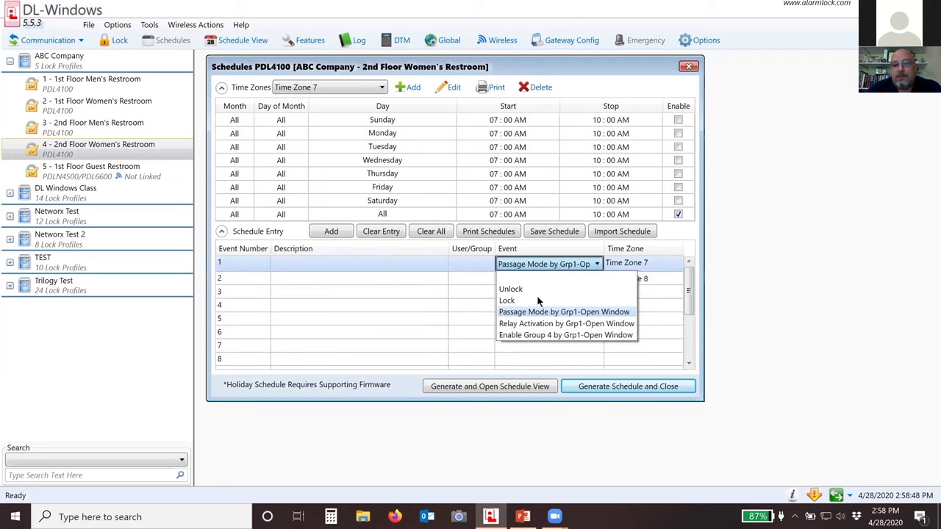
{"action": "left_click", "coordinate": [522, 335]}
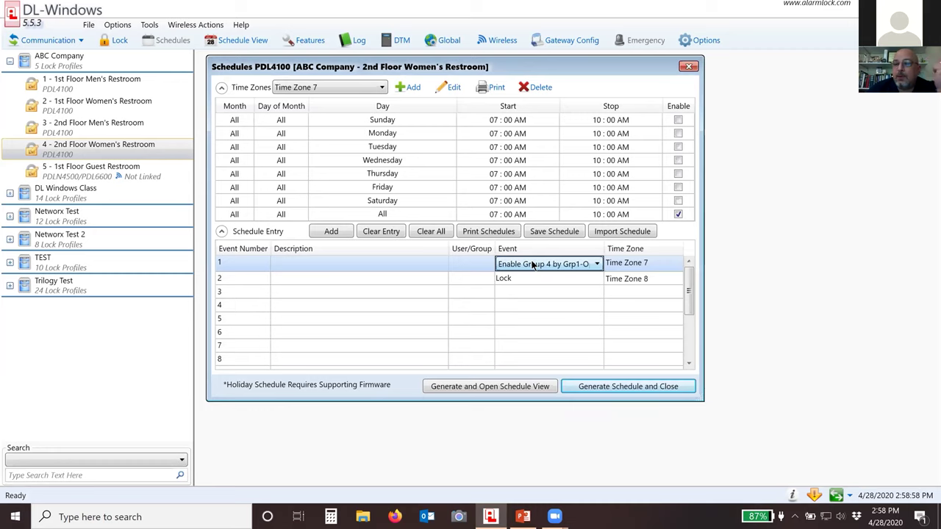
Set the second schedule entry, assigned to Time Zone 8, to Disable Group for group 4.
{"action": "left_click", "coordinate": [477, 277]}
{"action": "left_click", "coordinate": [471, 277]}
{"action": "left_click", "coordinate": [487, 276]}
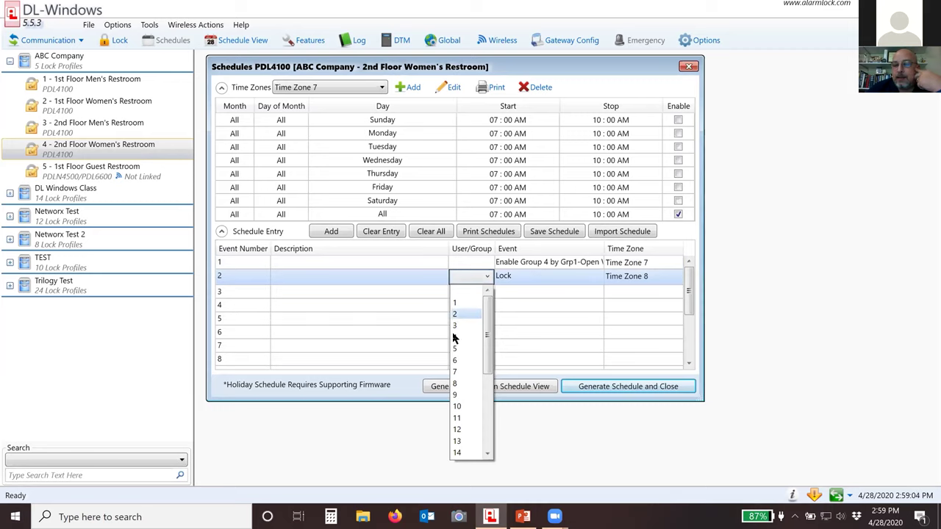
{"action": "left_click", "coordinate": [454, 338]}
{"action": "left_click", "coordinate": [514, 278]}
{"action": "left_click", "coordinate": [516, 279]}
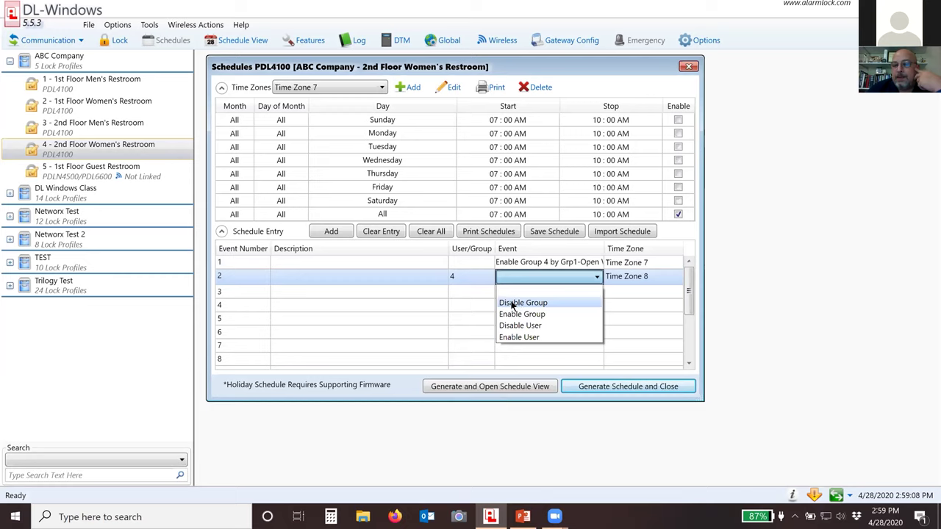
{"action": "left_click", "coordinate": [519, 302]}
{"action": "left_click", "coordinate": [620, 277]}
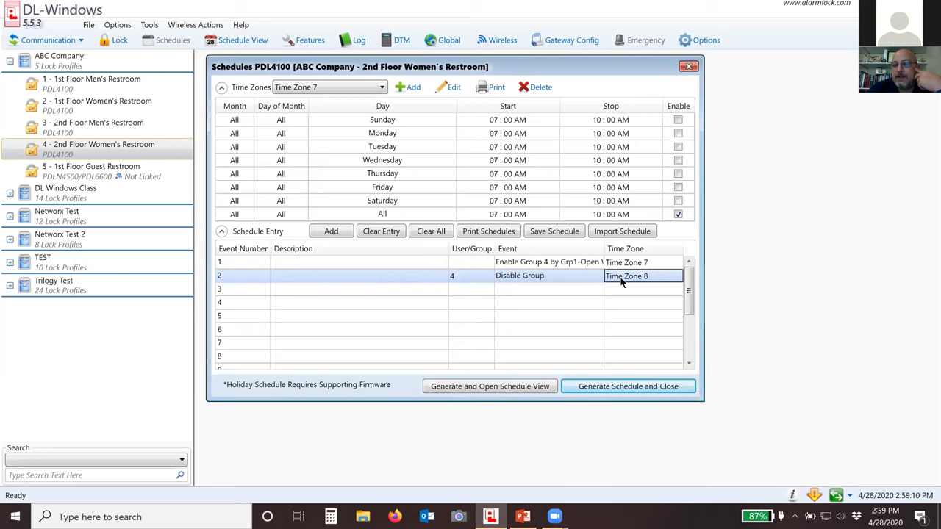
Generate the schedule over the previous data, review its events in a widened schedule view, and close the view.
{"action": "left_click", "coordinate": [495, 385]}
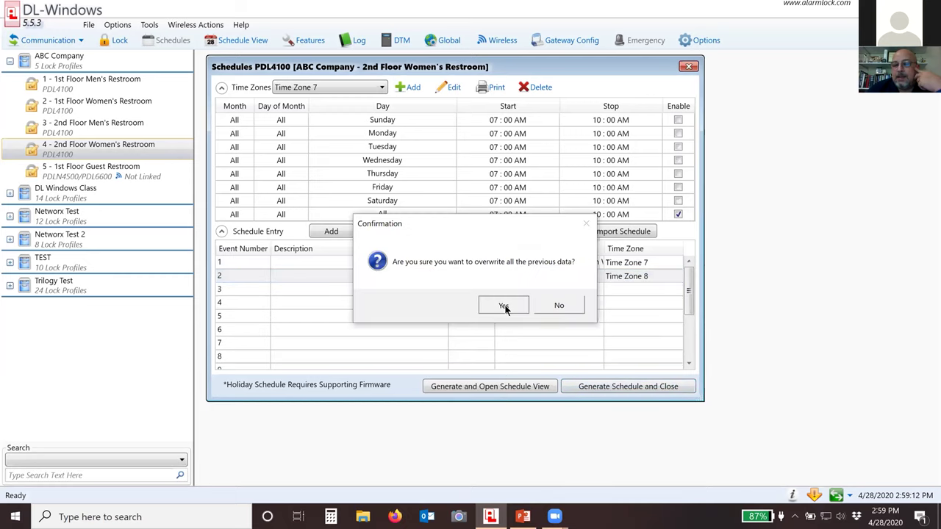
{"action": "left_click", "coordinate": [503, 305]}
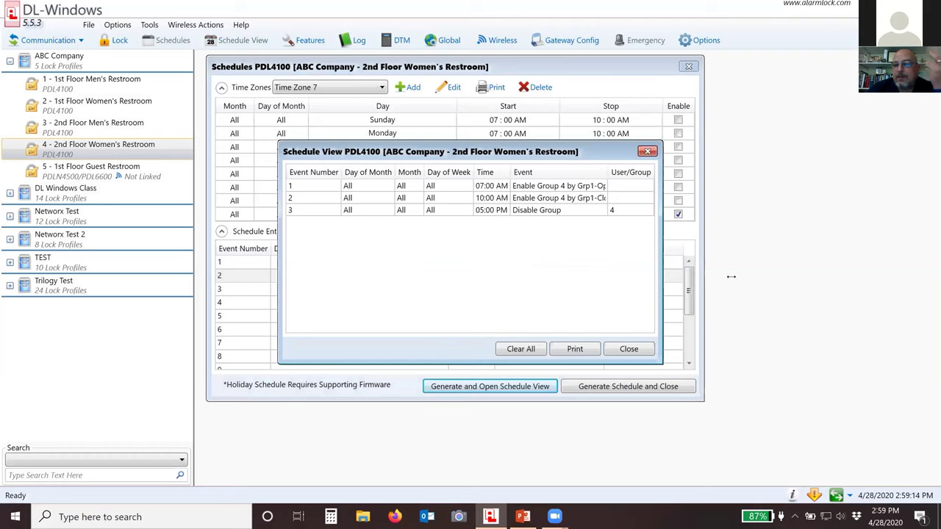
{"action": "left_click_drag", "start_coordinate": [731, 277], "coordinate": [759, 276]}
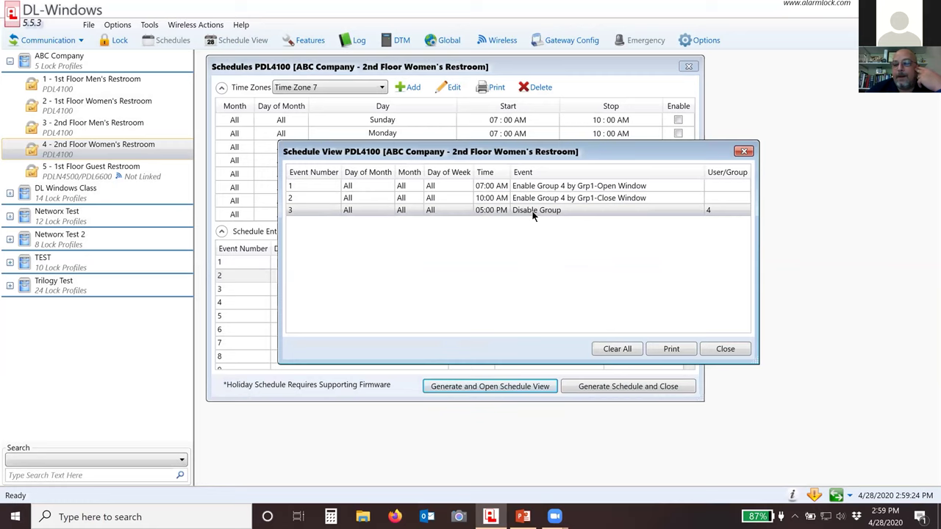
{"action": "left_click", "coordinate": [722, 350]}
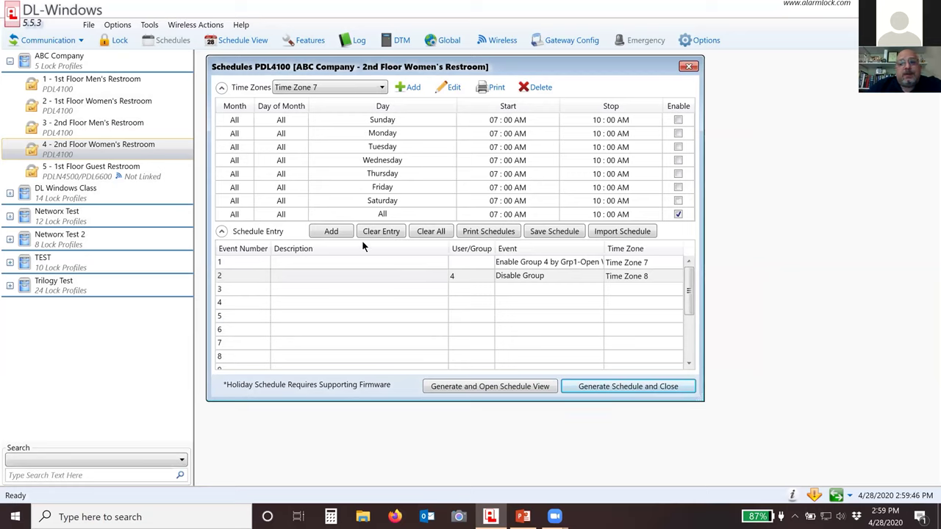
Display the M-F 730-430 time zone and examine its start and stop times in the 1st Floor Men's Restroom schedule.
{"action": "left_click", "coordinate": [353, 87]}
{"action": "left_click", "coordinate": [472, 155]}
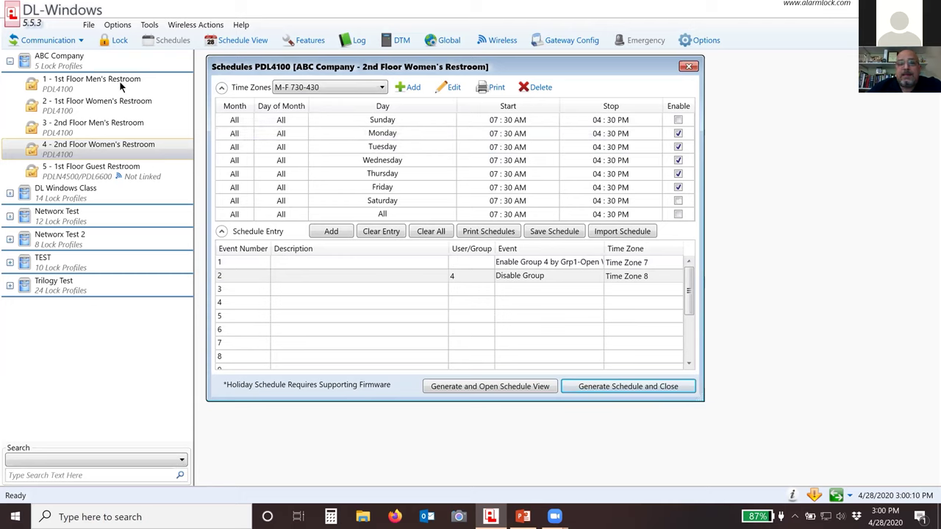
{"action": "key", "text": "Up"}
{"action": "key", "text": "Up"}
{"action": "key", "text": "Up"}
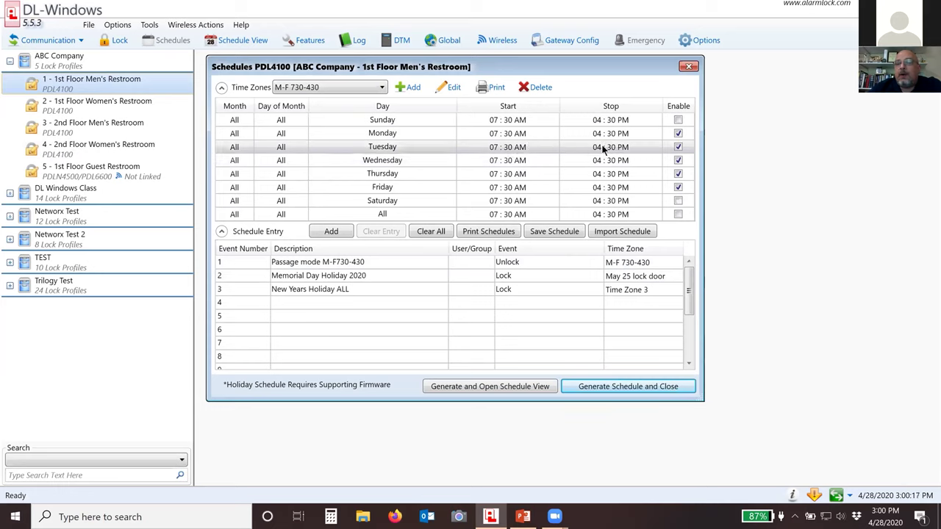
{"action": "left_click", "coordinate": [515, 161]}
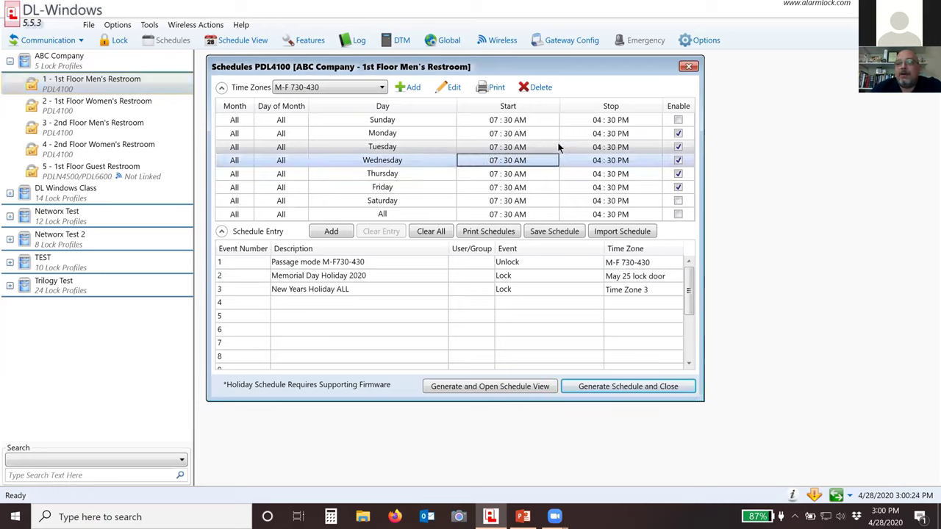
{"action": "left_click", "coordinate": [599, 149]}
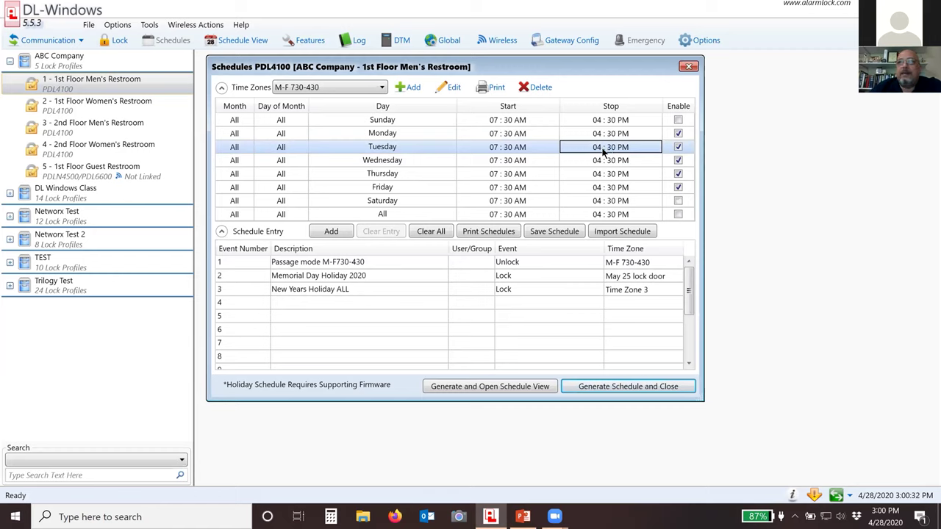
Return to the 2nd Floor Women's Restroom schedule, review its Disable Group entry, and close the schedules.
{"action": "left_click", "coordinate": [120, 147]}
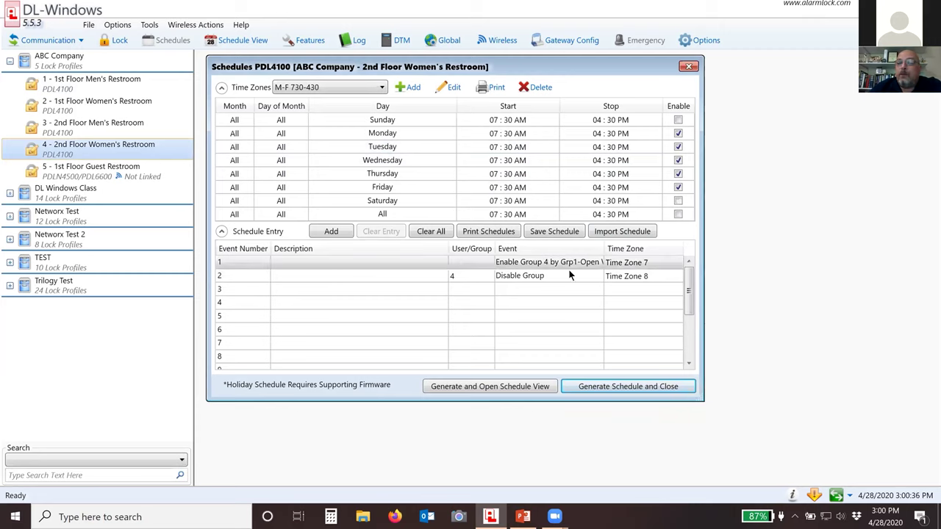
{"action": "left_click", "coordinate": [553, 279]}
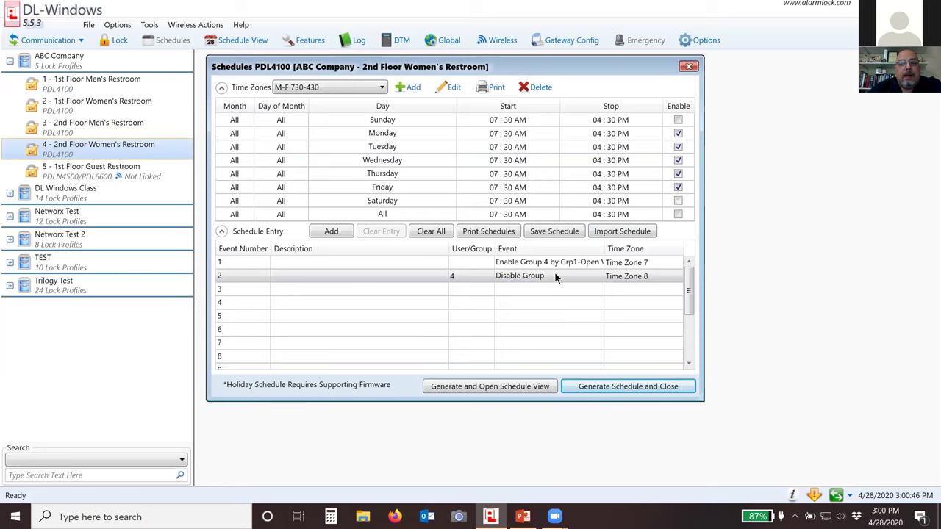
{"action": "left_click", "coordinate": [688, 68]}
In the 1st Floor Men's Restroom lock features, try both Group 2 passage mode options and leave all group entry modes disabled.
{"action": "left_click", "coordinate": [99, 87]}
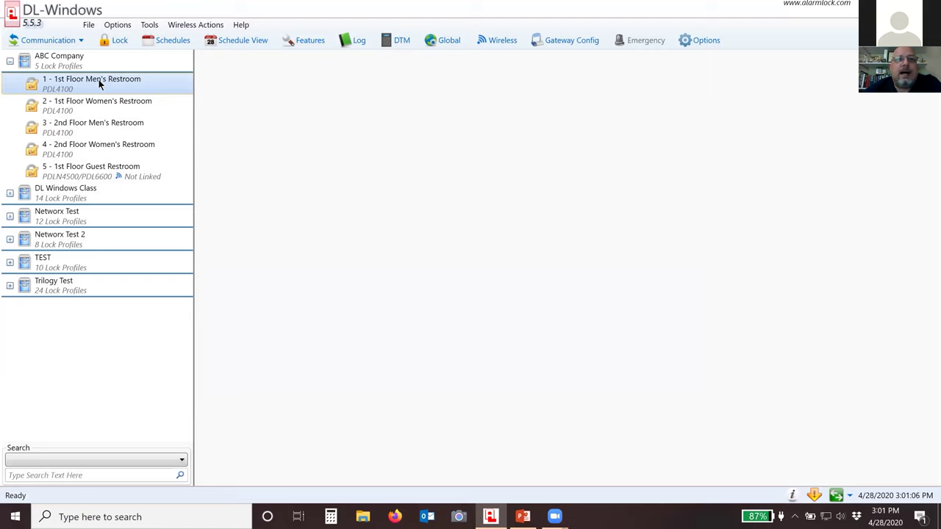
{"action": "left_click", "coordinate": [307, 39]}
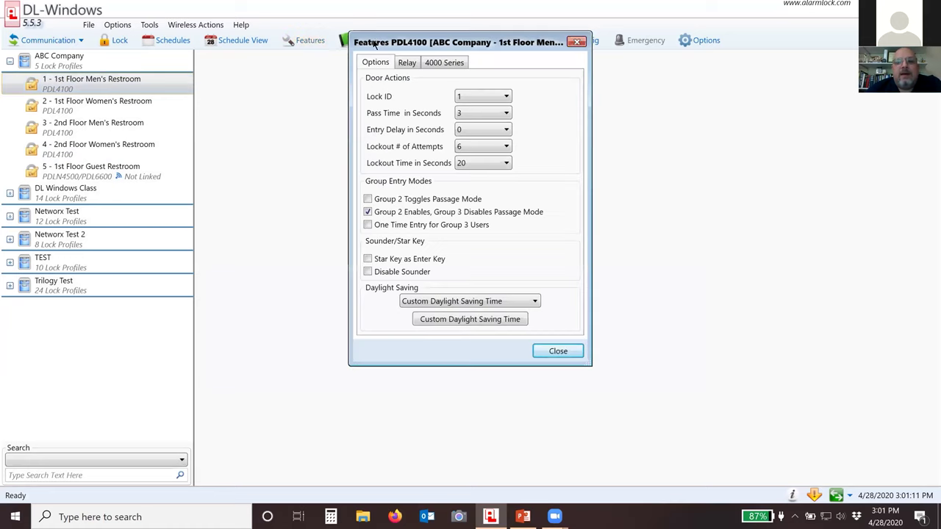
{"action": "left_click", "coordinate": [330, 217]}
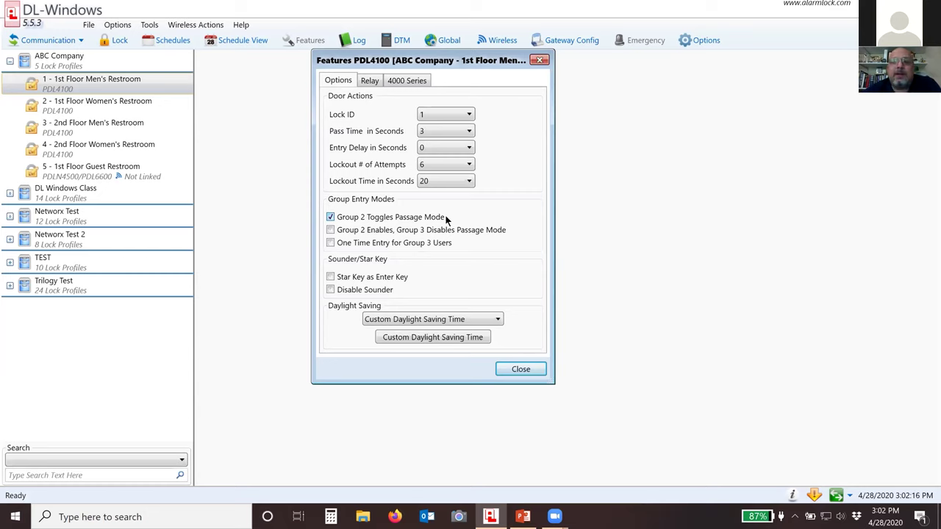
{"action": "left_click", "coordinate": [332, 230]}
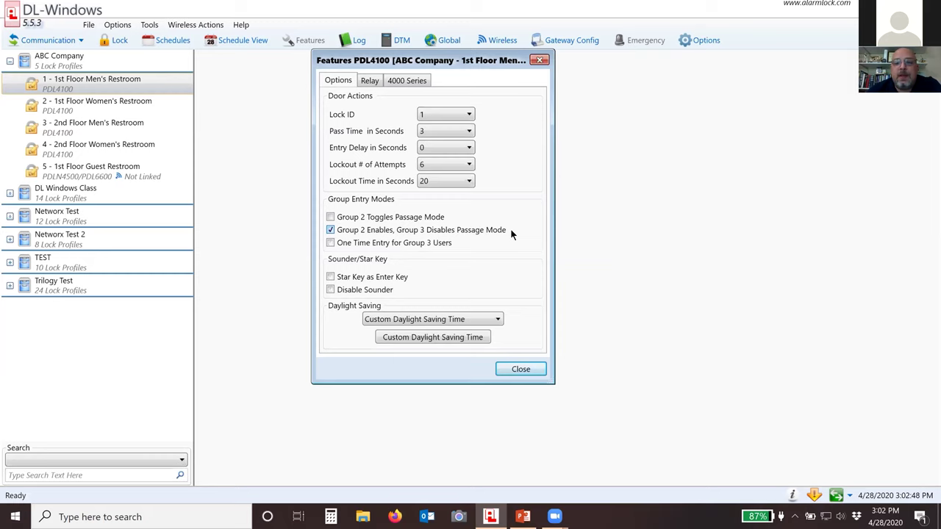
{"action": "left_click", "coordinate": [380, 232]}
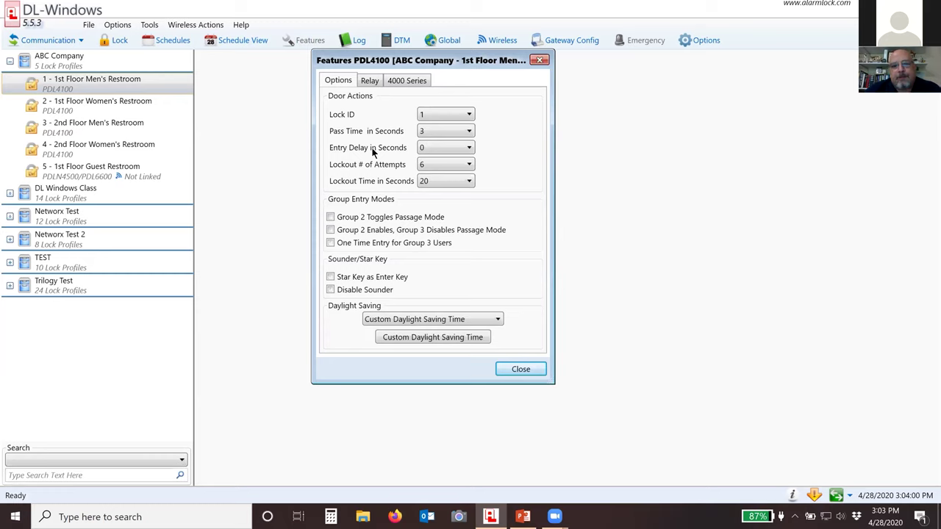
Try an entry delay of 15 seconds for the lock and restore it to 0.
{"action": "left_click", "coordinate": [450, 149]}
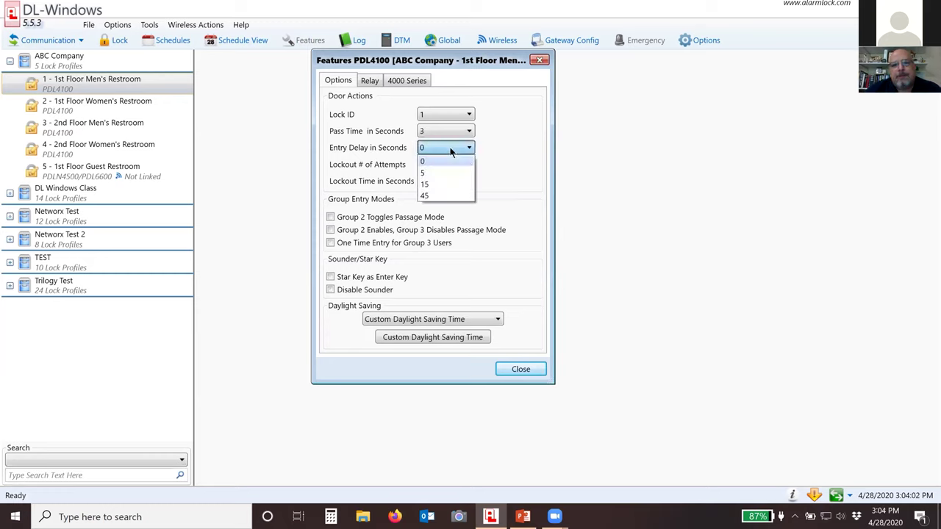
{"action": "left_click", "coordinate": [435, 184]}
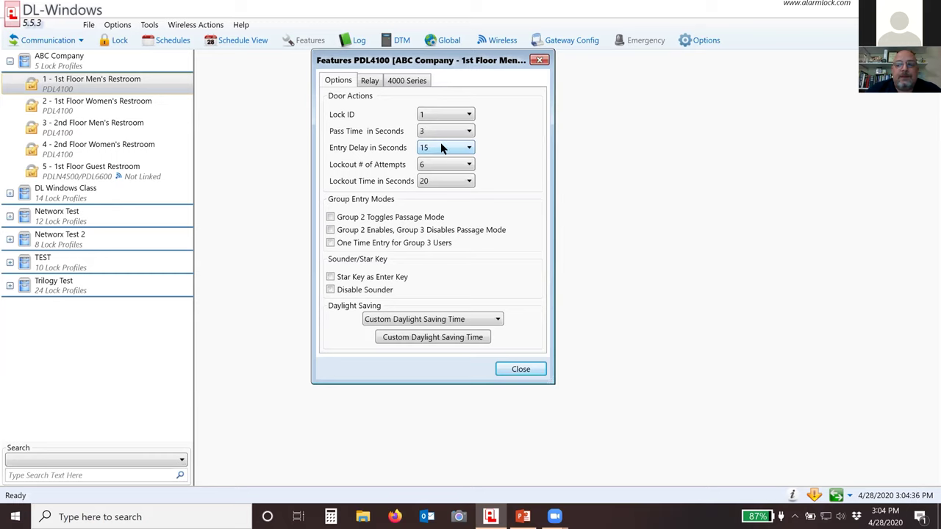
{"action": "left_click", "coordinate": [439, 150]}
{"action": "left_click", "coordinate": [439, 162]}
Turn off Leave Unlocked on Exit (Passage) in the lock's 4000 Series residency and privacy features.
{"action": "left_click", "coordinate": [401, 82]}
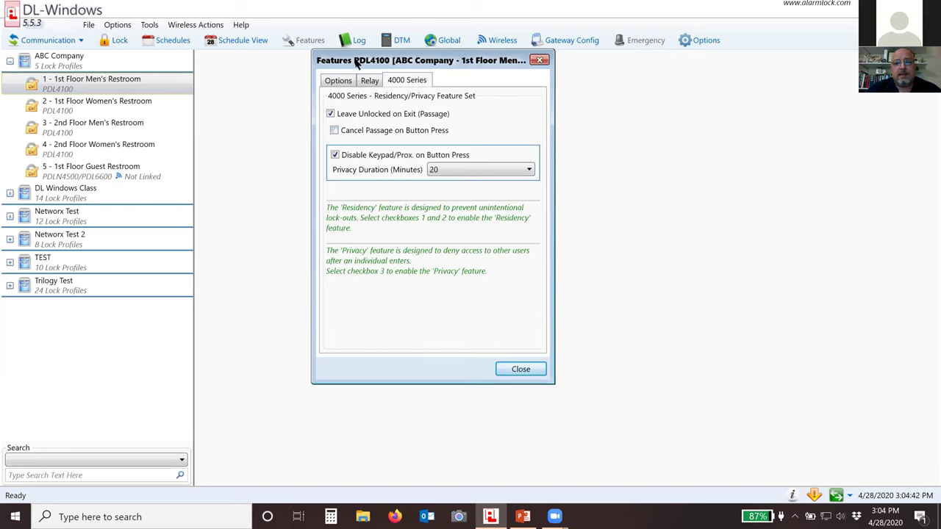
{"action": "left_click_drag", "start_coordinate": [358, 63], "coordinate": [342, 81]}
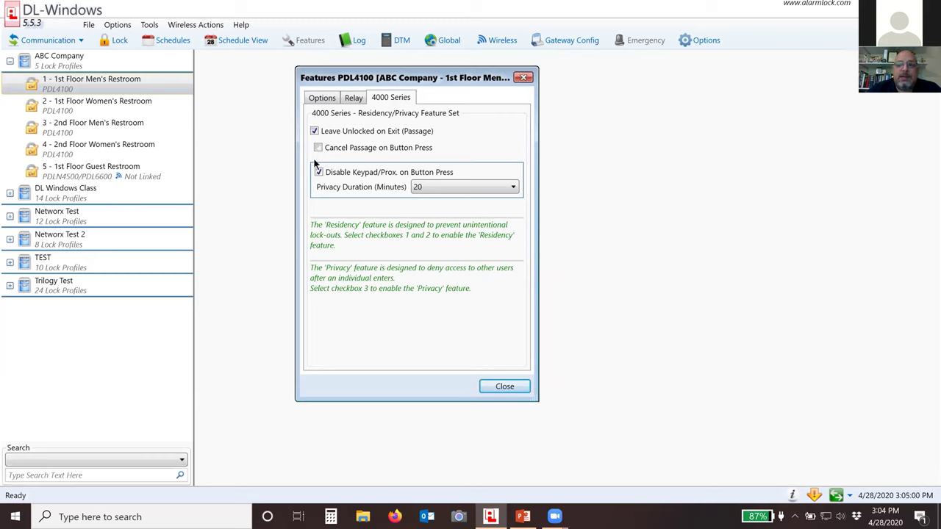
{"action": "left_click", "coordinate": [315, 131]}
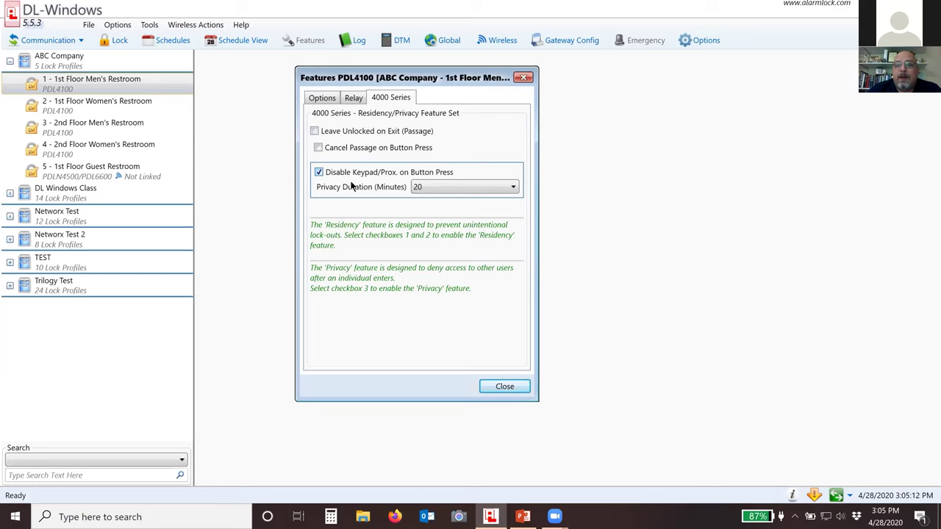
Set the lock's privacy duration to 10 minutes.
{"action": "left_click", "coordinate": [435, 186]}
{"action": "scroll", "coordinate": [450, 235], "scroll_direction": "up", "scroll_amount": 6}
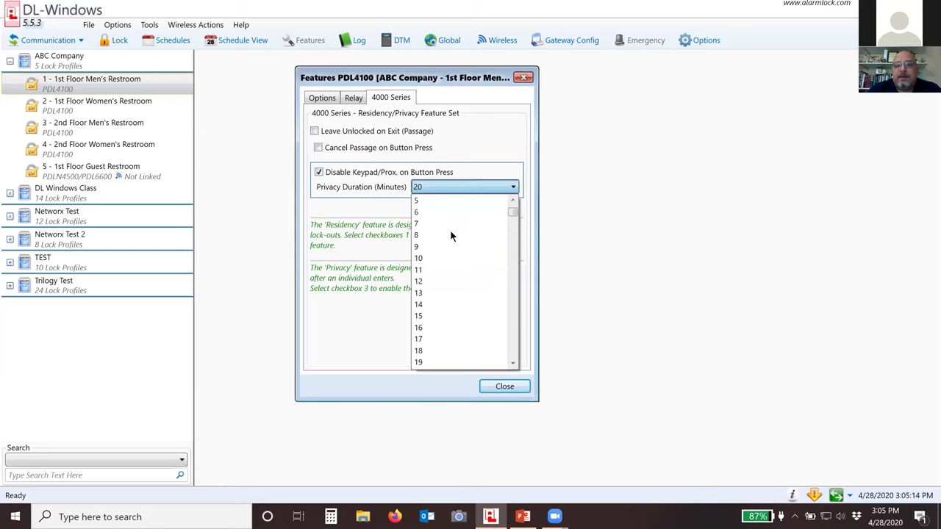
{"action": "scroll", "coordinate": [445, 236], "scroll_direction": "down", "scroll_amount": 2}
{"action": "left_click", "coordinate": [429, 235]}
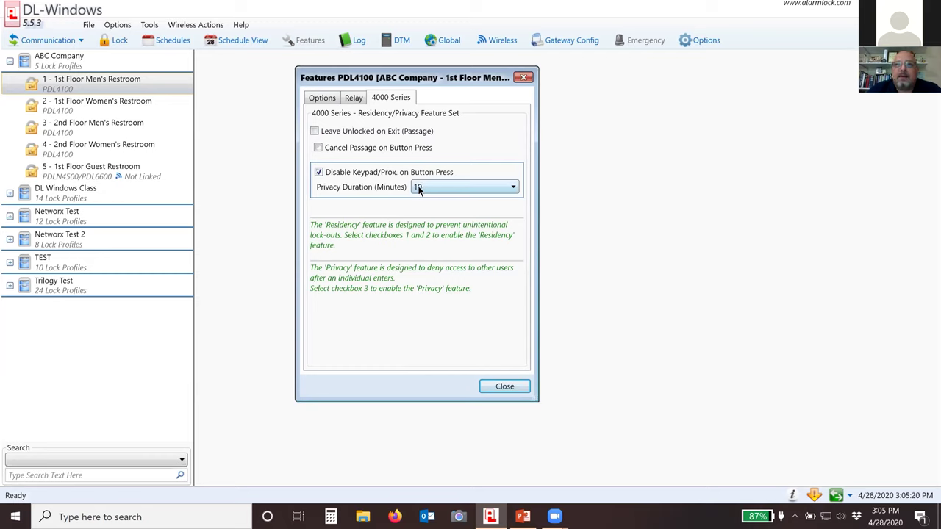
Set the lock's privacy duration to 250 minutes.
{"action": "left_click", "coordinate": [444, 186]}
{"action": "scroll", "coordinate": [454, 247], "scroll_direction": "down", "scroll_amount": 9}
{"action": "left_click_drag", "start_coordinate": [512, 233], "coordinate": [512, 357]}
{"action": "left_click", "coordinate": [421, 351]}
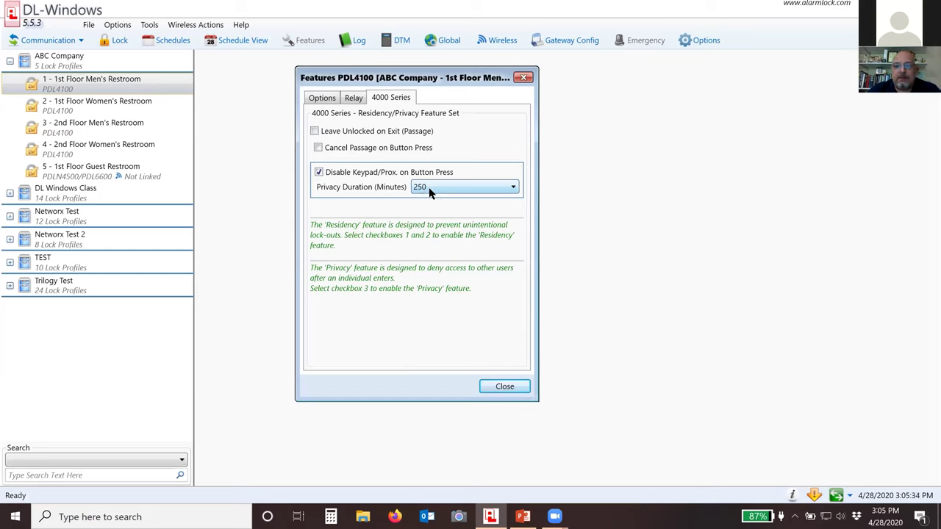
Try a privacy duration of 251 minutes for the 1st Floor Men's Restroom lock and settle on 20 minutes.
{"action": "left_click", "coordinate": [430, 190]}
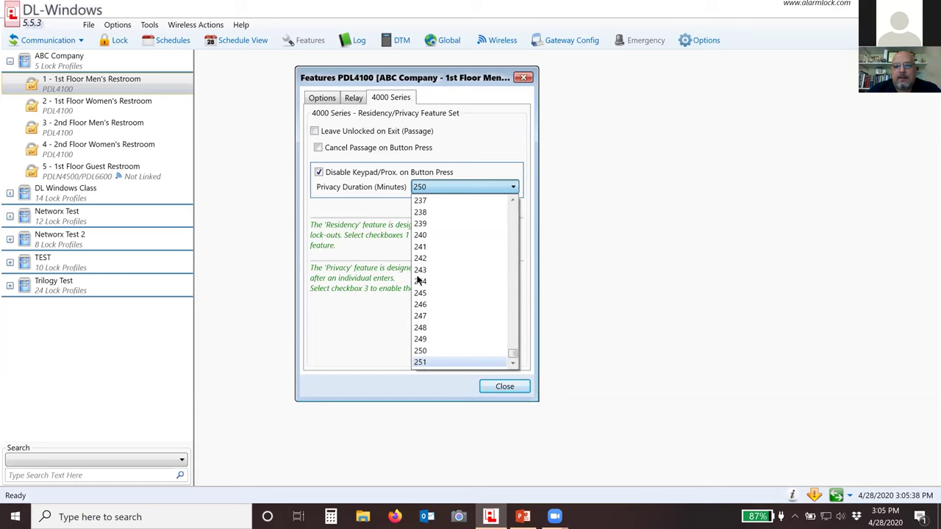
{"action": "left_click", "coordinate": [418, 187]}
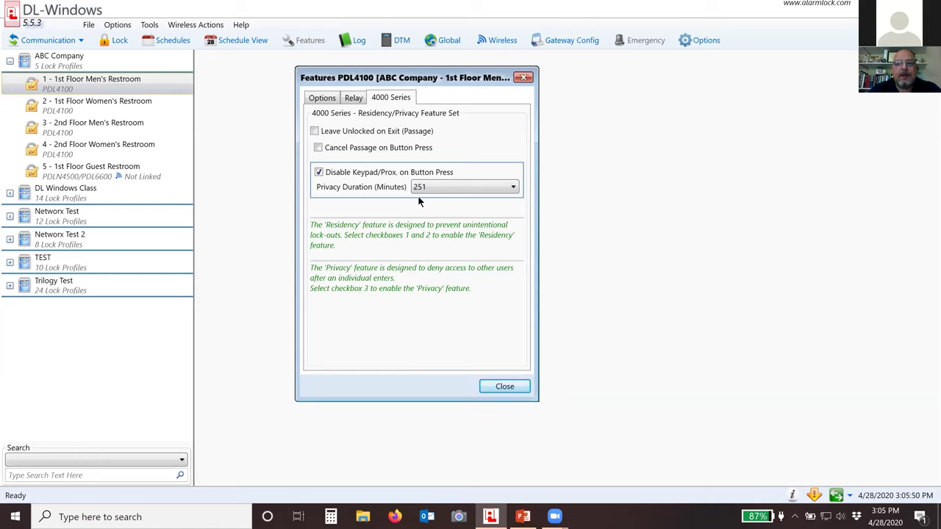
{"action": "left_click", "coordinate": [434, 186]}
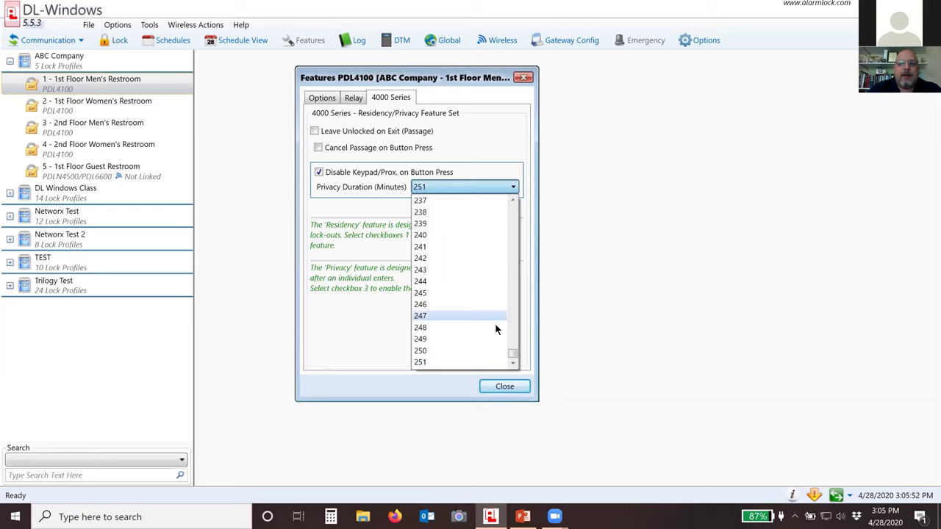
{"action": "left_click_drag", "start_coordinate": [512, 358], "coordinate": [510, 216]}
{"action": "scroll", "coordinate": [451, 247], "scroll_direction": "up", "scroll_amount": 4}
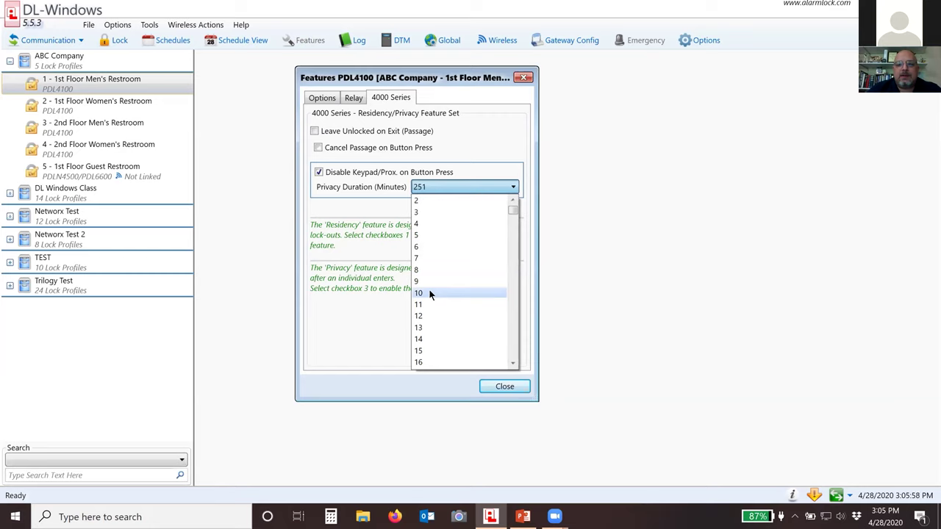
{"action": "scroll", "coordinate": [436, 309], "scroll_direction": "down", "scroll_amount": 2}
{"action": "left_click", "coordinate": [423, 334]}
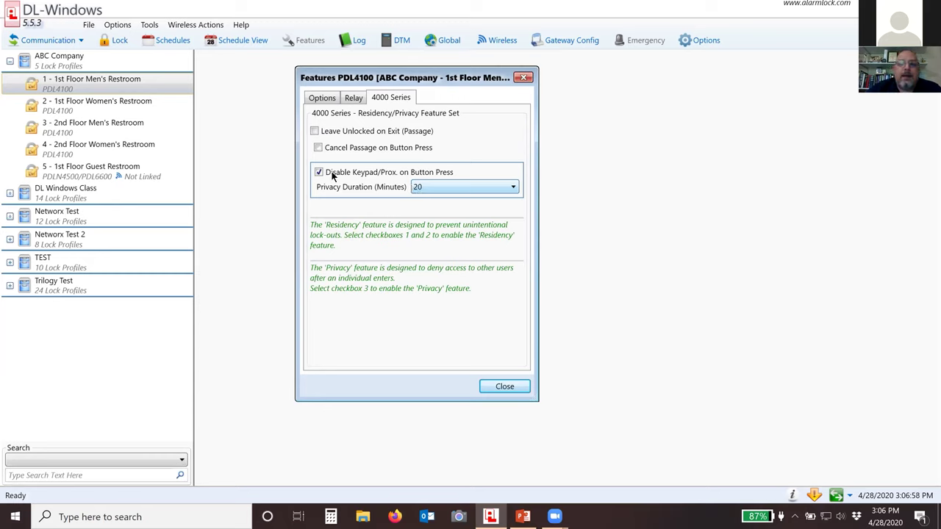
Switch the lock to the residency feature with Leave Unlocked on Exit and Cancel Passage on Button Press on, and Disable Keypad/Prox. off.
{"action": "left_click", "coordinate": [315, 133]}
{"action": "left_click", "coordinate": [318, 173]}
{"action": "left_click", "coordinate": [318, 148]}
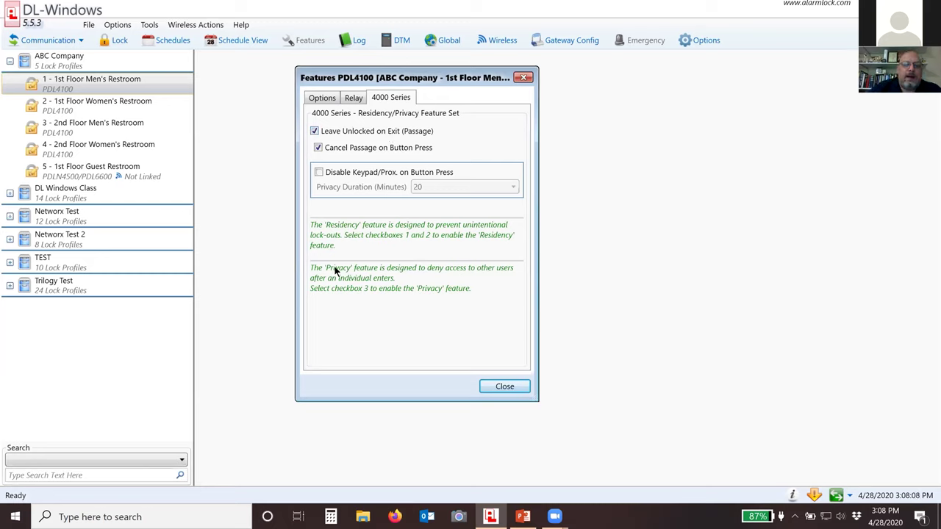
Turn Disable Keypad/Prox. on Button Press back on with Cancel Passage on Button Press off, and close the lock's features.
{"action": "left_click", "coordinate": [319, 174]}
{"action": "left_click", "coordinate": [318, 148]}
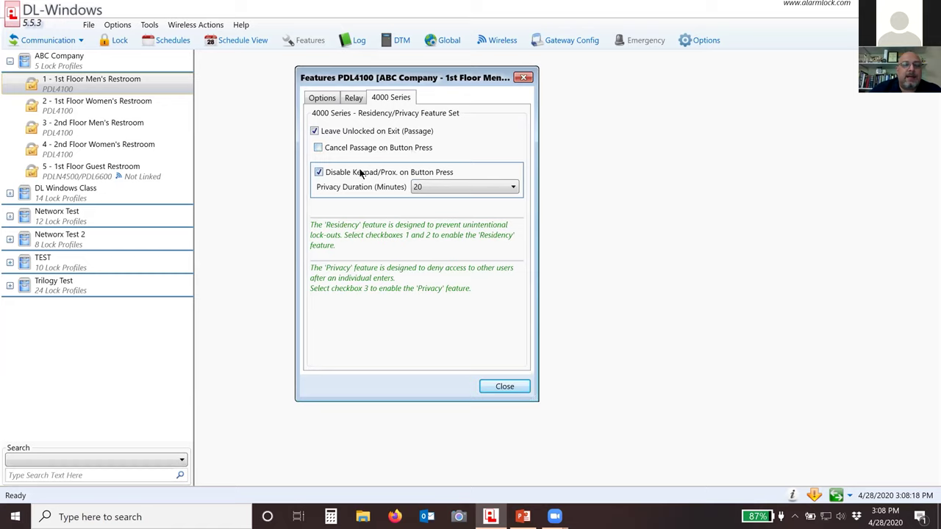
{"action": "left_click", "coordinate": [498, 387]}
Review the Options and 4000 Series features of the Front door PDL1300 lock in the Trilogy Test account.
{"action": "left_click", "coordinate": [11, 62]}
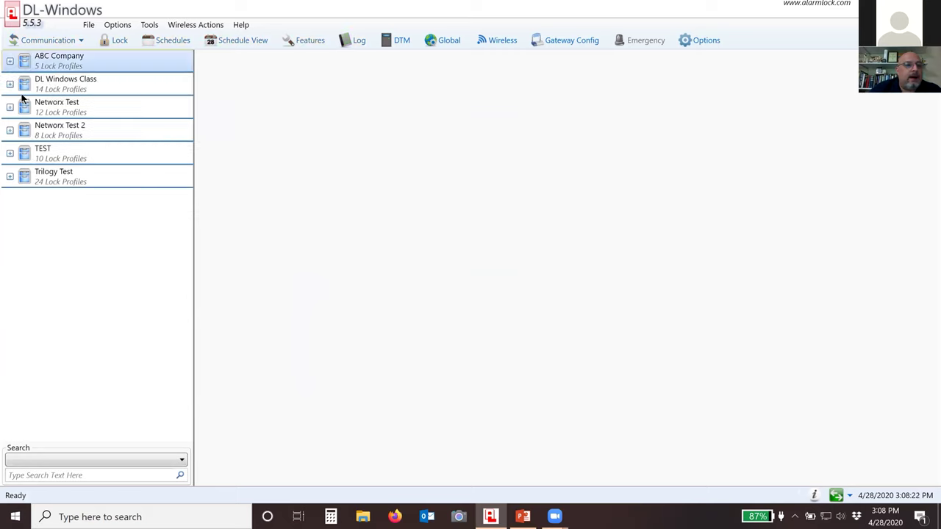
{"action": "left_click", "coordinate": [10, 177]}
{"action": "scroll", "coordinate": [100, 182], "scroll_direction": "down", "scroll_amount": 3}
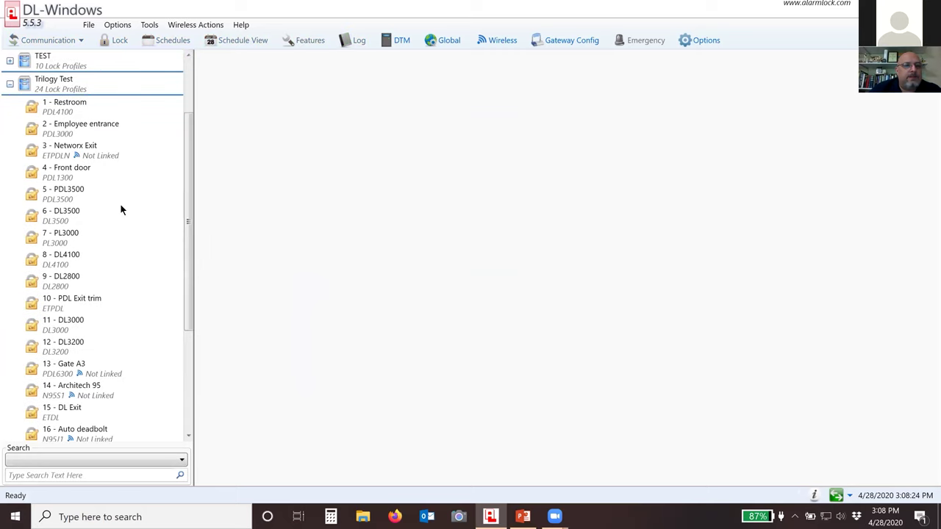
{"action": "left_click", "coordinate": [63, 176]}
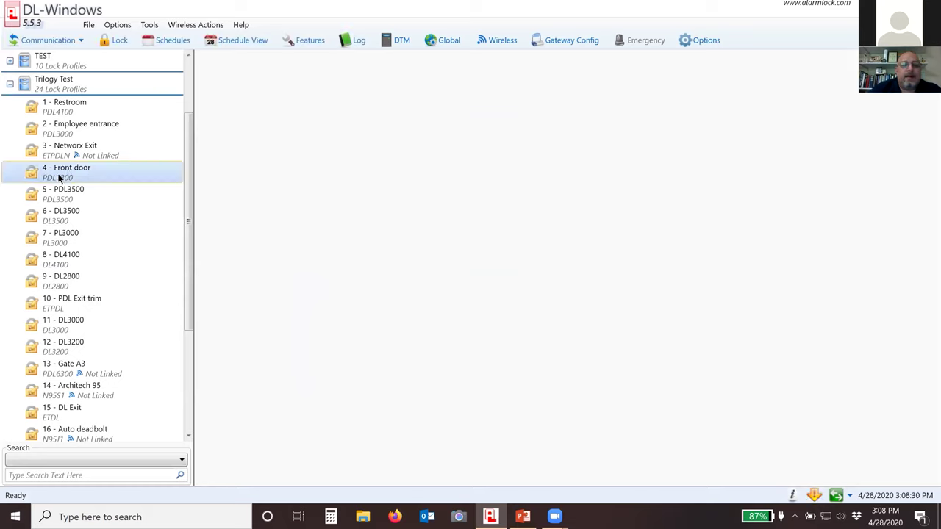
{"action": "left_click", "coordinate": [306, 42]}
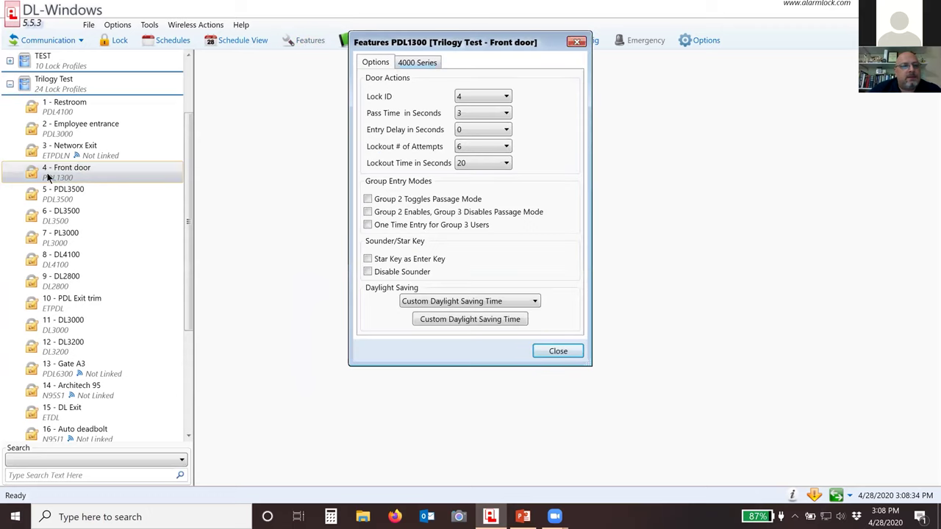
{"action": "left_click", "coordinate": [411, 63]}
{"action": "left_click", "coordinate": [377, 64]}
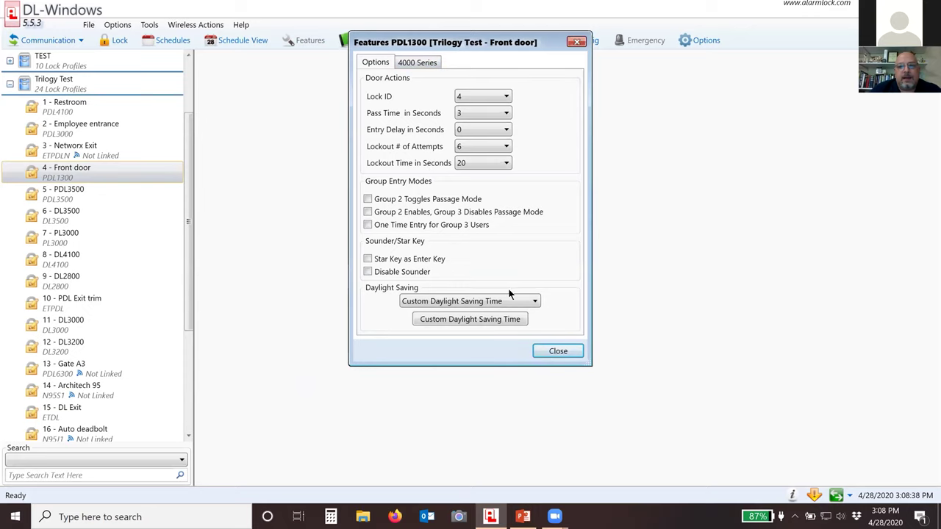
{"action": "left_click", "coordinate": [556, 352]}
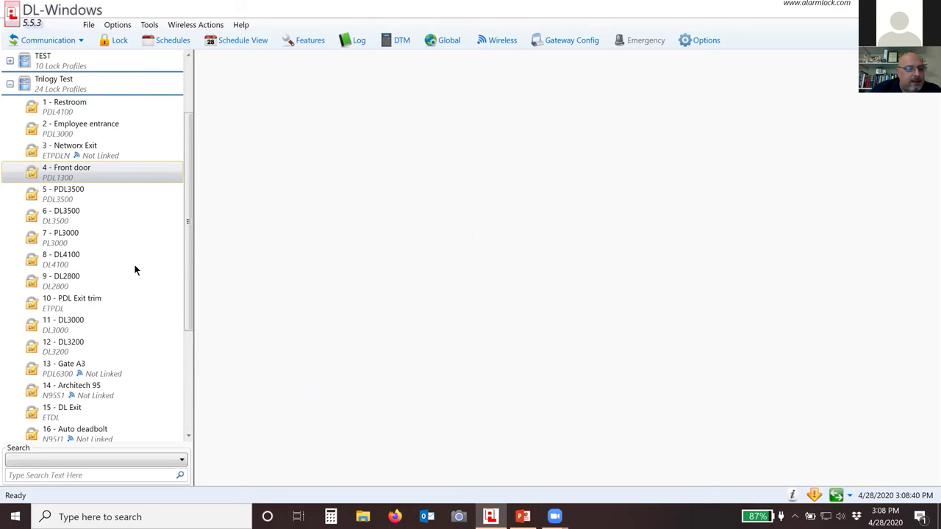
Look through the Trilogy Test lock list and recheck the Front door lock's residency and privacy features.
{"action": "scroll", "coordinate": [133, 264], "scroll_direction": "down", "scroll_amount": 5}
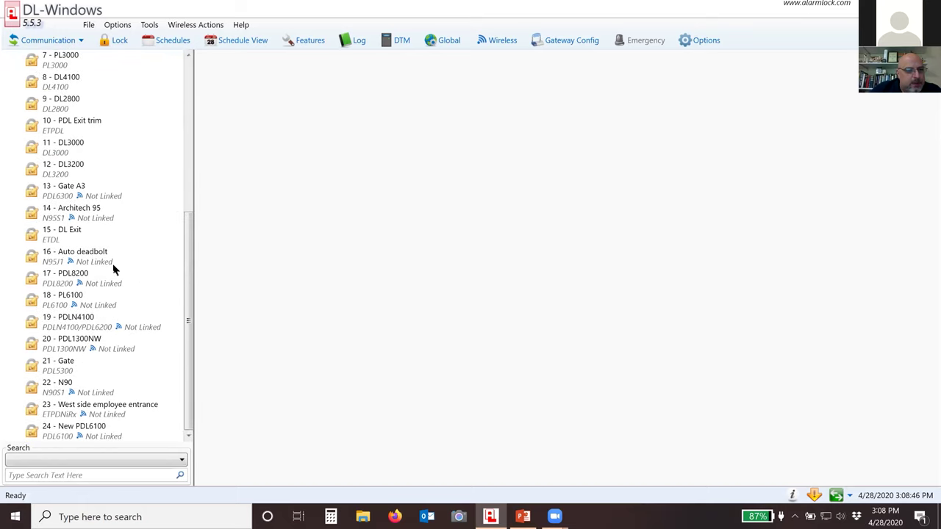
{"action": "scroll", "coordinate": [124, 273], "scroll_direction": "up", "scroll_amount": 5}
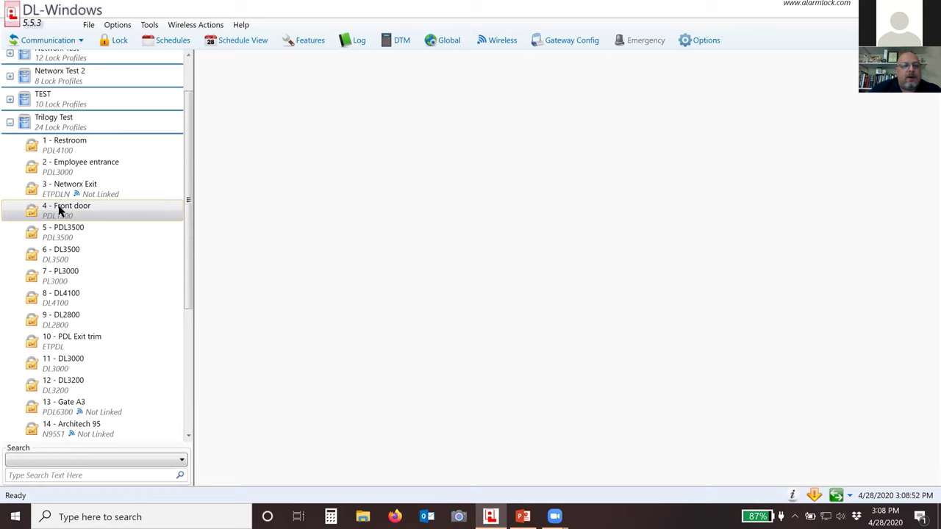
{"action": "left_click", "coordinate": [304, 41]}
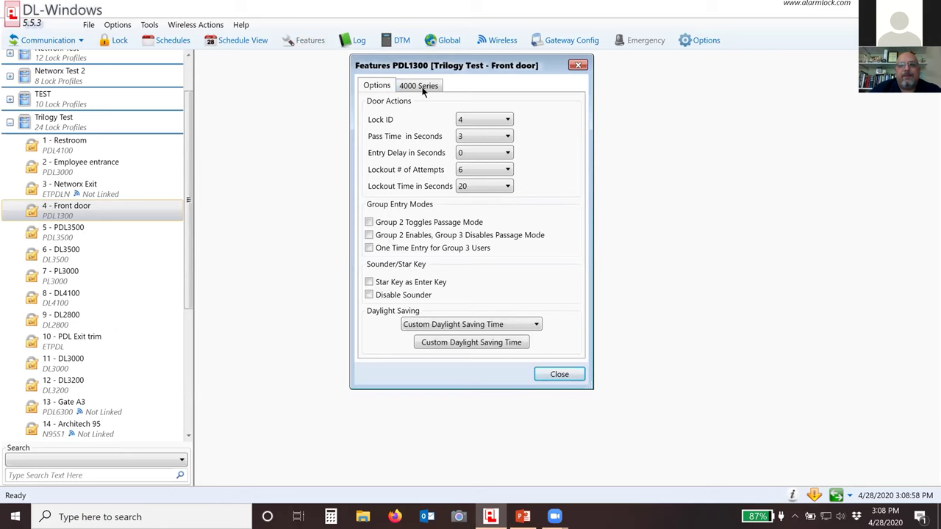
{"action": "left_click", "coordinate": [410, 87]}
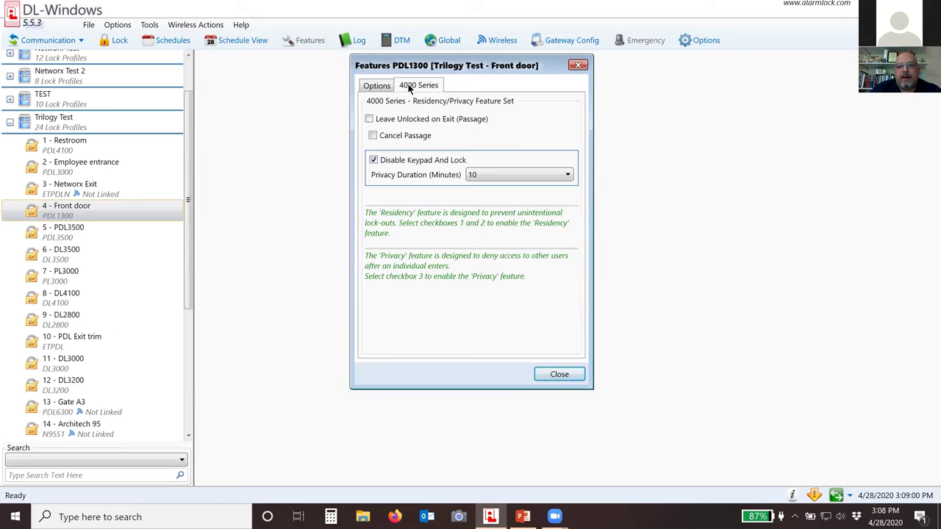
{"action": "left_click", "coordinate": [370, 87]}
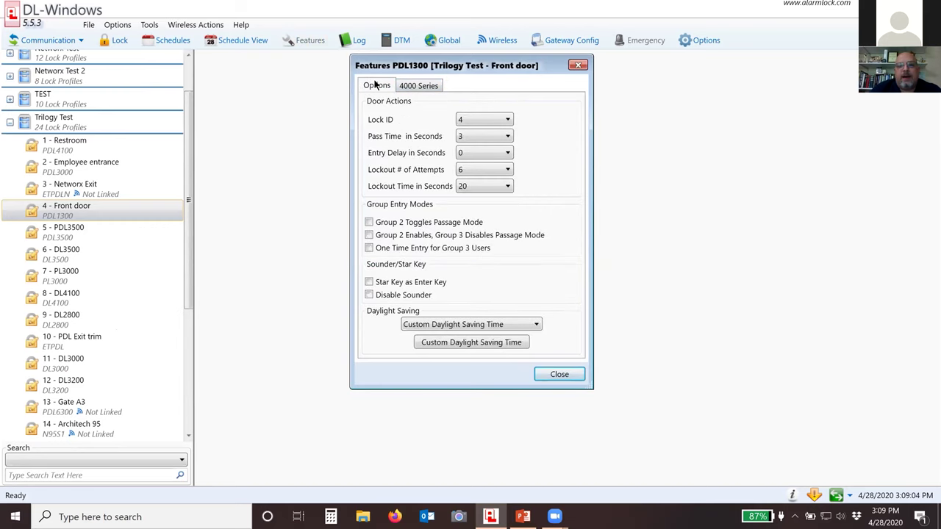
{"action": "left_click", "coordinate": [556, 375]}
Start a new lock profile in the Trilogy Test account with PDL1300 as the lock type.
{"action": "left_click", "coordinate": [92, 122]}
{"action": "scroll", "coordinate": [71, 257], "scroll_direction": "down", "scroll_amount": 1}
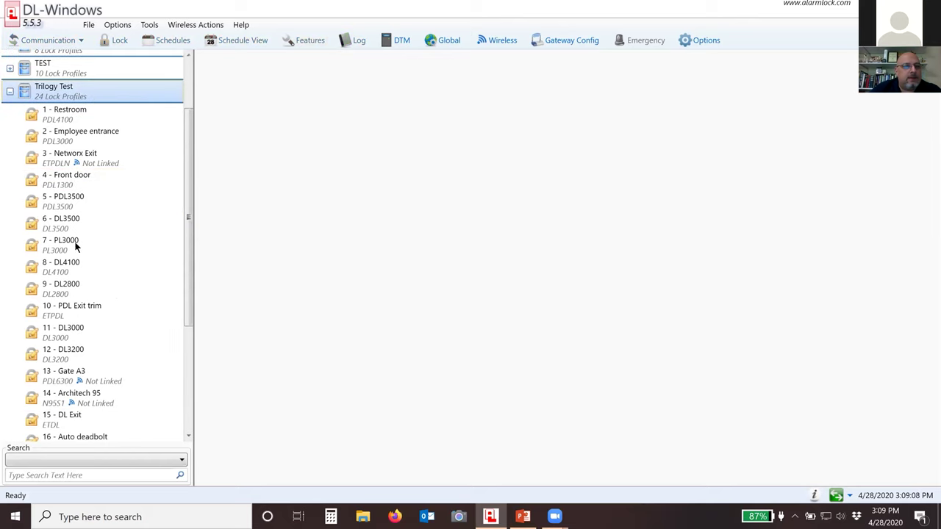
{"action": "scroll", "coordinate": [73, 220], "scroll_direction": "up", "scroll_amount": 3}
{"action": "right_click", "coordinate": [82, 180]}
{"action": "left_click", "coordinate": [109, 240]}
{"action": "left_click", "coordinate": [413, 189]}
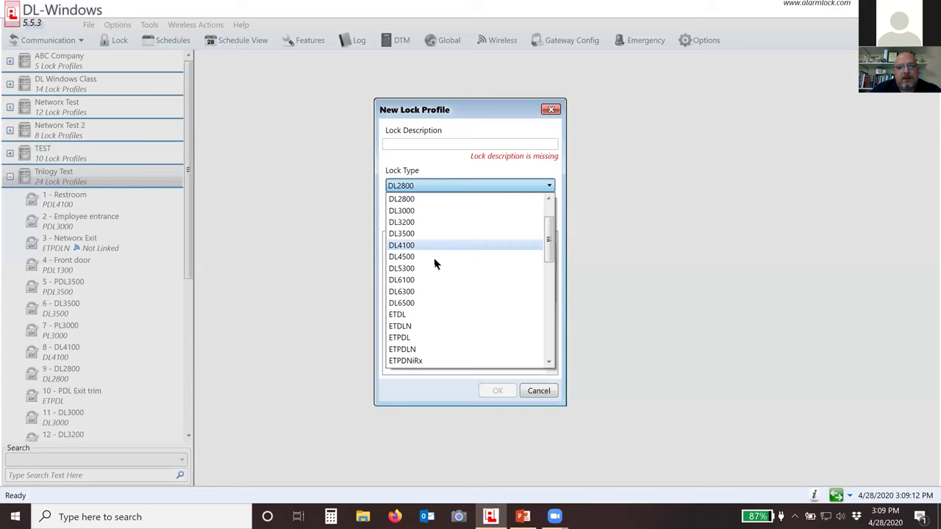
{"action": "scroll", "coordinate": [444, 313], "scroll_direction": "down", "scroll_amount": 2}
{"action": "scroll", "coordinate": [444, 313], "scroll_direction": "down", "scroll_amount": 4}
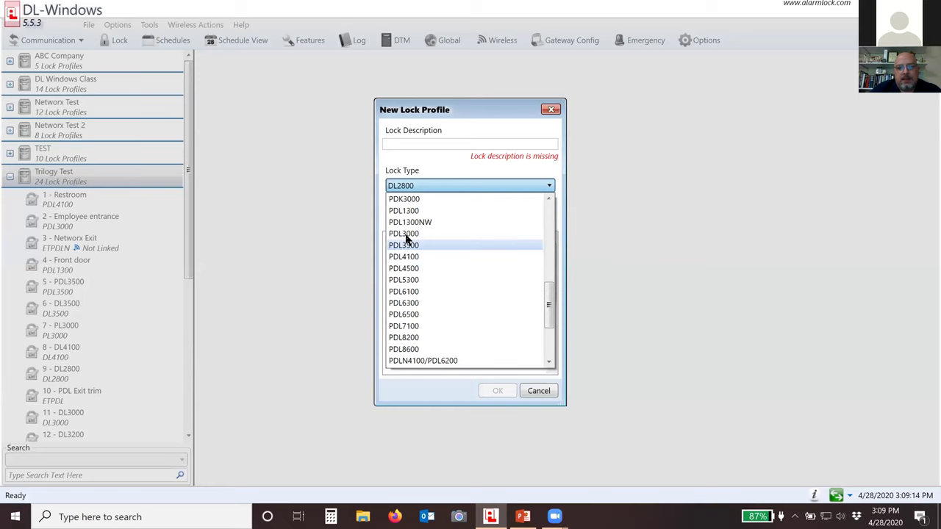
{"action": "left_click", "coordinate": [403, 212]}
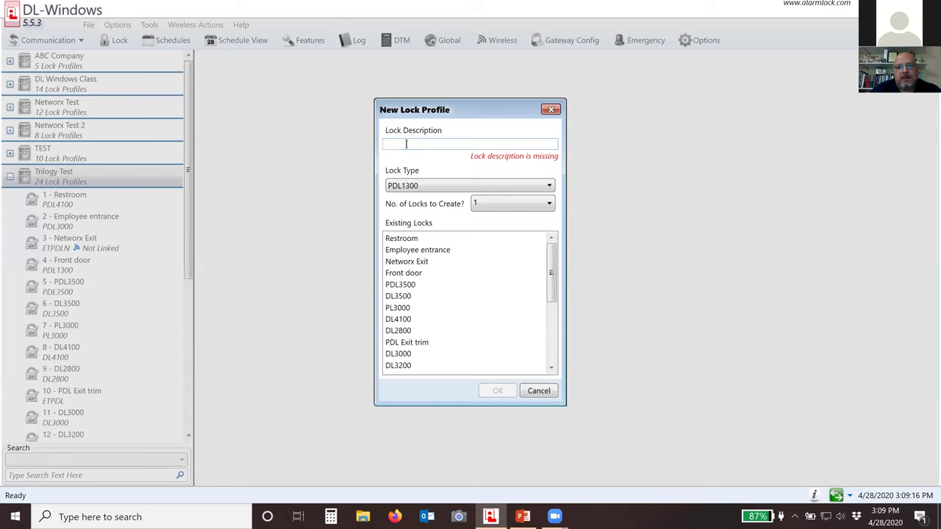
Enter XXXXXX as the lock description, create the lock profile and close the Global Users window.
{"action": "left_click", "coordinate": [406, 144]}
{"action": "type", "text": "XXXXXX"}
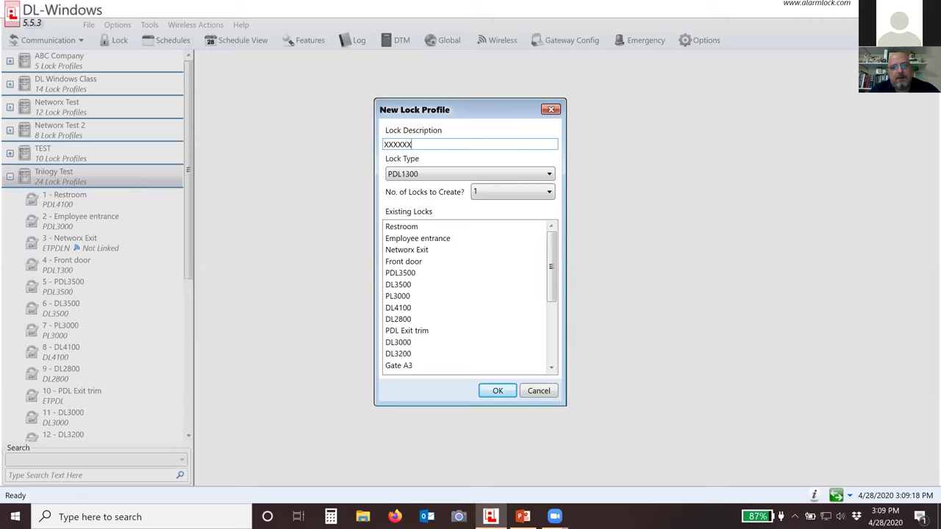
{"action": "left_click", "coordinate": [489, 393]}
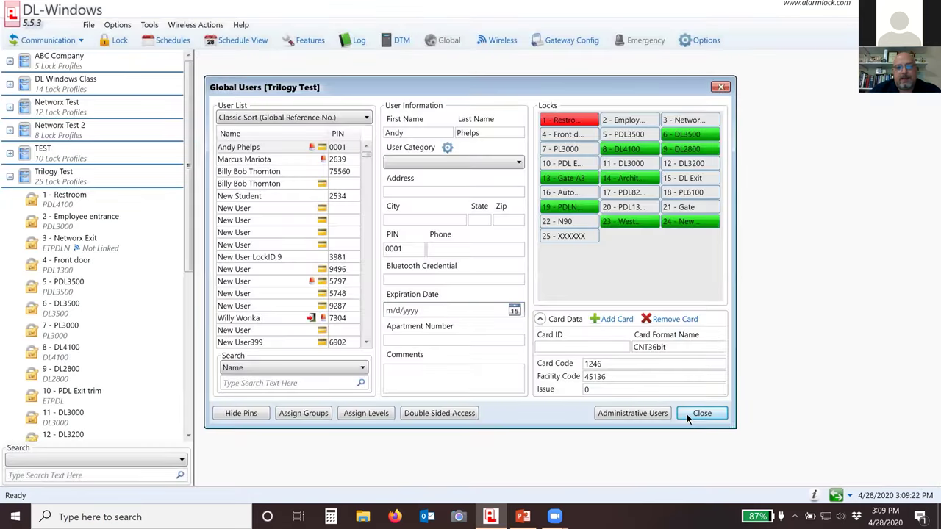
{"action": "left_click", "coordinate": [687, 414]}
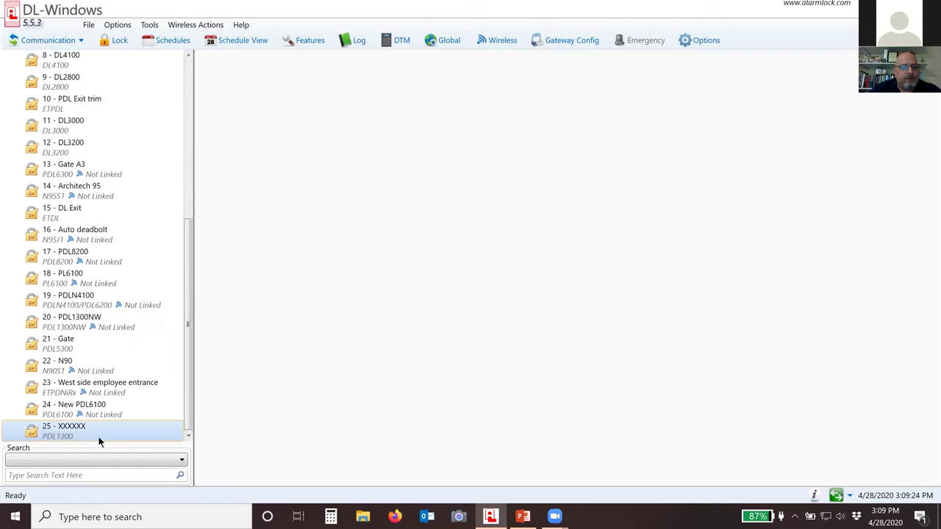
Examine which features are available for the new XXXXXX PDL1300 lock.
{"action": "left_click", "coordinate": [309, 40]}
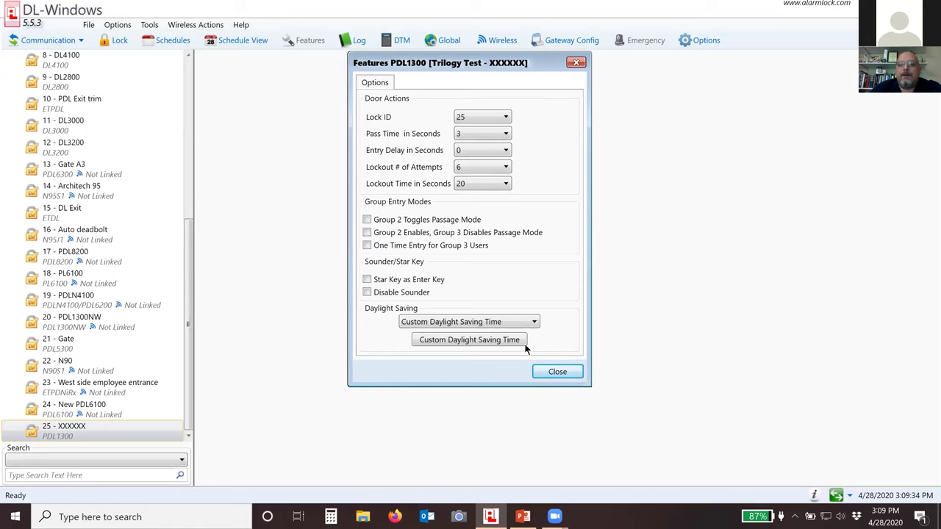
{"action": "scroll", "coordinate": [76, 335], "scroll_direction": "up", "scroll_amount": 1}
{"action": "scroll", "coordinate": [76, 334], "scroll_direction": "up", "scroll_amount": 1}
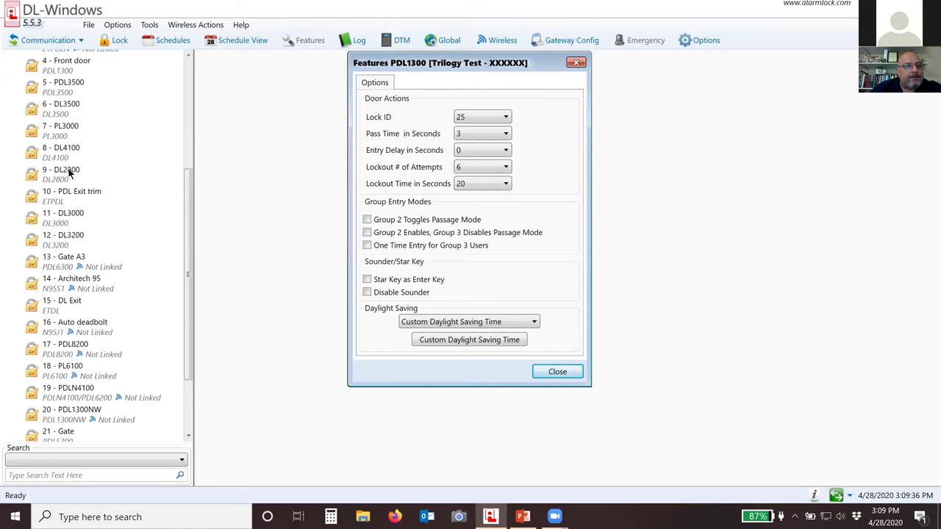
Review the Options and Remote features of the DL2800 lock in the Trilogy Test account.
{"action": "left_click", "coordinate": [72, 171]}
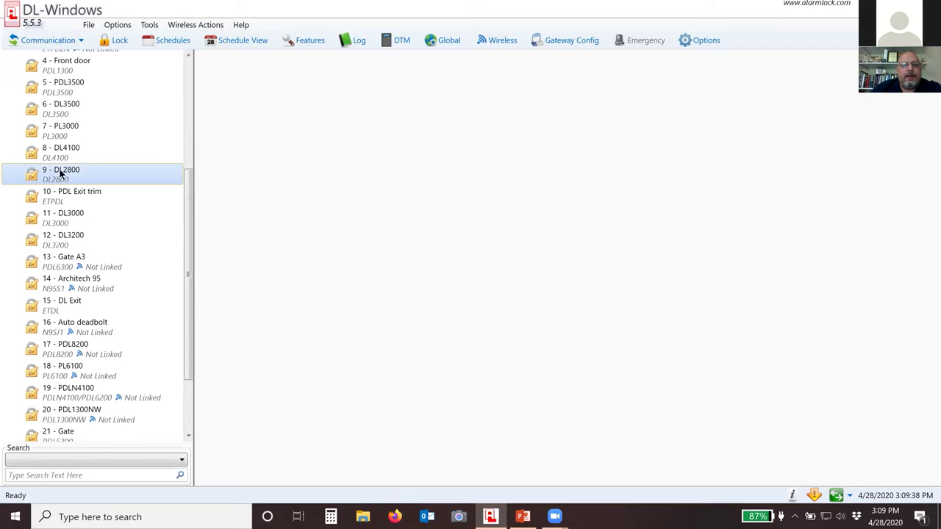
{"action": "left_click", "coordinate": [305, 39]}
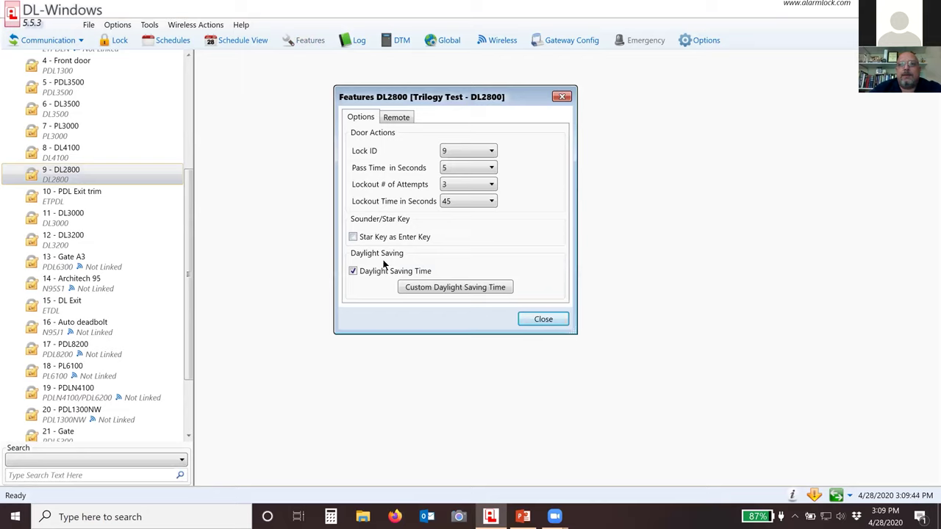
{"action": "left_click", "coordinate": [395, 119]}
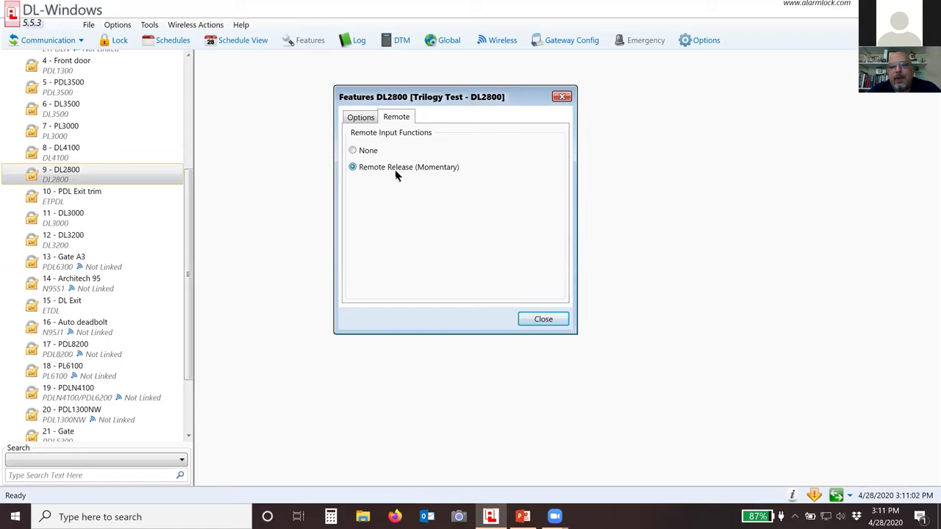
{"action": "left_click", "coordinate": [357, 118]}
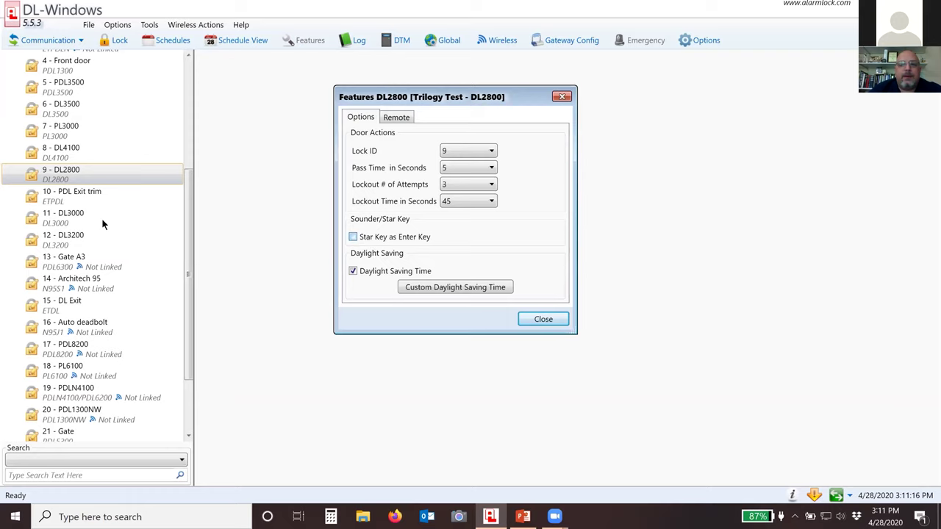
Review the Options, Relay and Remote features of the DL3000 lock in the Trilogy Test account.
{"action": "left_click", "coordinate": [58, 218]}
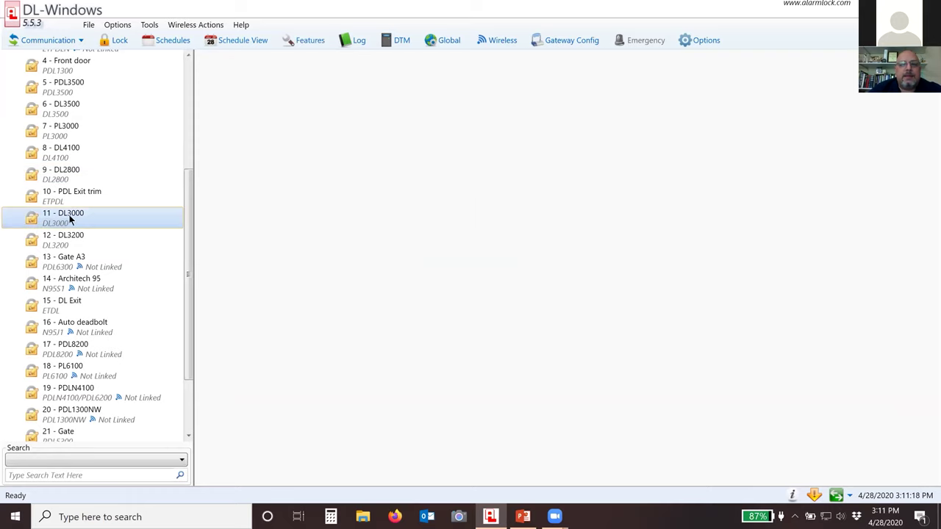
{"action": "left_click_drag", "start_coordinate": [411, 47], "coordinate": [405, 79]}
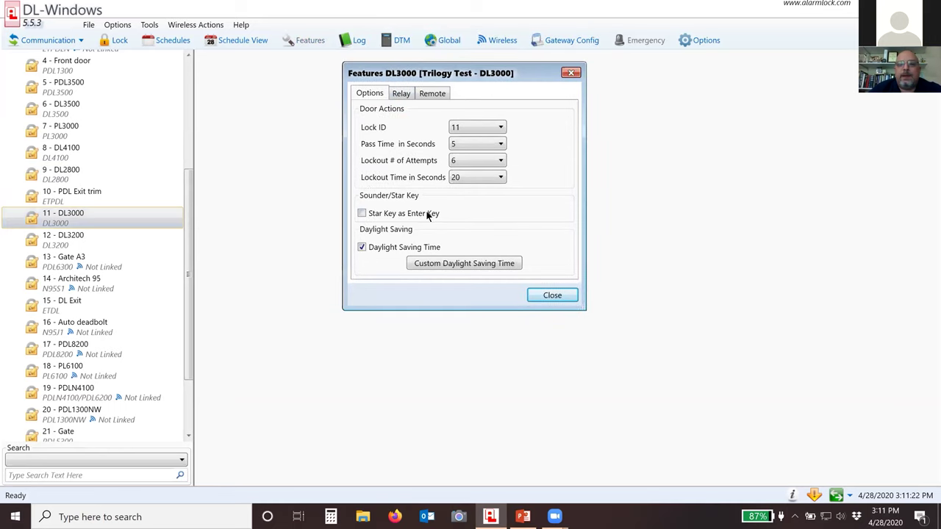
{"action": "left_click", "coordinate": [401, 94]}
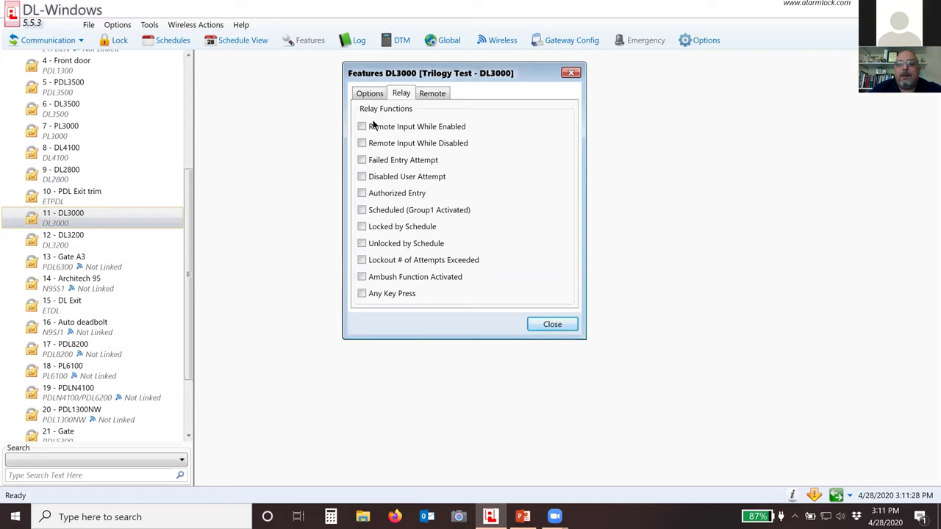
{"action": "left_click", "coordinate": [437, 97]}
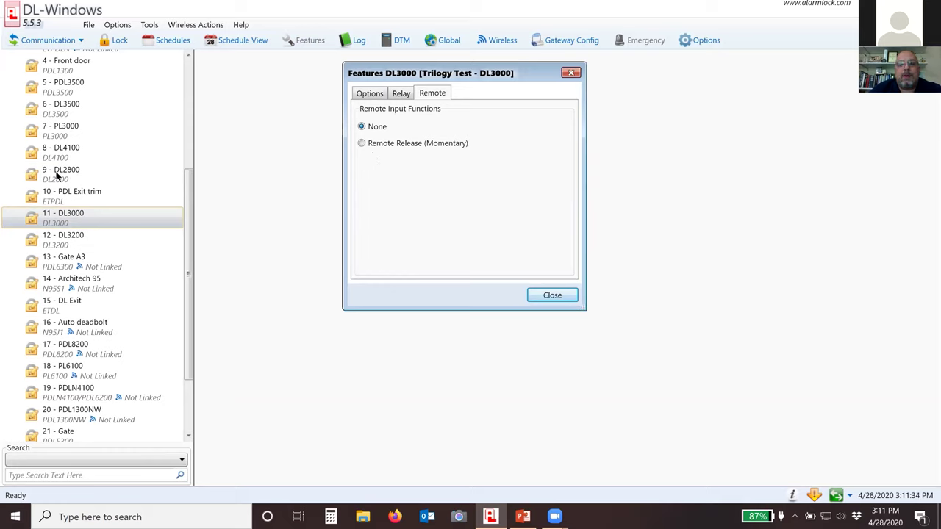
Review the Options and Remote features of the DL3200 lock in the Trilogy Test account.
{"action": "left_click", "coordinate": [73, 239]}
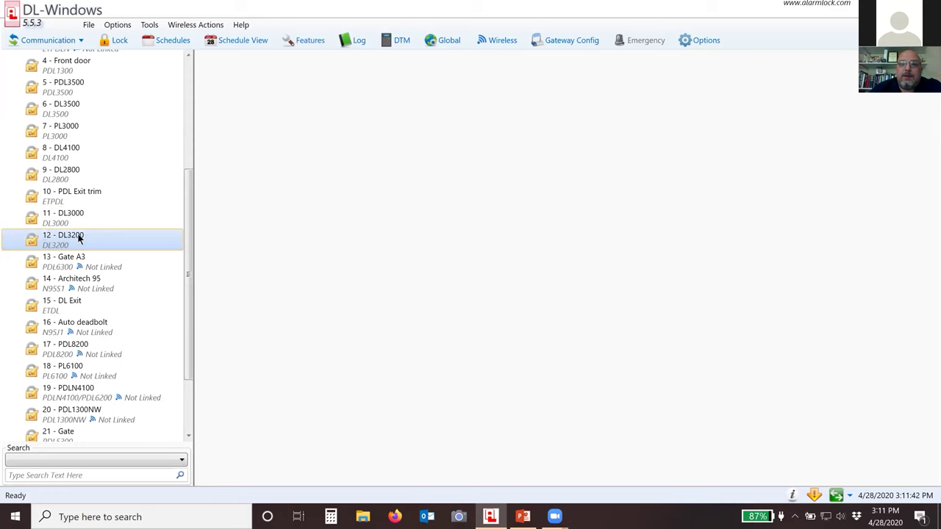
{"action": "left_click", "coordinate": [310, 41]}
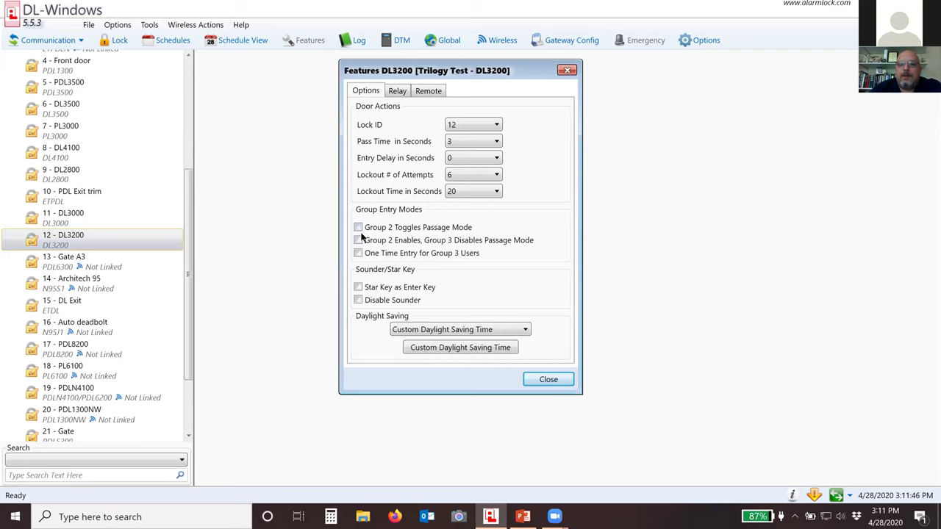
{"action": "left_click", "coordinate": [430, 93]}
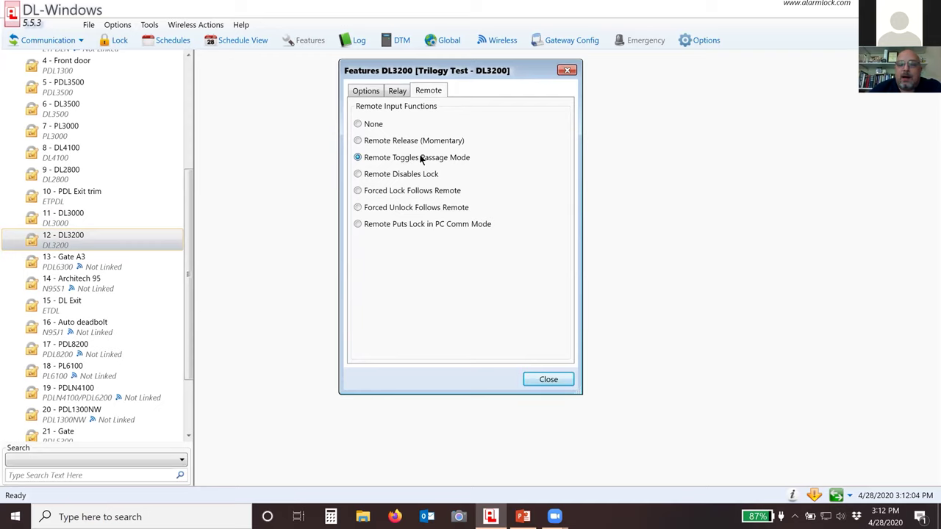
Switch to PowerPoint, present the slide of RR remote release devices full screen, and return to DL-Windows.
{"action": "key", "text": "alt+Tab"}
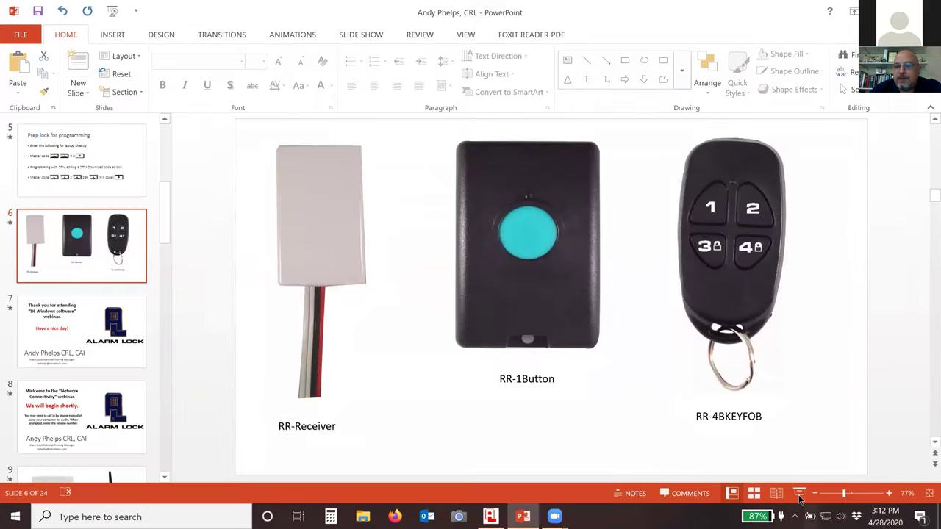
{"action": "left_click", "coordinate": [799, 494]}
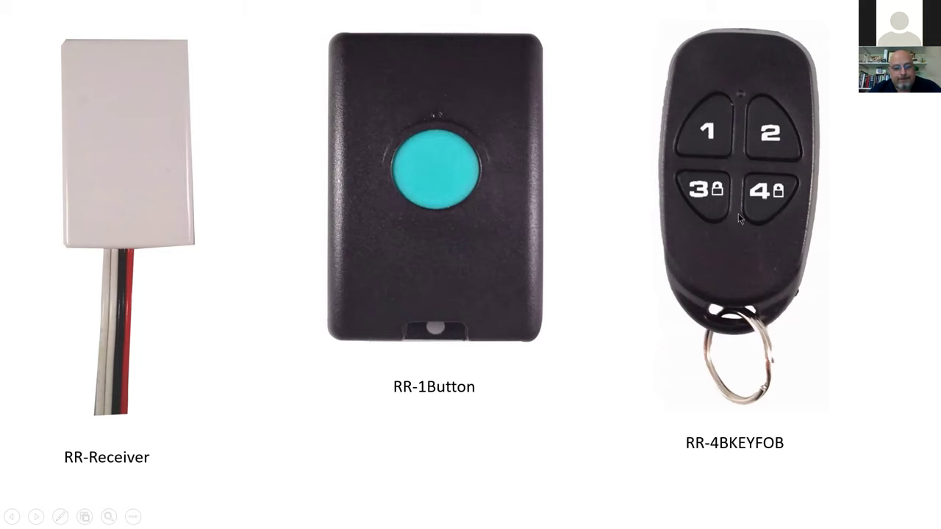
{"action": "key", "text": "Escape"}
{"action": "left_click", "coordinate": [490, 516]}
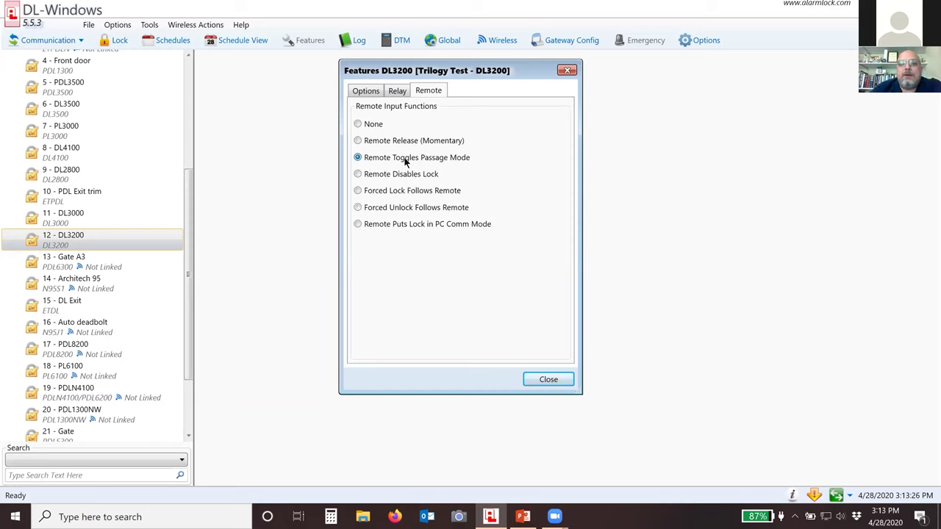
Review the Options and Remote features of the PDL Exit trim lock in the Trilogy Test account.
{"action": "scroll", "coordinate": [155, 286], "scroll_direction": "up", "scroll_amount": 3}
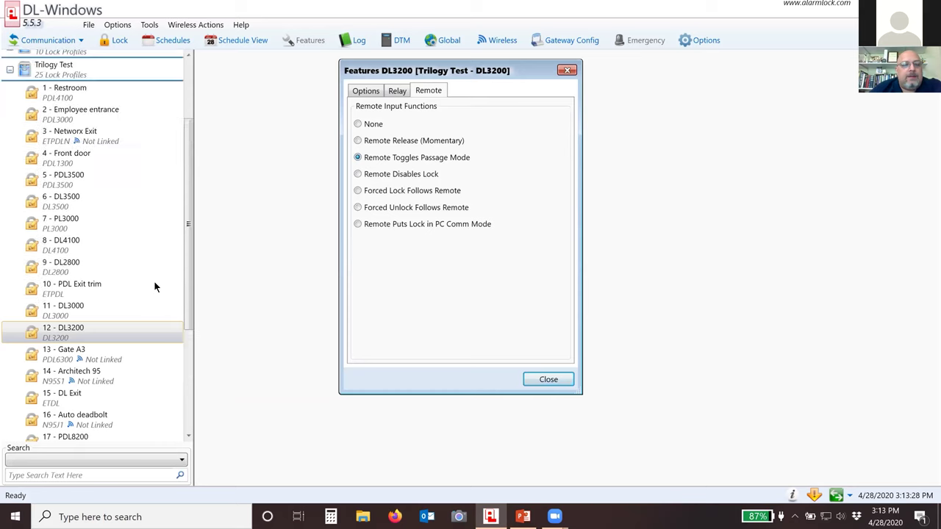
{"action": "scroll", "coordinate": [155, 287], "scroll_direction": "up", "scroll_amount": 3}
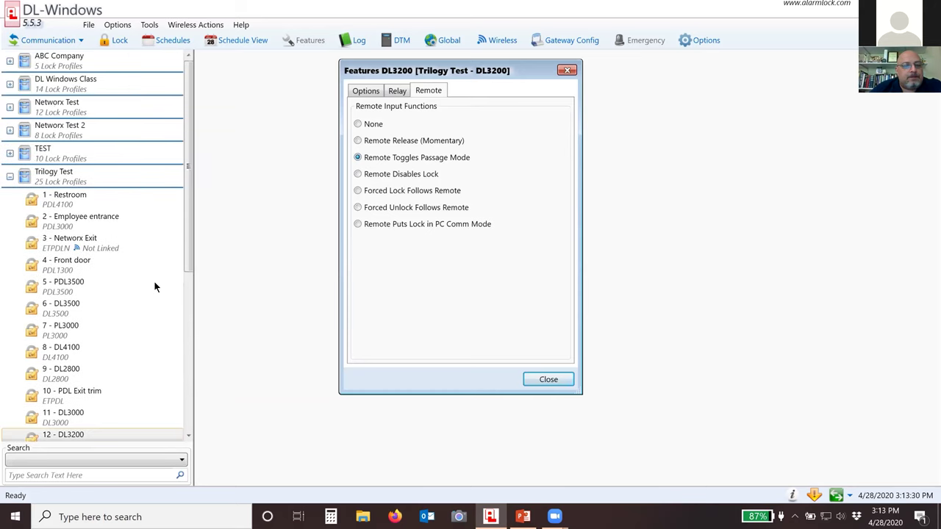
{"action": "scroll", "coordinate": [155, 287], "scroll_direction": "down", "scroll_amount": 5}
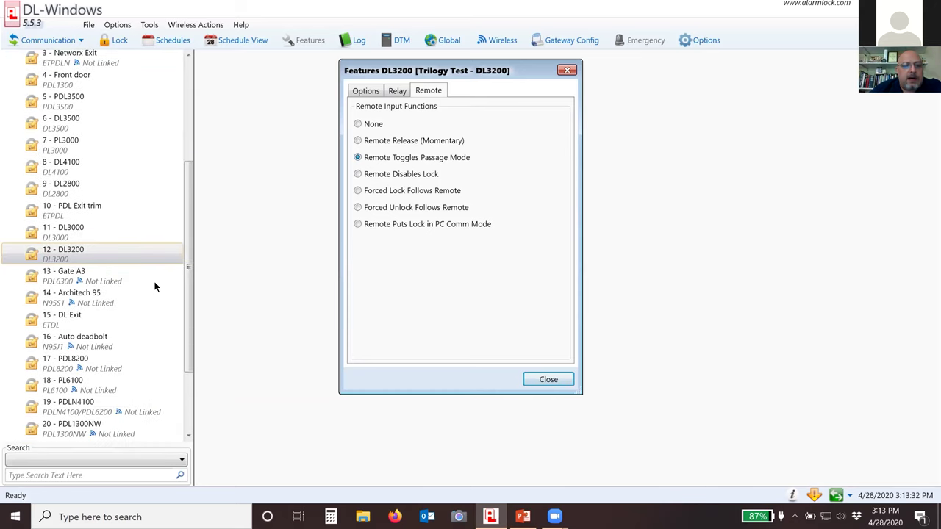
{"action": "left_click", "coordinate": [63, 209]}
{"action": "left_click", "coordinate": [309, 42]}
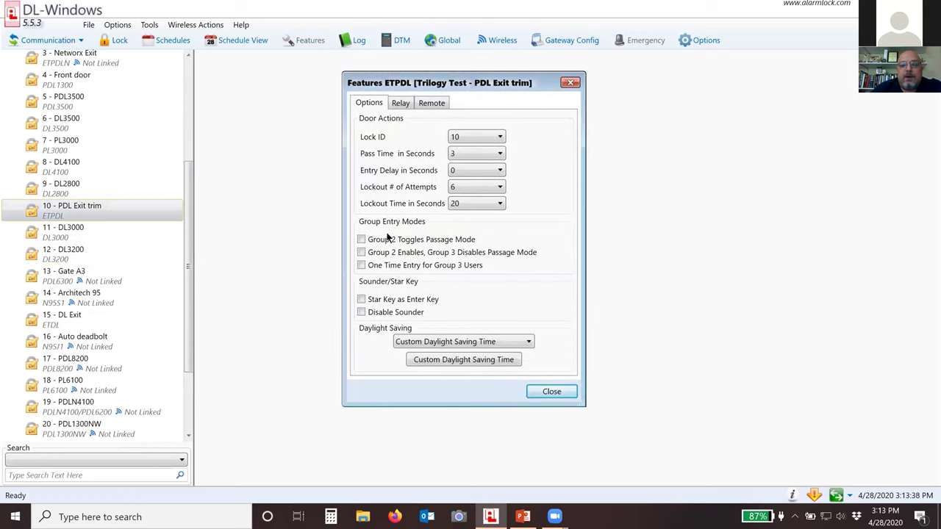
{"action": "left_click", "coordinate": [426, 107]}
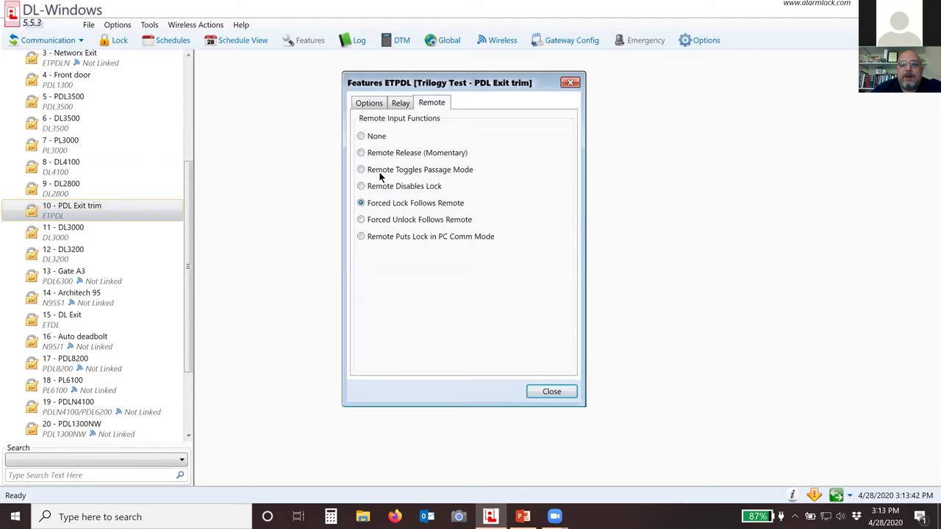
Choose Remote Toggles Passage Mode as the PDL Exit trim's remote input function, check its relay functions and close its features.
{"action": "left_click", "coordinate": [361, 169]}
{"action": "left_click", "coordinate": [401, 103]}
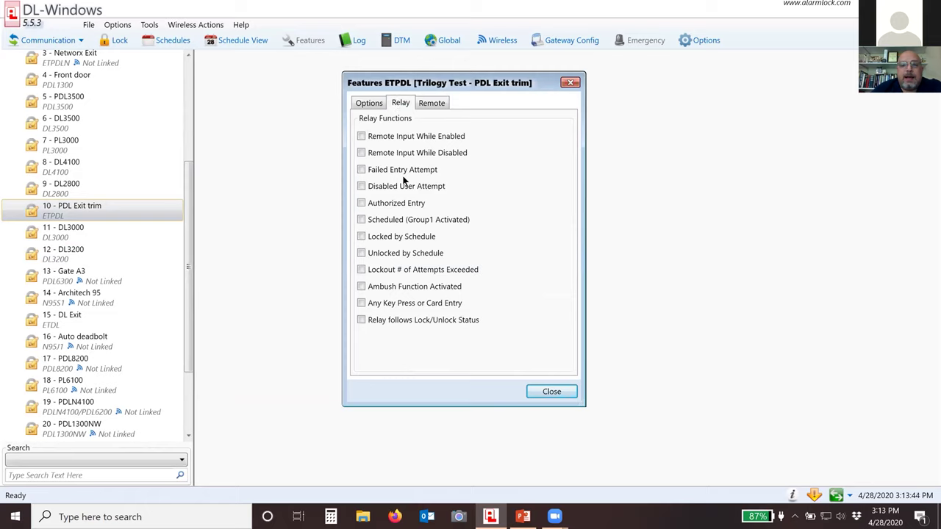
{"action": "left_click", "coordinate": [550, 392]}
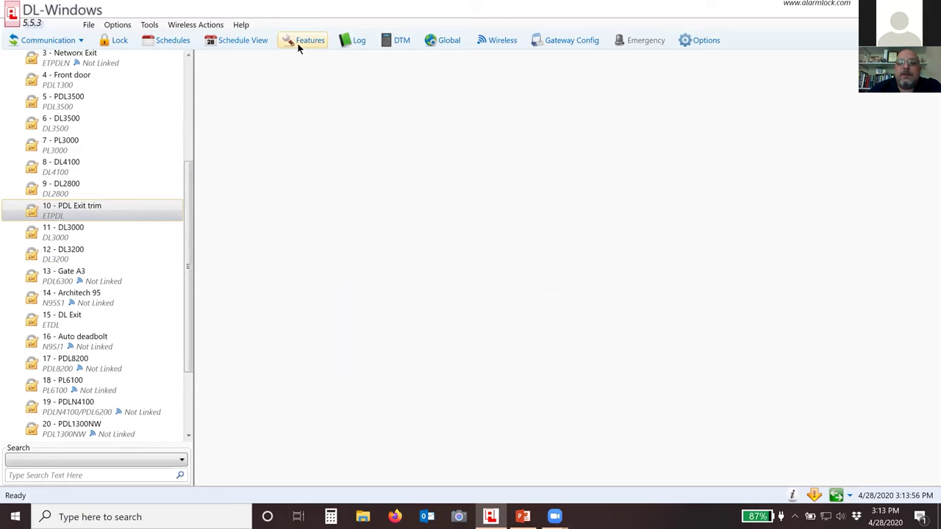
Collapse the Trilogy Test account, expand ABC Company and look over its 1st Floor Men's Restroom and 1st Floor Guest Restroom locks.
{"action": "scroll", "coordinate": [28, 168], "scroll_direction": "up", "scroll_amount": 2}
{"action": "left_click", "coordinate": [10, 145]}
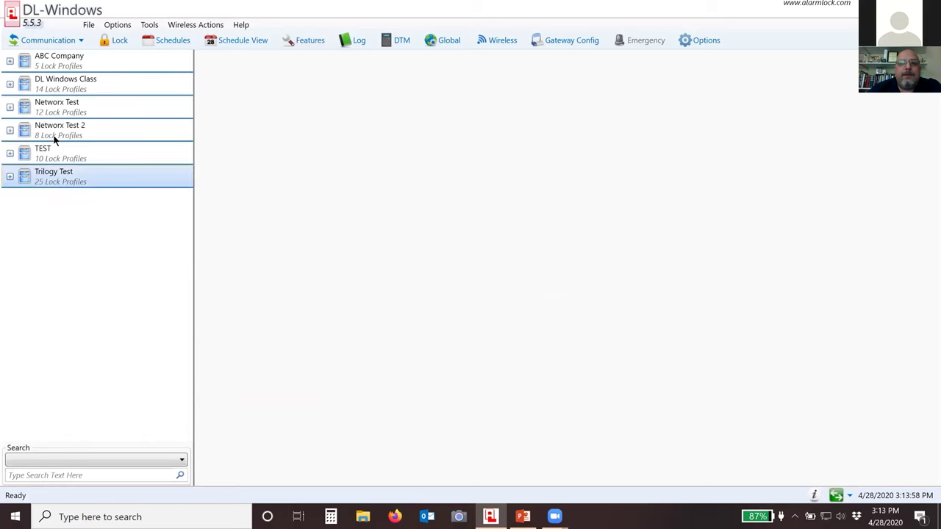
{"action": "double_click", "coordinate": [23, 65]}
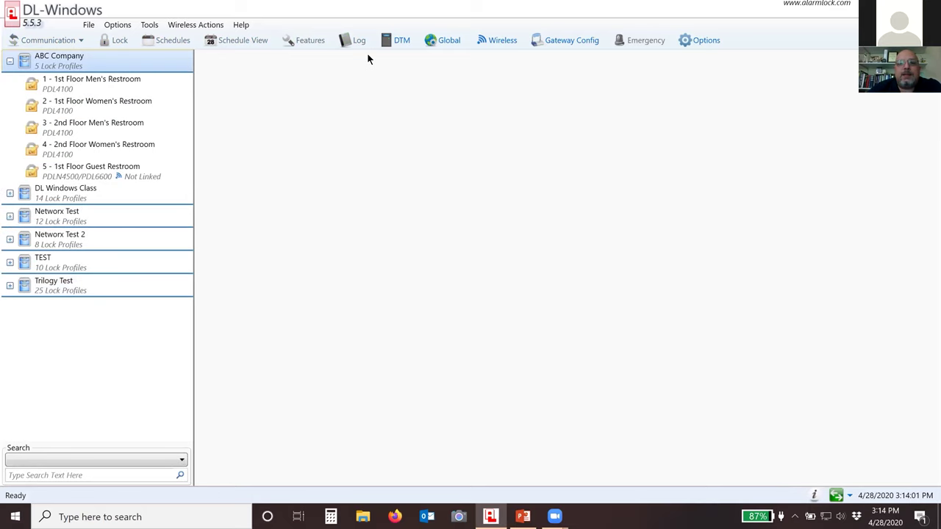
{"action": "left_click", "coordinate": [95, 80]}
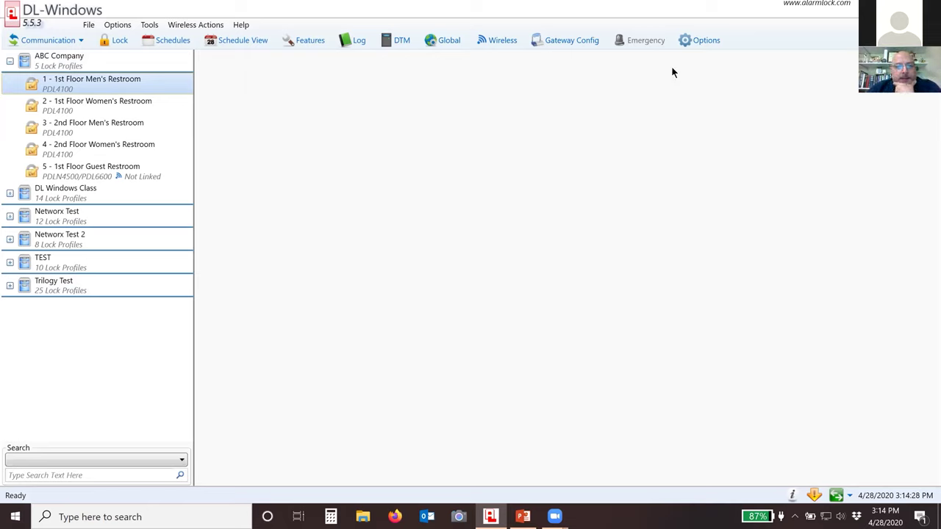
{"action": "left_click", "coordinate": [579, 230]}
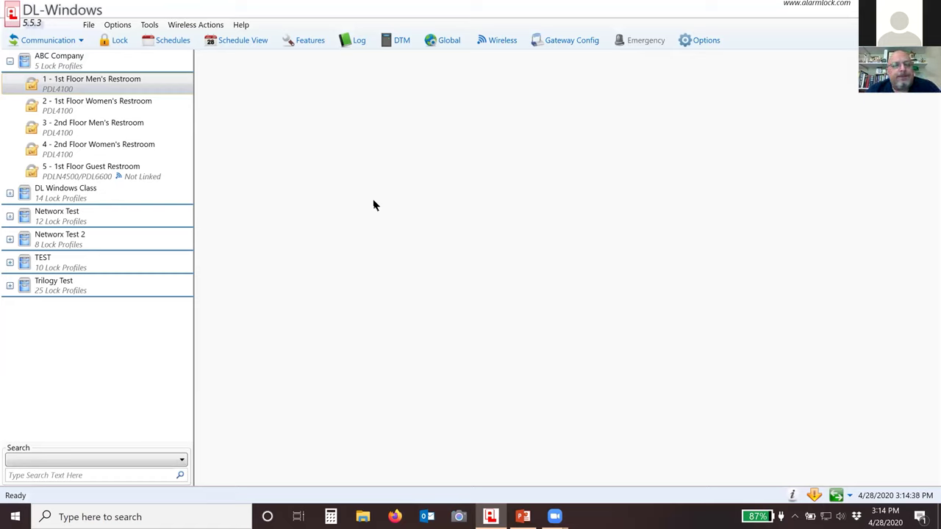
{"action": "left_click", "coordinate": [94, 175]}
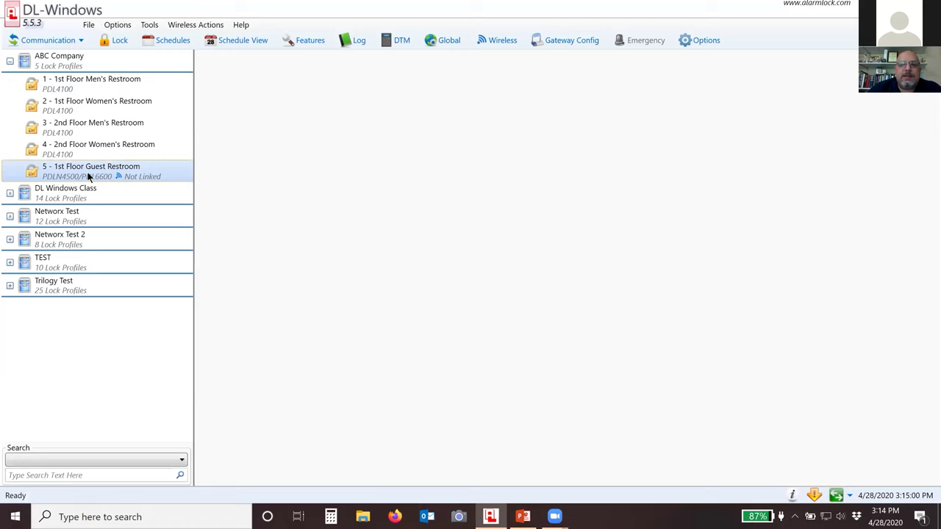
Collapse the ABC Company account, then expand and select the DL Windows Class account.
{"action": "left_click", "coordinate": [9, 63]}
{"action": "left_click", "coordinate": [10, 84]}
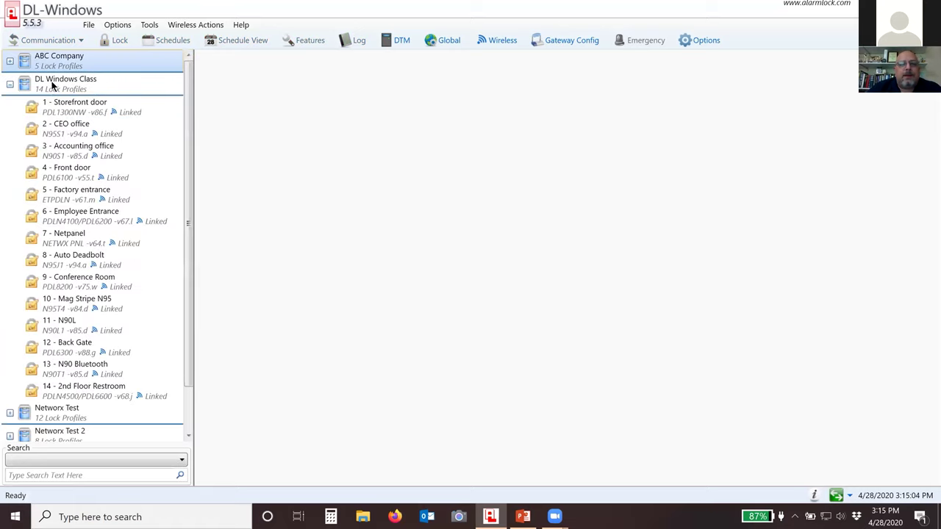
{"action": "left_click", "coordinate": [54, 87]}
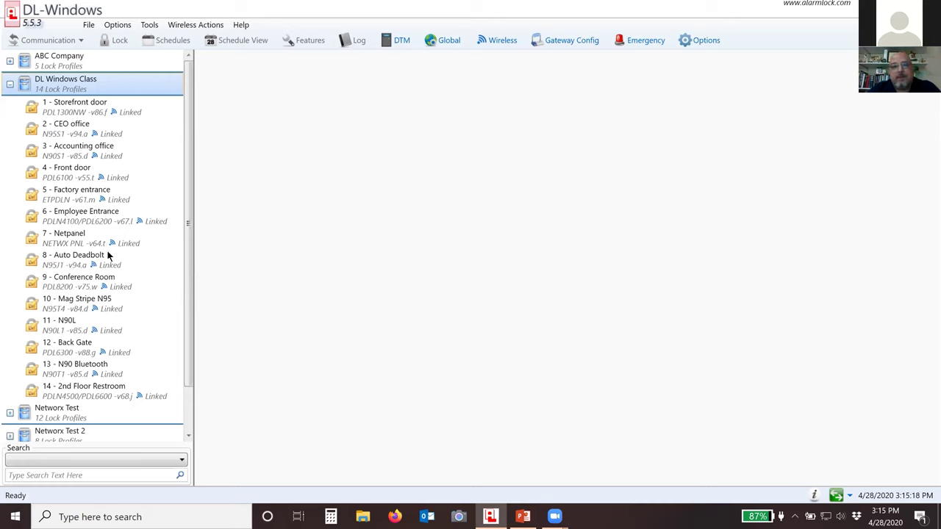
Examine the Gen 1 80211 and Gen 2 IME gateways and their assigned locks in the DL Windows Class gateway configuration.
{"action": "left_click", "coordinate": [103, 107]}
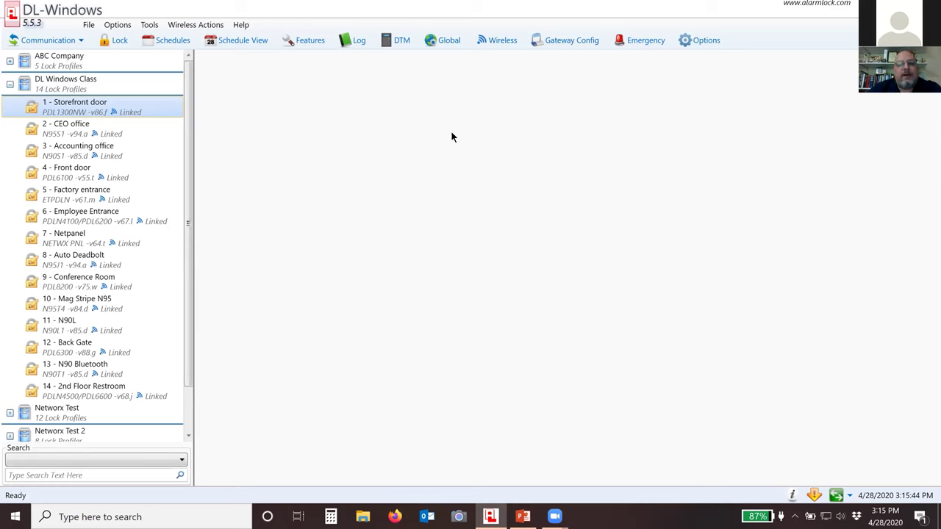
{"action": "left_click", "coordinate": [565, 42]}
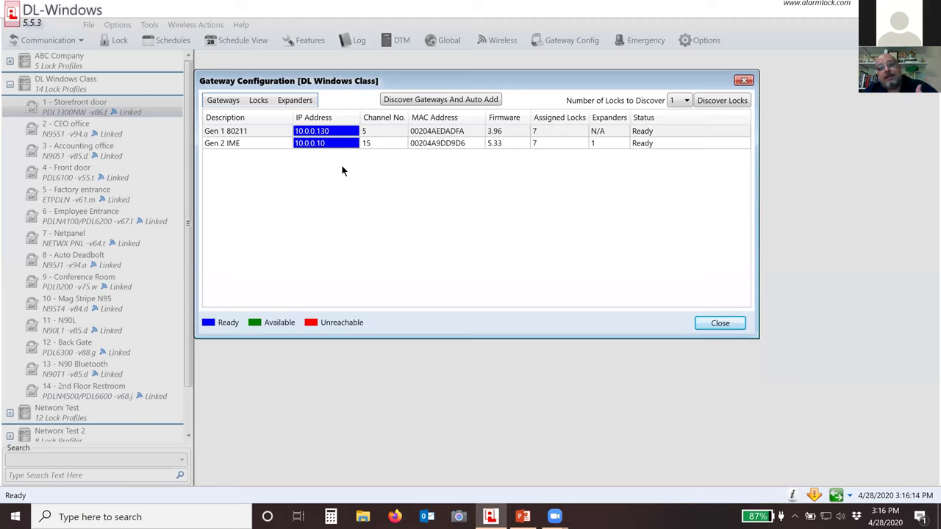
{"action": "left_click", "coordinate": [548, 132]}
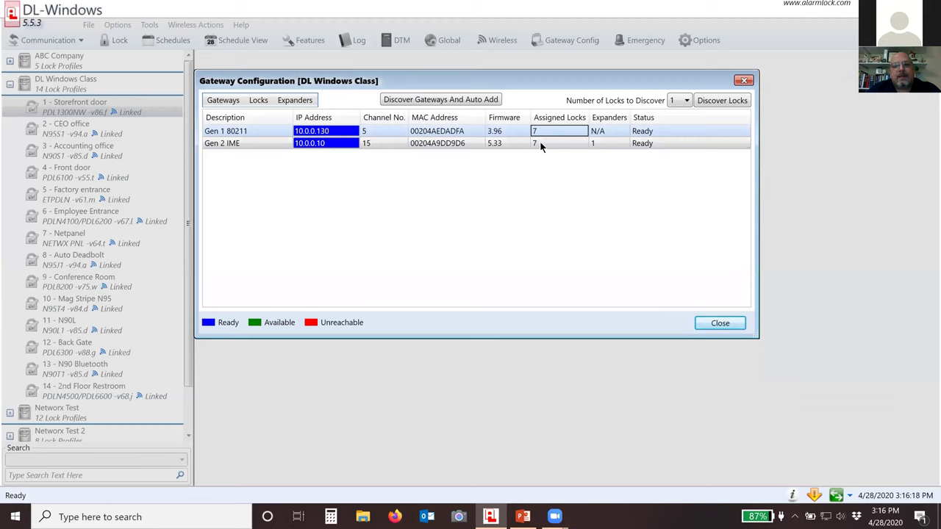
{"action": "left_click", "coordinate": [544, 143]}
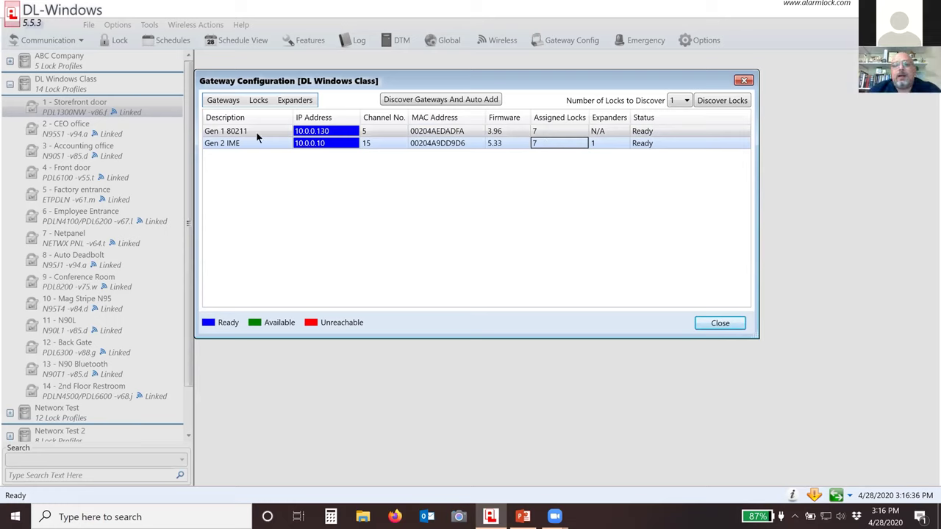
{"action": "left_click", "coordinate": [717, 324]}
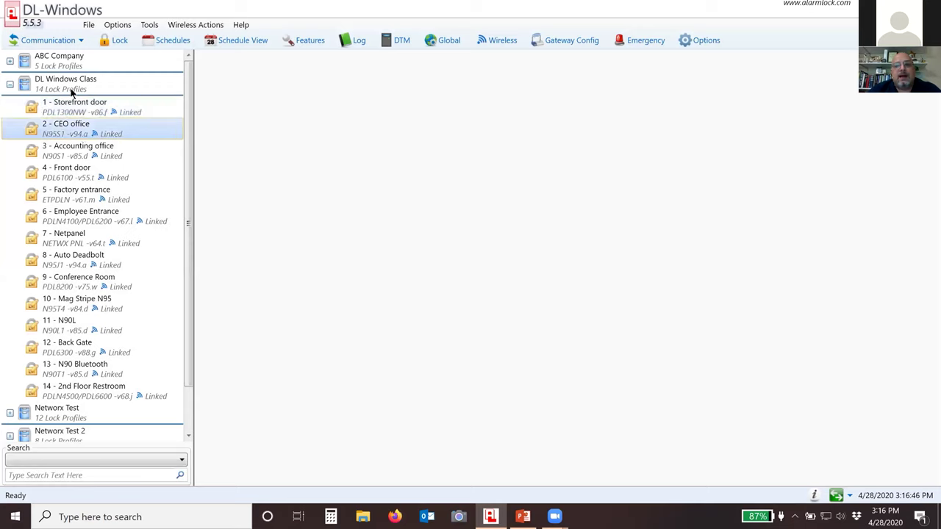
Run a Send/Receive All communication with the CEO office Networx lock, covering users, schedules, features, date/time and 100 event logs.
{"action": "left_click", "coordinate": [52, 45]}
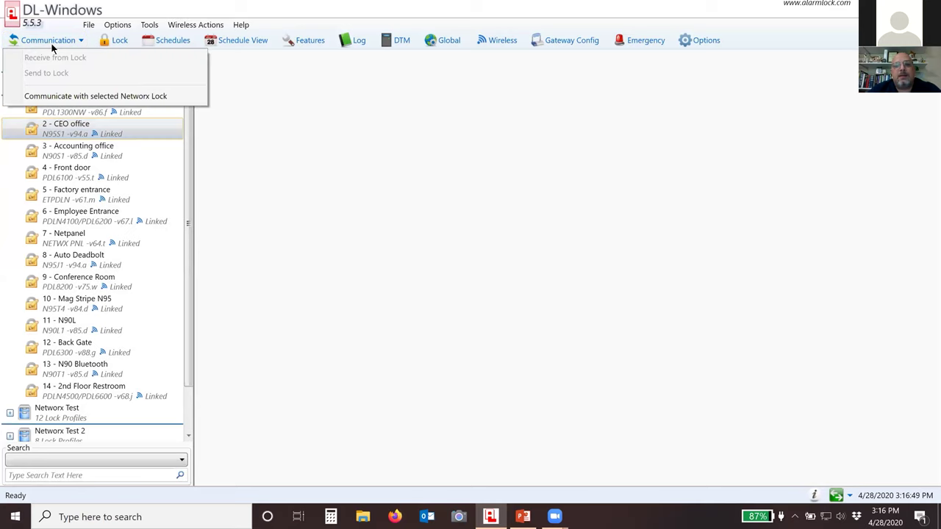
{"action": "left_click", "coordinate": [72, 99]}
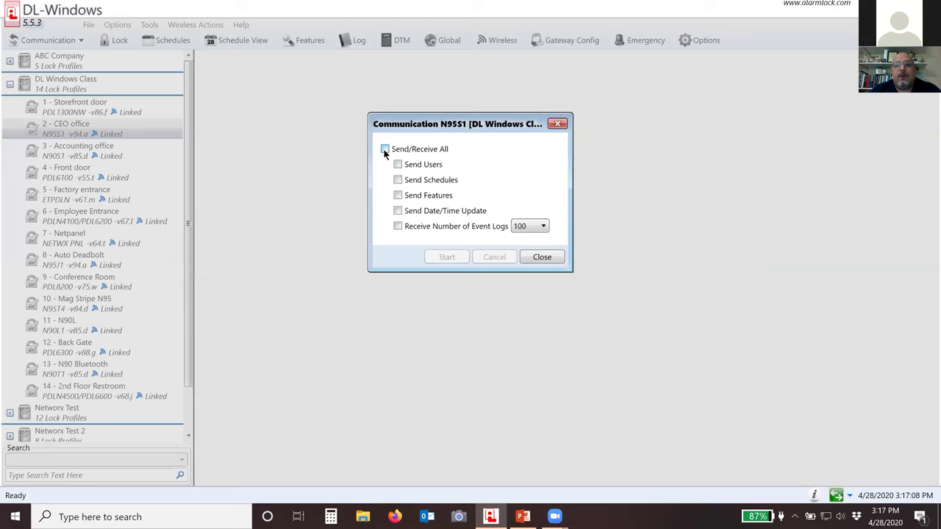
{"action": "left_click", "coordinate": [384, 150]}
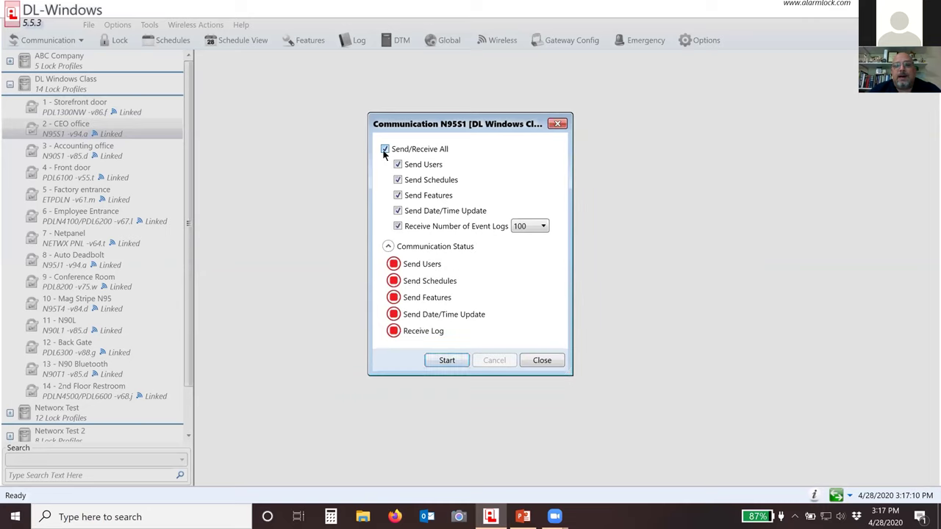
{"action": "left_click", "coordinate": [447, 361]}
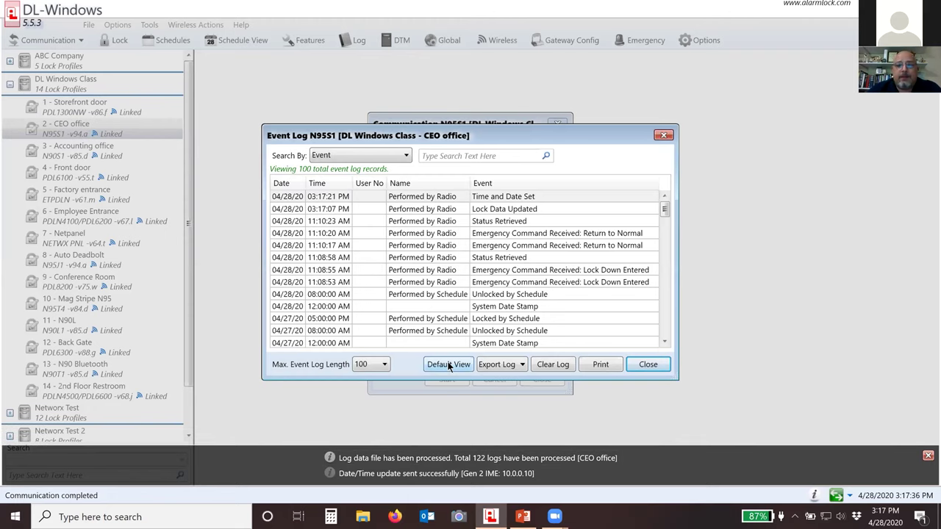
Examine the lockdown and return-to-normal emergency entries in the CEO office event log, then close the log.
{"action": "left_click_drag", "start_coordinate": [494, 139], "coordinate": [481, 74]}
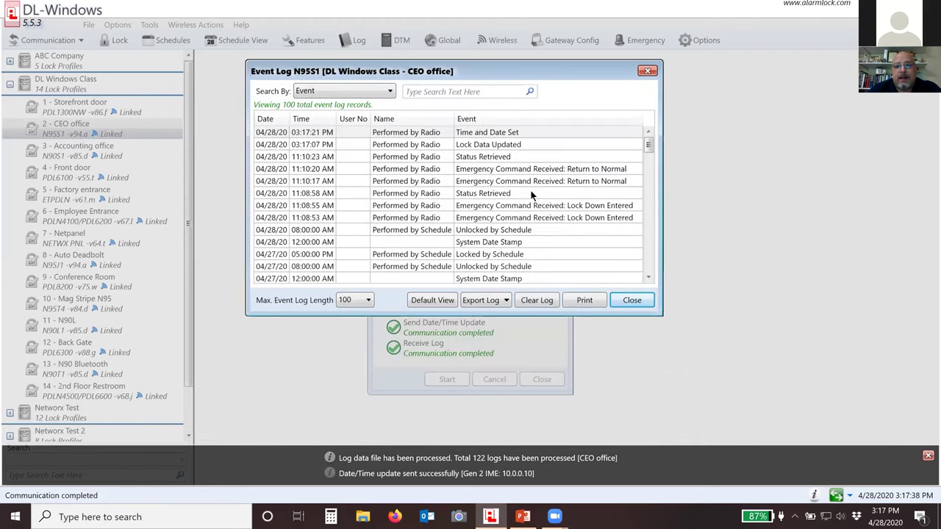
{"action": "scroll", "coordinate": [524, 218], "scroll_direction": "down", "scroll_amount": 7}
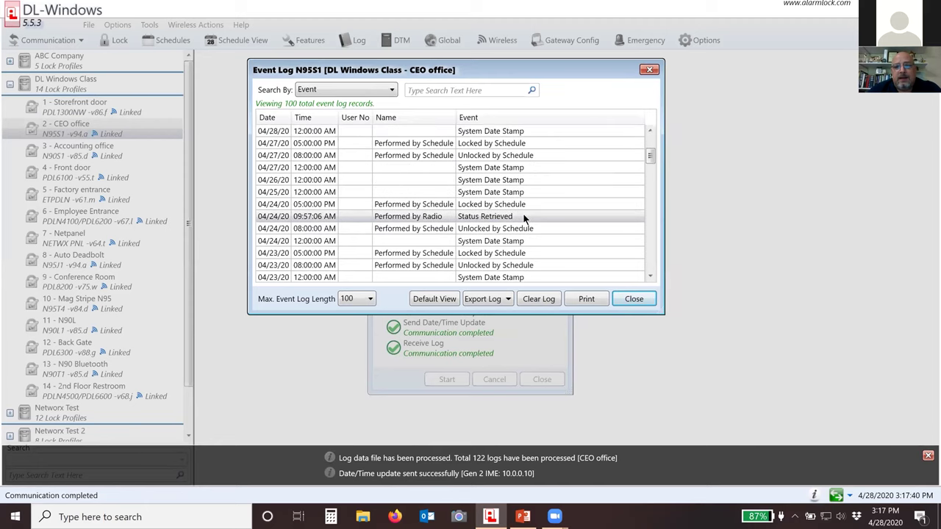
{"action": "scroll", "coordinate": [524, 218], "scroll_direction": "up", "scroll_amount": 7}
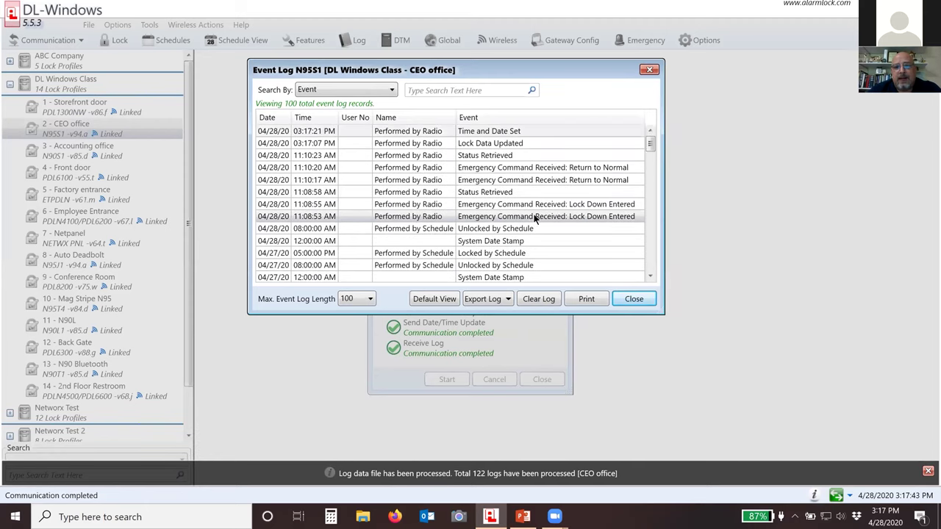
{"action": "left_click", "coordinate": [273, 169]}
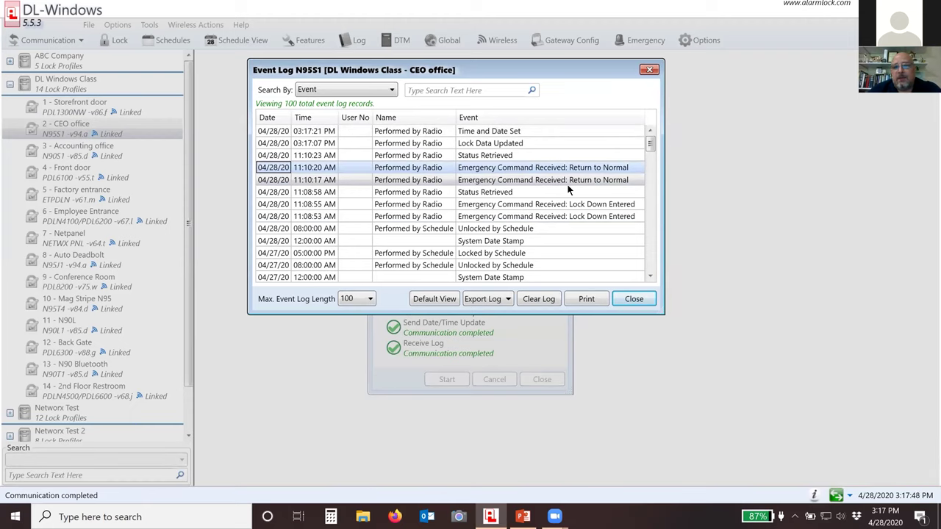
{"action": "left_click", "coordinate": [551, 204]}
{"action": "left_click", "coordinate": [550, 216]}
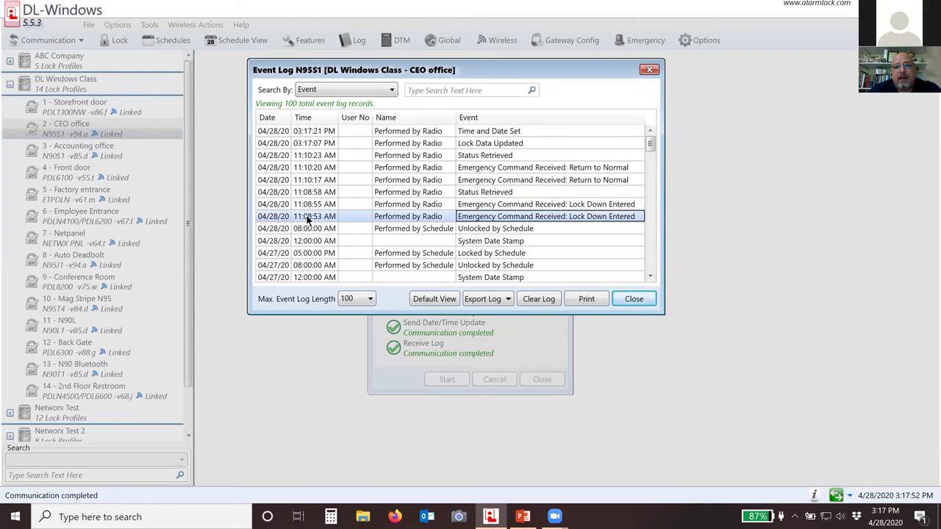
{"action": "left_click", "coordinate": [632, 298]}
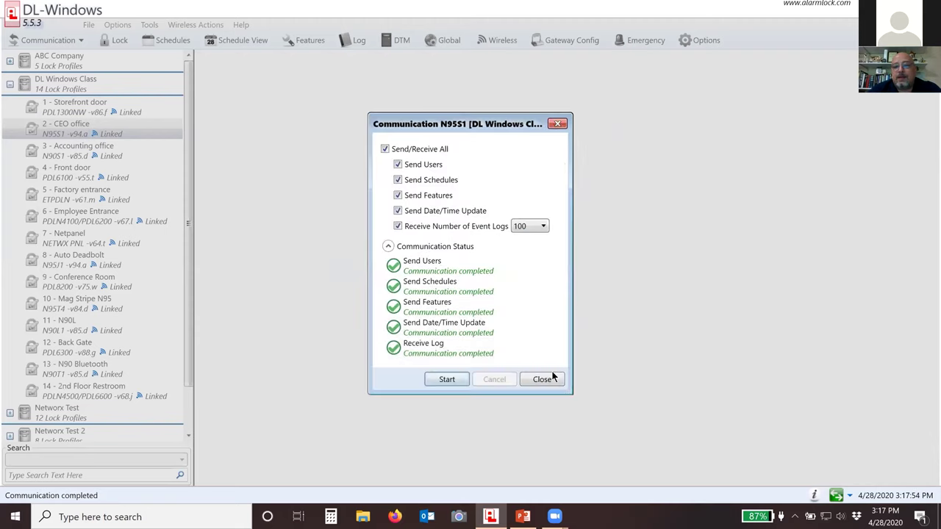
Close the communication window, issue an Emergency Lock Down to Group A in the DL Windows Class account, then close the emergency windows.
{"action": "left_click", "coordinate": [544, 380]}
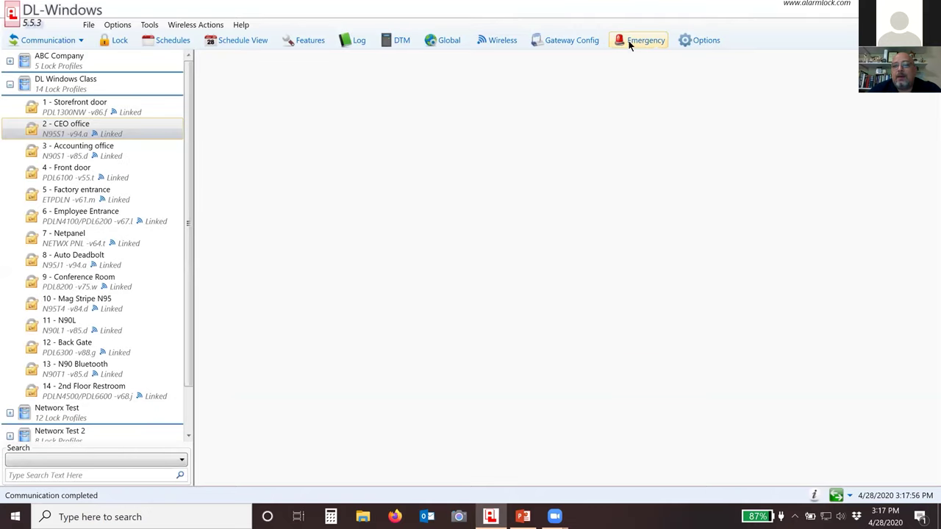
{"action": "left_click", "coordinate": [630, 43]}
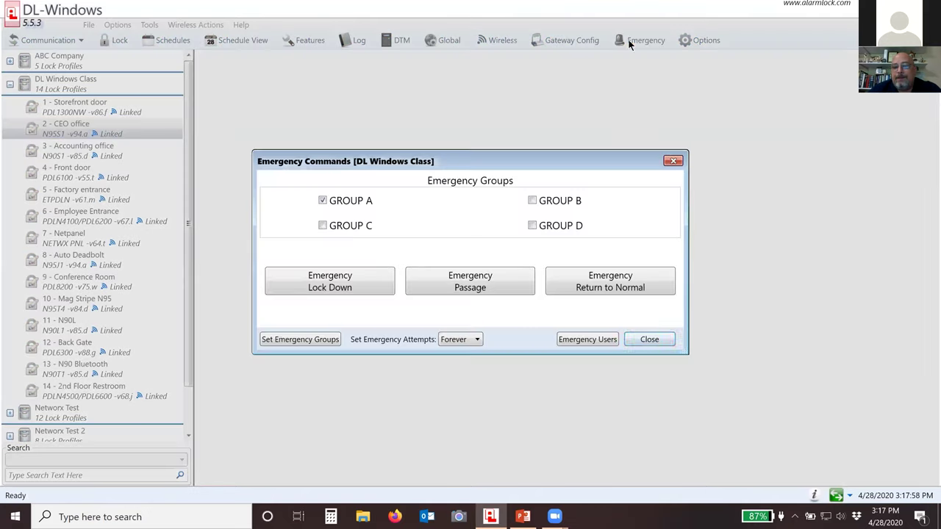
{"action": "left_click", "coordinate": [327, 286]}
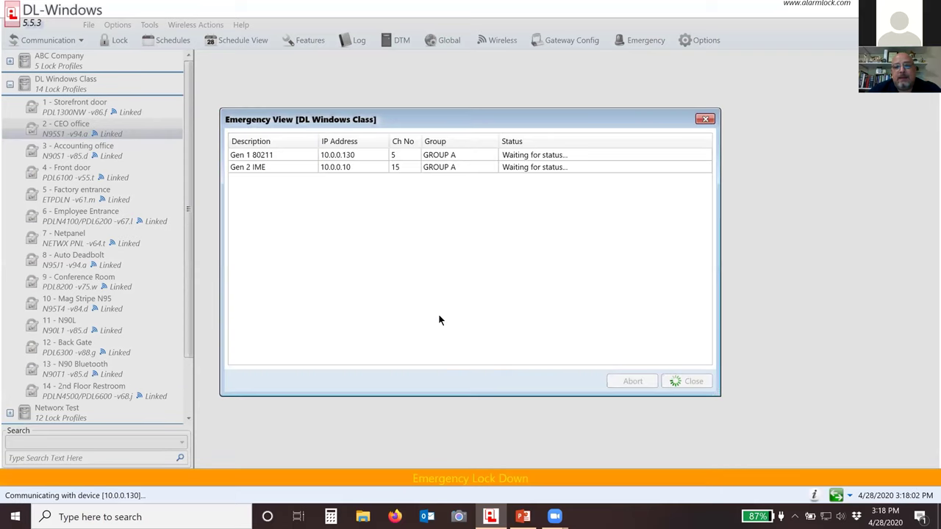
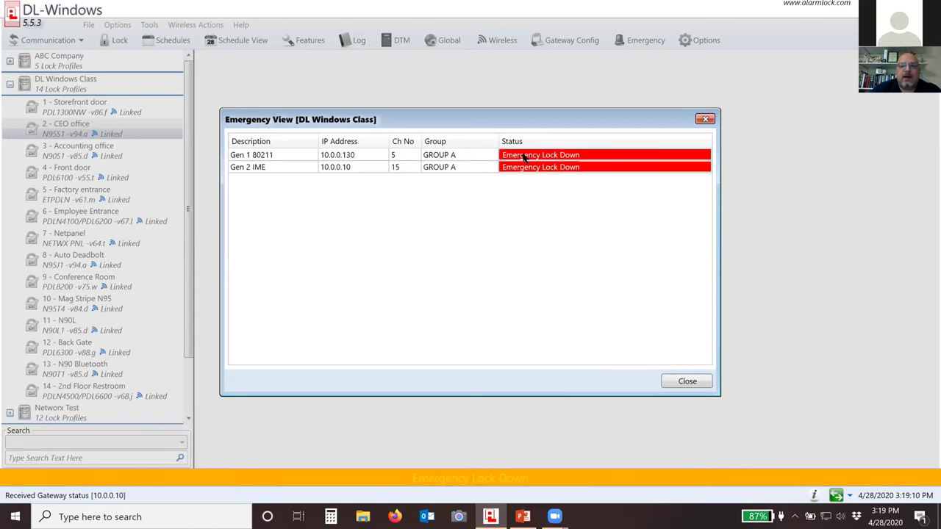
{"action": "left_click", "coordinate": [674, 383]}
{"action": "left_click", "coordinate": [634, 342]}
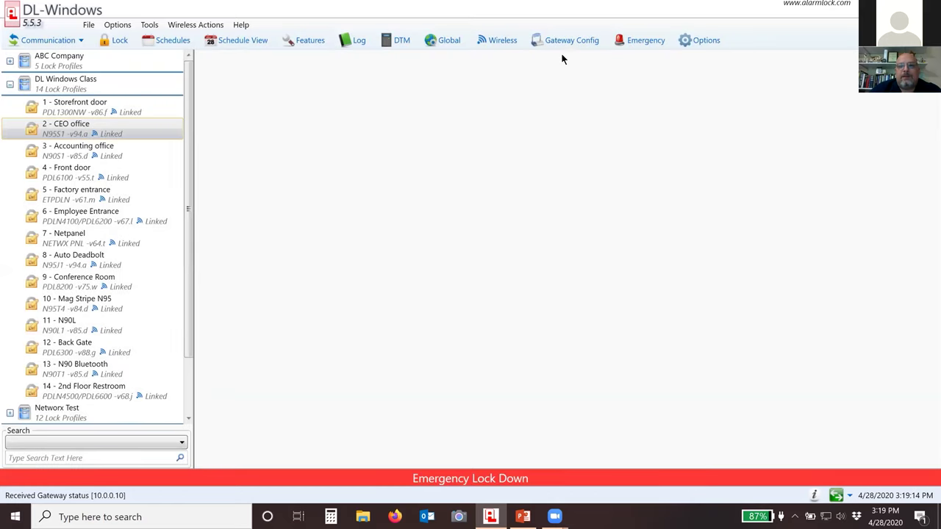
Refresh the Gen 2 IME gateway's lock table, examine the emergency status of its locks, then close the gateway configuration.
{"action": "left_click", "coordinate": [561, 41]}
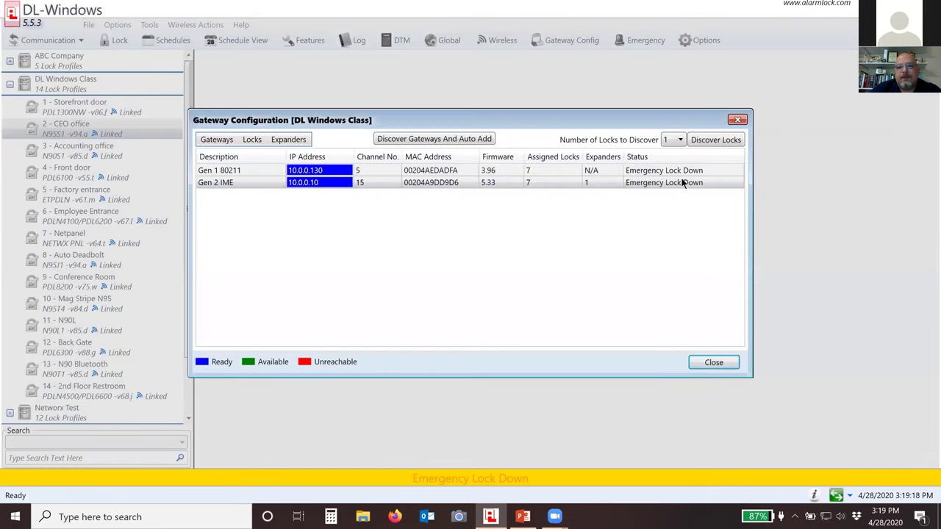
{"action": "left_click", "coordinate": [667, 184]}
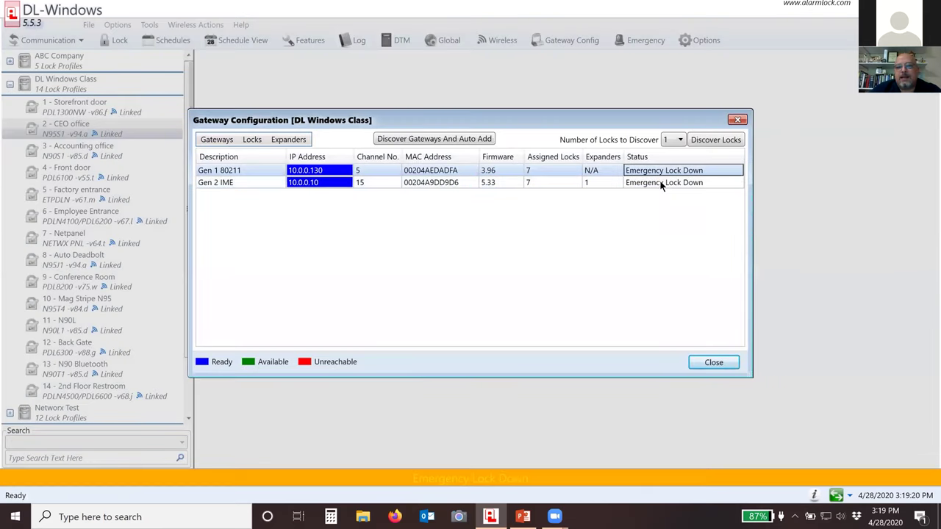
{"action": "left_click", "coordinate": [255, 142]}
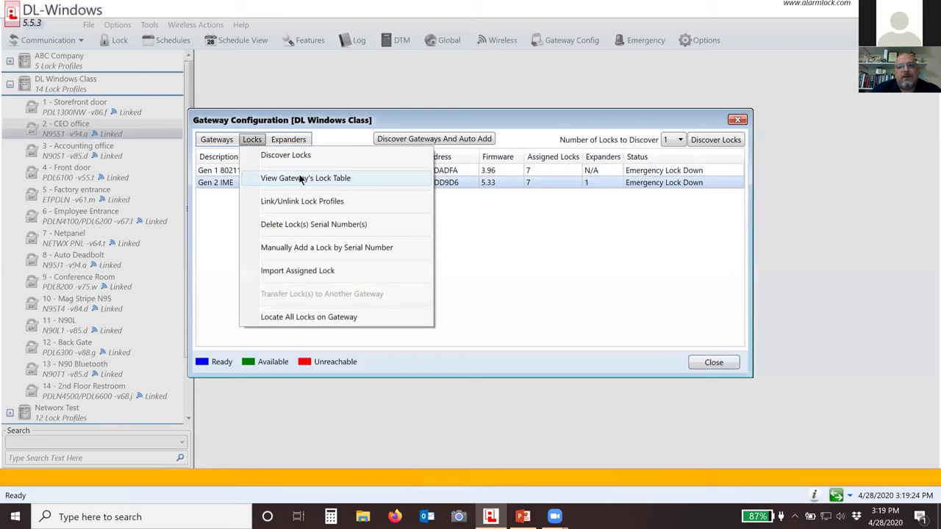
{"action": "left_click", "coordinate": [333, 200]}
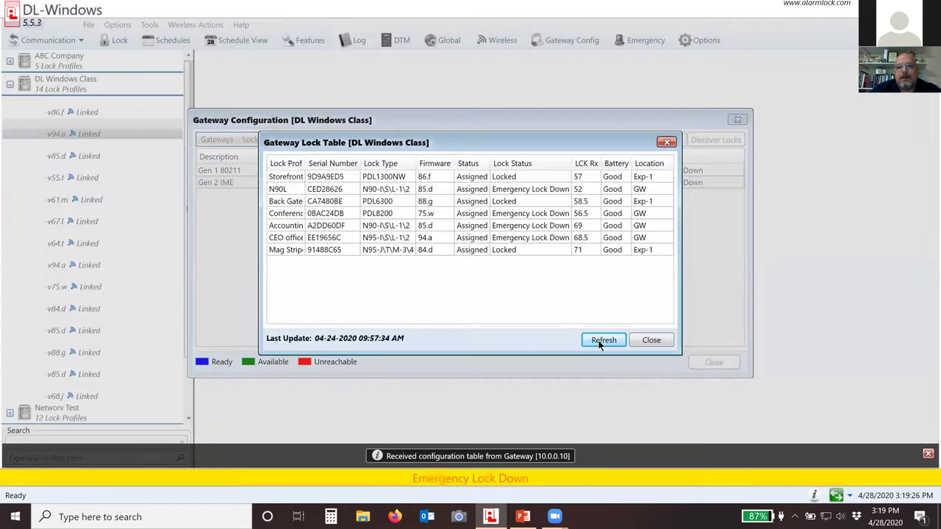
{"action": "left_click", "coordinate": [598, 340]}
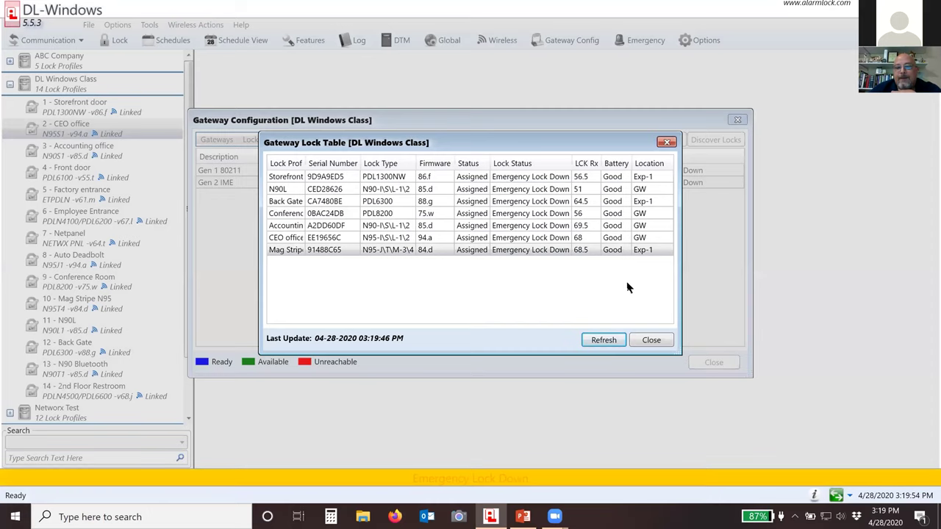
{"action": "left_click", "coordinate": [652, 341]}
{"action": "left_click", "coordinate": [710, 362]}
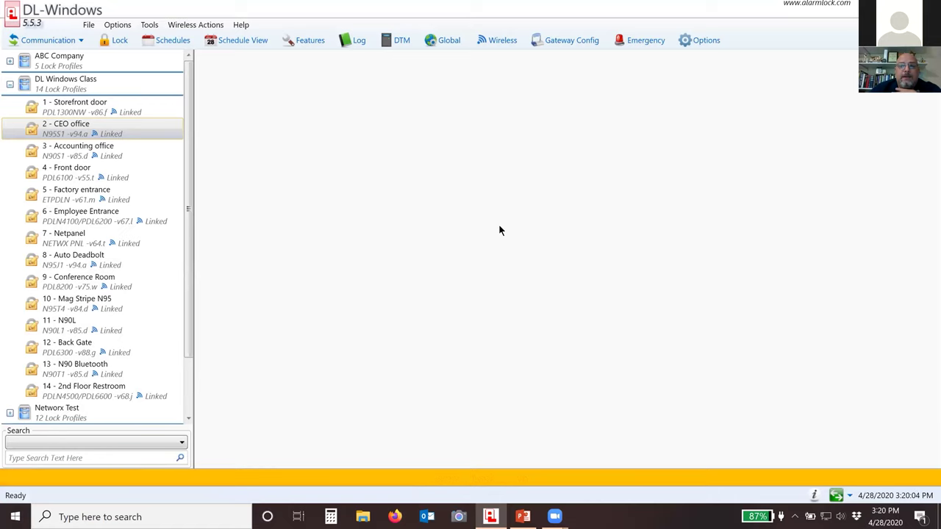
Examine the gateway, lock and expander commands available in the DL Windows Class gateway configuration, then close it.
{"action": "left_click", "coordinate": [559, 42]}
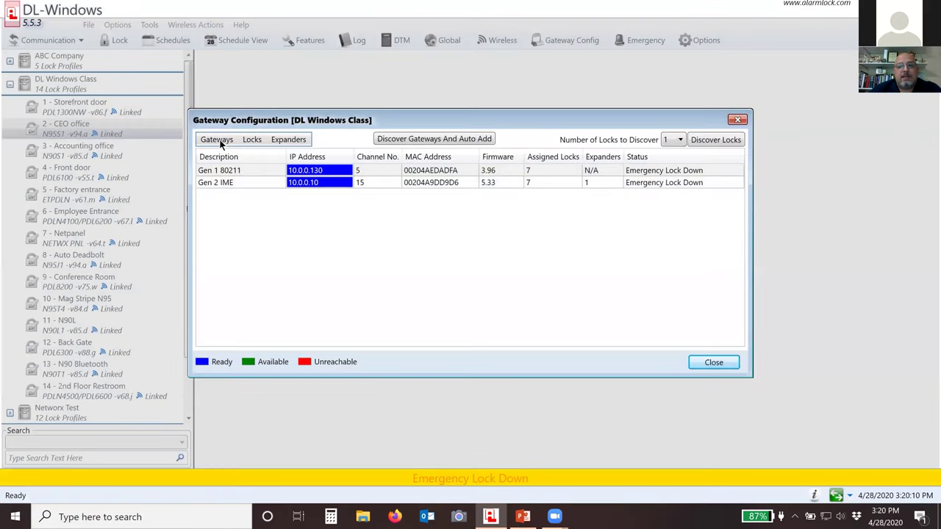
{"action": "left_click", "coordinate": [217, 141]}
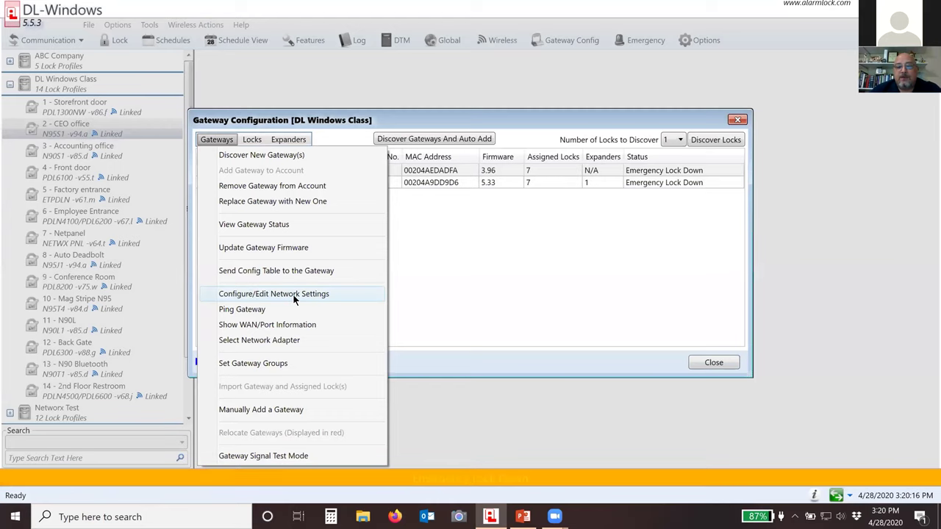
{"action": "left_click", "coordinate": [438, 278]}
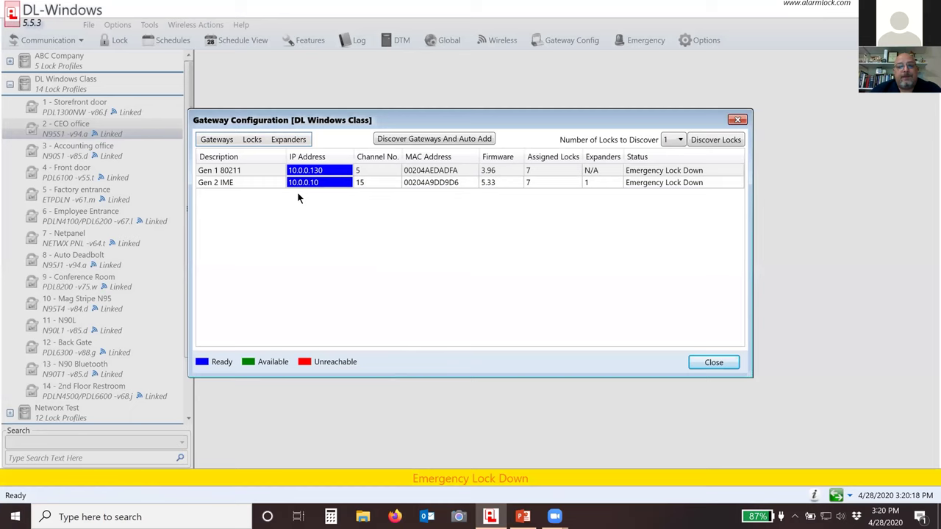
{"action": "left_click", "coordinate": [224, 140]}
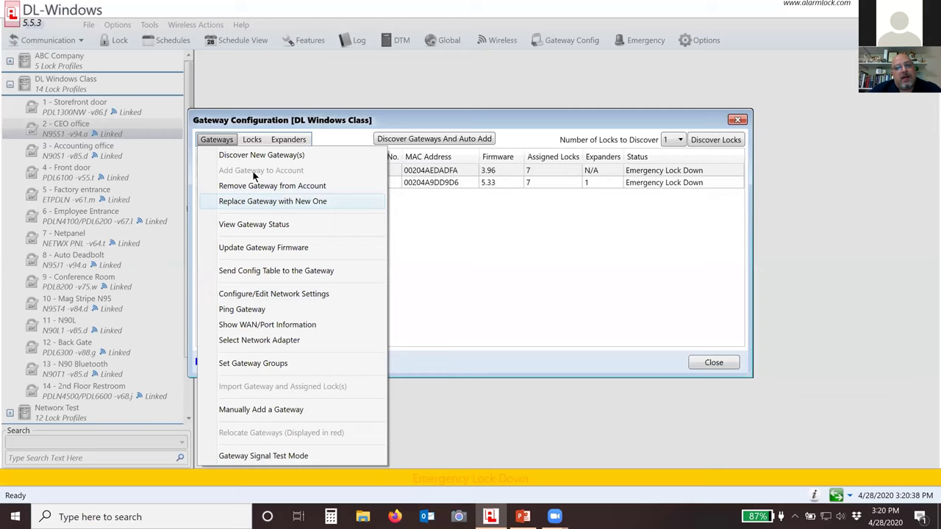
{"action": "mouse_move", "coordinate": [255, 142]}
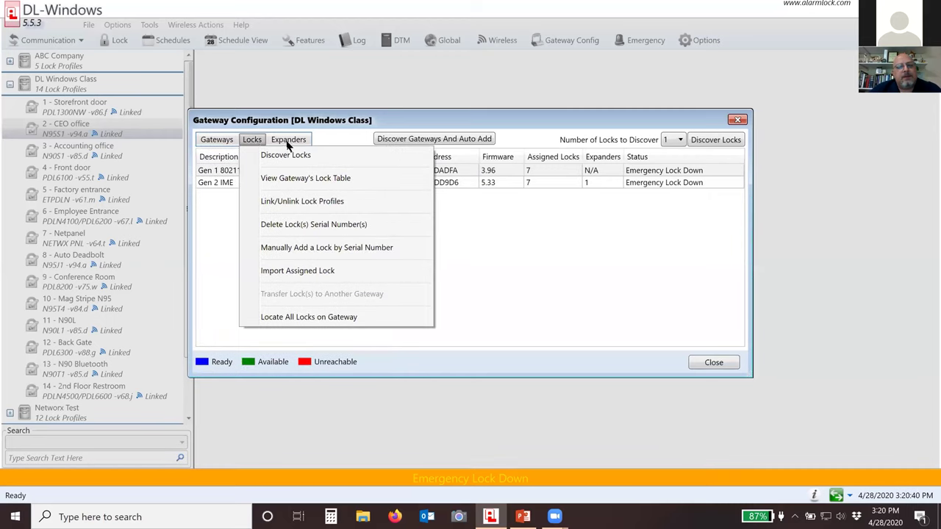
{"action": "mouse_move", "coordinate": [289, 144]}
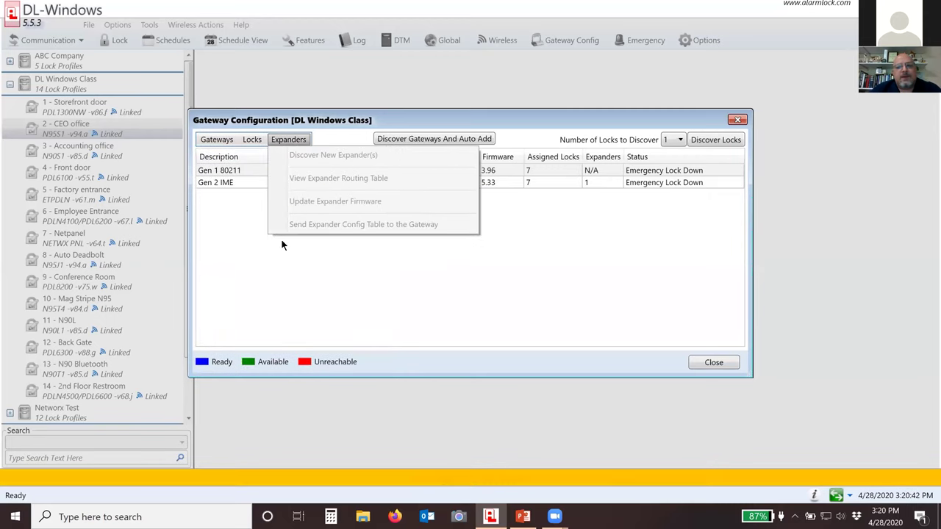
{"action": "left_click", "coordinate": [705, 362]}
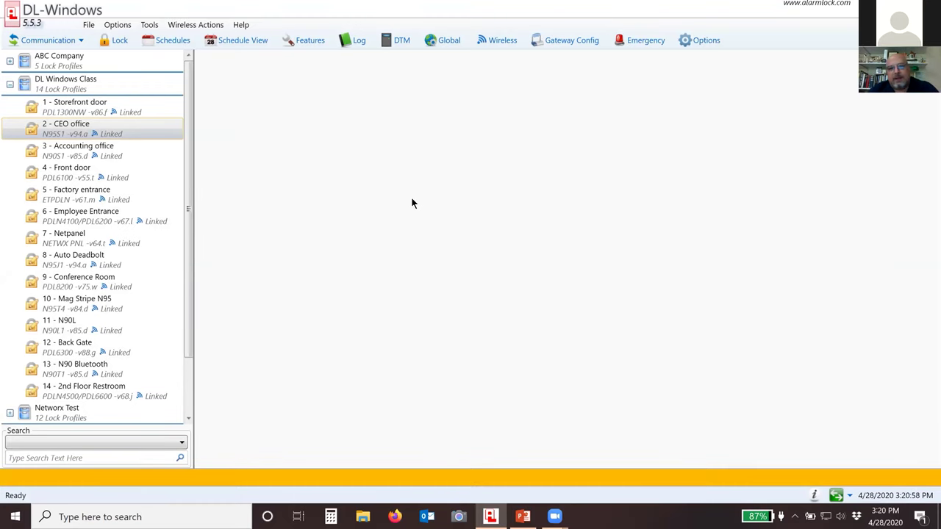
Issue an Emergency Return to Normal command to Group A in the DL Windows Class account.
{"action": "left_click", "coordinate": [634, 43]}
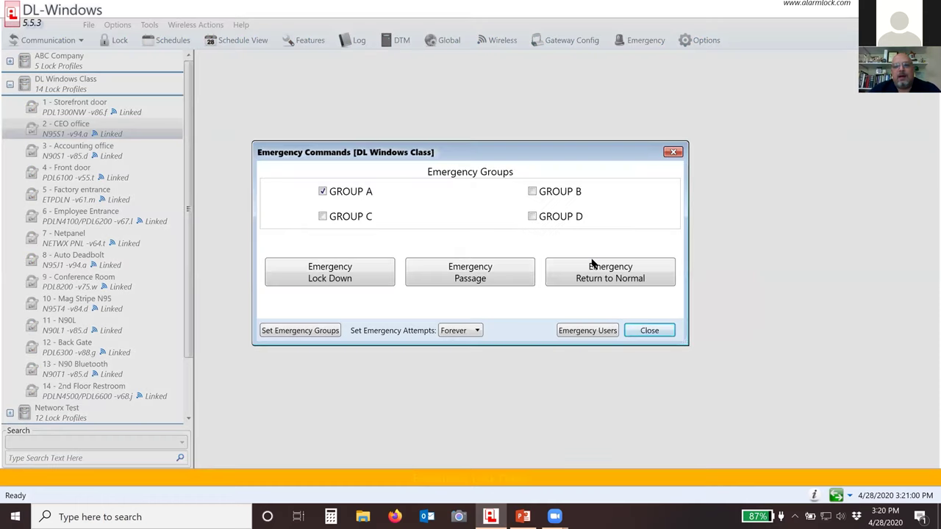
{"action": "left_click", "coordinate": [591, 268]}
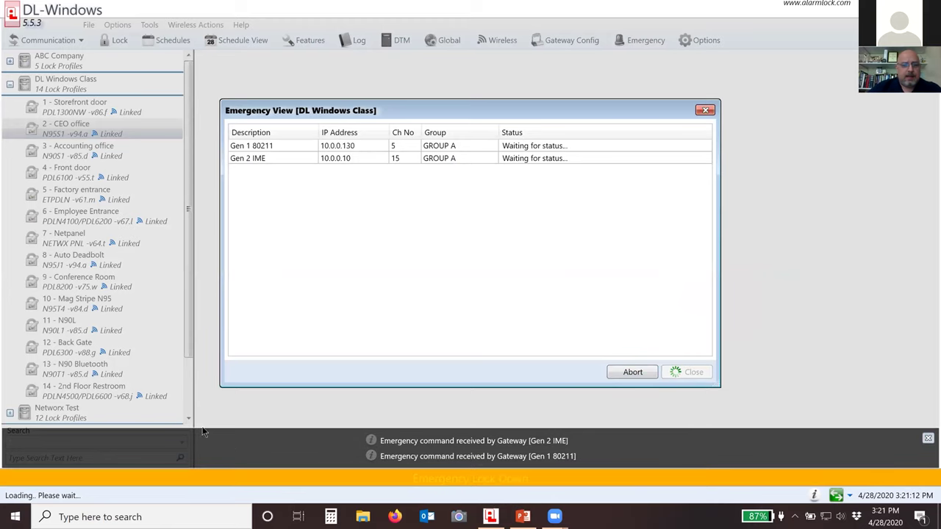
Switch to PowerPoint and start the slide show from slide 7, the closing thank-you slide of the "DL Windows software" webinar.
{"action": "left_click", "coordinate": [524, 516]}
{"action": "left_click", "coordinate": [78, 356]}
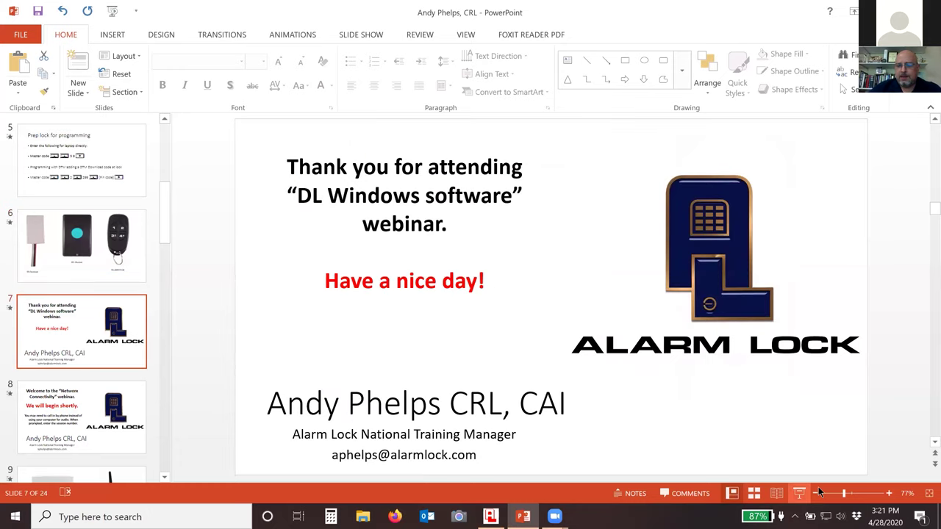
{"action": "key", "text": "shift+F5"}
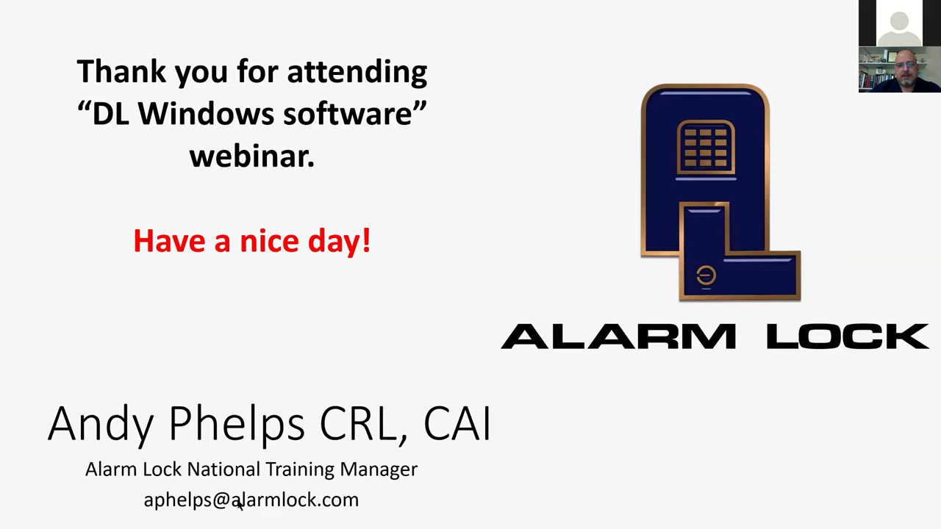